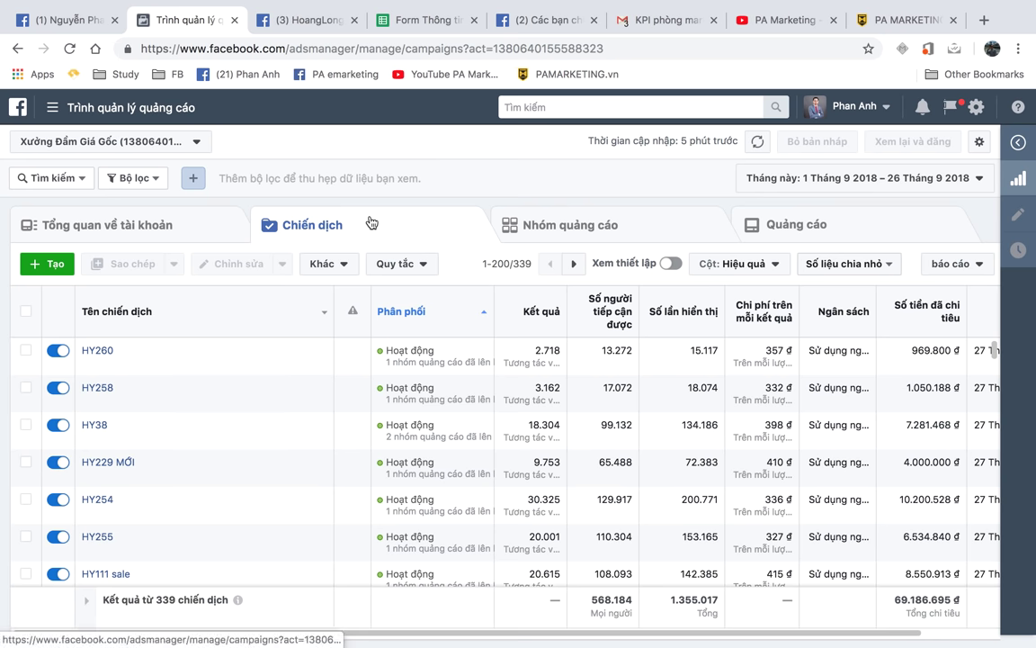
Step: Start a new campaign with + Tạo, choosing 'Bắt đầu lại' to discard the old Messages draft
left_click(32, 262)
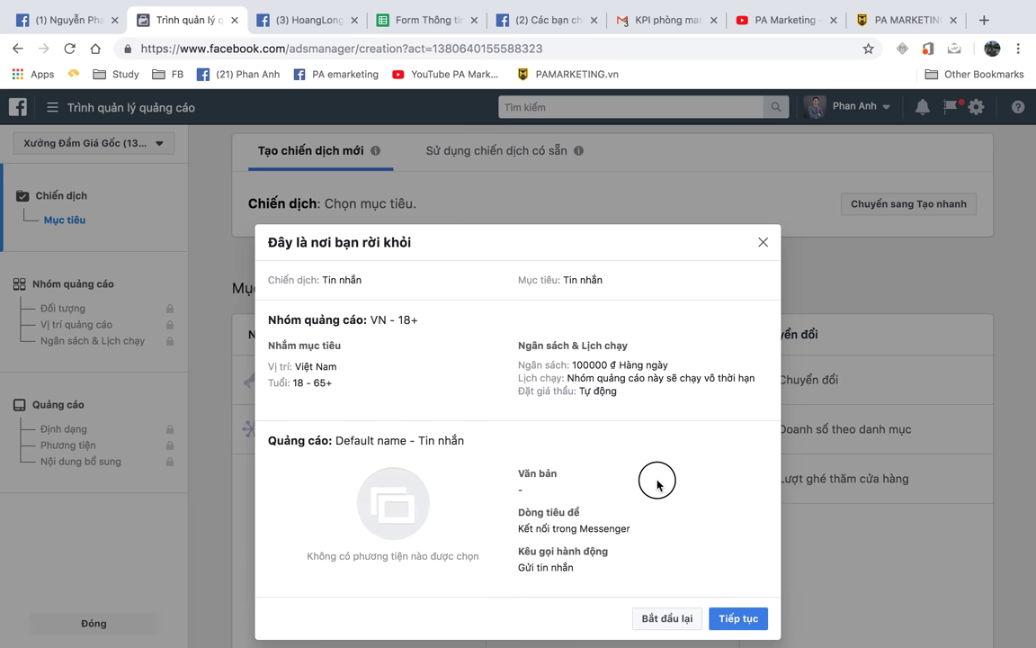
left_click(659, 619)
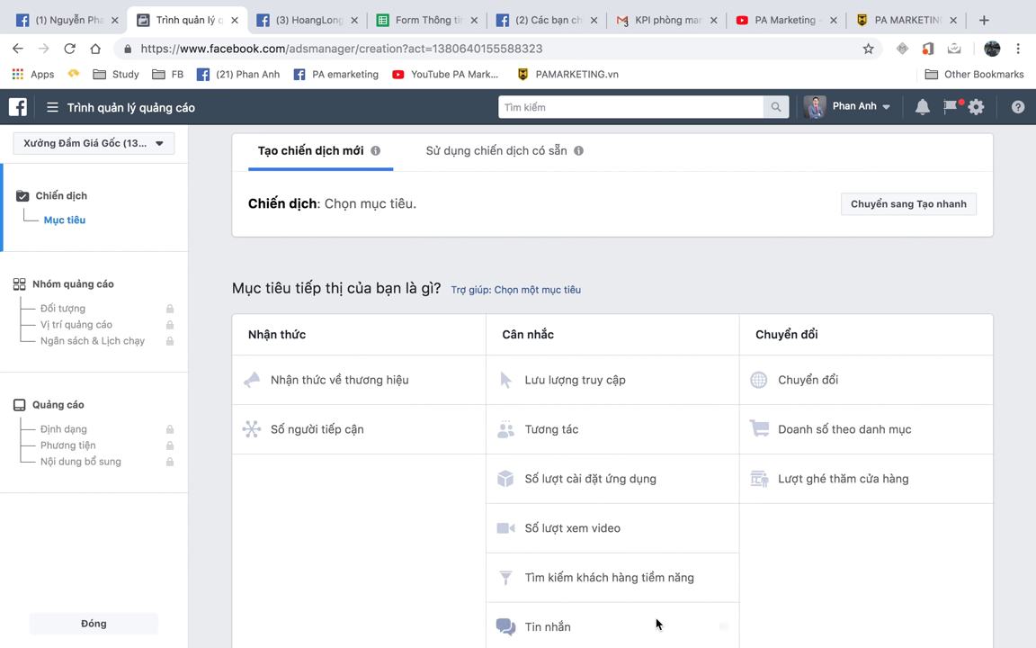
scroll(401, 252, "down", 1)
scroll(400, 253, "up", 2)
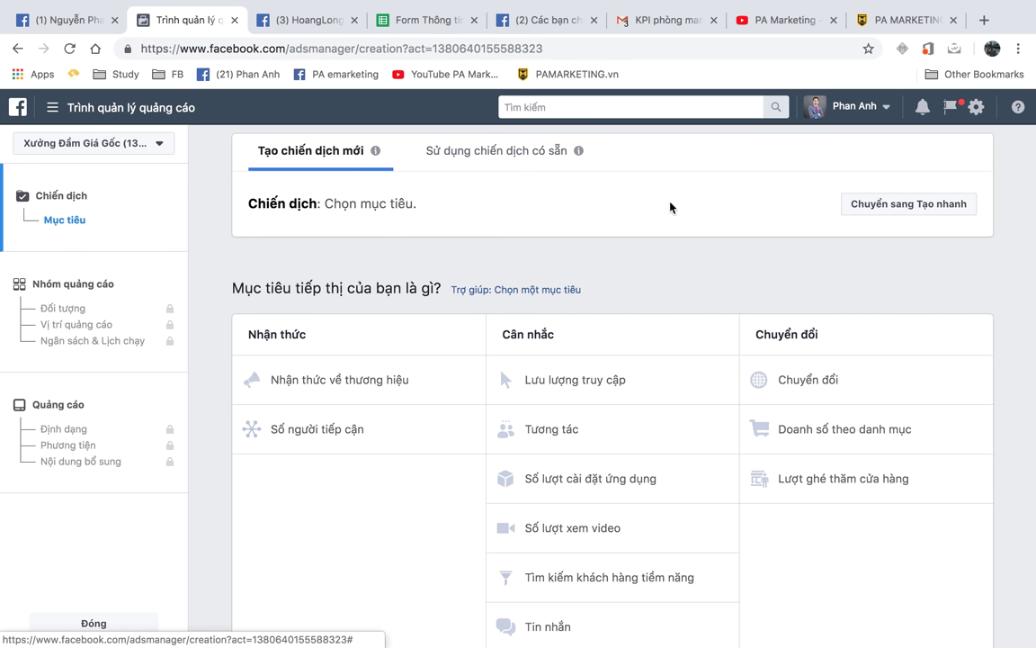
Step: Switch to quick creation and review the Đấu giá buying type and campaign objective lists
left_click(887, 211)
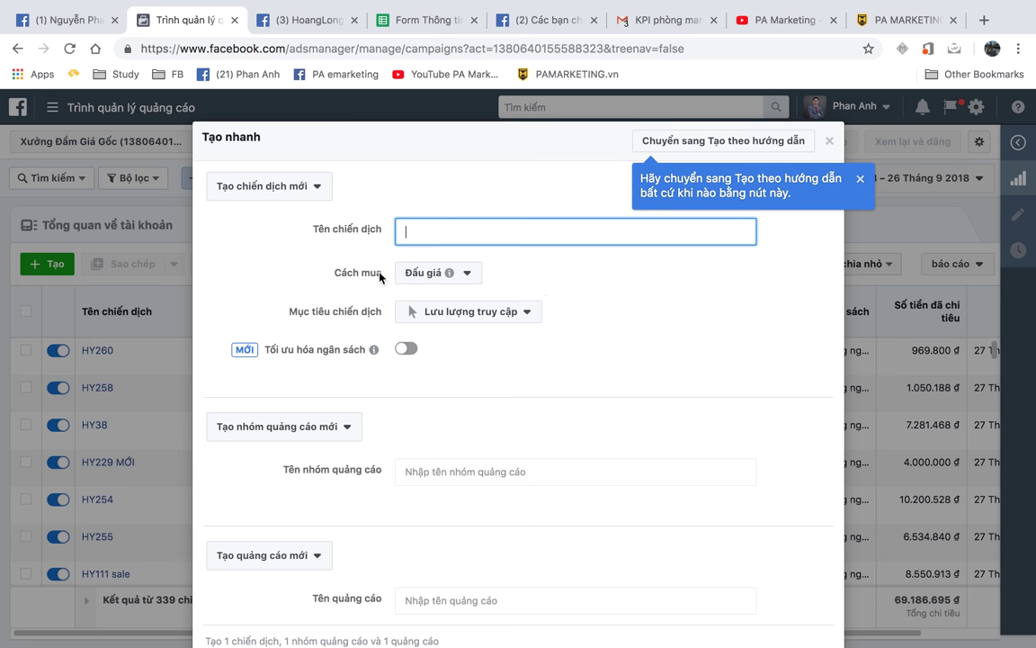
left_click(455, 277)
left_click(456, 277)
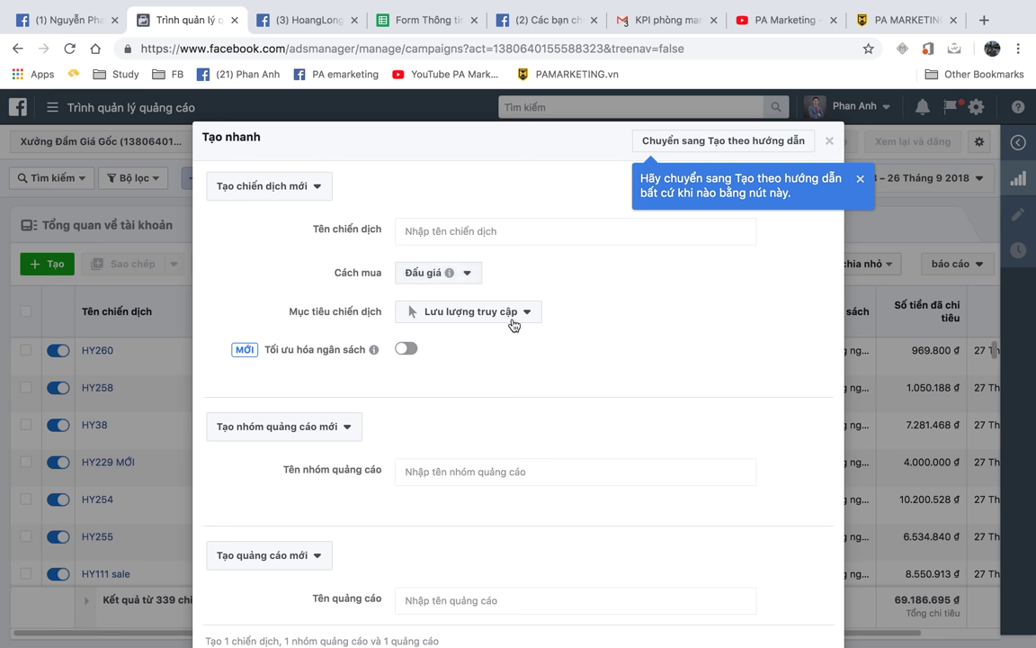
left_click(513, 321)
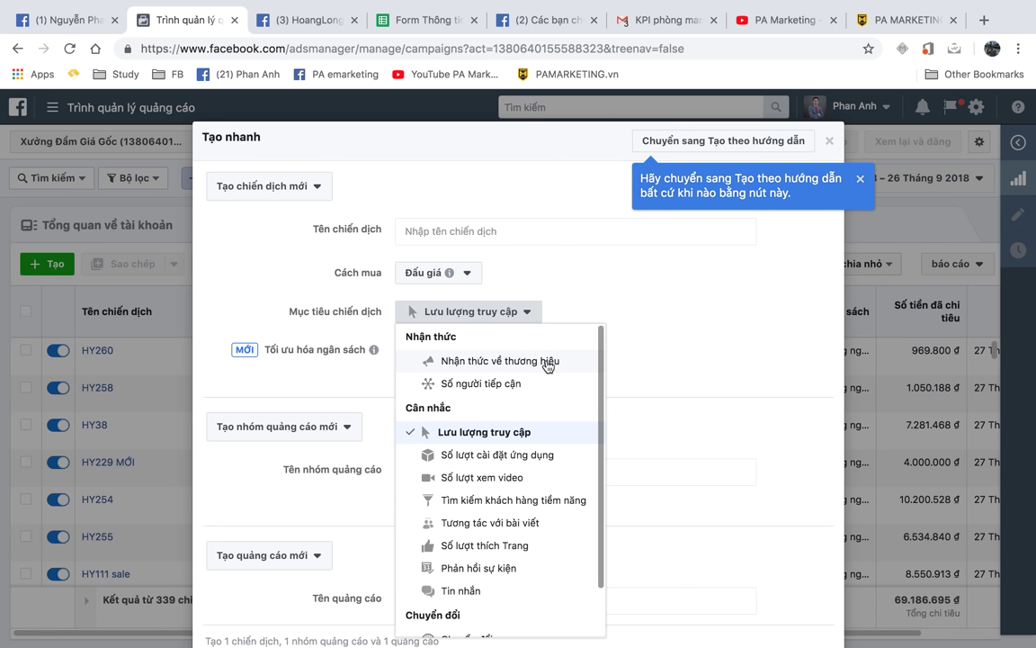
scroll(526, 393, "down", 2)
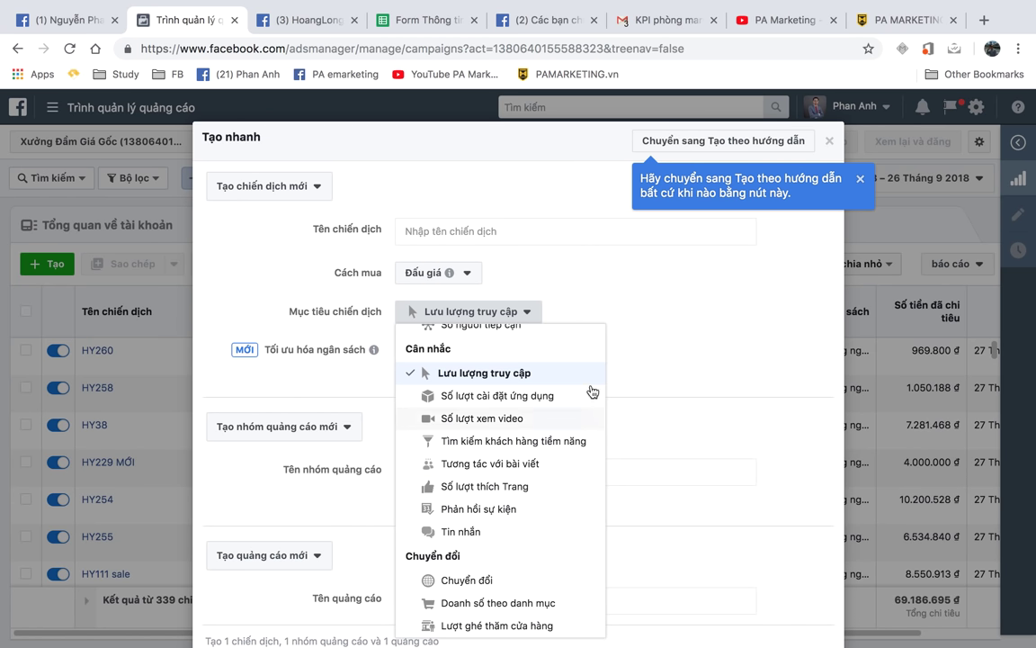
left_click(643, 308)
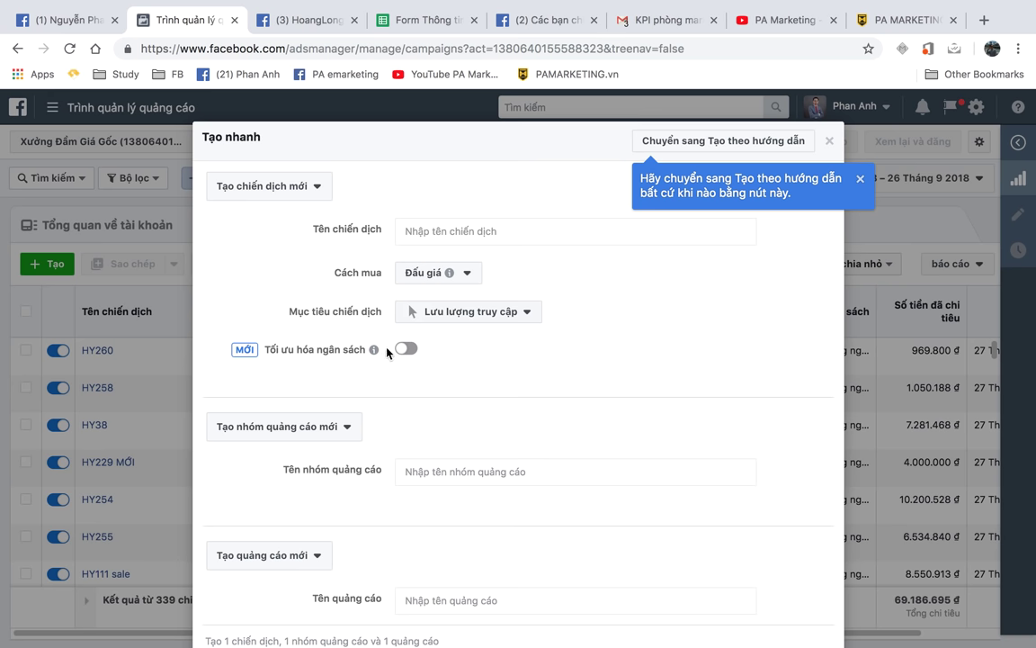
Step: Look over the new ad set creation choices in the quick-create form
mouse_move(373, 349)
left_click(270, 426)
left_click(536, 401)
scroll(537, 404, "down", 2)
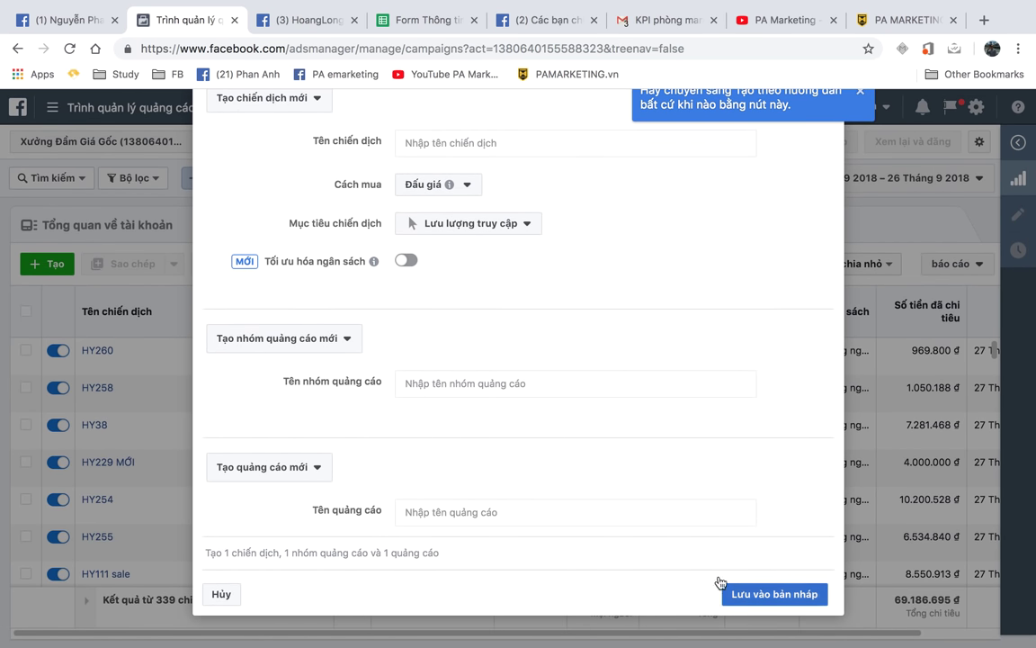
scroll(601, 481, "up", 3)
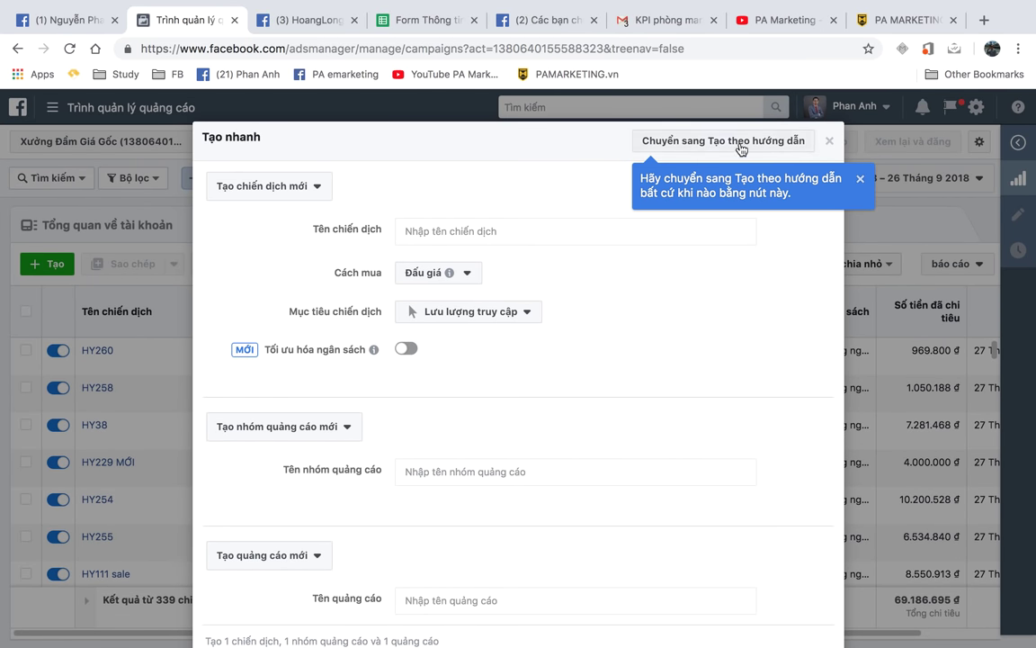
Step: Return to guided creation with 'Bắt đầu lại' and read the objective info tooltips
left_click(680, 144)
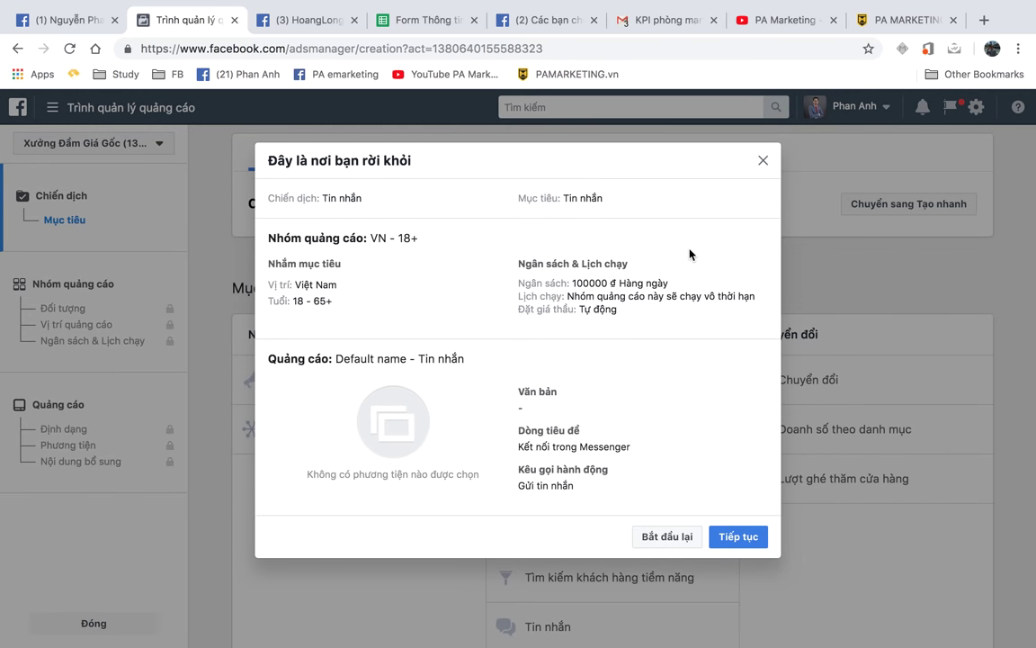
left_click(666, 536)
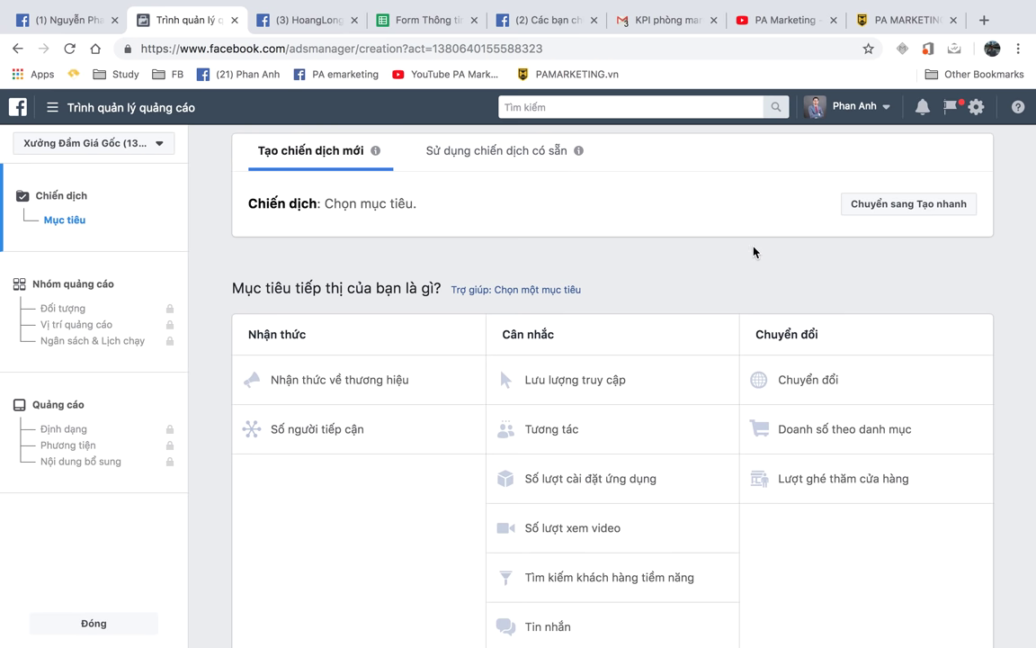
scroll(400, 300, "down", 1)
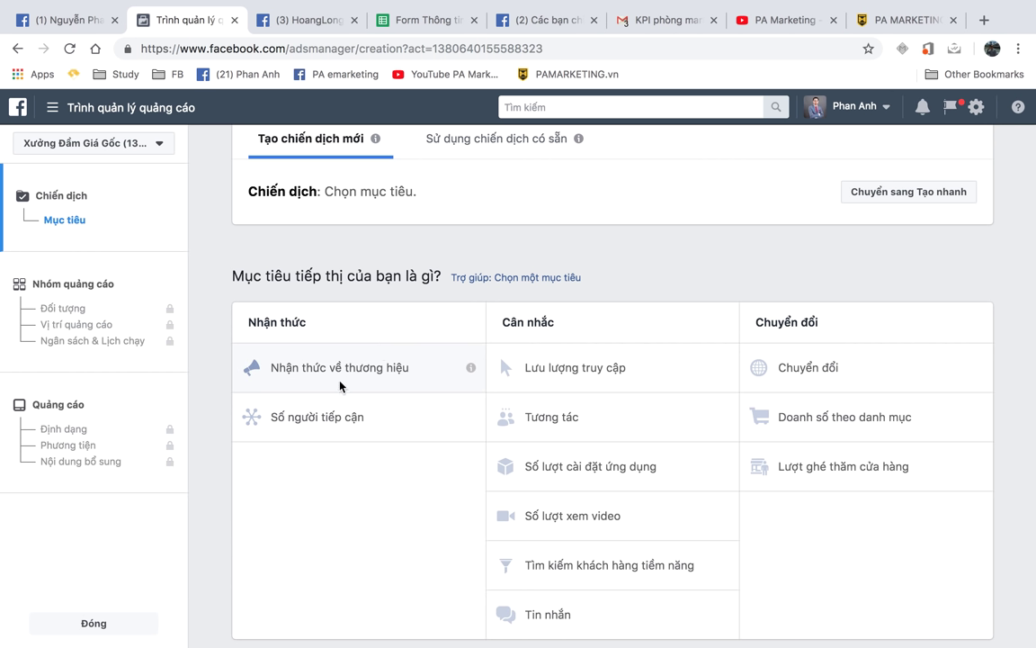
mouse_move(474, 373)
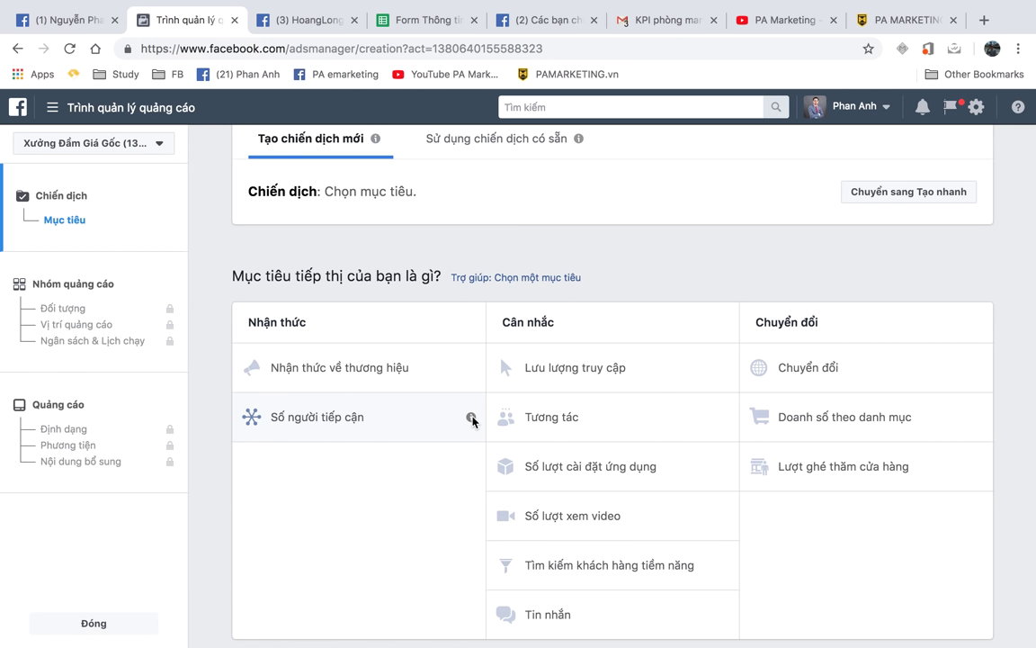
mouse_move(471, 419)
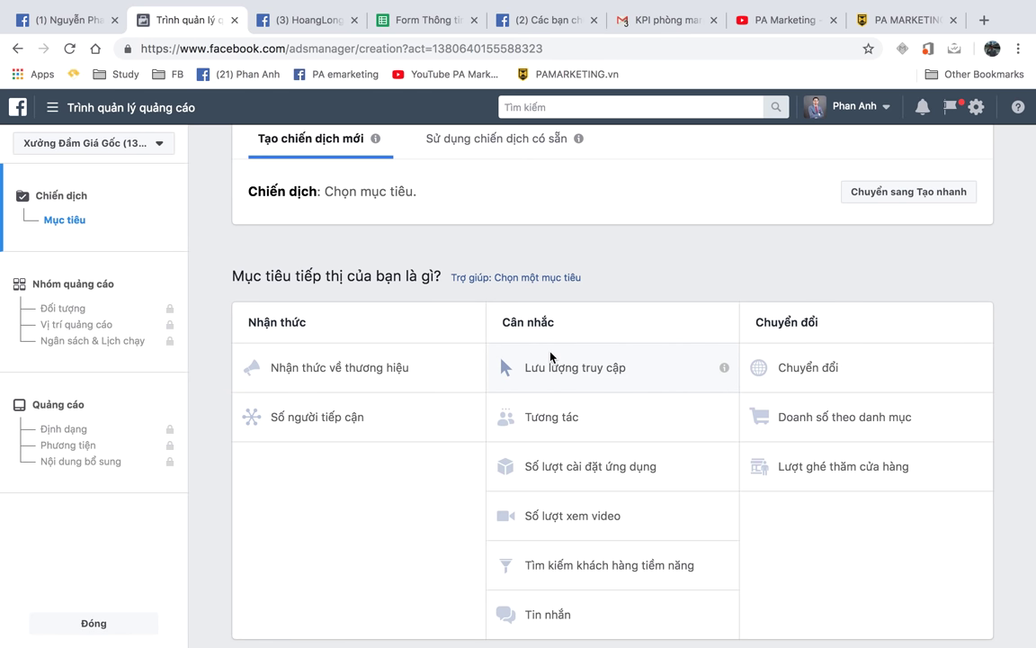
scroll(552, 358, "down", 1)
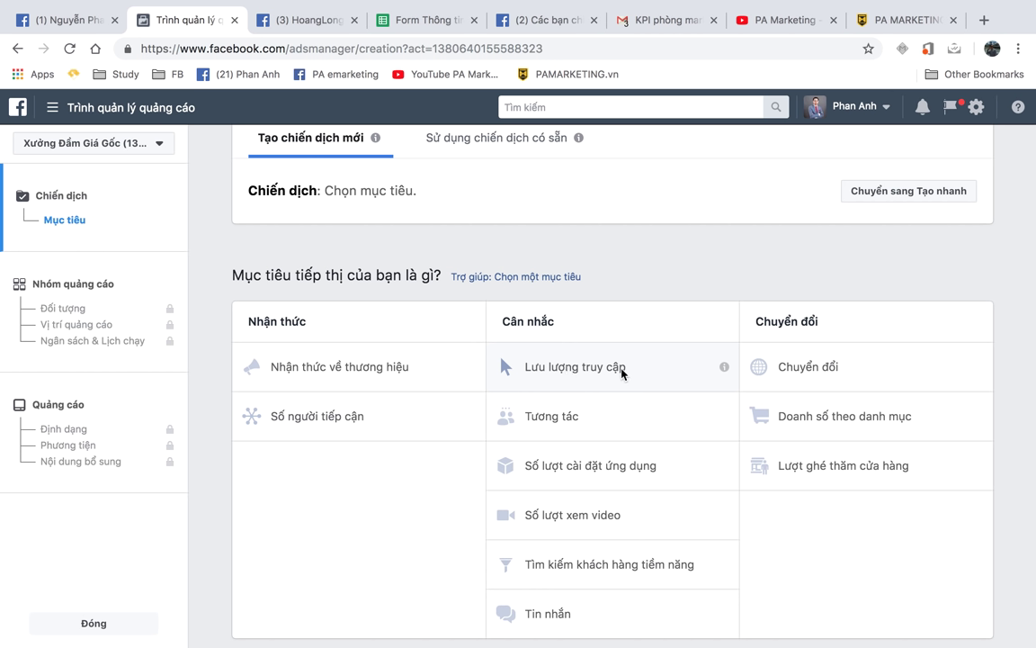
Step: Pick Lưu lượng truy cập (Traffic) under Cân nhắc and review its description
left_click(542, 367)
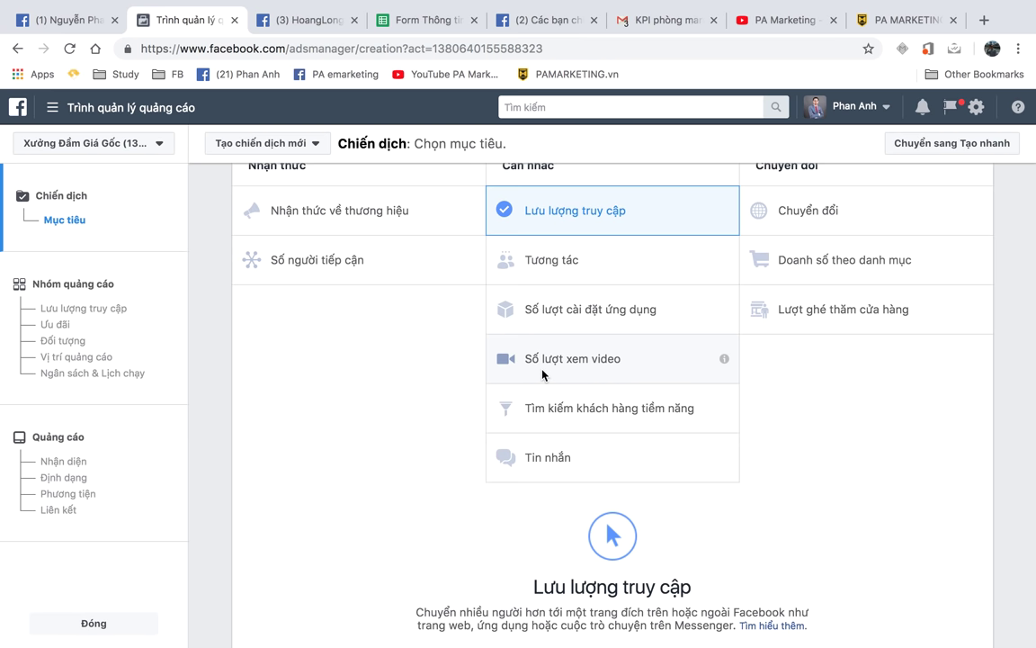
scroll(542, 375, "down", 3)
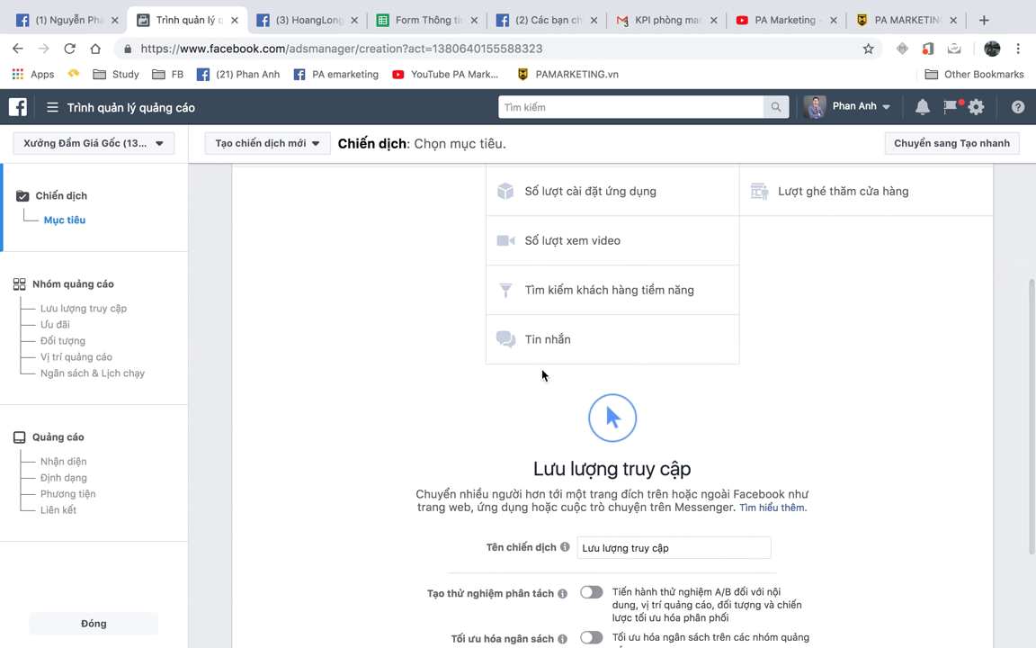
scroll(542, 375, "up", 3)
scroll(543, 375, "up", 2)
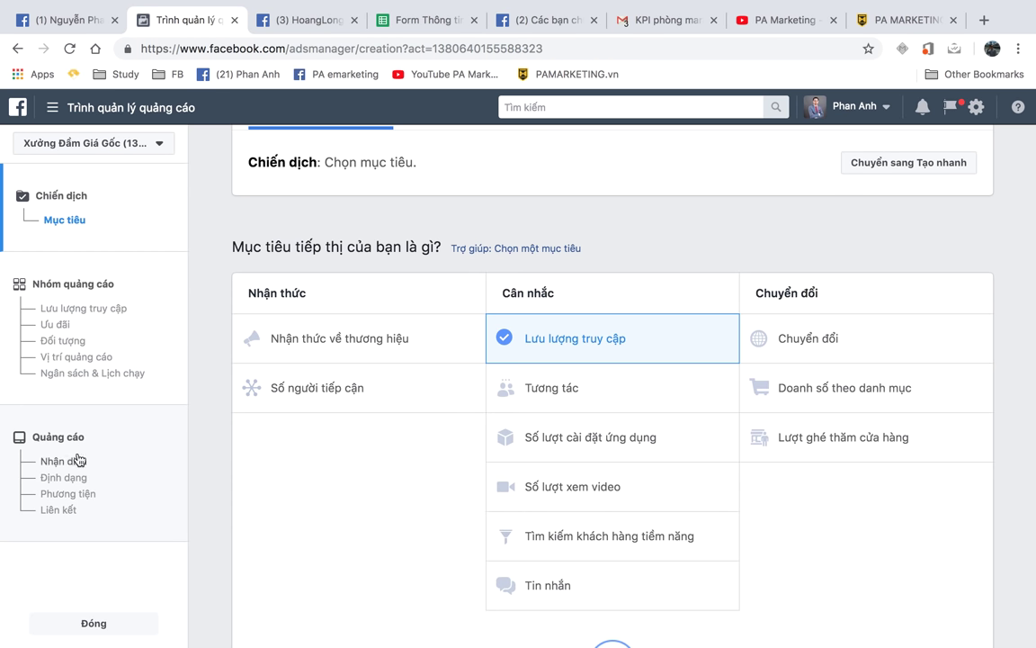
Step: Pick Tương tác (Engagement) with Post engagement type and review the campaign details
left_click(556, 396)
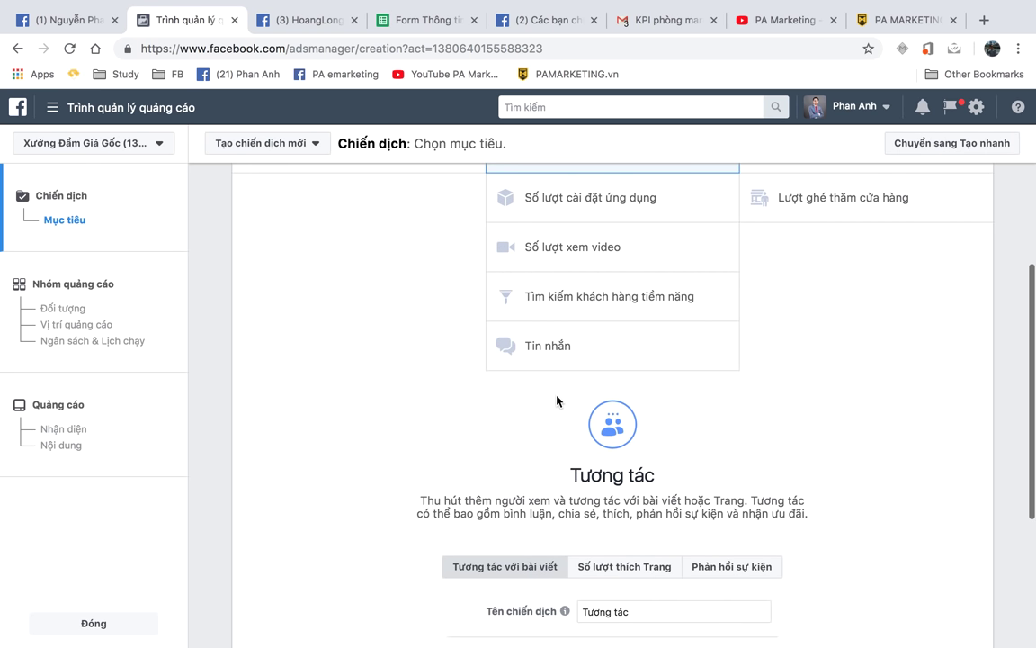
scroll(557, 396, "up", 5)
scroll(521, 360, "down", 2)
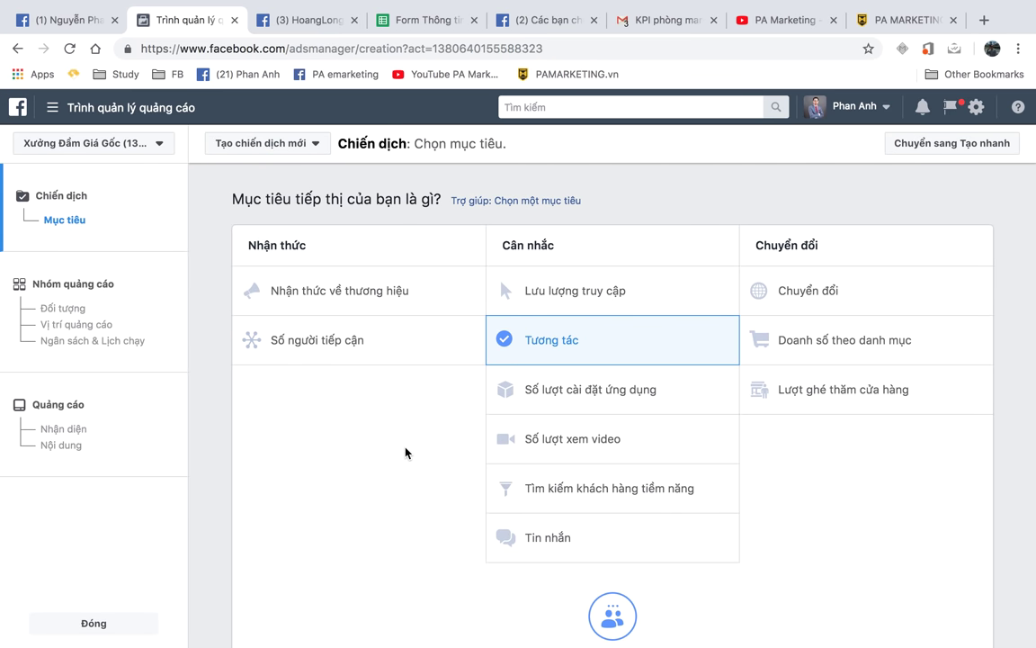
scroll(405, 452, "down", 4)
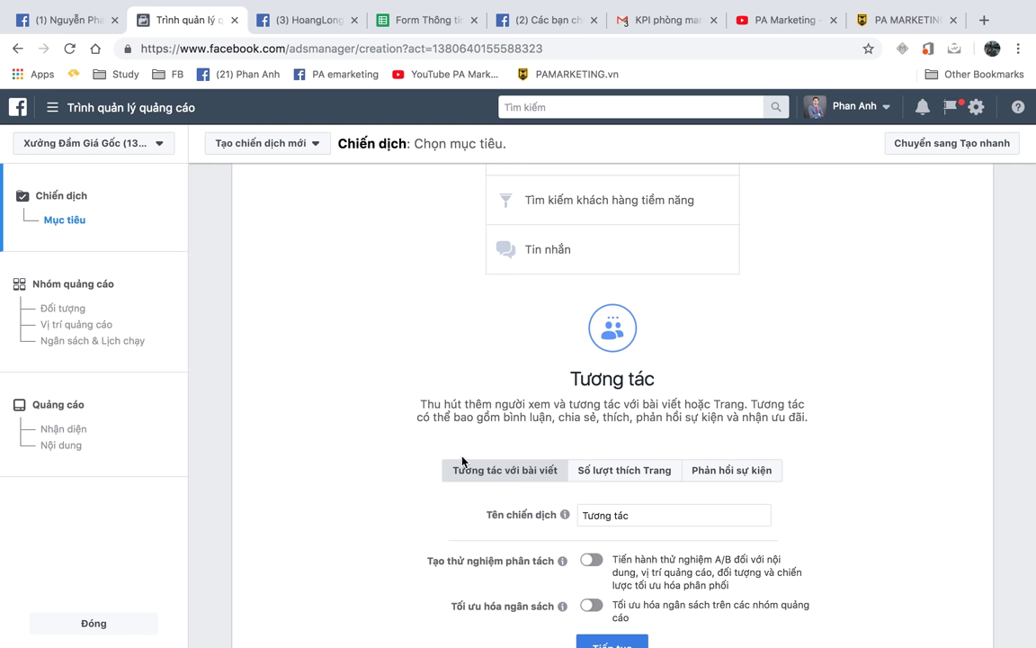
scroll(463, 459, "down", 2)
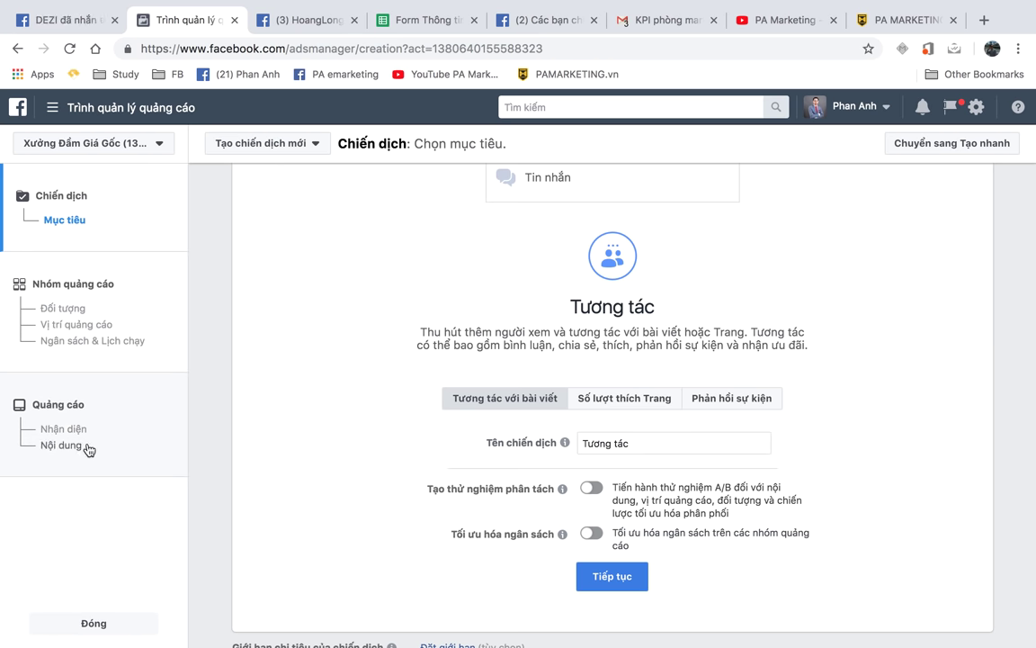
scroll(235, 428, "up", 5)
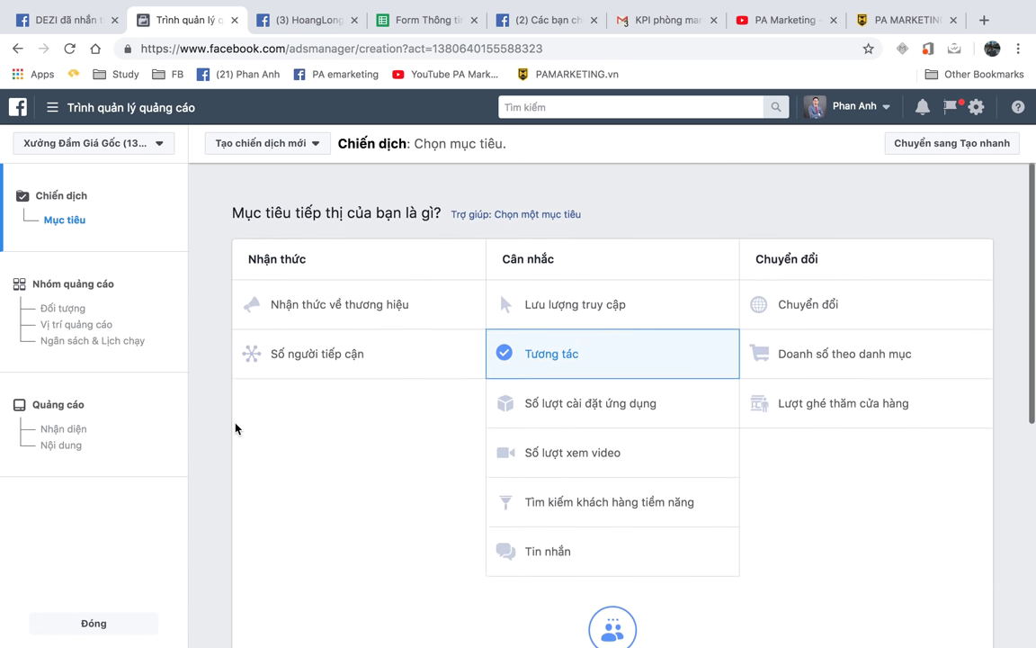
scroll(235, 428, "down", 3)
scroll(234, 428, "up", 3)
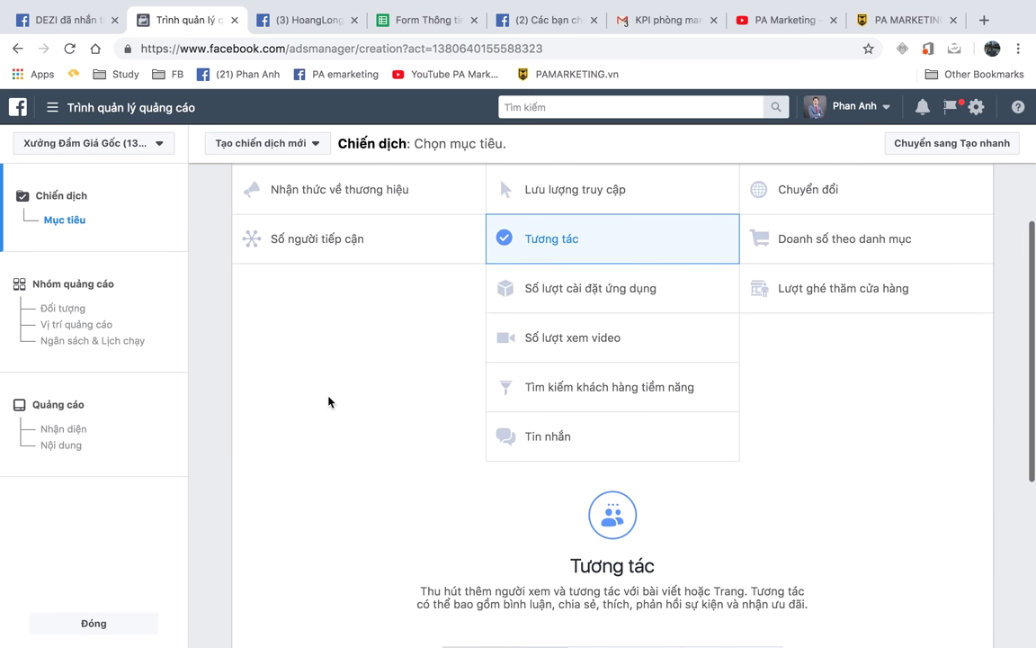
Step: Pick Số lượt cài đặt ứng dụng (App installs) from the Cân nhắc column
left_click(611, 300)
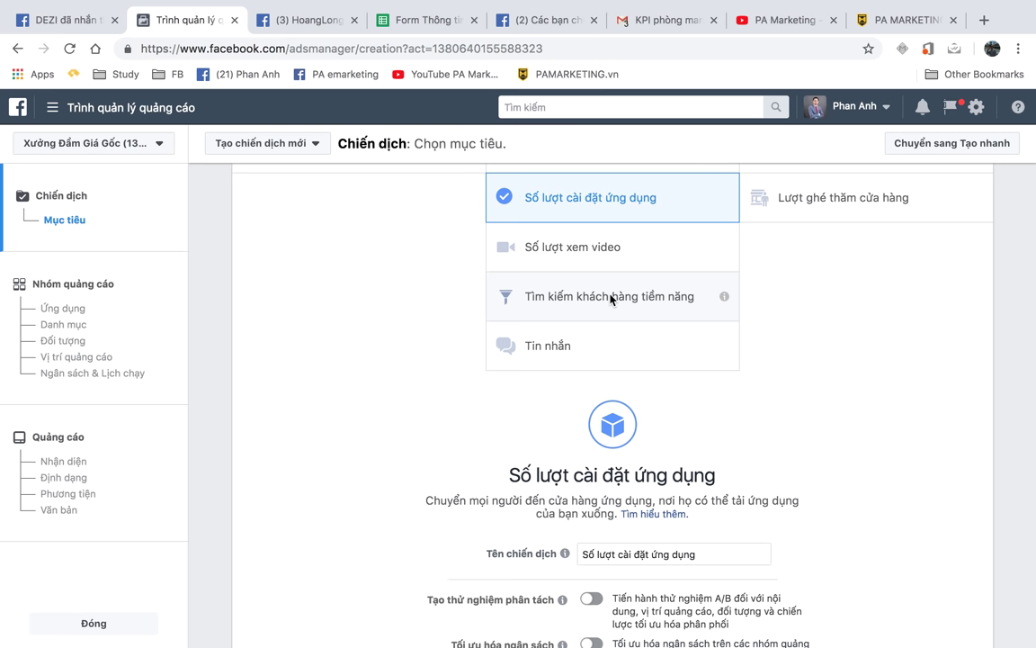
scroll(611, 299, "up", 1)
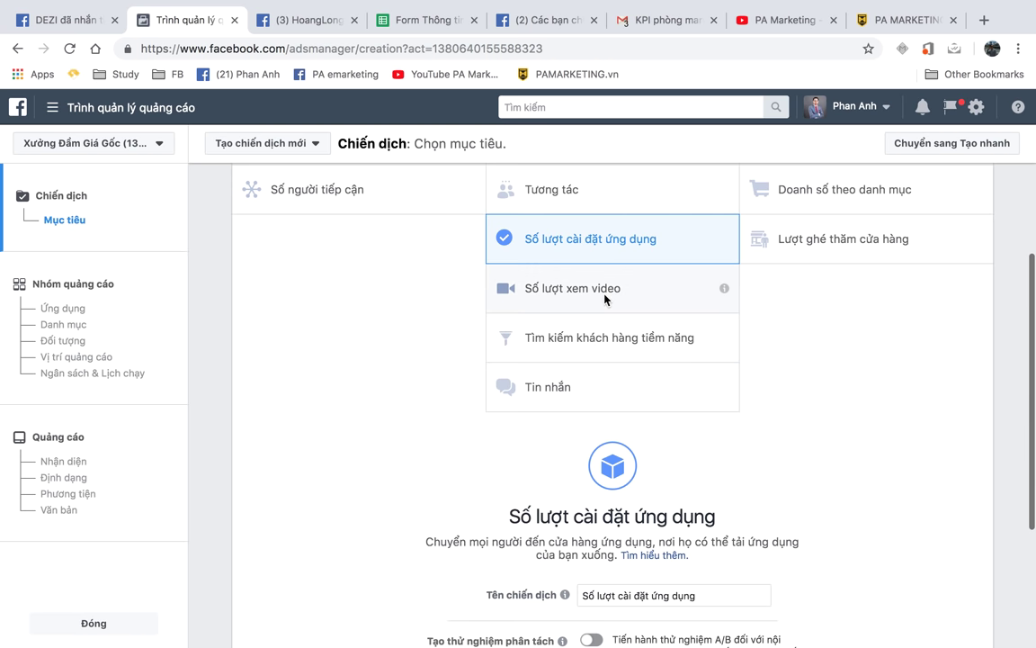
Step: Pick Số lượt xem video (Video views) and read its description
left_click(596, 289)
scroll(612, 302, "down", 1)
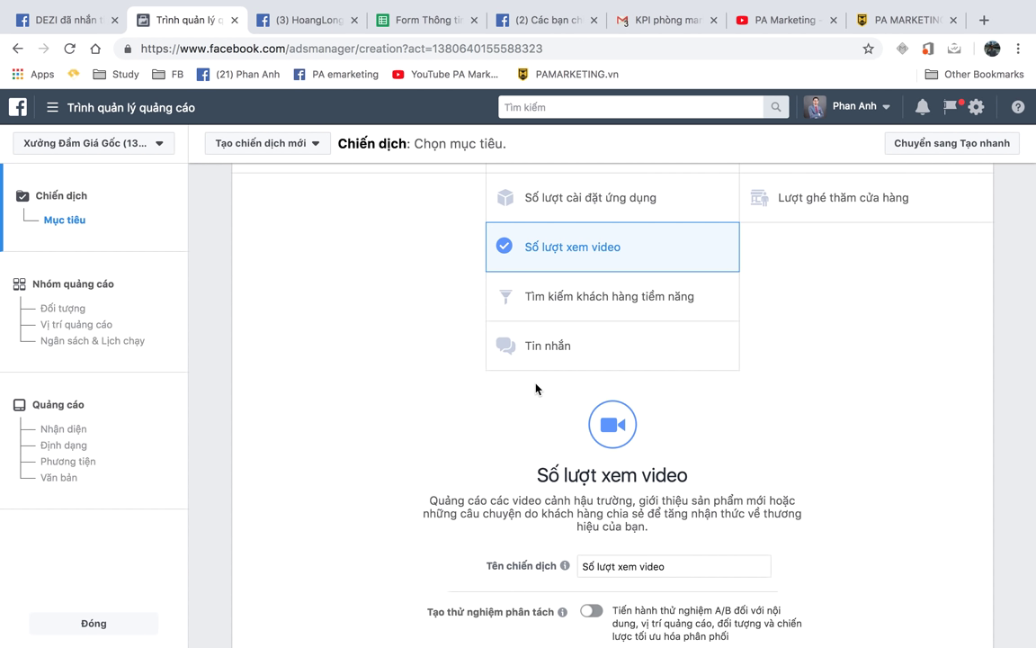
scroll(537, 387, "up", 3)
scroll(539, 292, "down", 1)
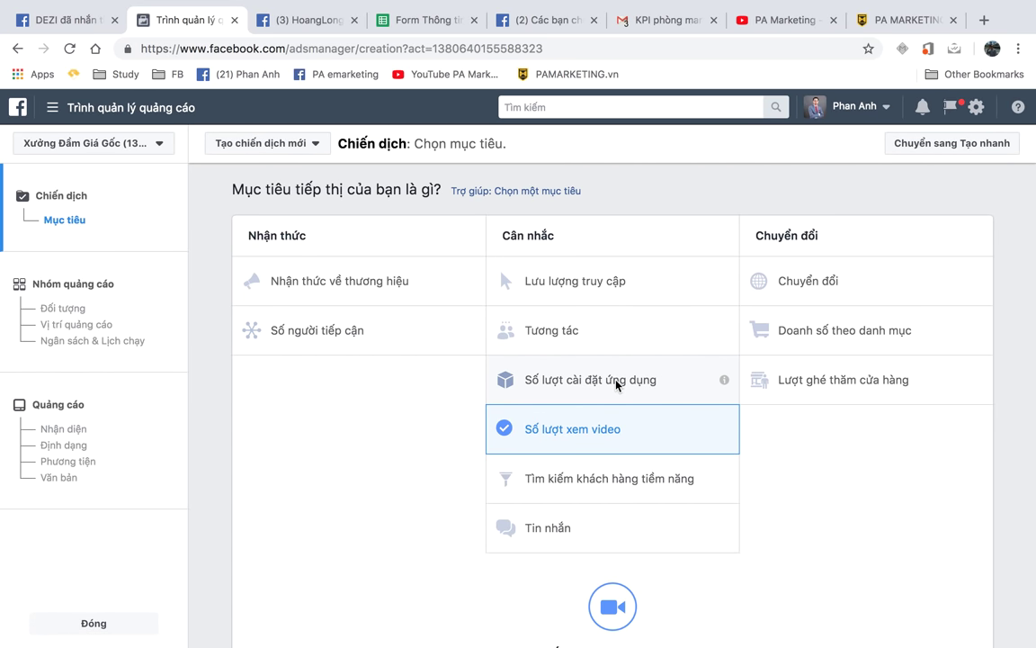
scroll(616, 378, "down", 1)
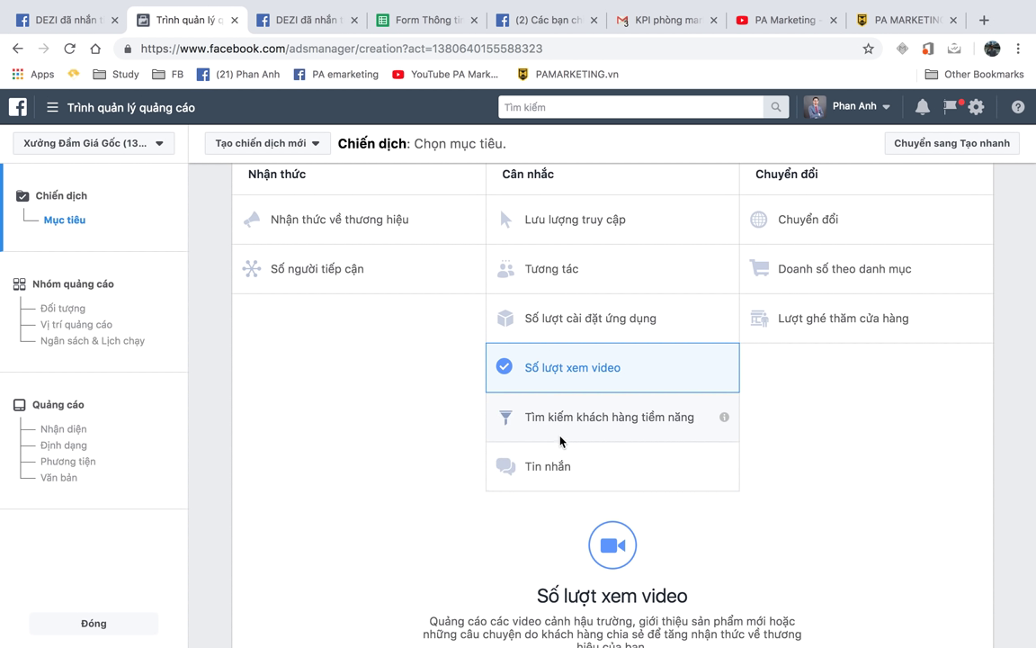
Step: Choose Tìm kiếm khách hàng tiềm năng (Lead generation) and close the extra Facebook tabs
left_click(559, 436)
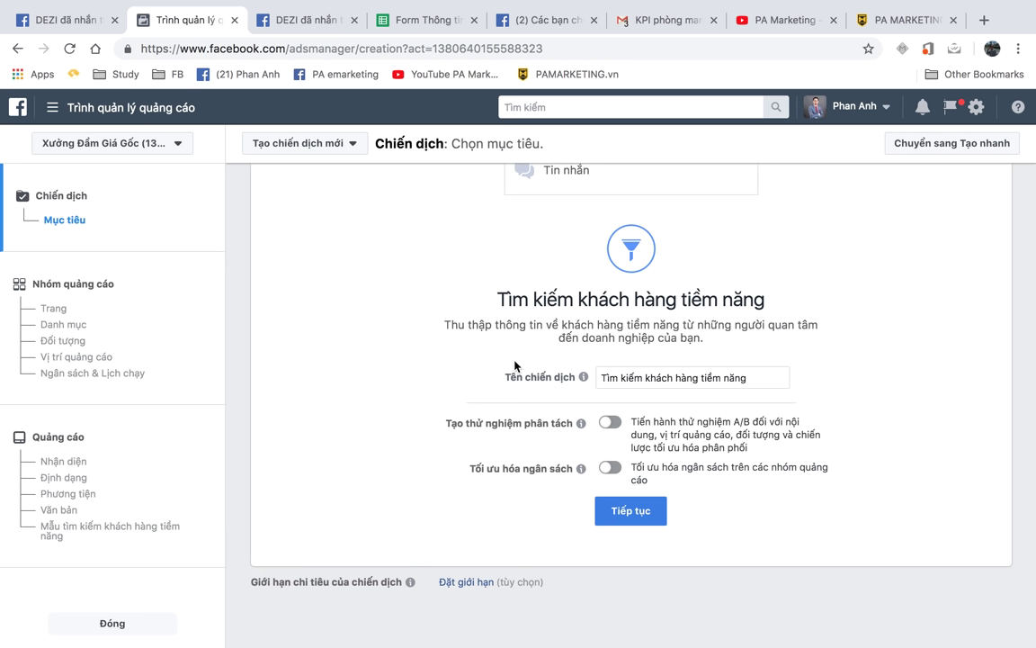
left_click(354, 23)
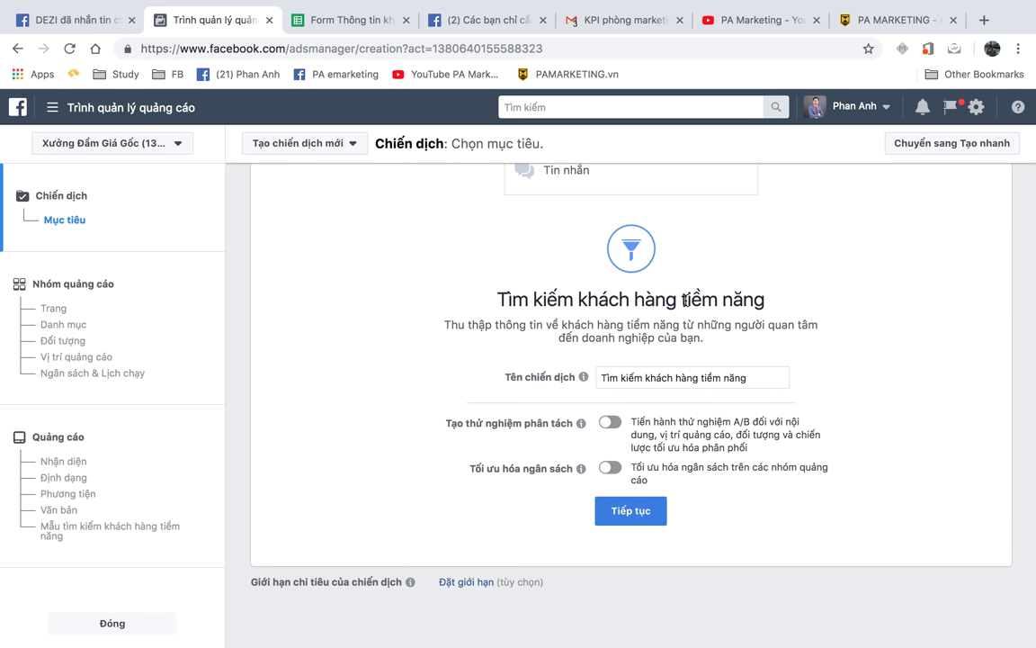
left_click(131, 20)
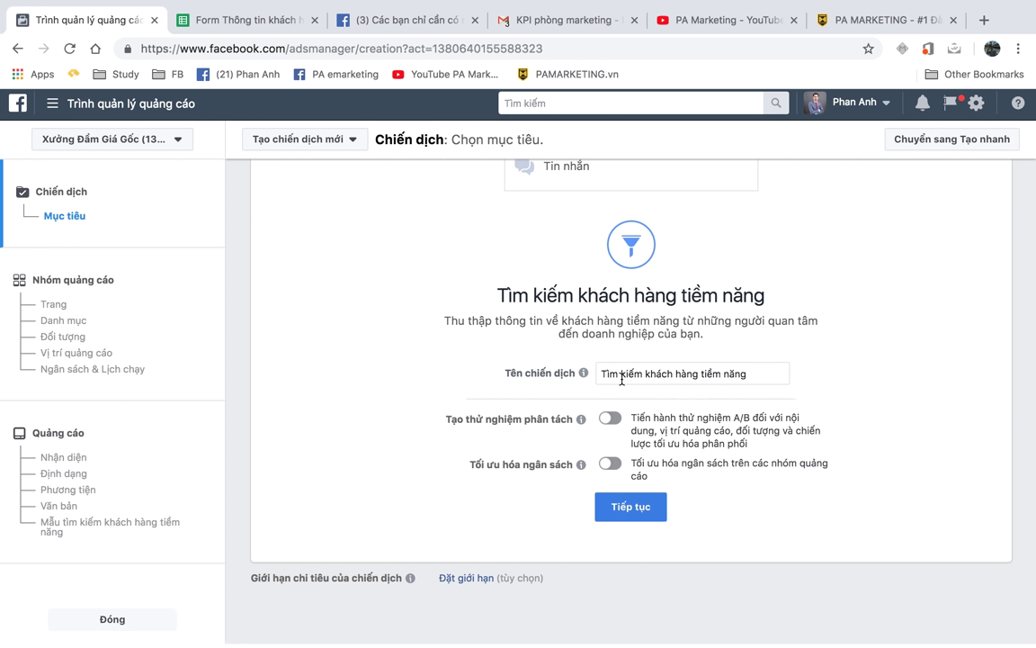
scroll(720, 450, "up", 4)
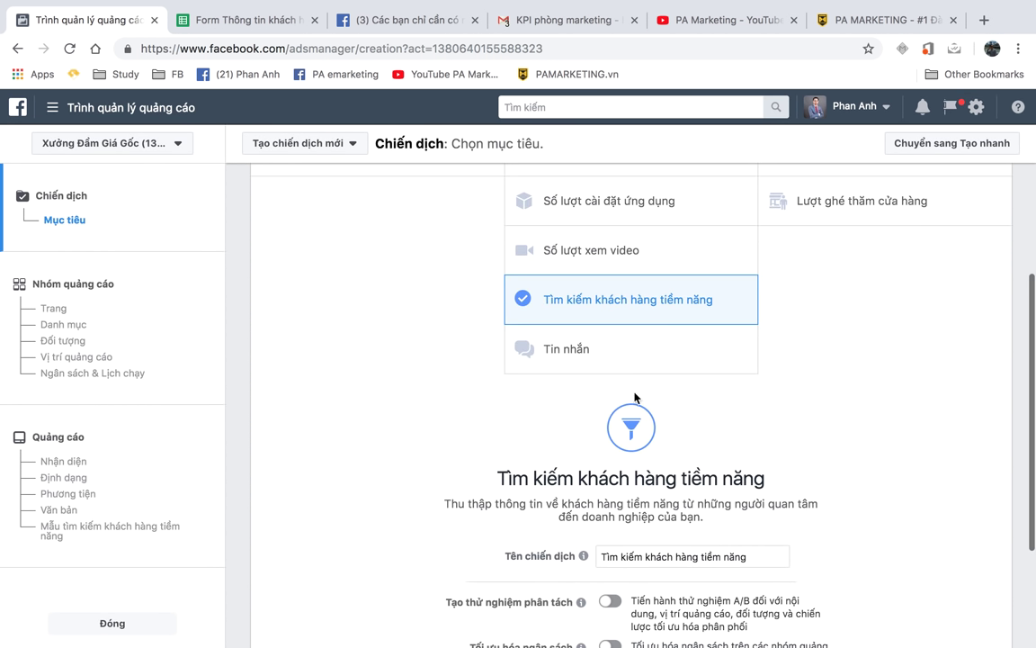
Step: Pick Tin nhắn (Messages) under Cân nhắc and review its description
left_click(576, 356)
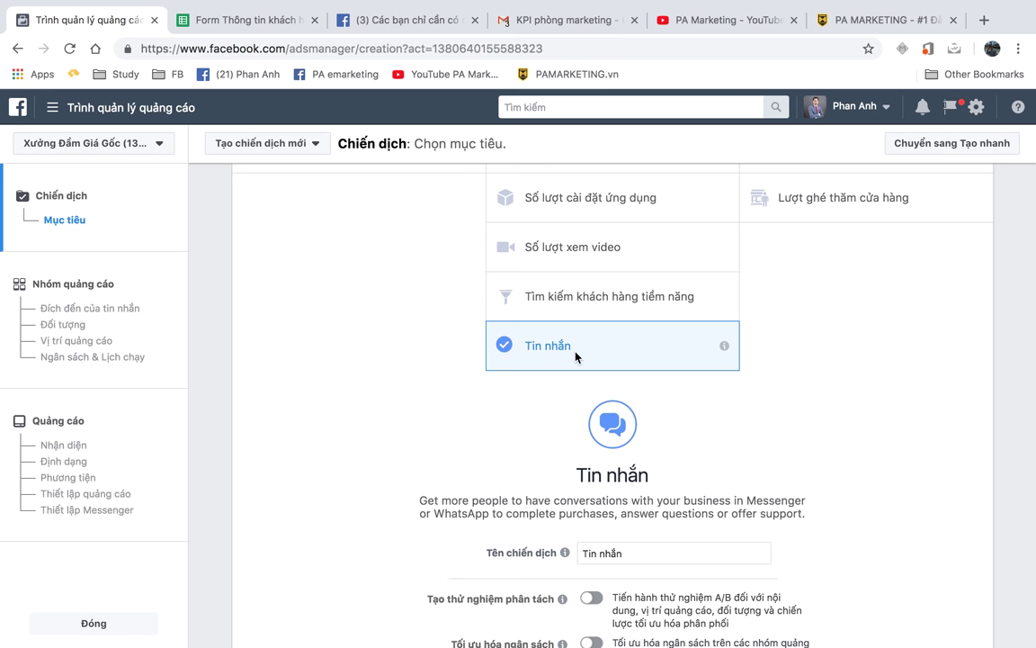
scroll(576, 355, "down", 2)
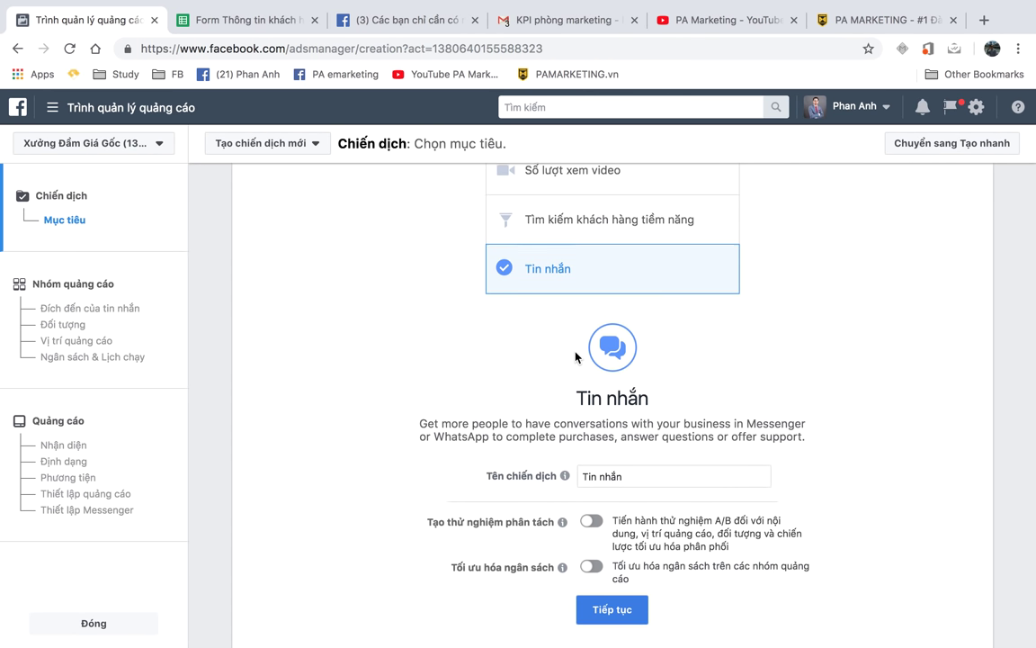
scroll(575, 357, "down", 2)
scroll(548, 381, "up", 5)
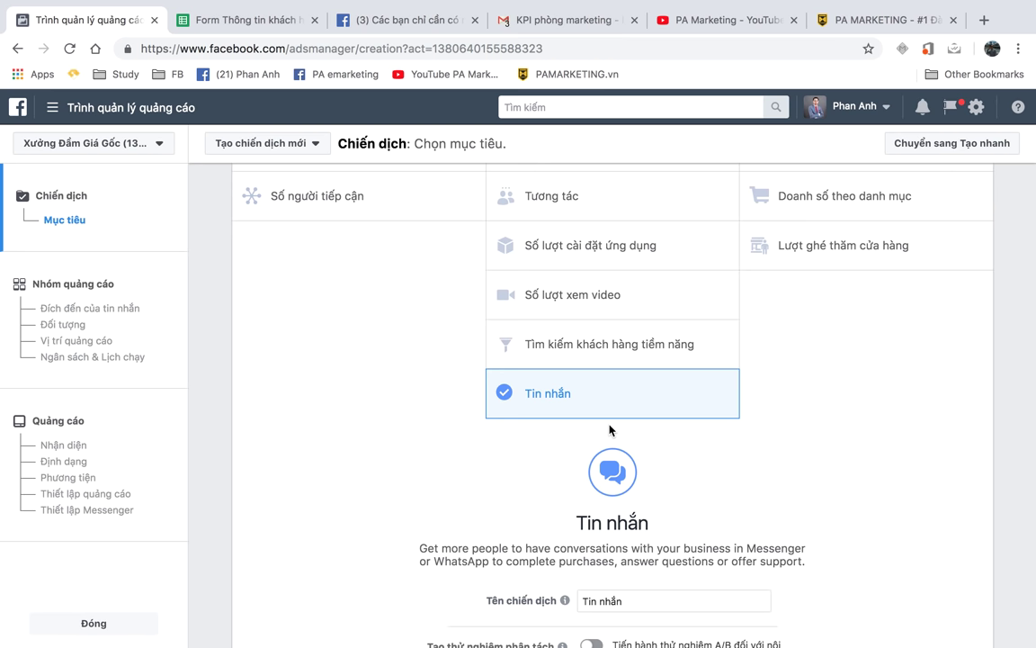
scroll(609, 430, "up", 3)
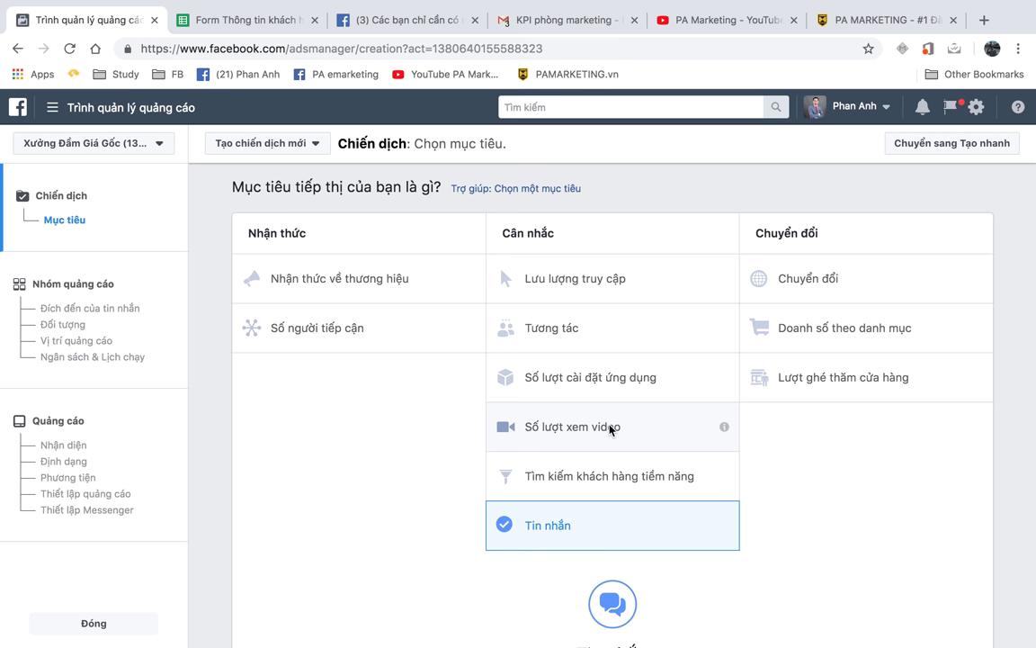
Step: Pick Chuyển đổi (Conversions) from the conversion column and review its description
left_click(812, 295)
scroll(815, 360, "up", 3)
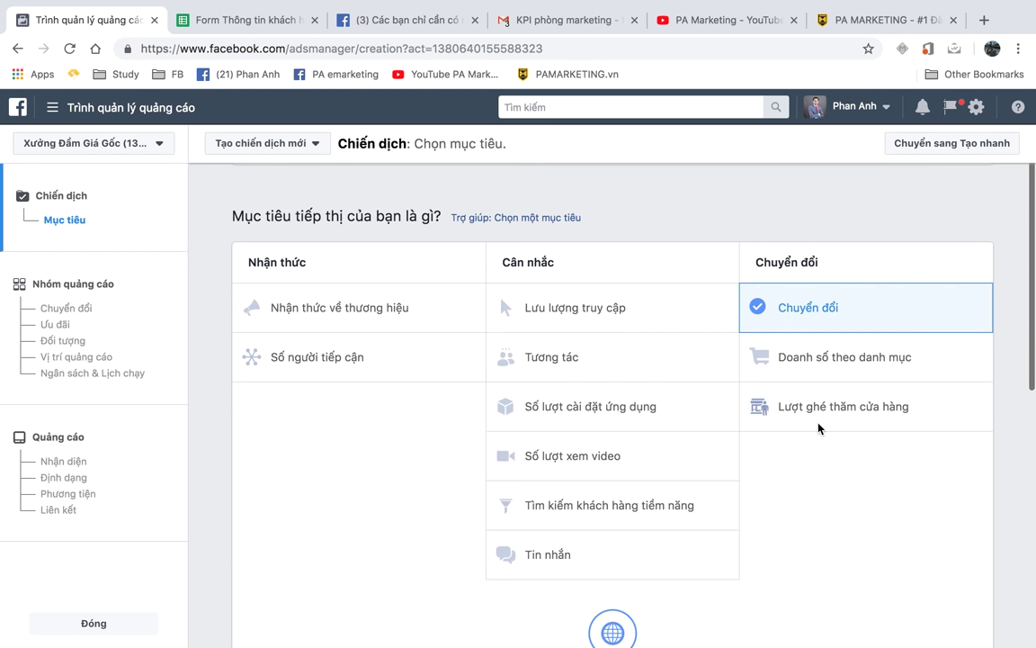
scroll(819, 428, "down", 5)
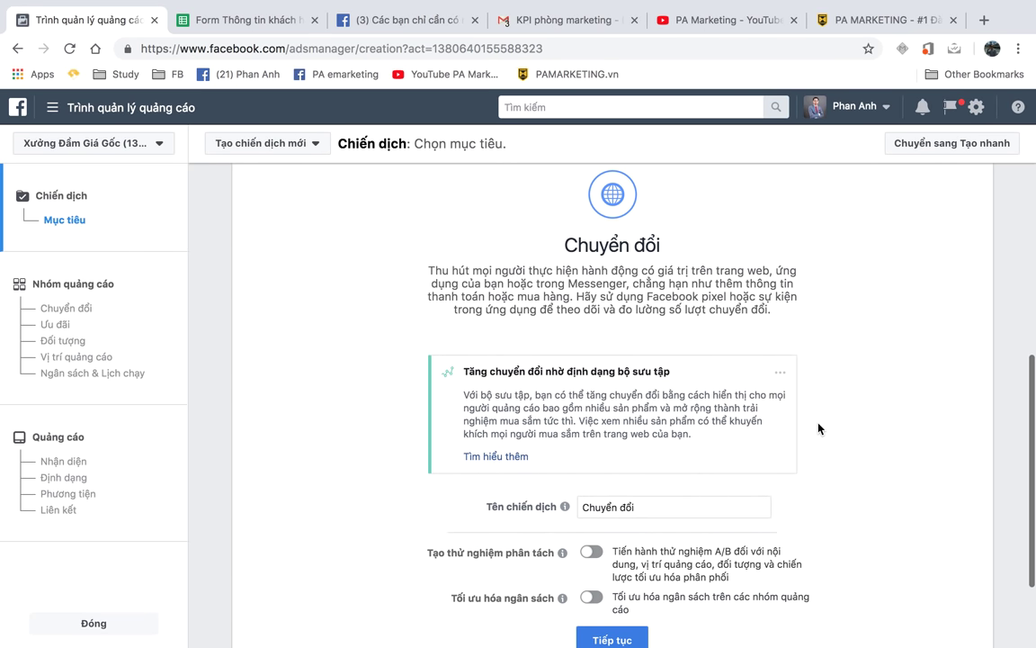
scroll(819, 428, "down", 1)
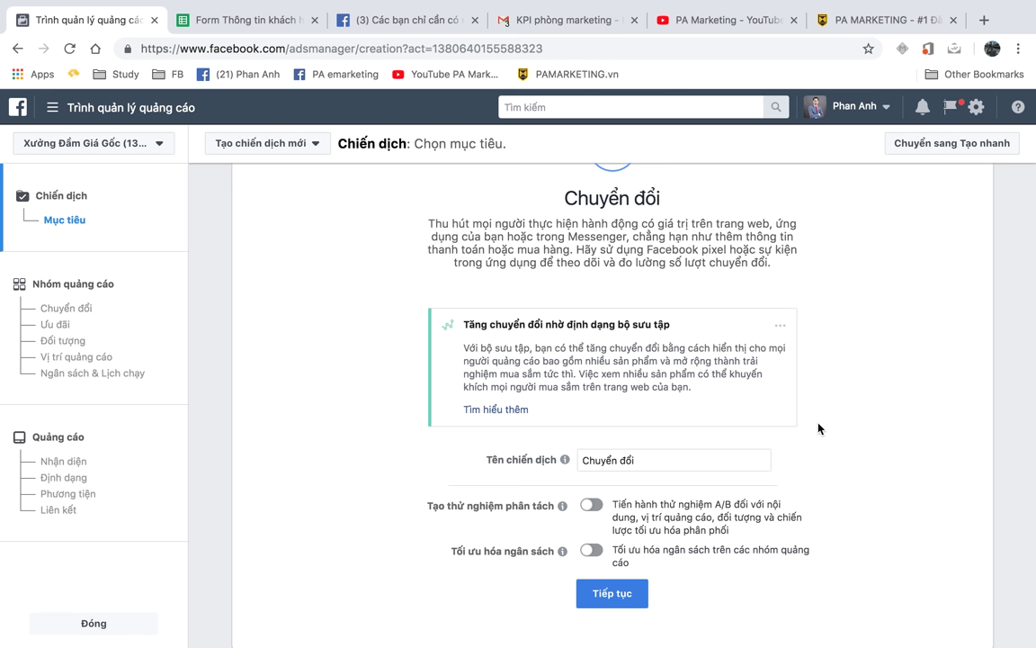
scroll(818, 429, "up", 5)
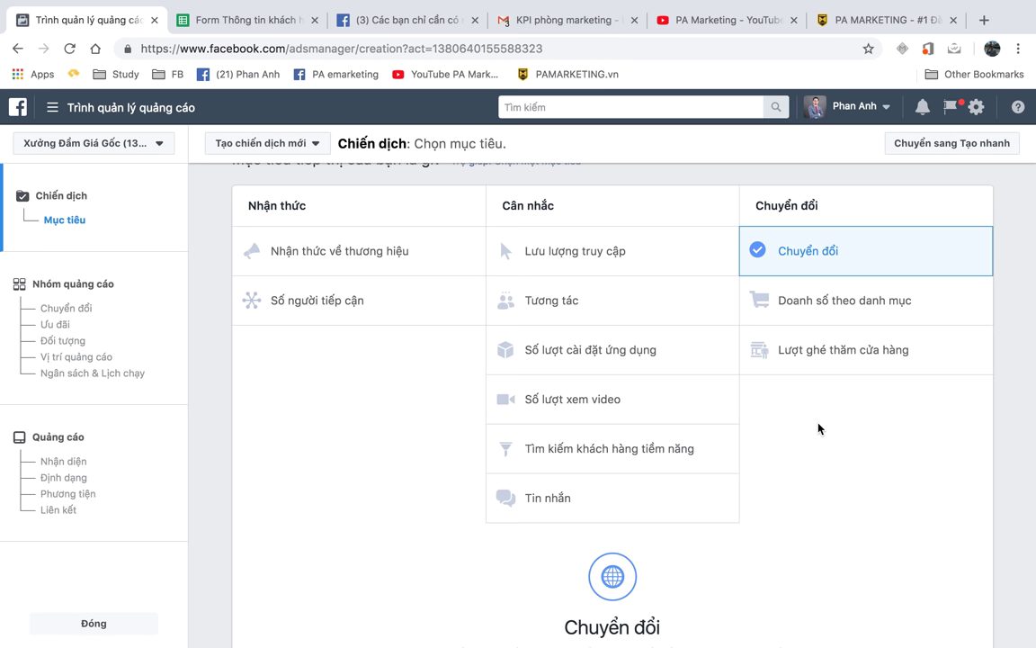
scroll(818, 428, "up", 1)
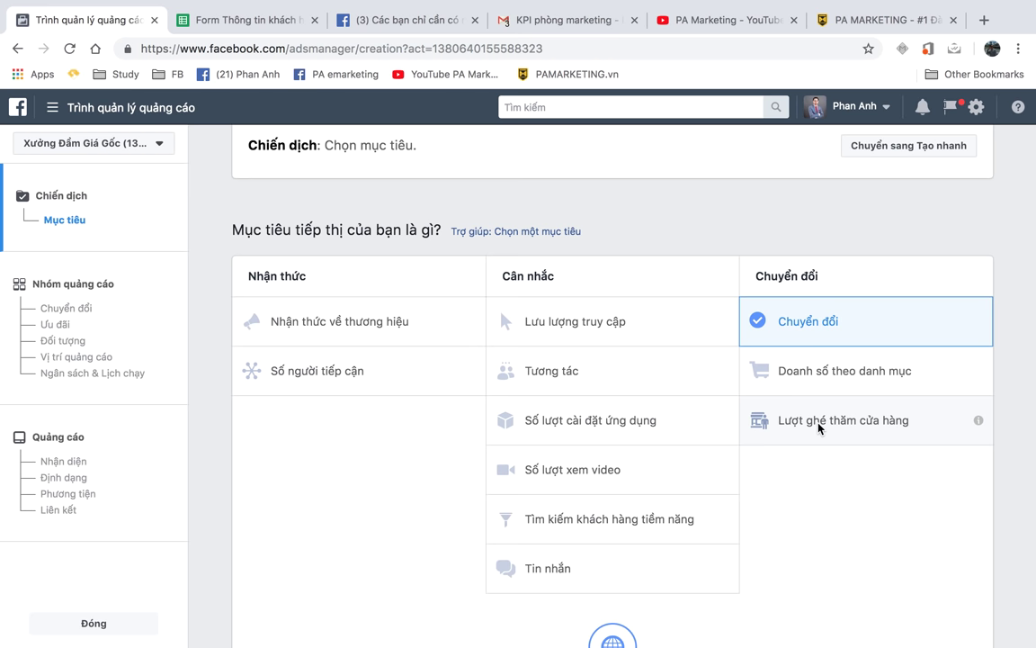
Step: Switch the objective to Doanh số theo danh mục (Catalog sales) and review the new catalogue dropdown
left_click(803, 372)
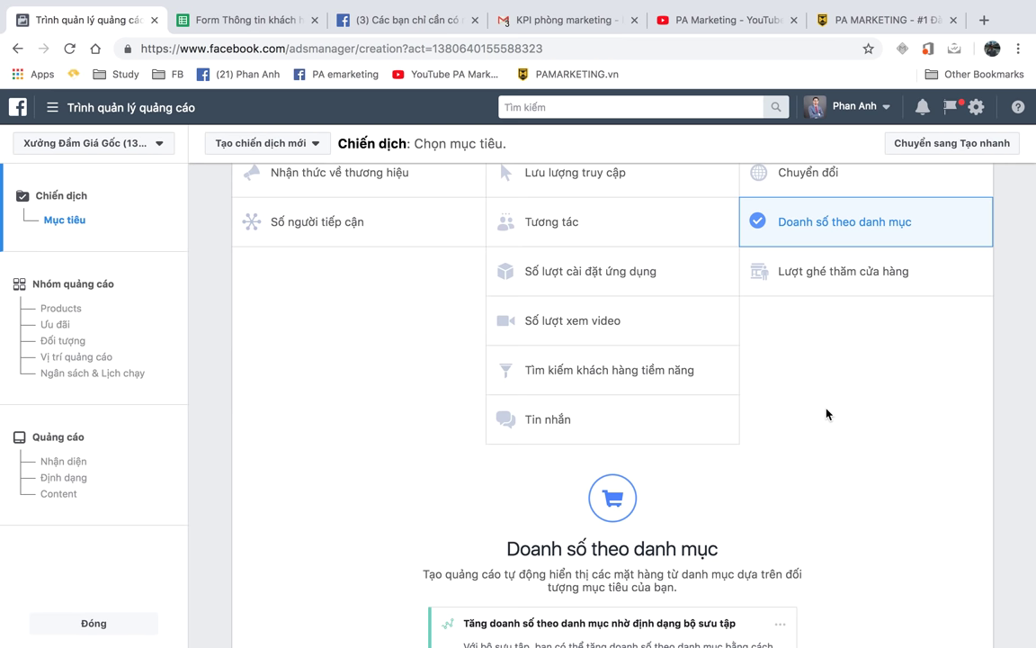
scroll(827, 413, "down", 2)
scroll(827, 413, "up", 2)
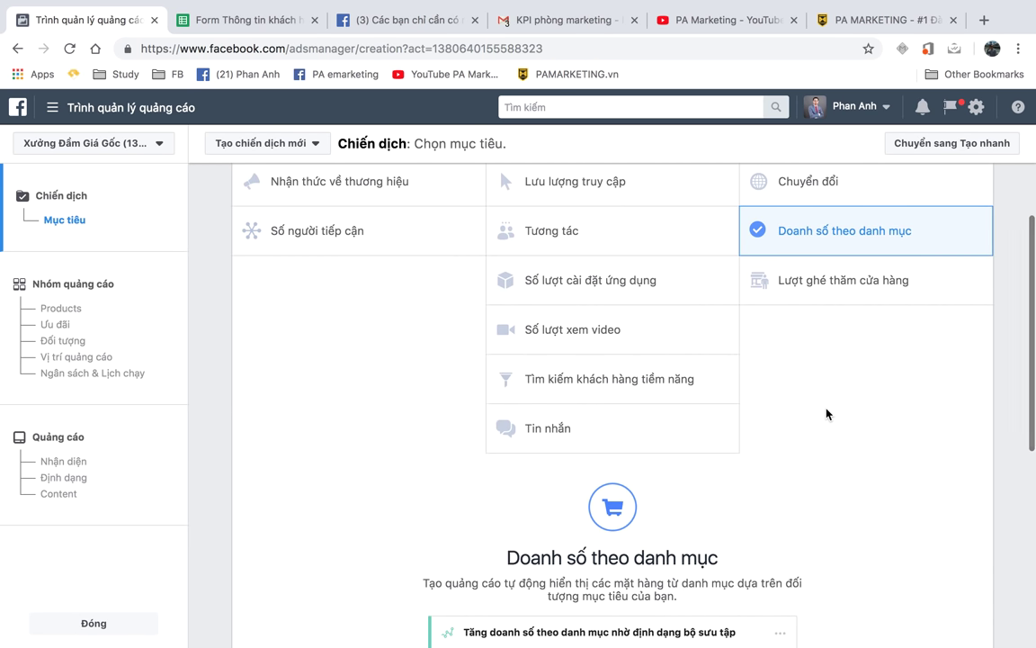
scroll(827, 414, "down", 1)
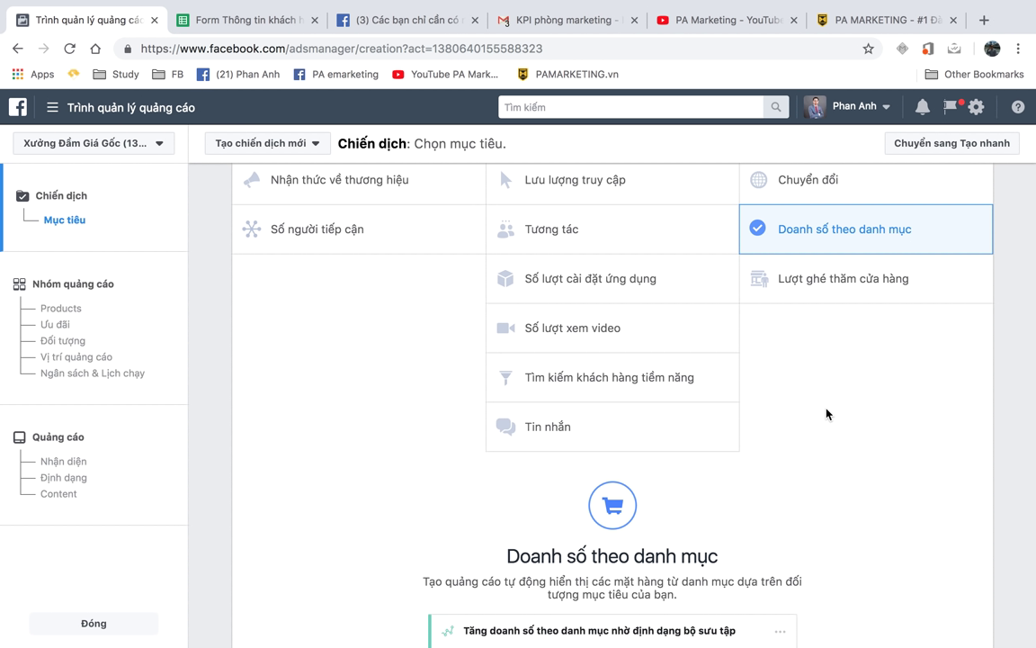
scroll(827, 414, "down", 5)
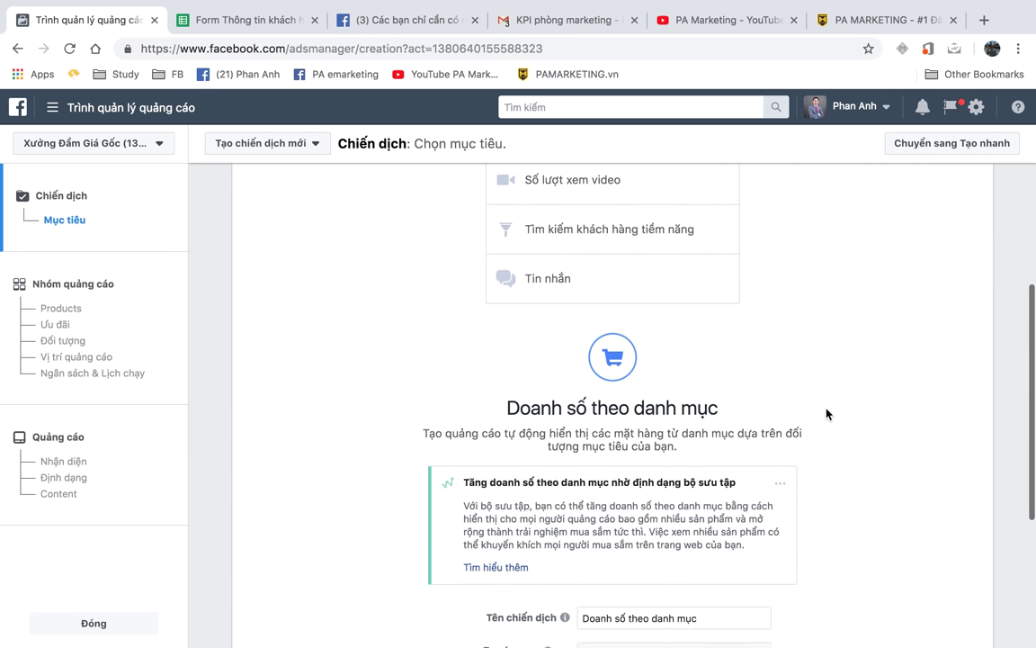
scroll(826, 414, "up", 7)
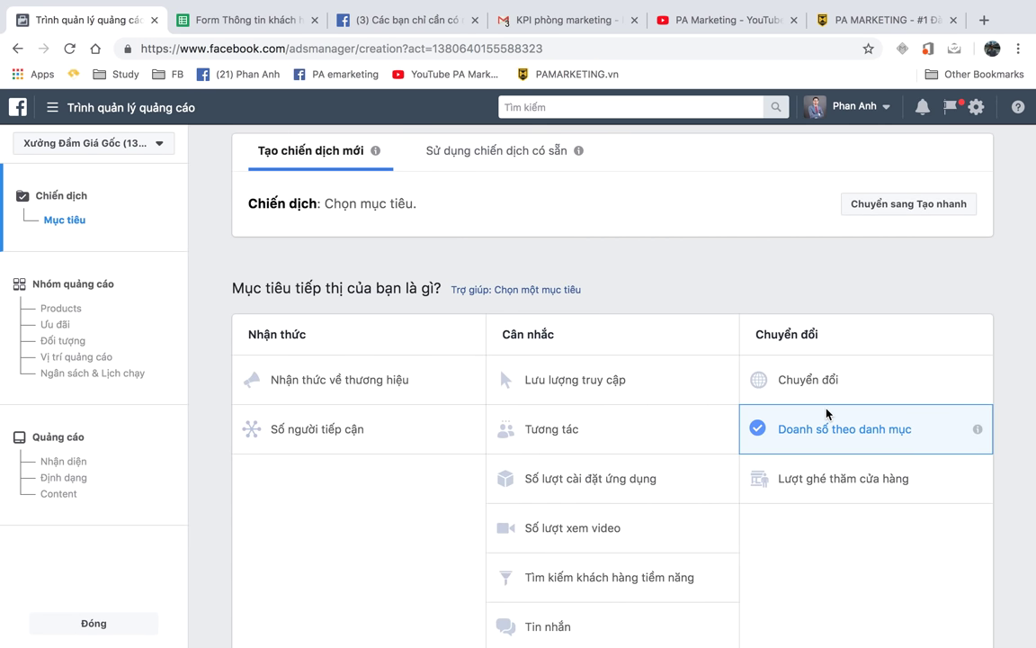
scroll(827, 414, "down", 1)
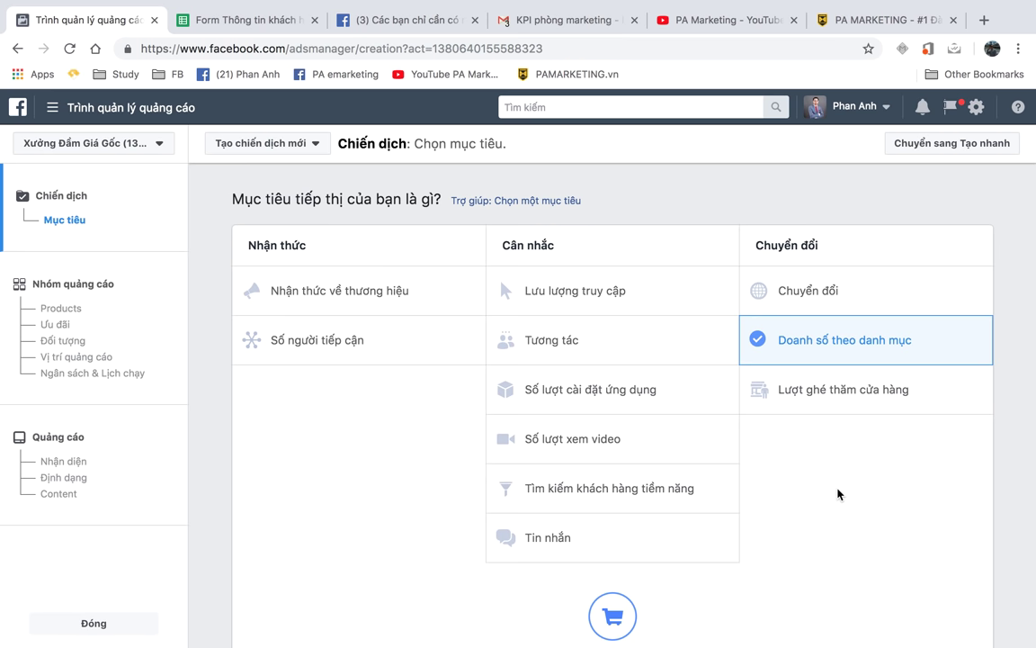
scroll(837, 494, "down", 6)
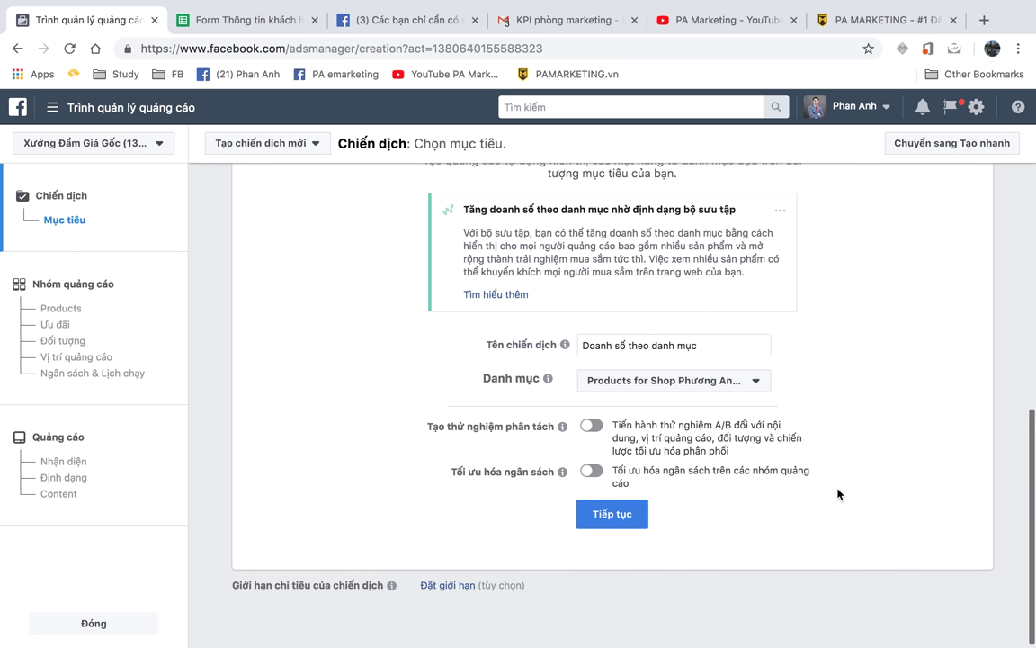
scroll(744, 451, "up", 5)
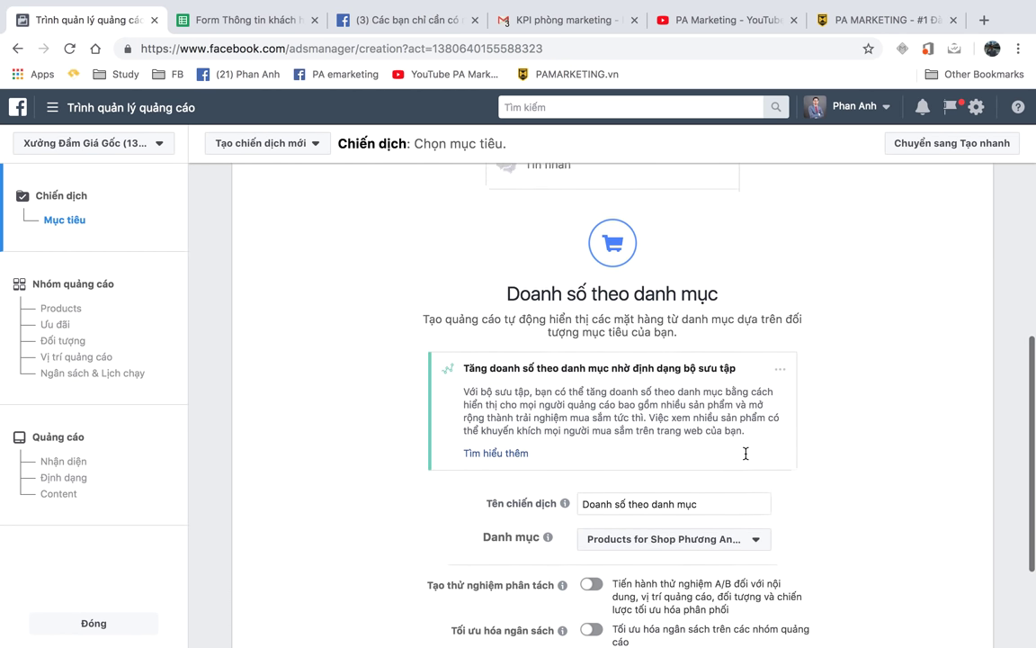
scroll(743, 477, "down", 4)
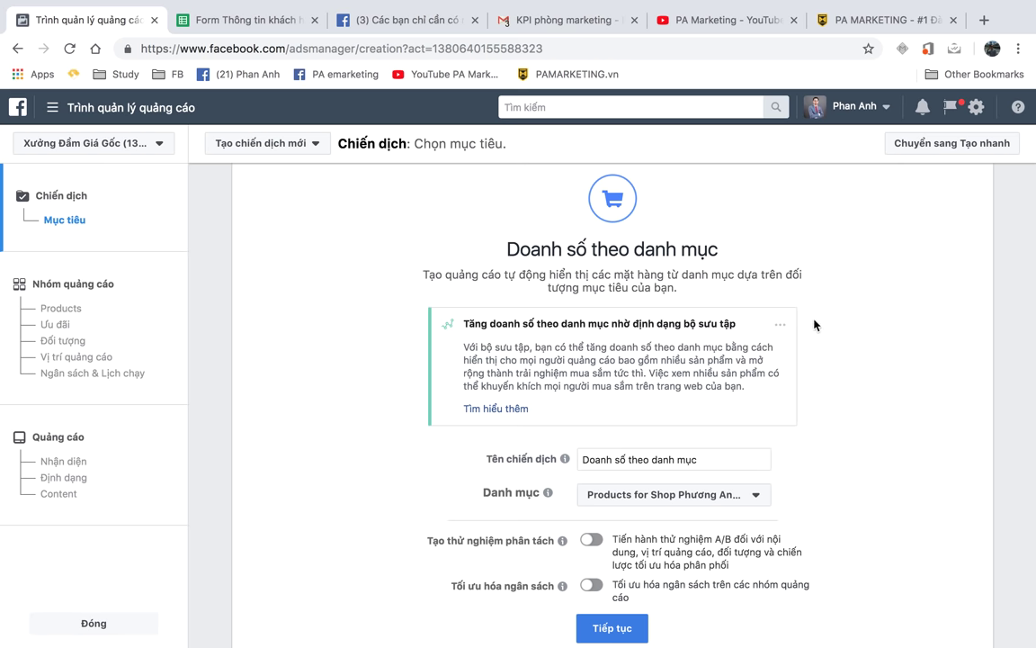
scroll(801, 324, "down", 2)
scroll(813, 324, "up", 7)
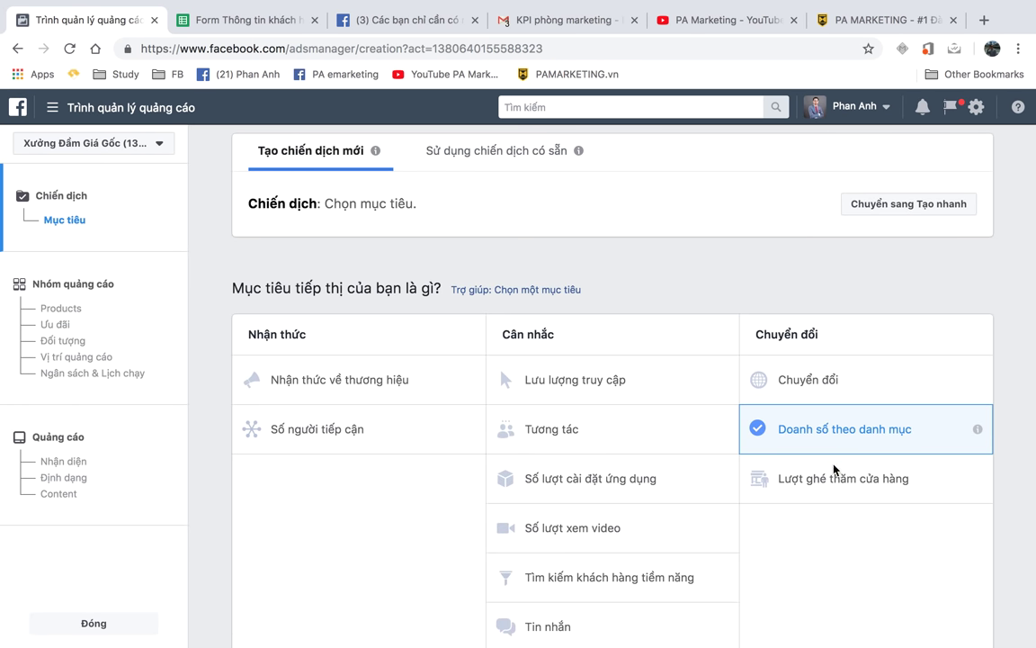
Step: Try Lượt ghé thăm cửa hàng, note its business-location warning, then pick Nhận thức về thương hiệu
left_click(831, 478)
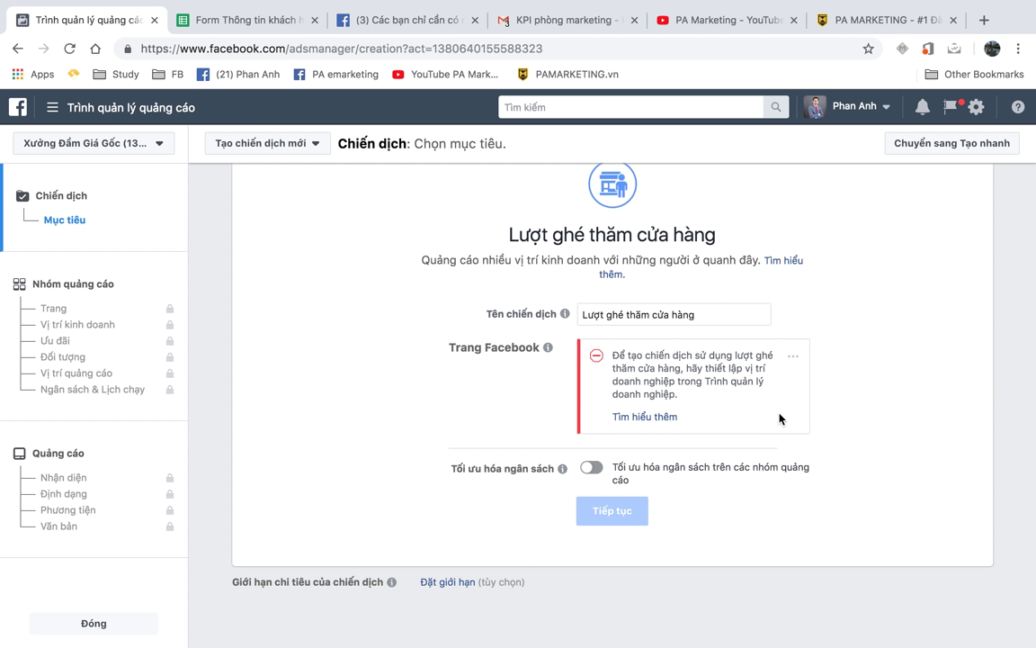
scroll(779, 418, "up", 10)
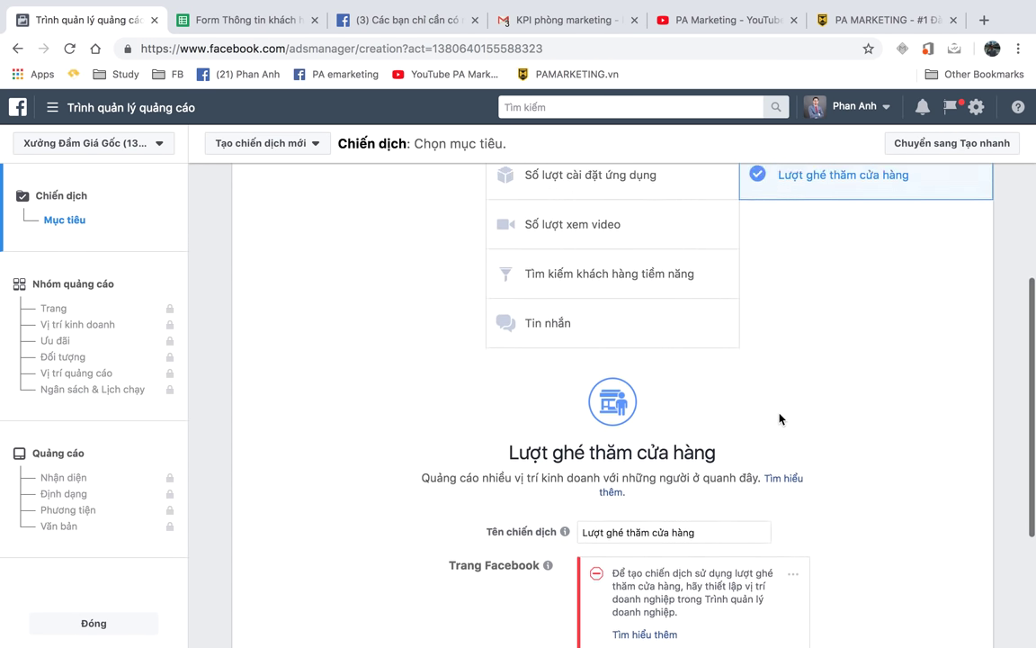
scroll(781, 419, "down", 3)
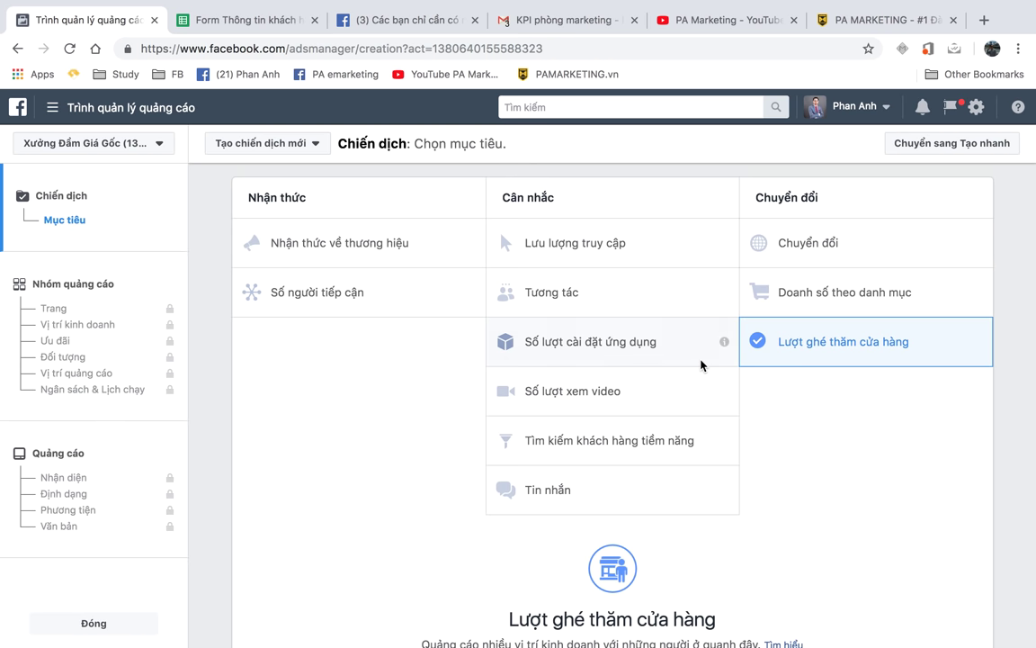
left_click(385, 254)
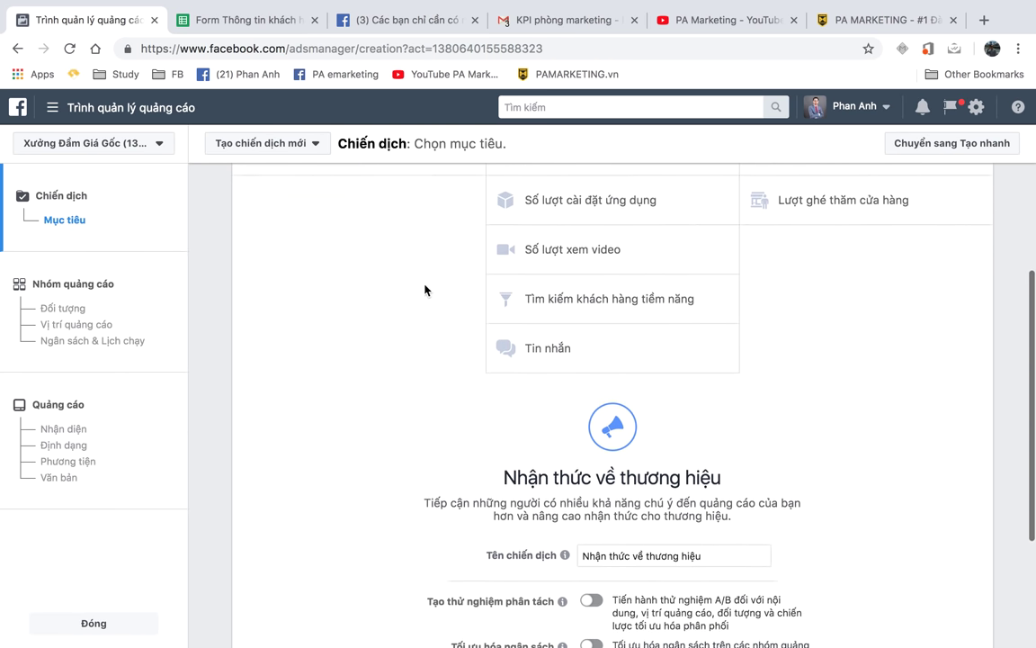
scroll(668, 197, "up", 3)
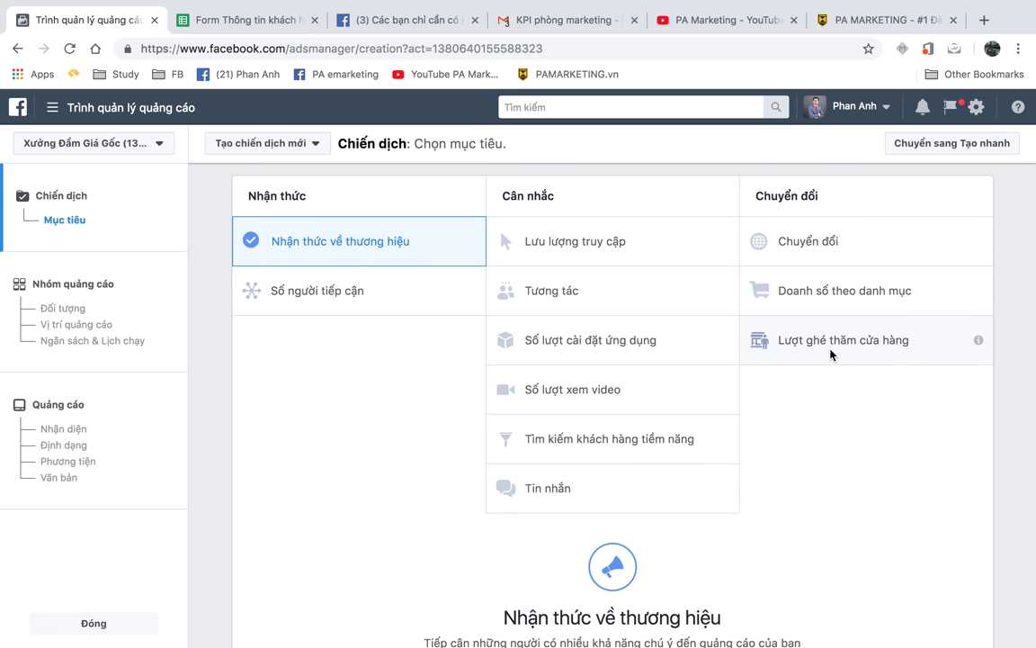
Step: Set the objective to Tương tác, review its options, then switch to Số lượt cài đặt ứng dụng
left_click(570, 292)
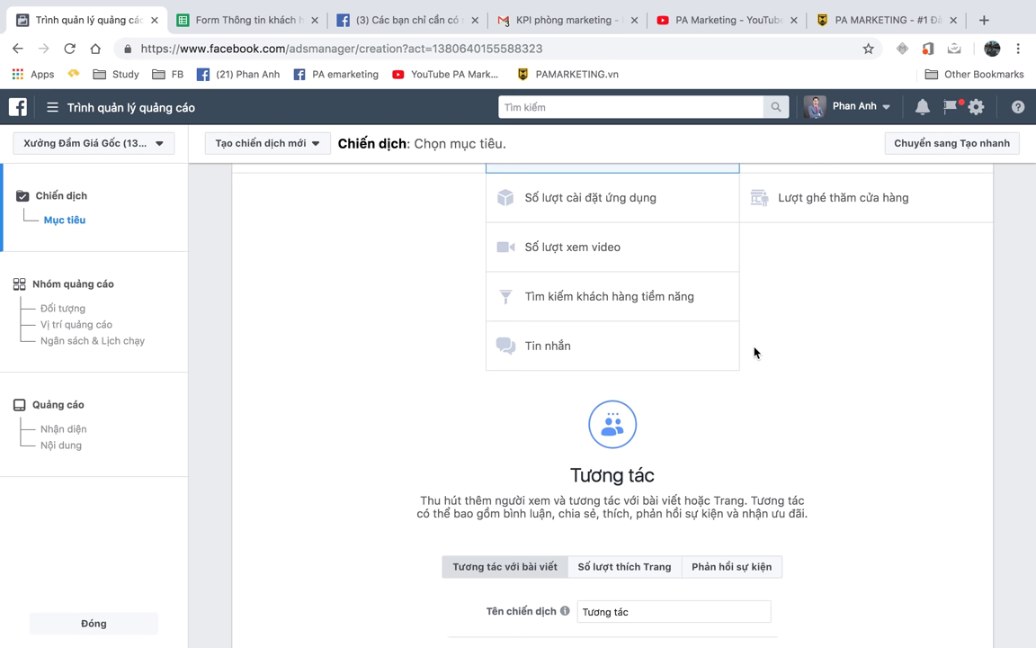
scroll(755, 352, "up", 5)
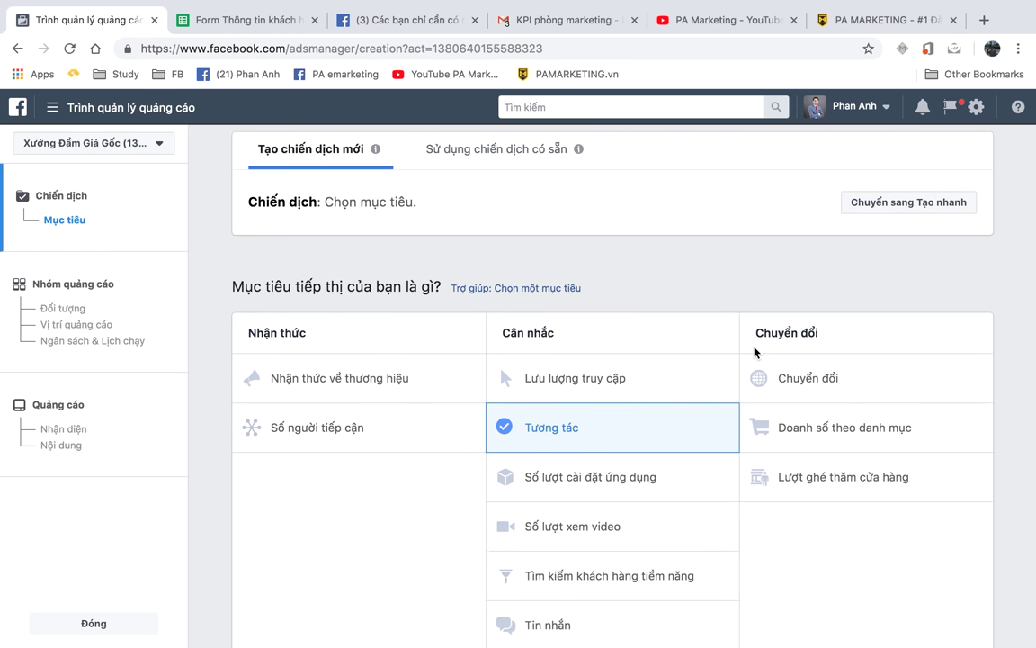
scroll(755, 352, "down", 1)
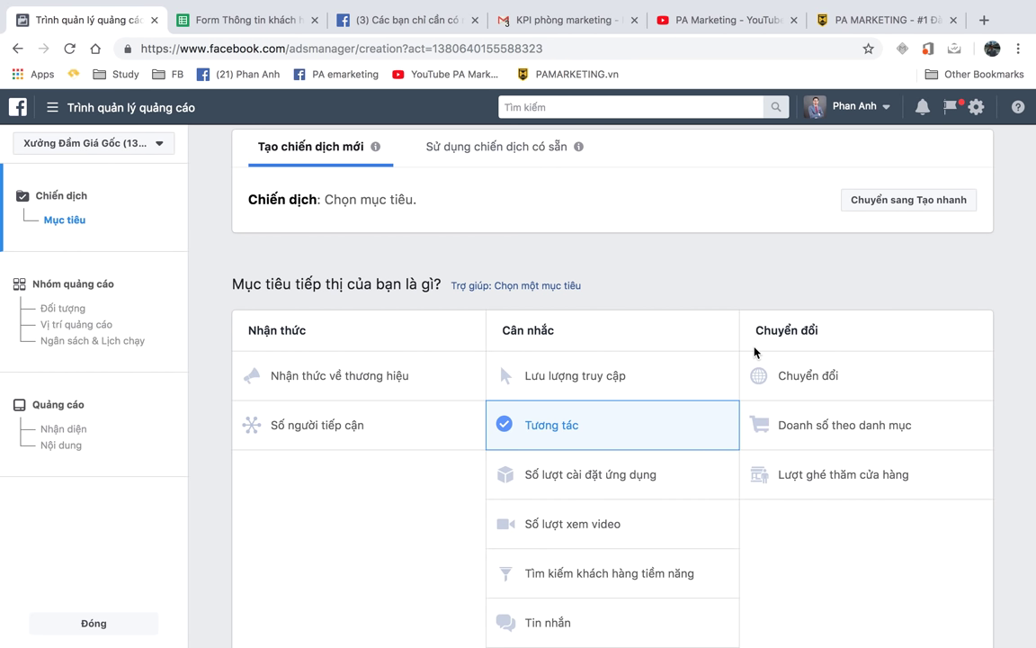
scroll(844, 432, "down", 2)
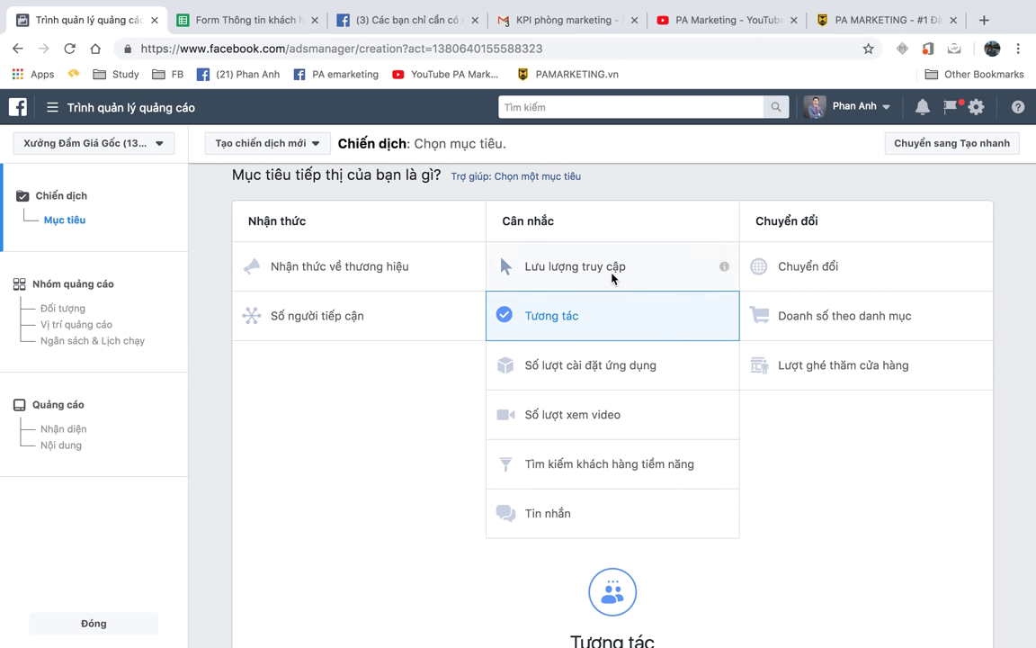
scroll(608, 349, "down", 3)
scroll(608, 349, "down", 2)
scroll(608, 349, "up", 5)
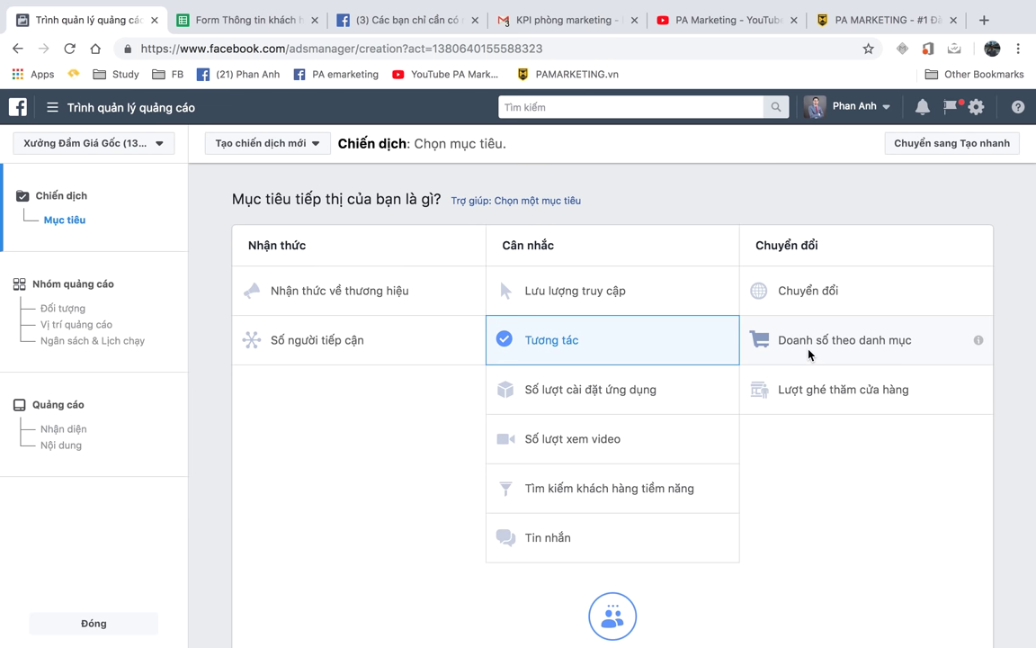
left_click(626, 396)
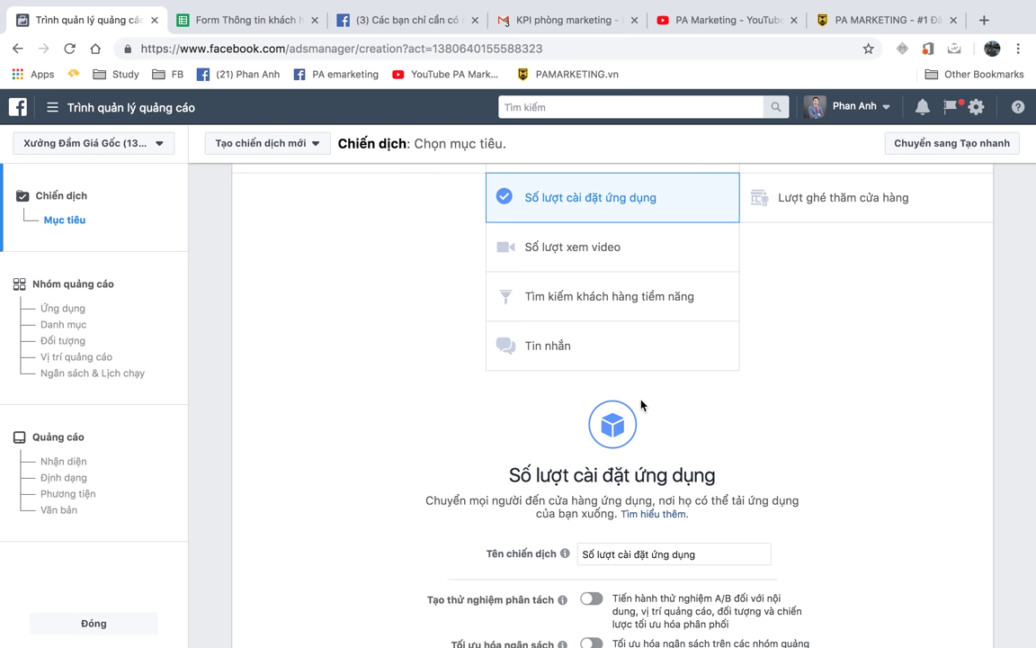
scroll(641, 404, "up", 6)
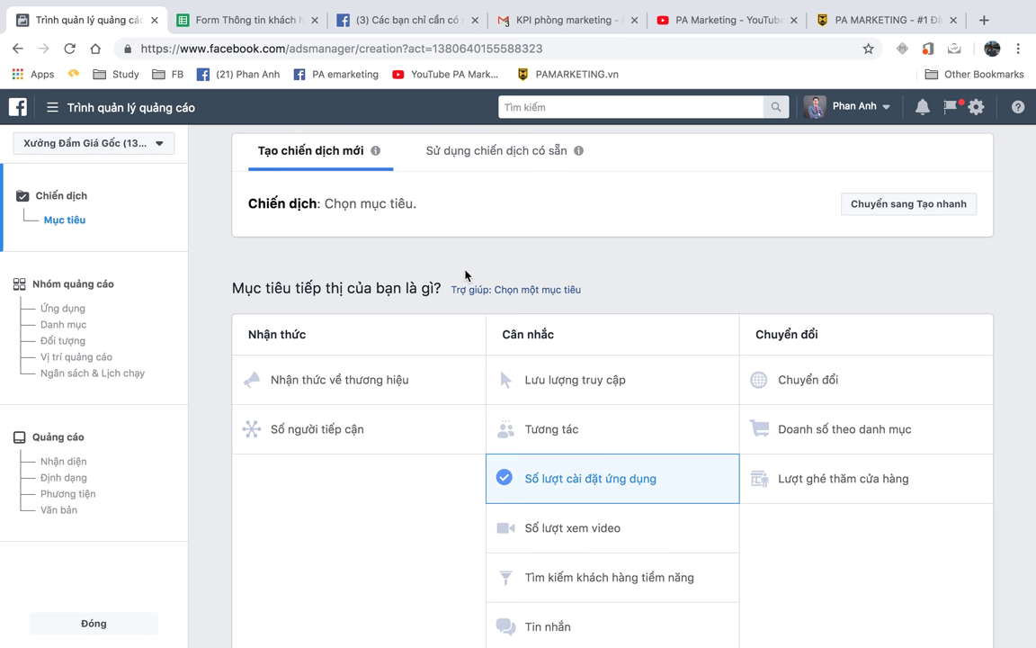
scroll(465, 274, "down", 1)
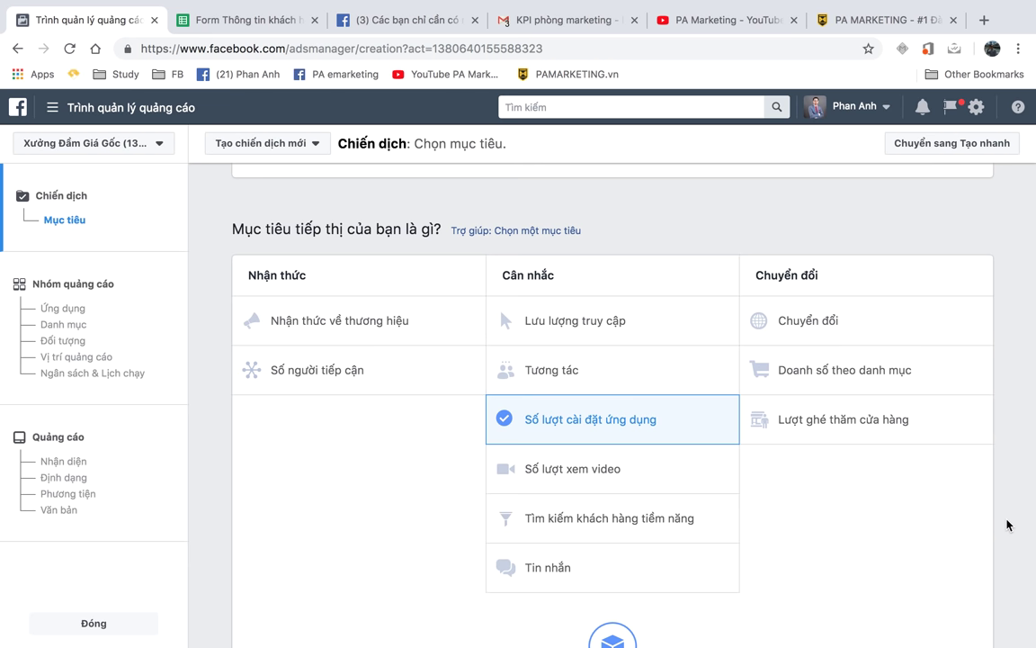
Step: Choose Tương tác (engagement) as the campaign objective
left_click(661, 383)
scroll(828, 459, "up", 3)
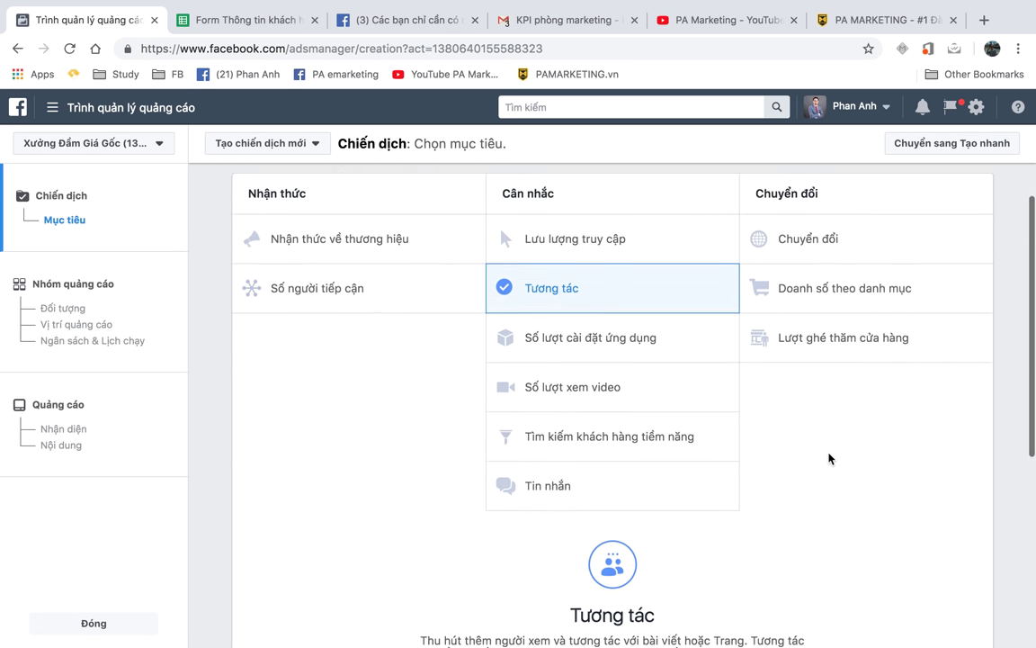
scroll(828, 458, "down", 3)
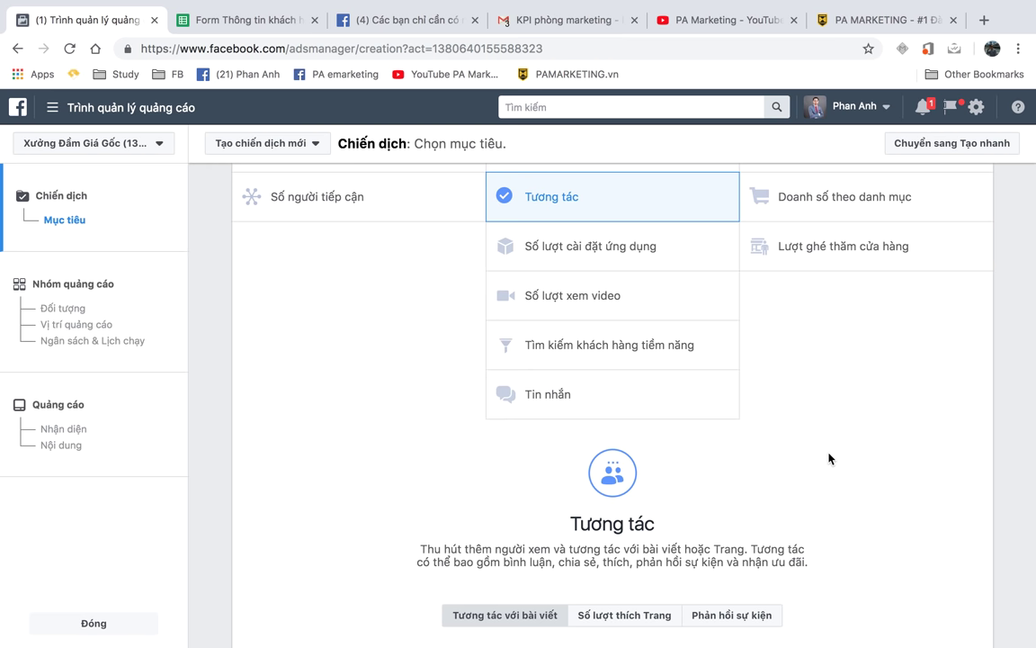
scroll(828, 458, "down", 5)
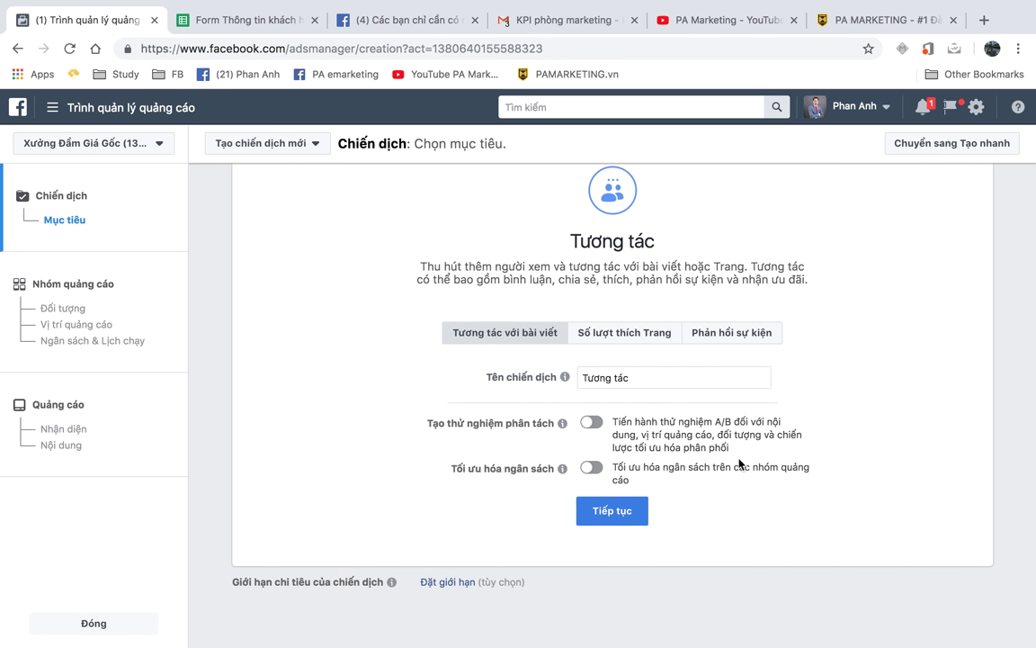
Step: Rename the campaign to a new test name ending in TESTING, fixing the typo
triple_click(581, 378)
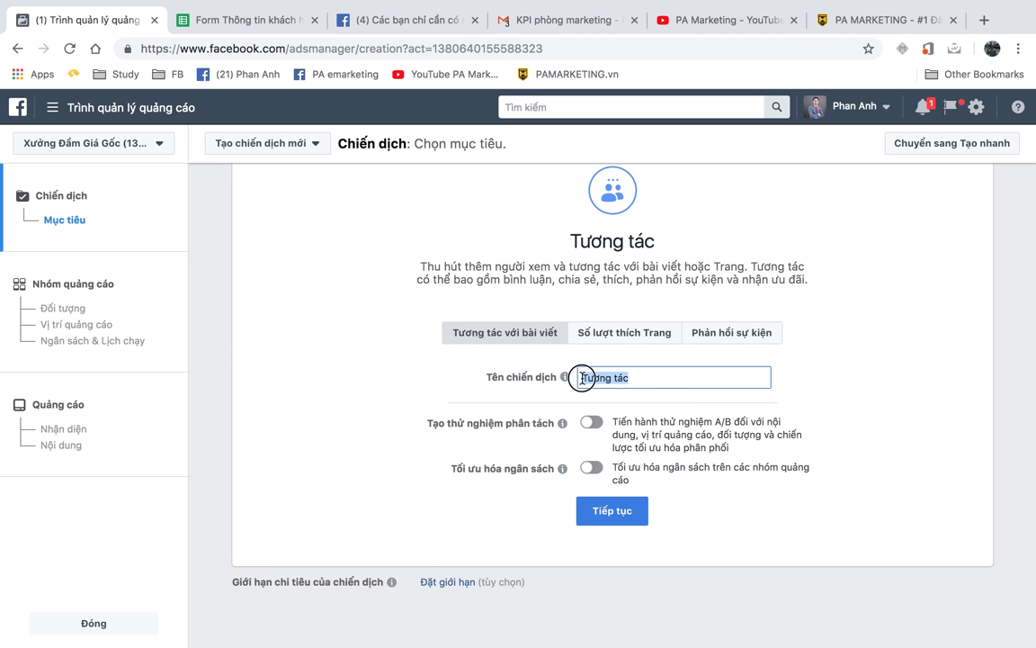
type("PHANANH")
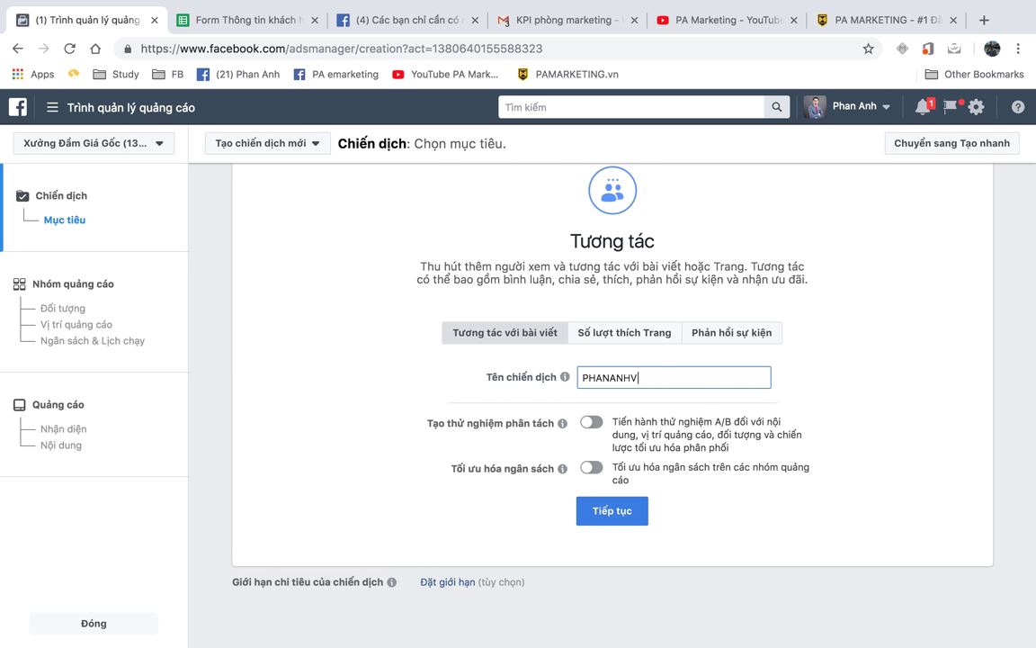
type("TESST")
key("BackSpace")
key("BackSpace")
type("TING")
left_click(591, 467)
scroll(772, 490, "down", 1)
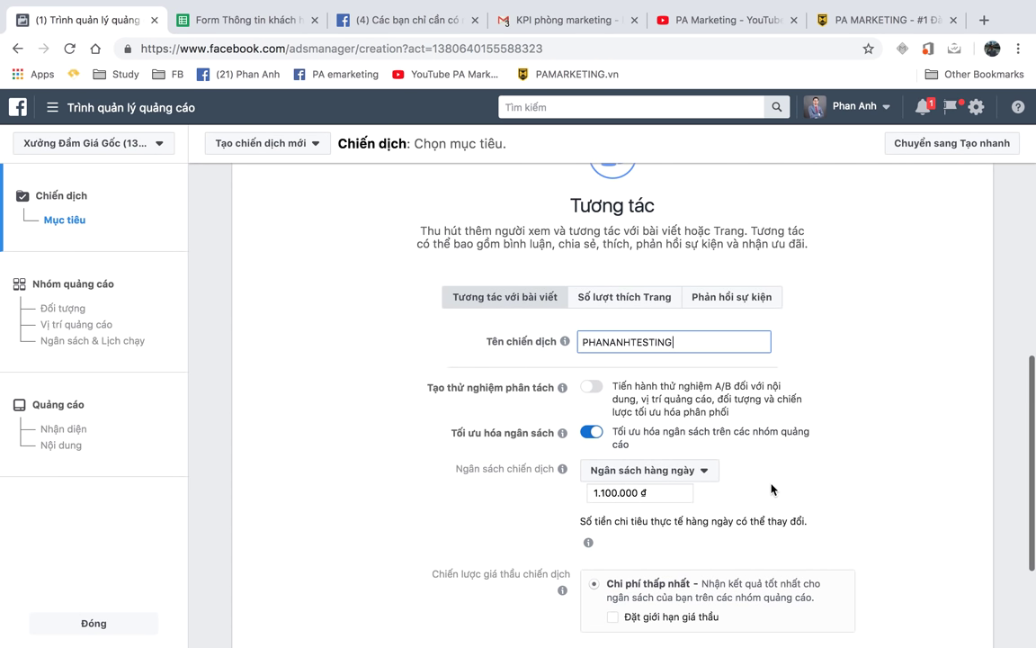
scroll(772, 489, "down", 3)
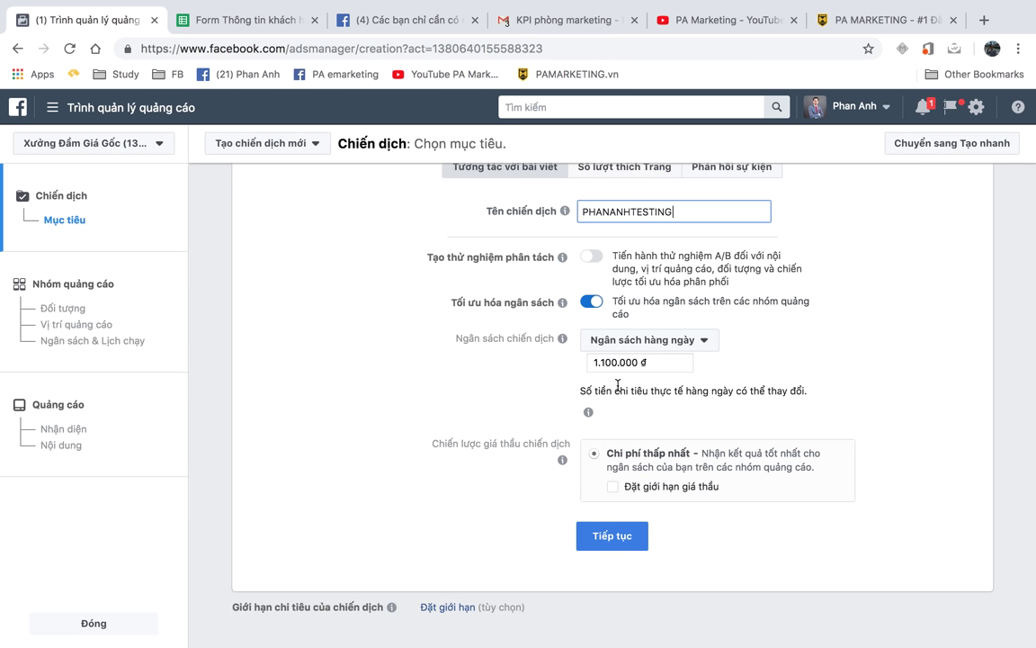
mouse_move(680, 475)
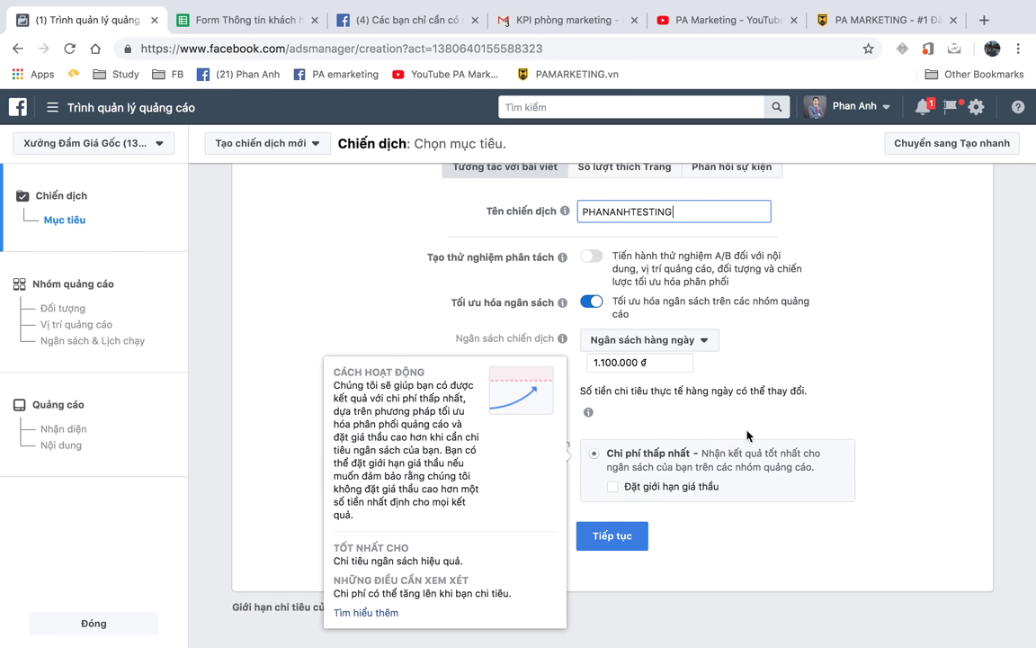
left_click(609, 491)
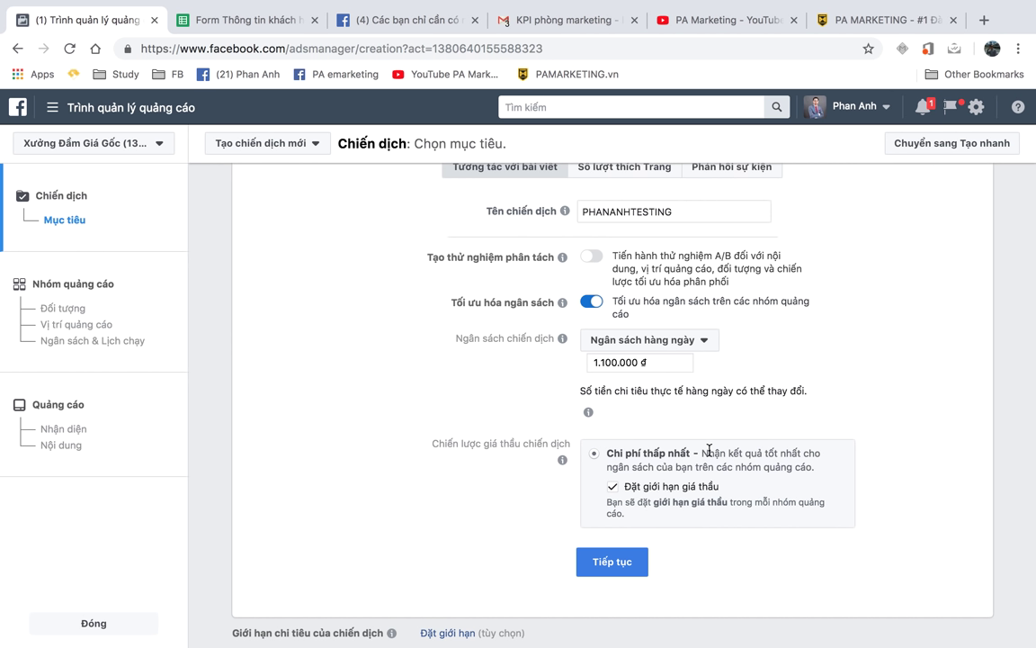
left_click(592, 303)
left_click(705, 369)
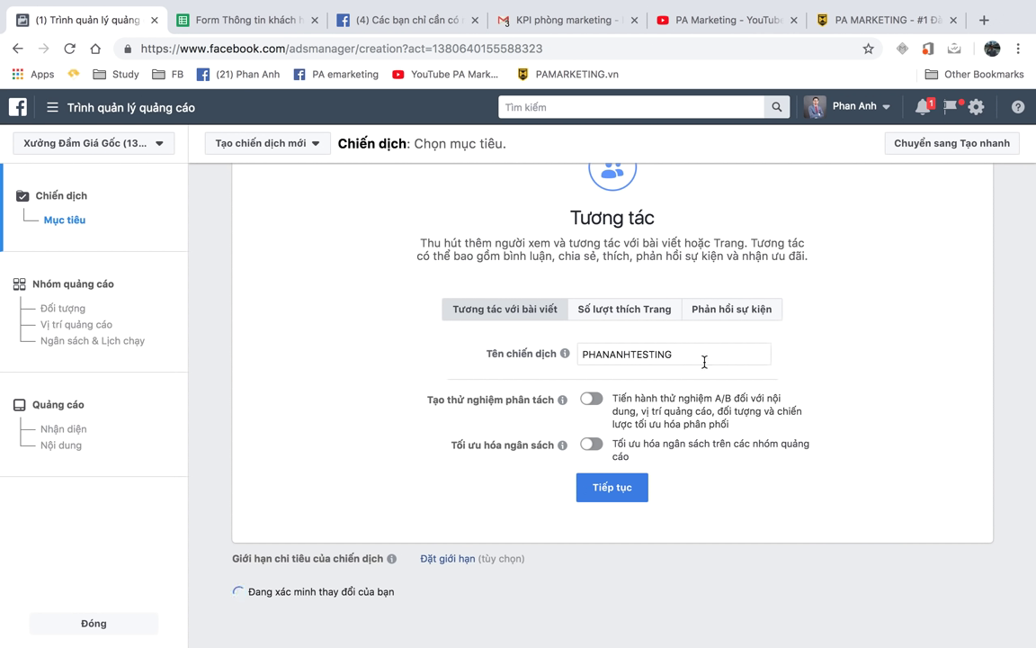
scroll(676, 385, "up", 1)
Step: Continue to the ad set step and rename the ad set from VN - 18+ to XKLD
left_click(612, 510)
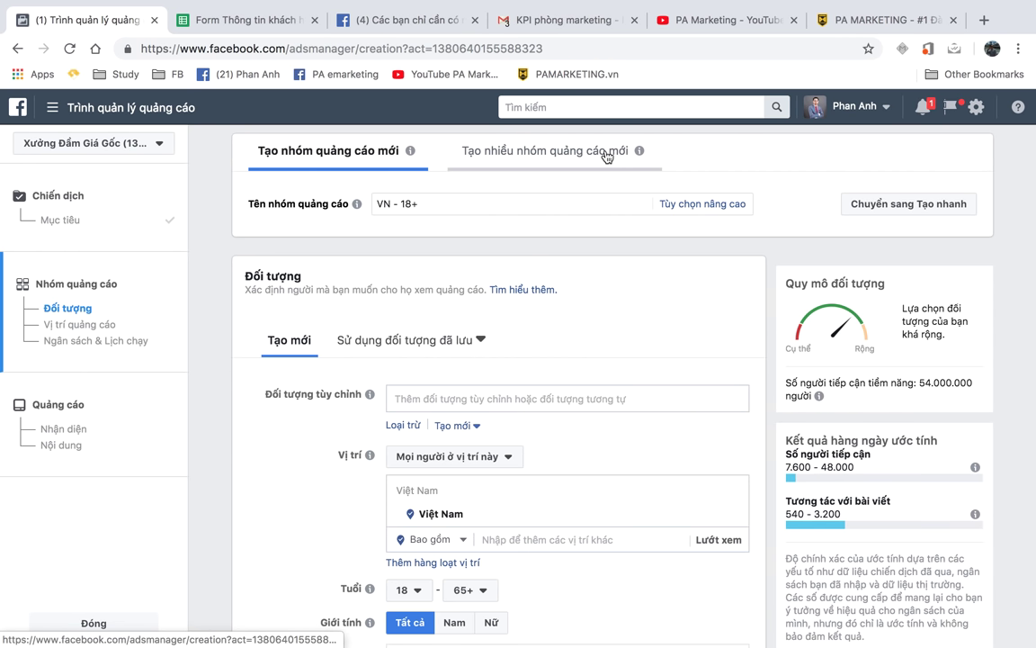
left_click(544, 168)
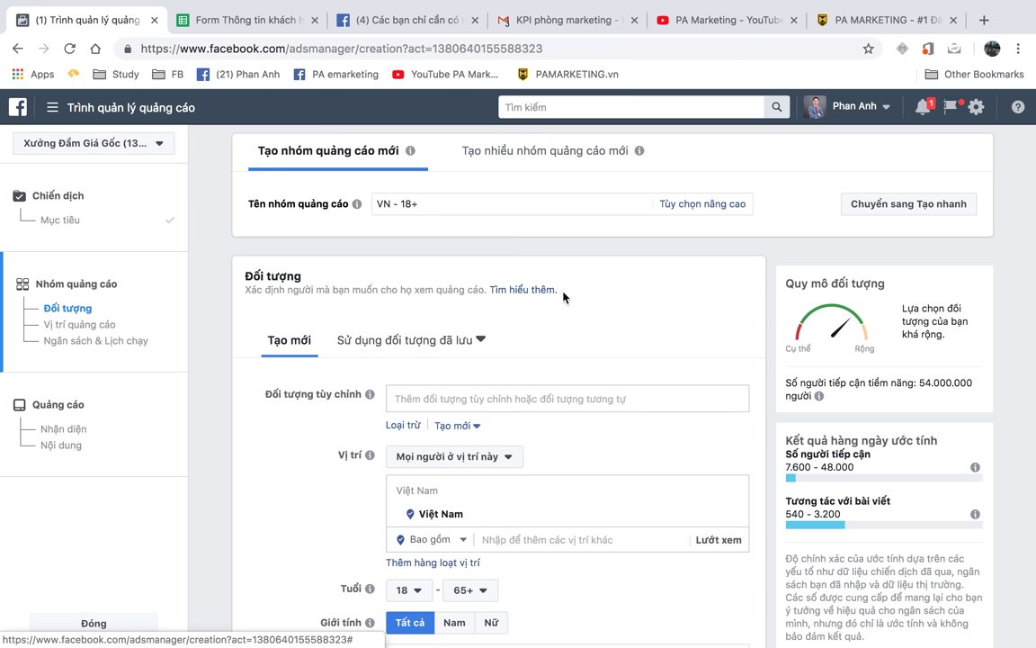
left_click(440, 203)
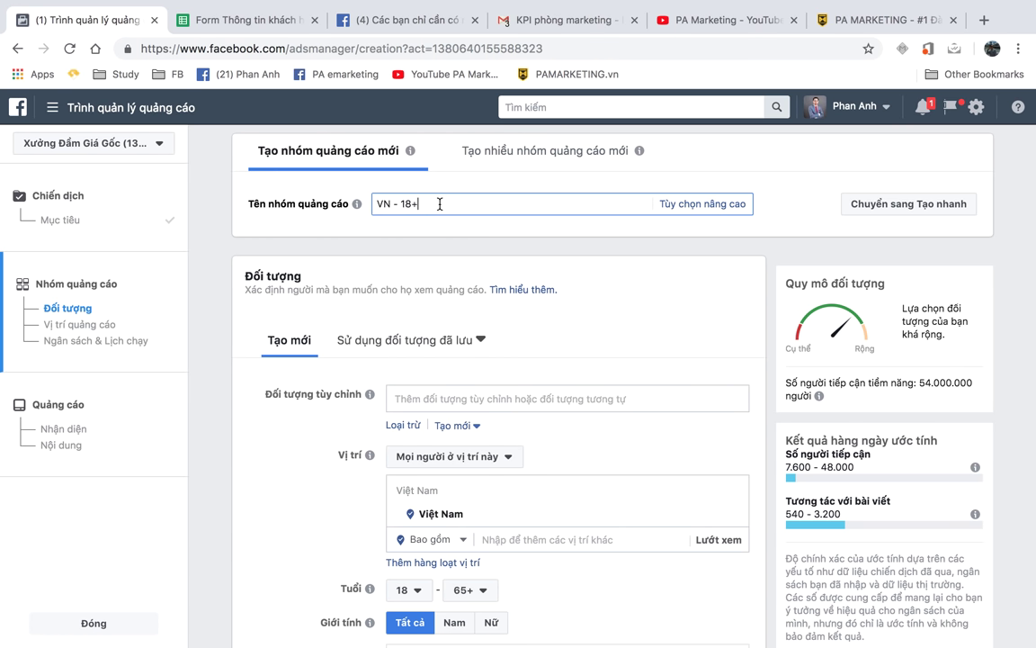
triple_click(440, 203)
type("XKLD")
left_click(248, 204)
left_click_drag(248, 204, 343, 204)
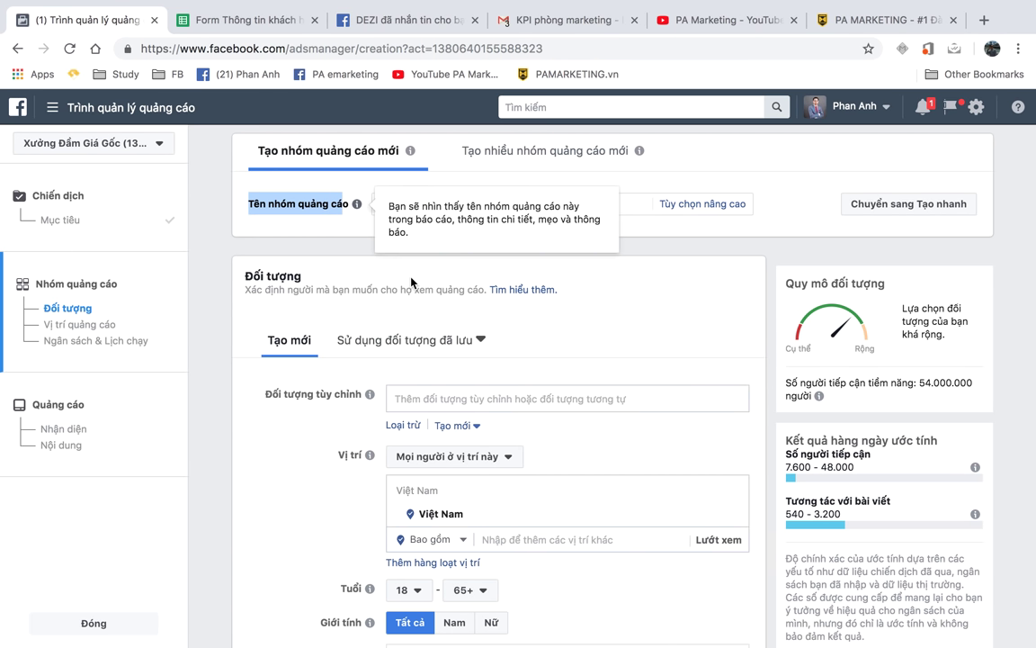
scroll(576, 302, "down", 2)
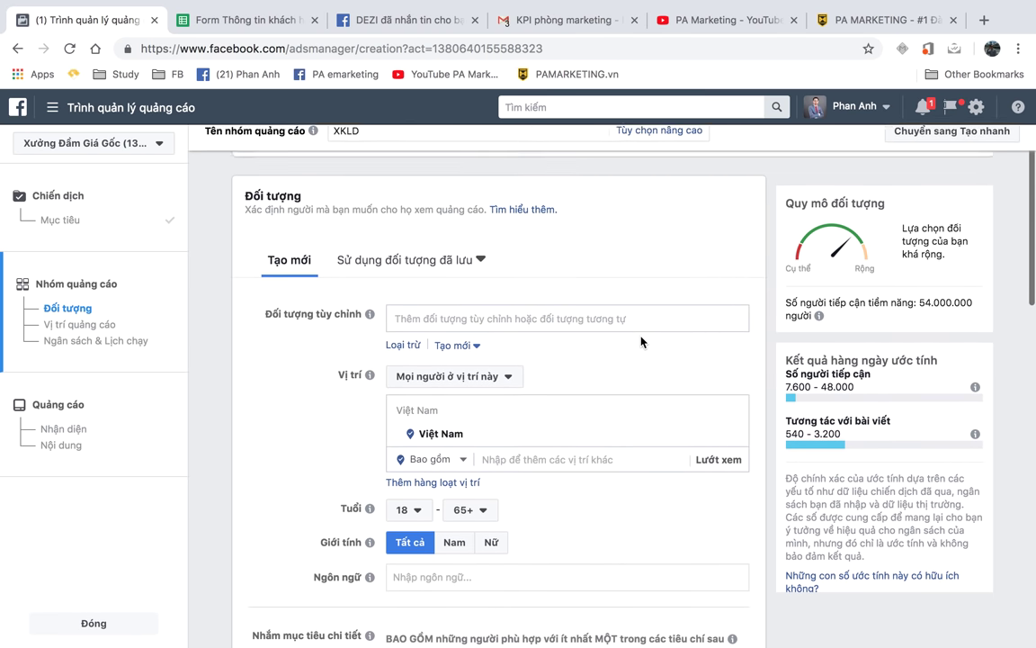
scroll(641, 342, "up", 1)
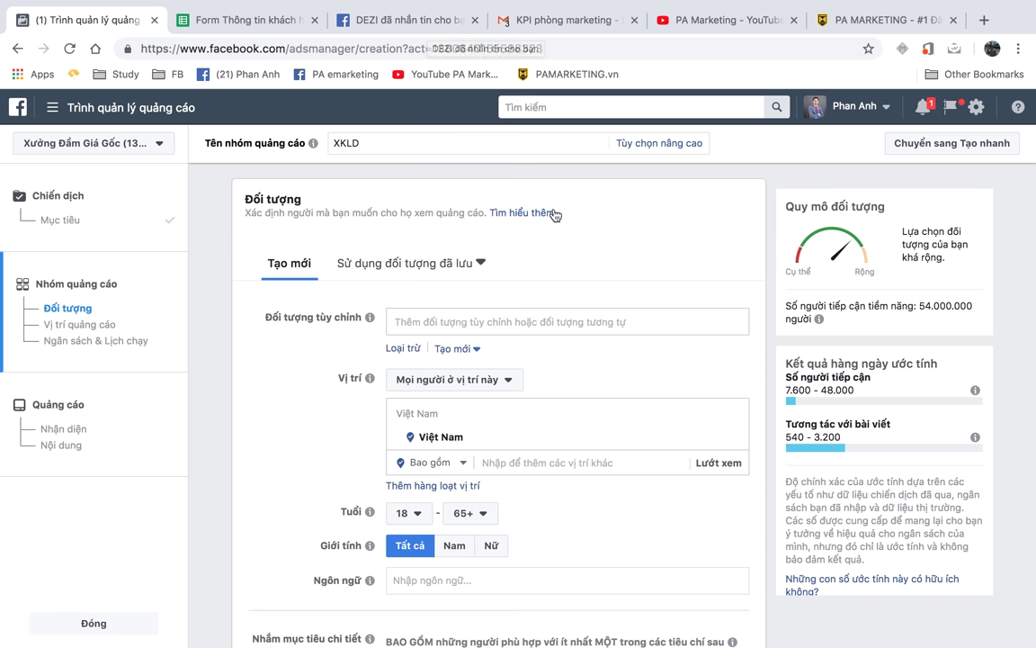
Step: Close all open chat windows on the Facebook post tab, then return to Ads Manager
key("super+3")
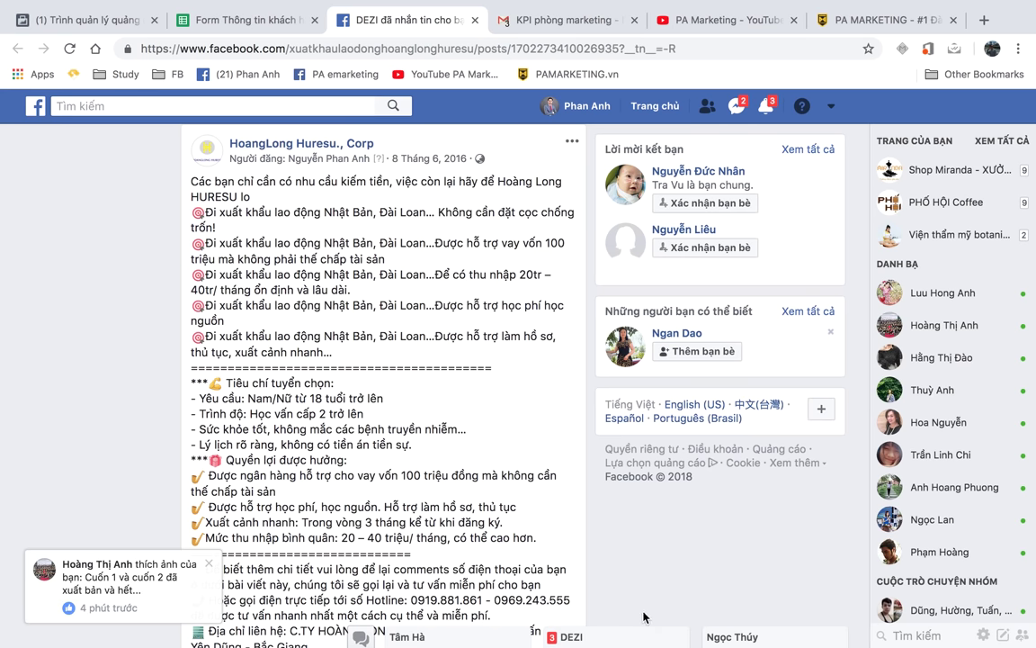
scroll(353, 407, "down", 6)
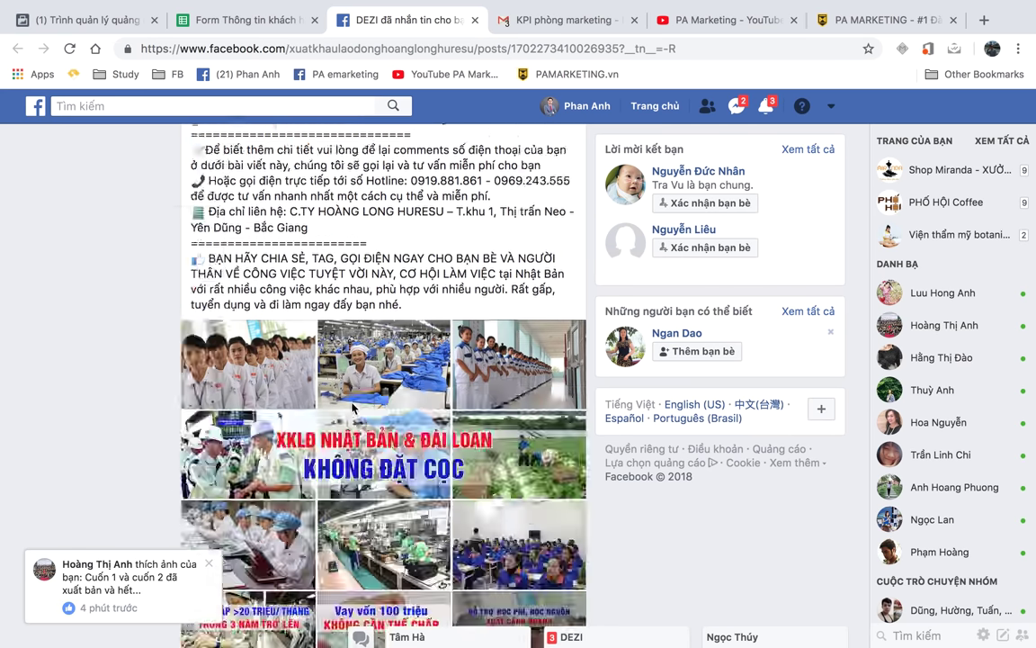
scroll(353, 407, "up", 5)
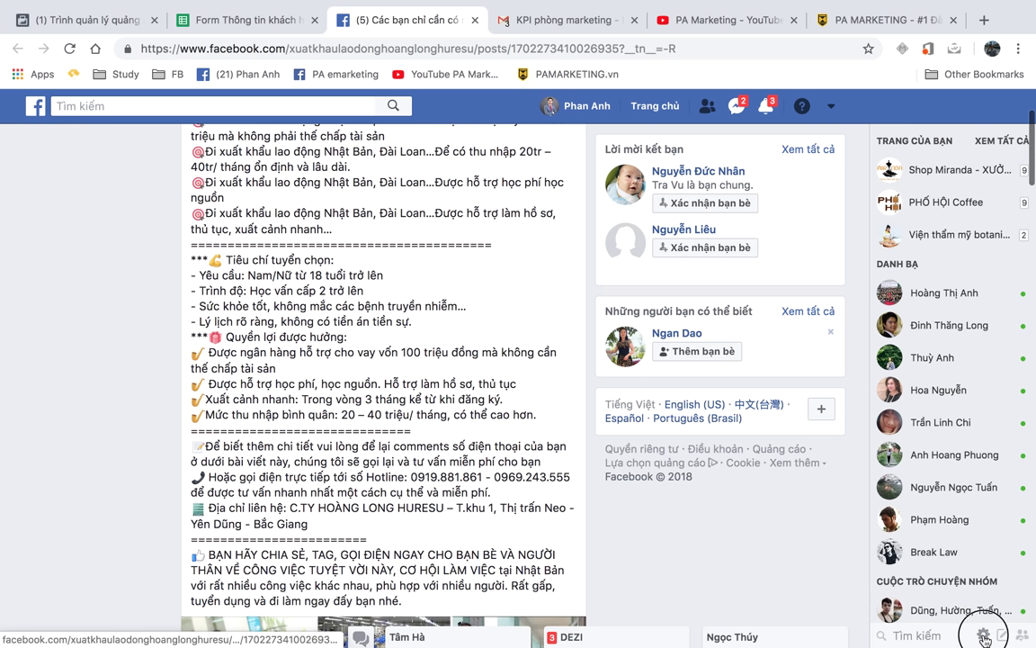
left_click(982, 633)
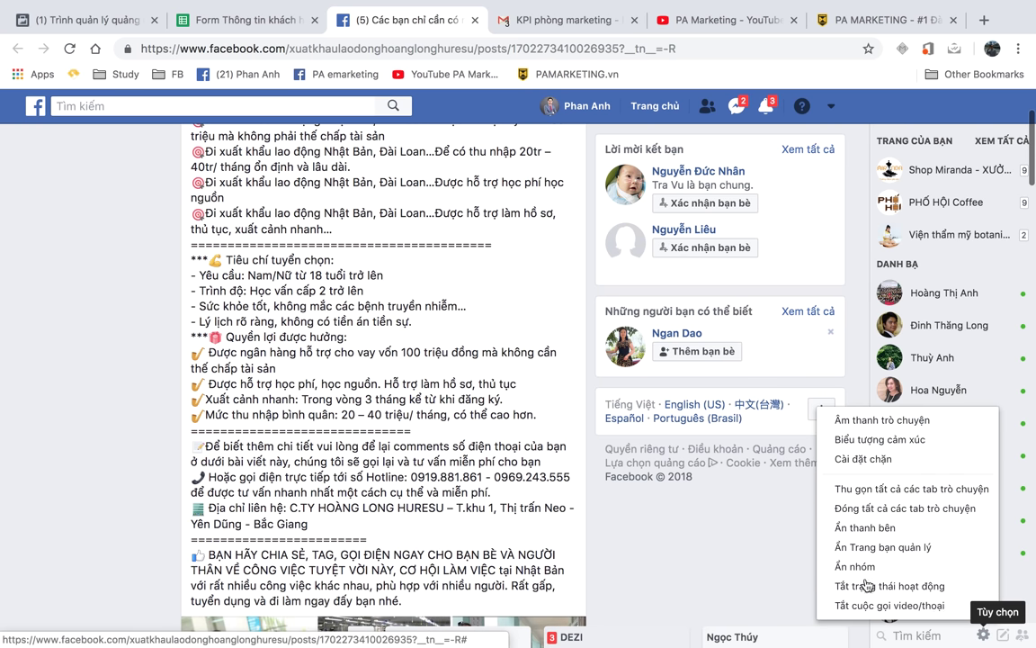
left_click(888, 506)
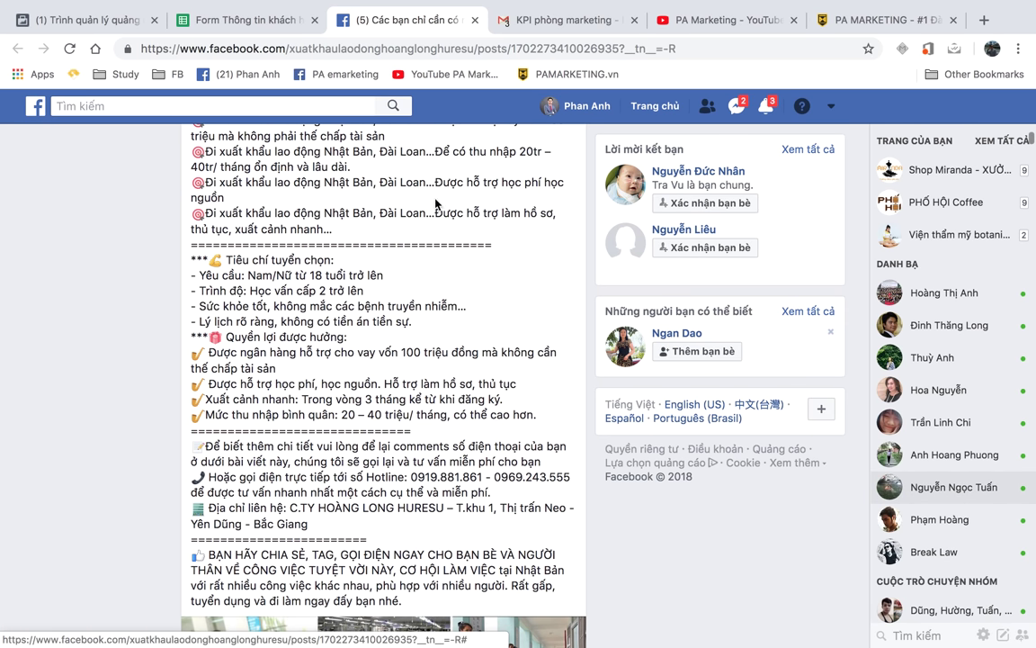
left_click(94, 22)
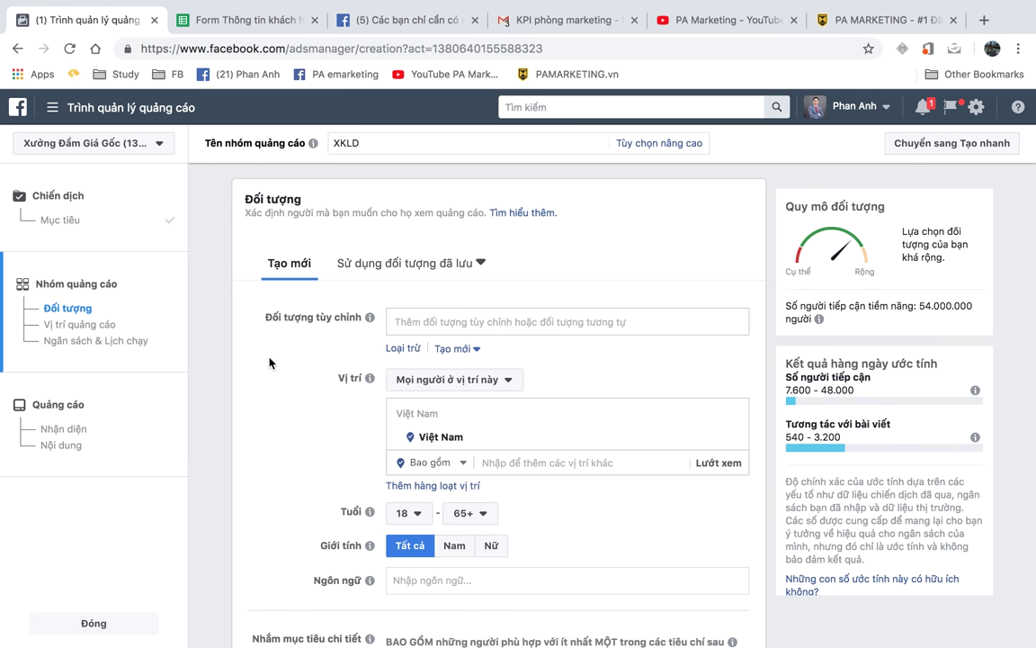
scroll(243, 363, "down", 2)
scroll(270, 362, "up", 1)
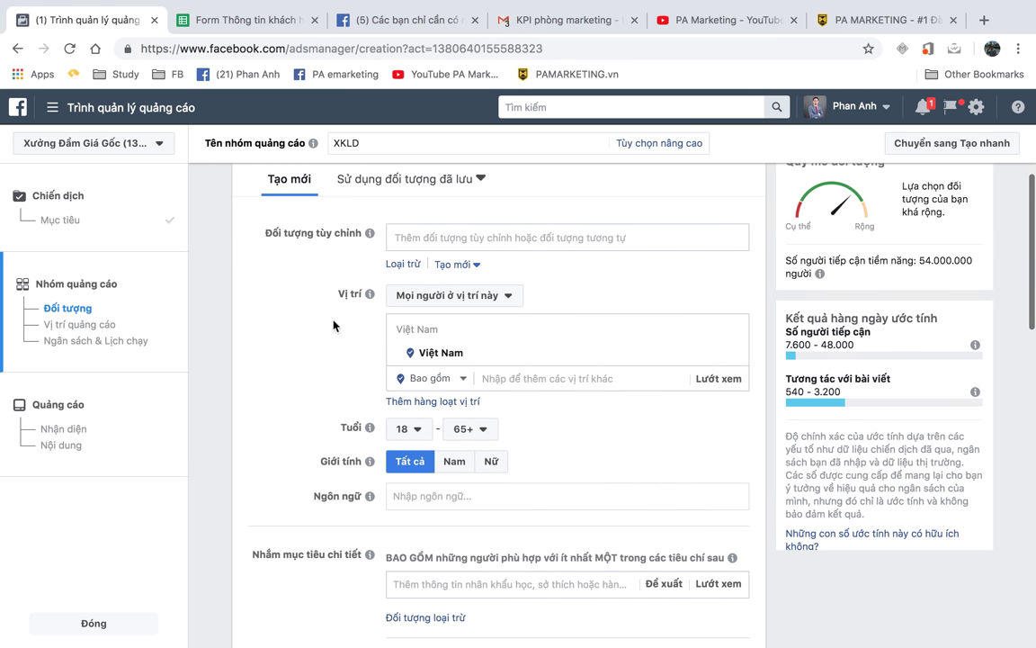
left_click(453, 236)
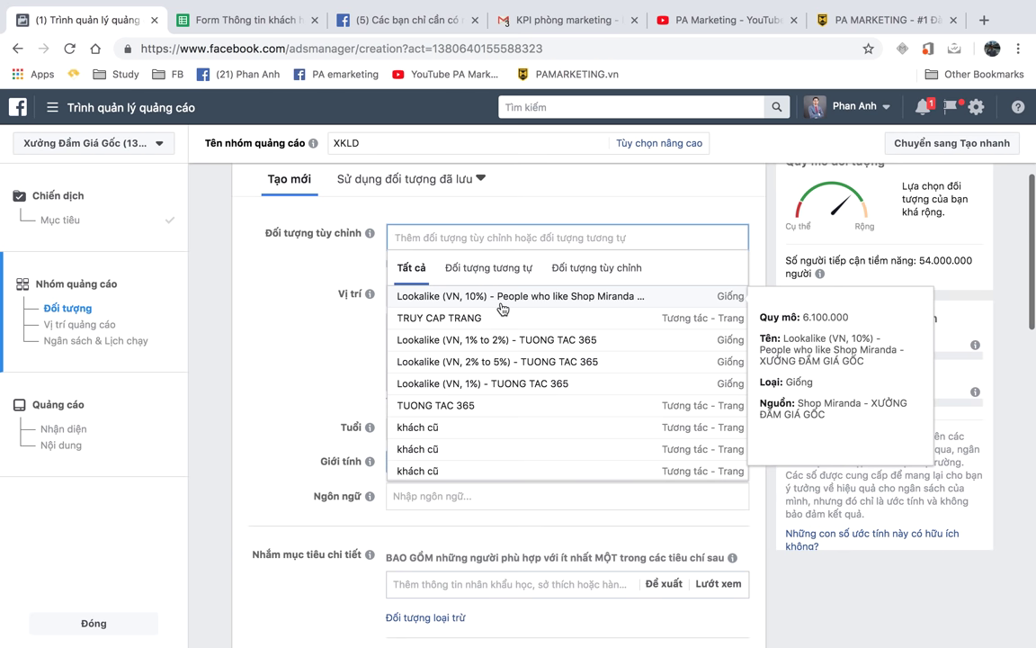
left_click(315, 268)
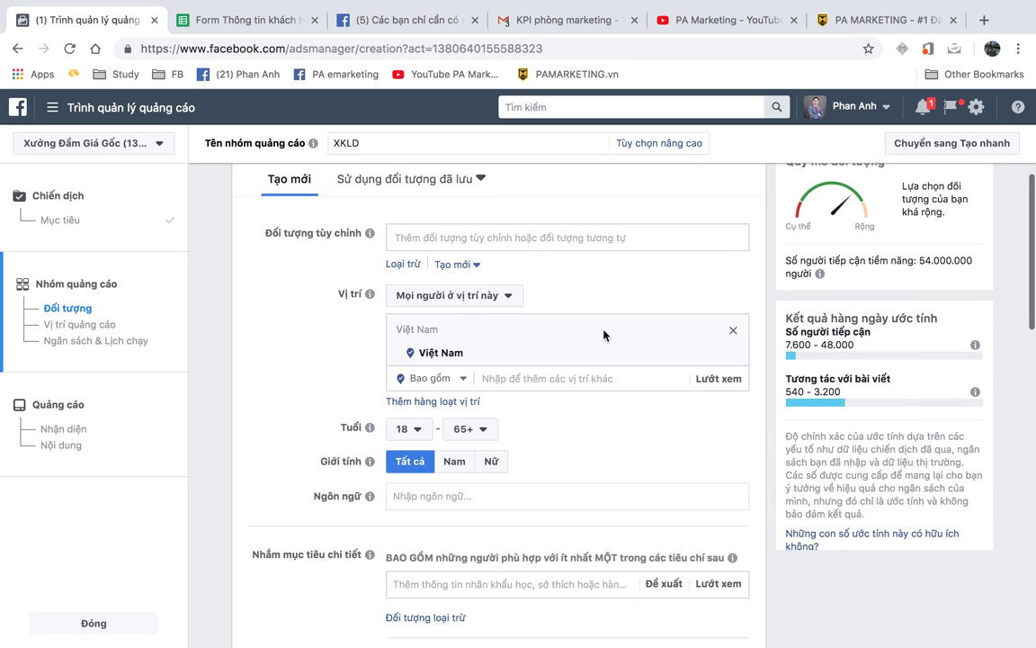
left_click(480, 265)
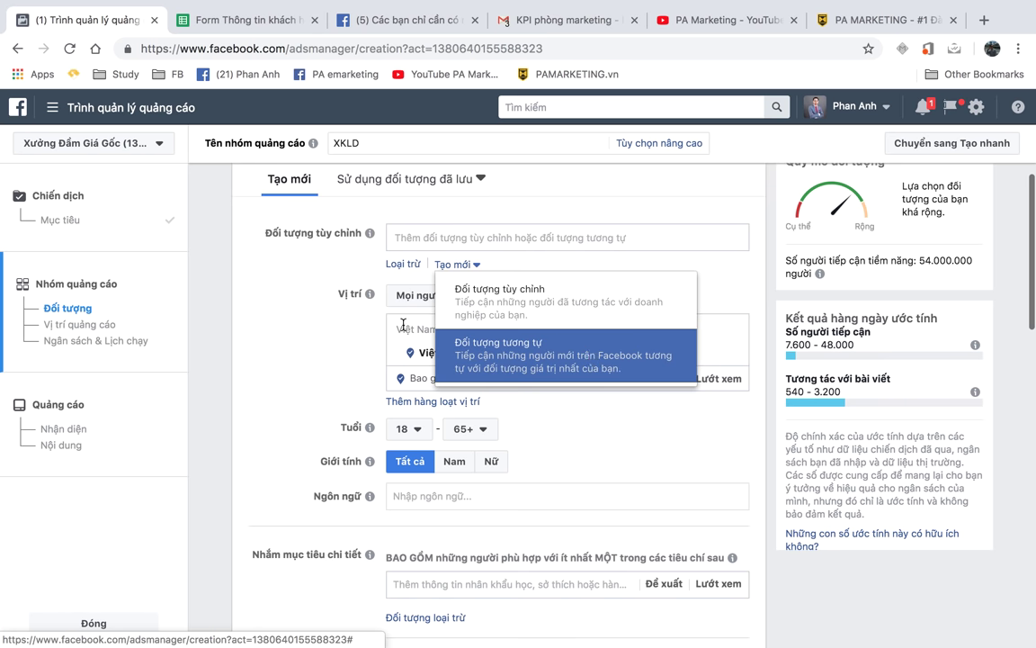
left_click(278, 254)
scroll(297, 282, "down", 2)
left_click(479, 236)
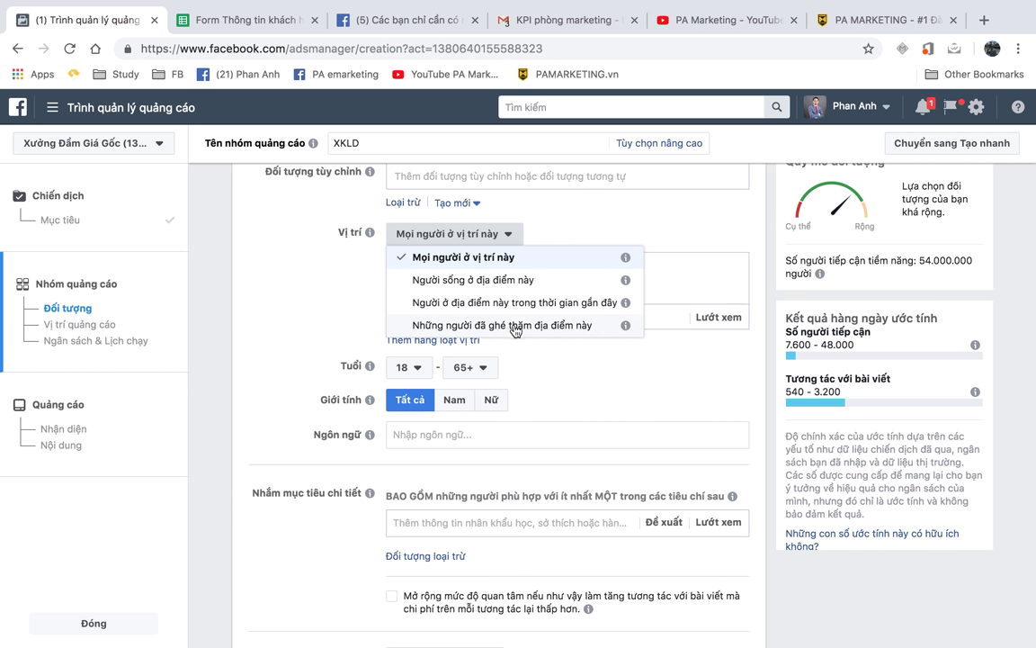
left_click(255, 257)
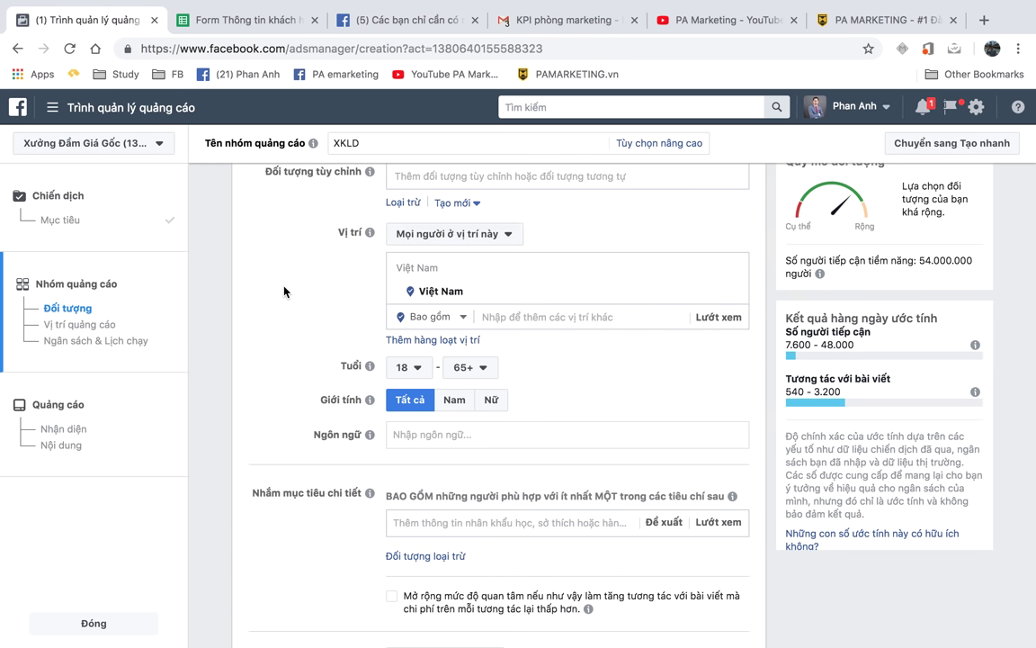
scroll(681, 434, "down", 1)
scroll(682, 439, "up", 1)
left_click(634, 307)
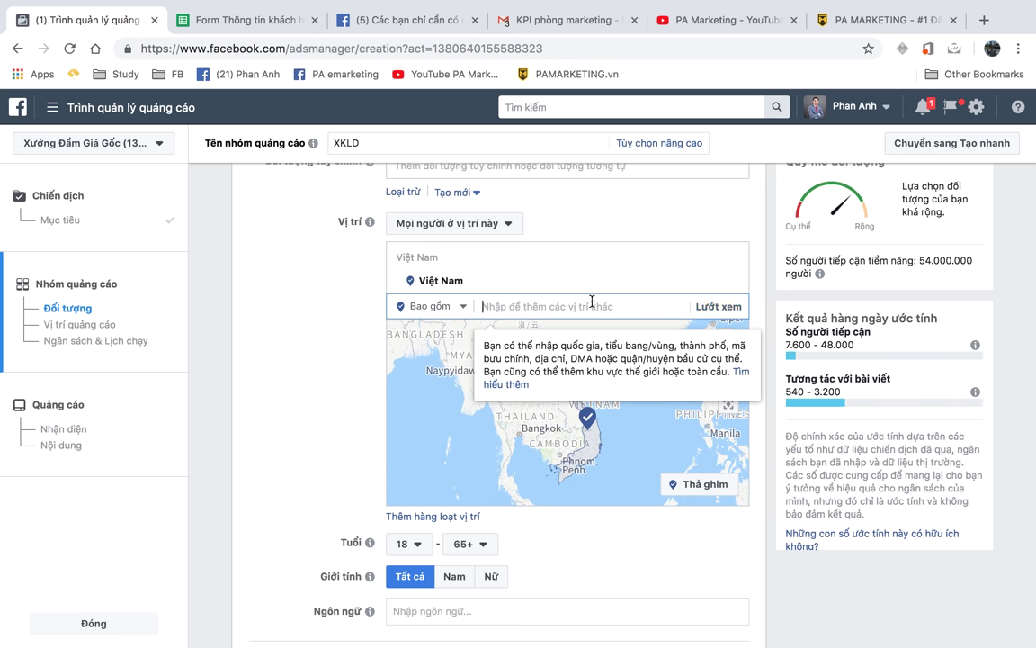
left_click(262, 324)
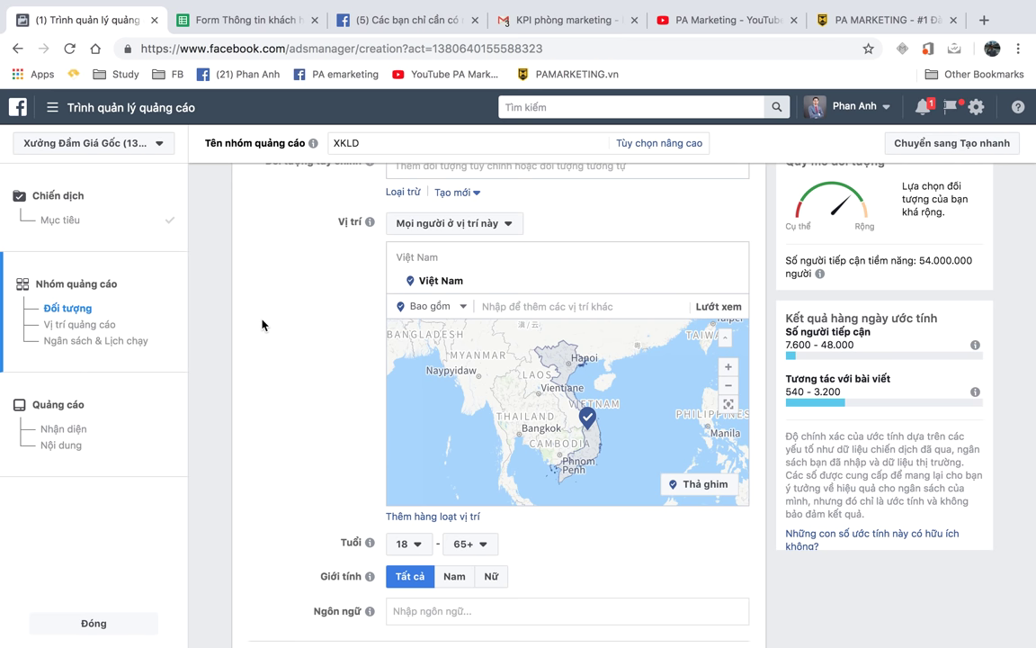
scroll(262, 325, "down", 2)
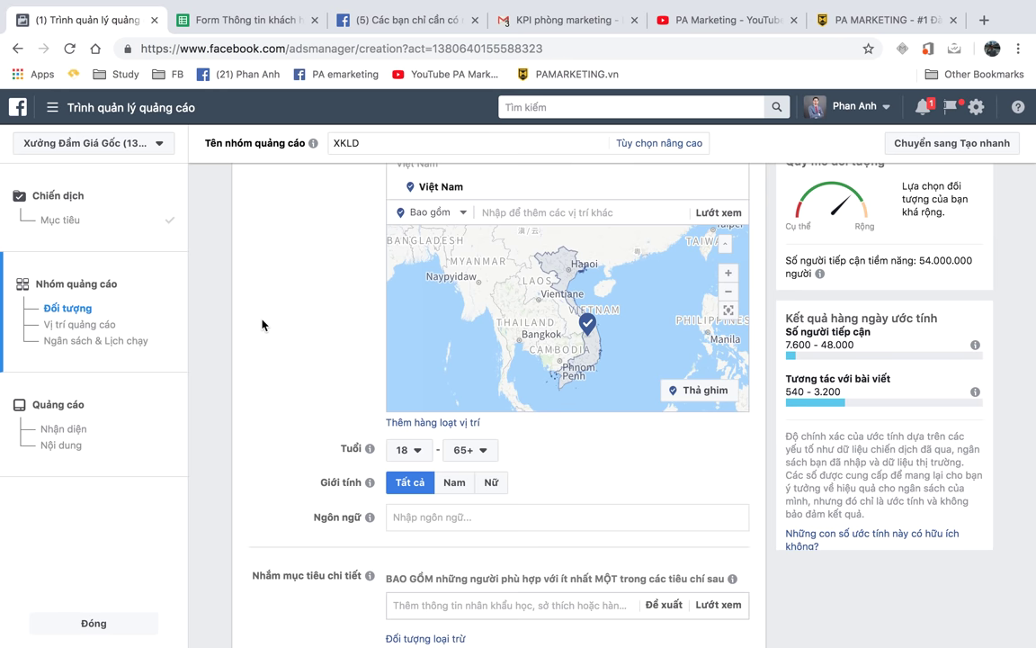
scroll(262, 324, "up", 1)
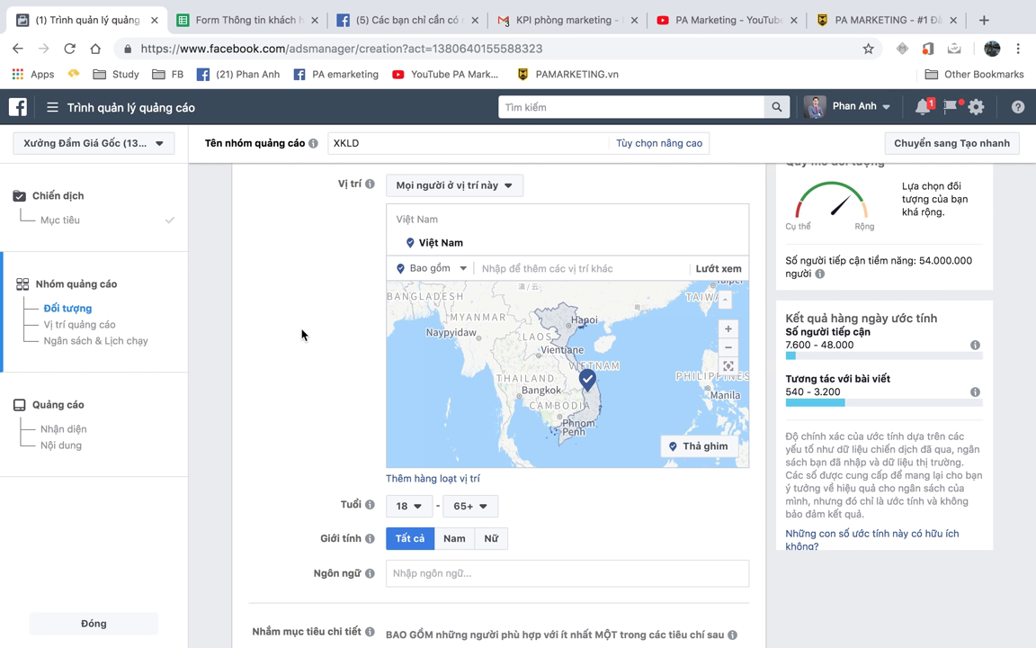
scroll(301, 335, "down", 1)
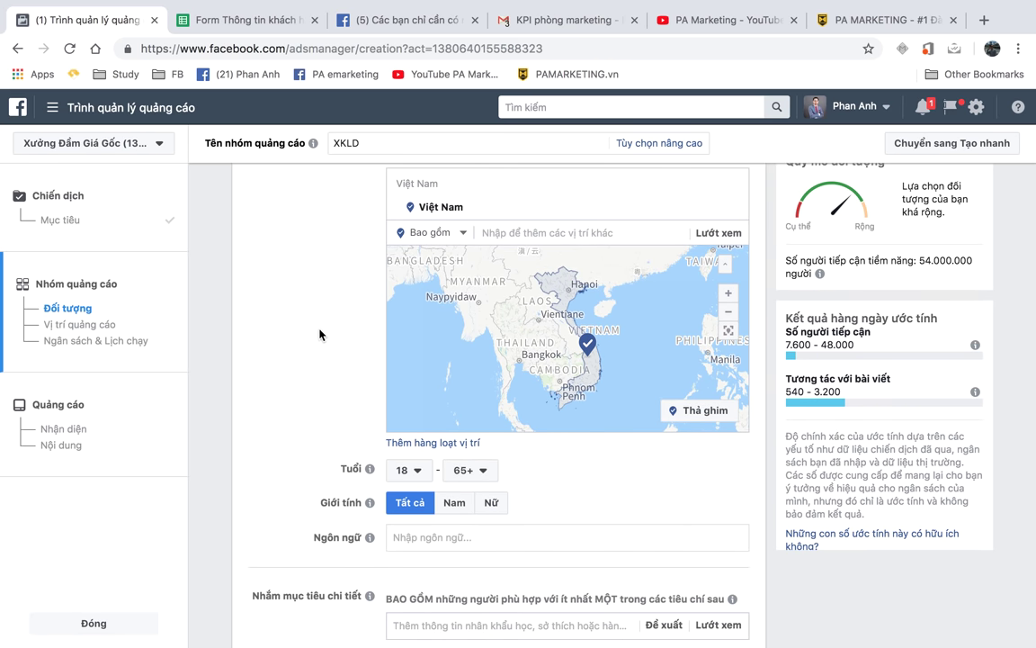
left_click(610, 232)
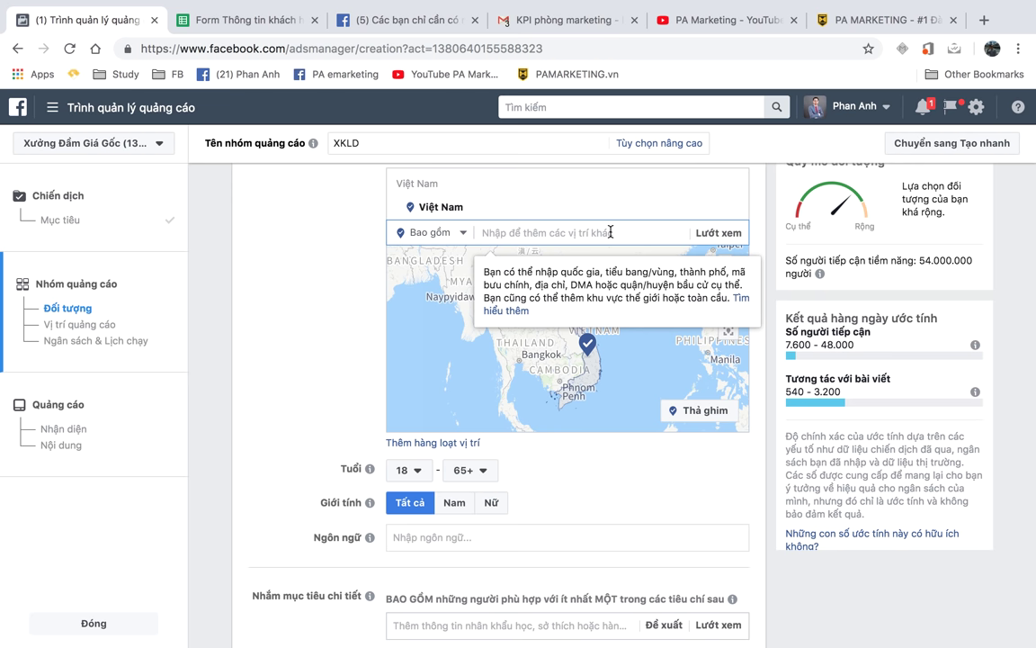
Step: Target Hà Nội and Thành phố Hồ Chí Minh, limiting Ho Chi Minh City to the city only
type("HÀ NOI")
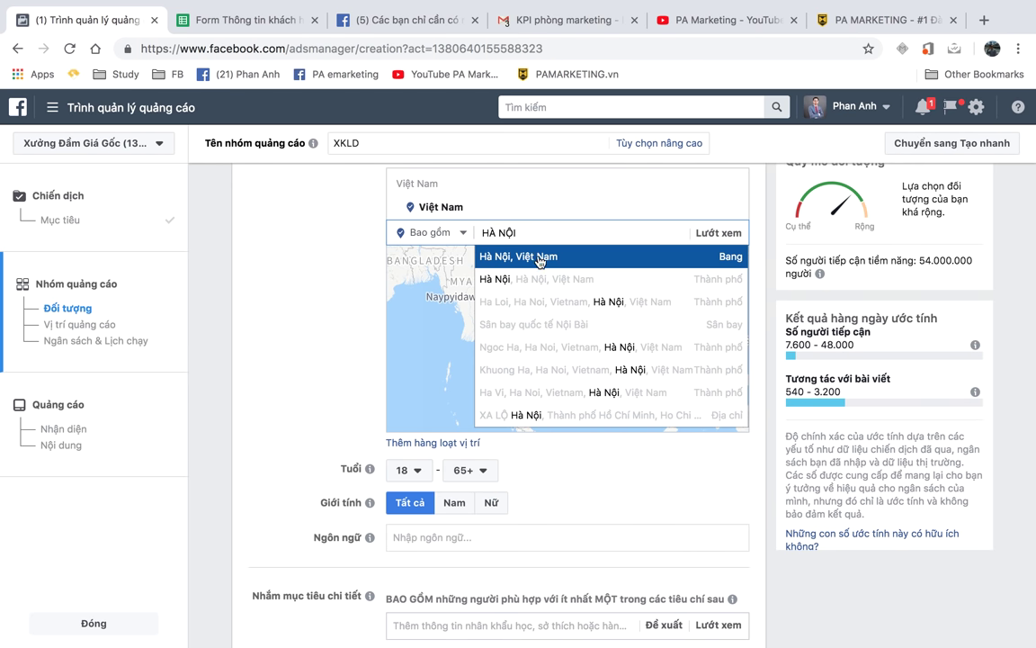
left_click(540, 258)
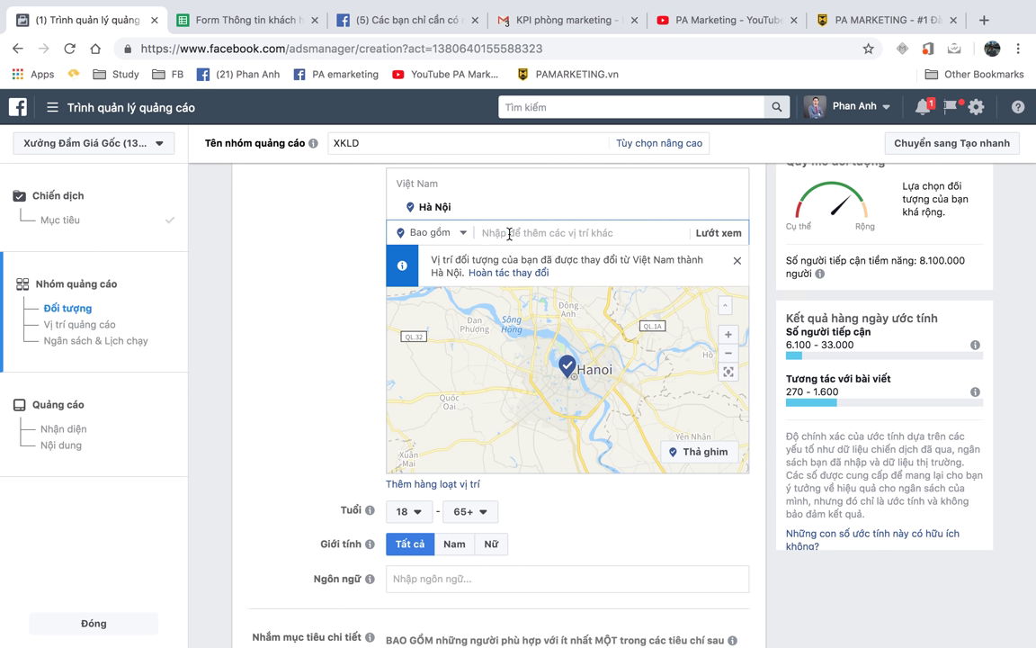
type("hồ chí min")
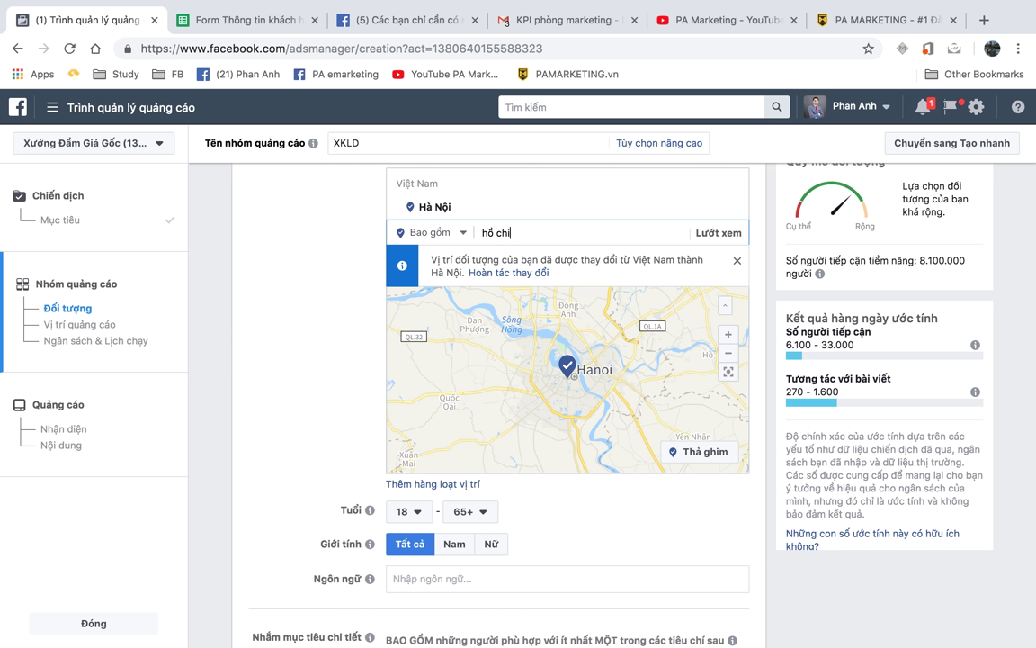
type("h")
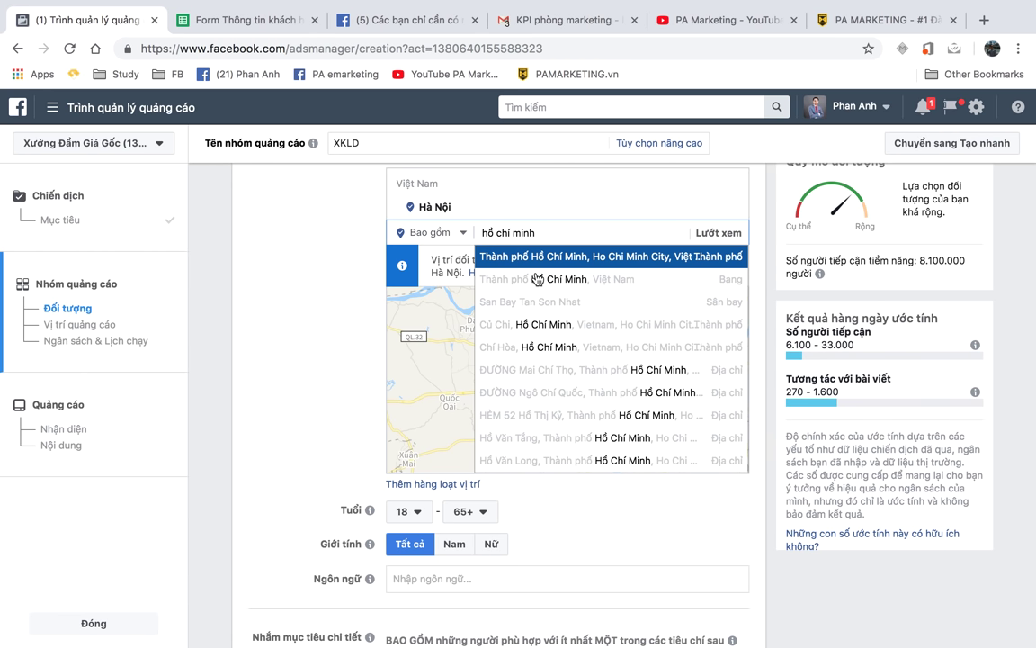
left_click(505, 262)
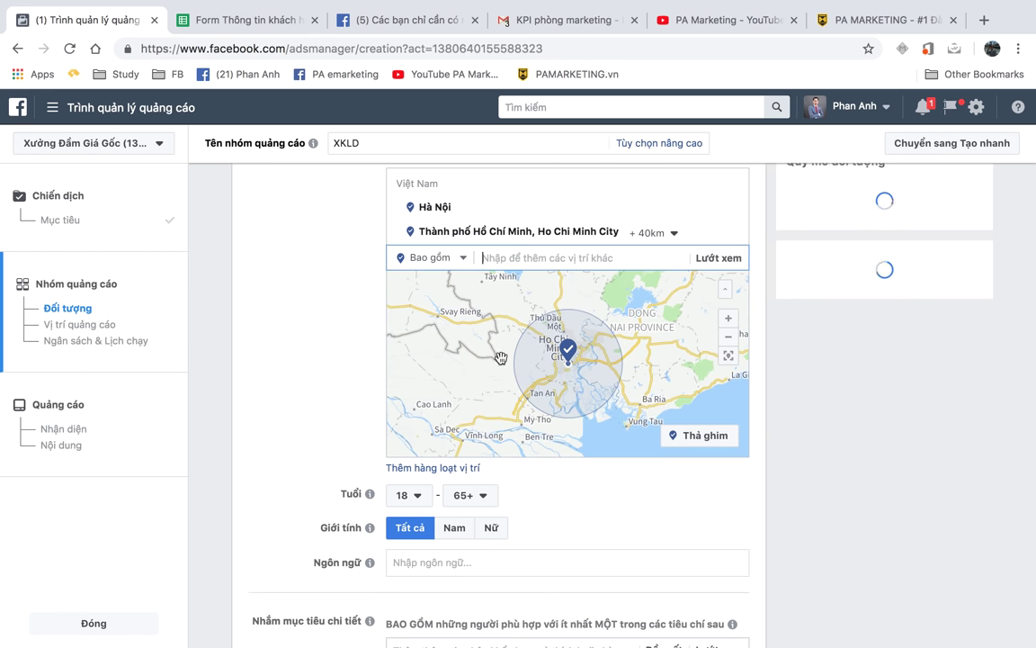
left_click(681, 232)
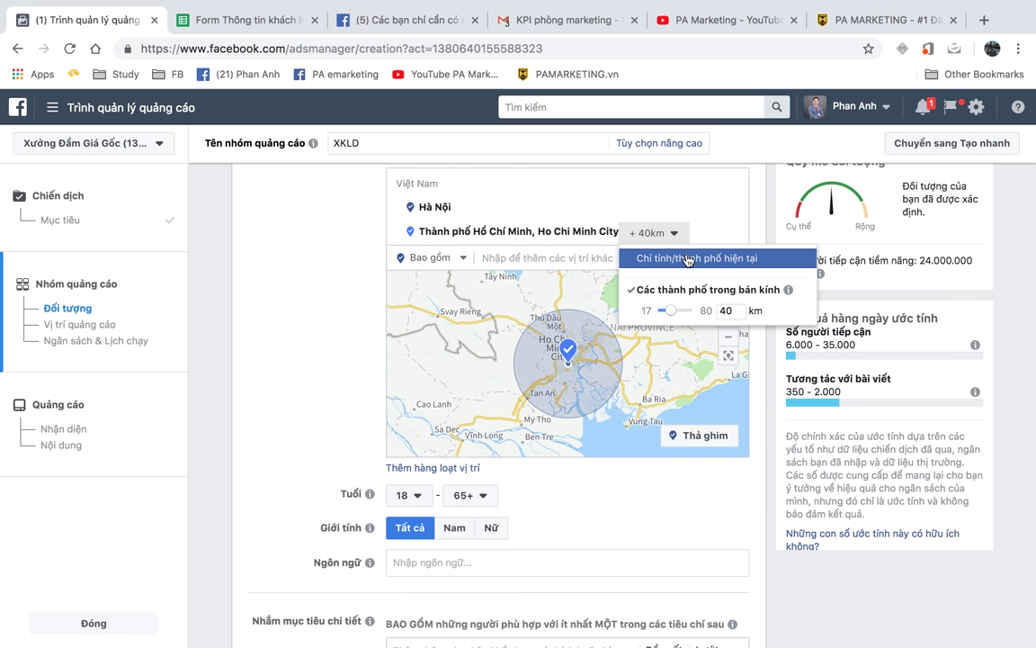
left_click(688, 259)
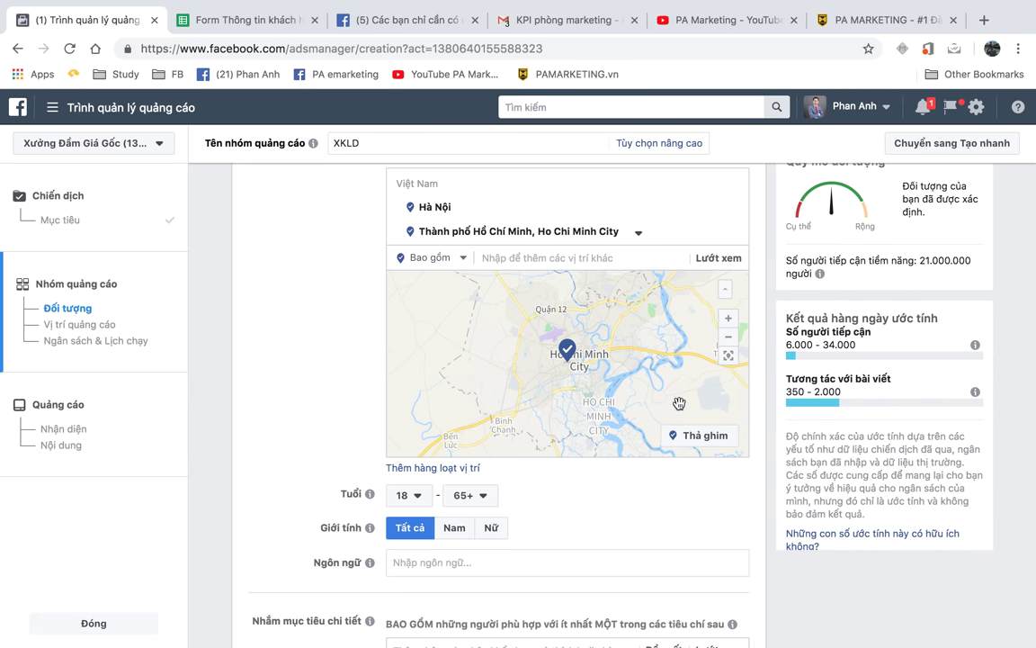
left_click(728, 318)
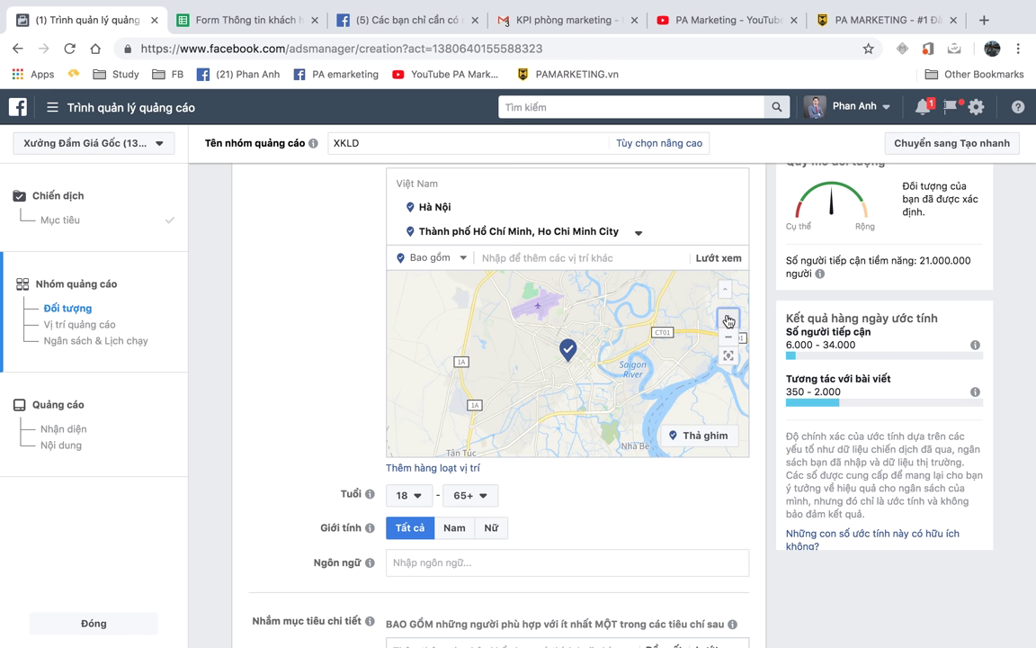
Step: Zoom into Ho Chi Minh City and drop a pin at (10.7711, 106.6731)
left_click(731, 322)
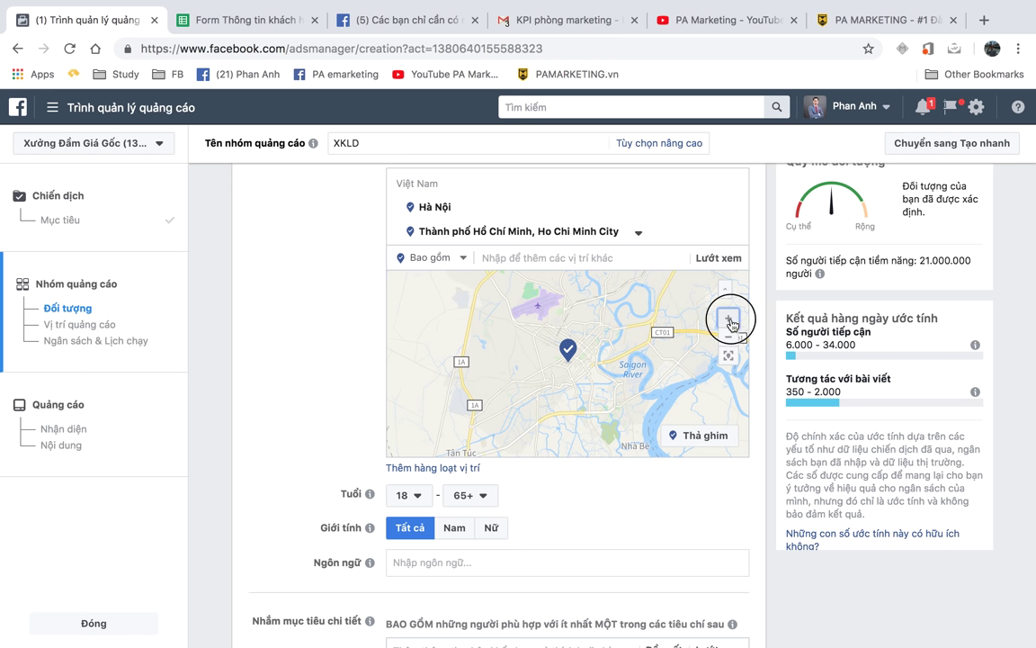
left_click(731, 322)
left_click(730, 322)
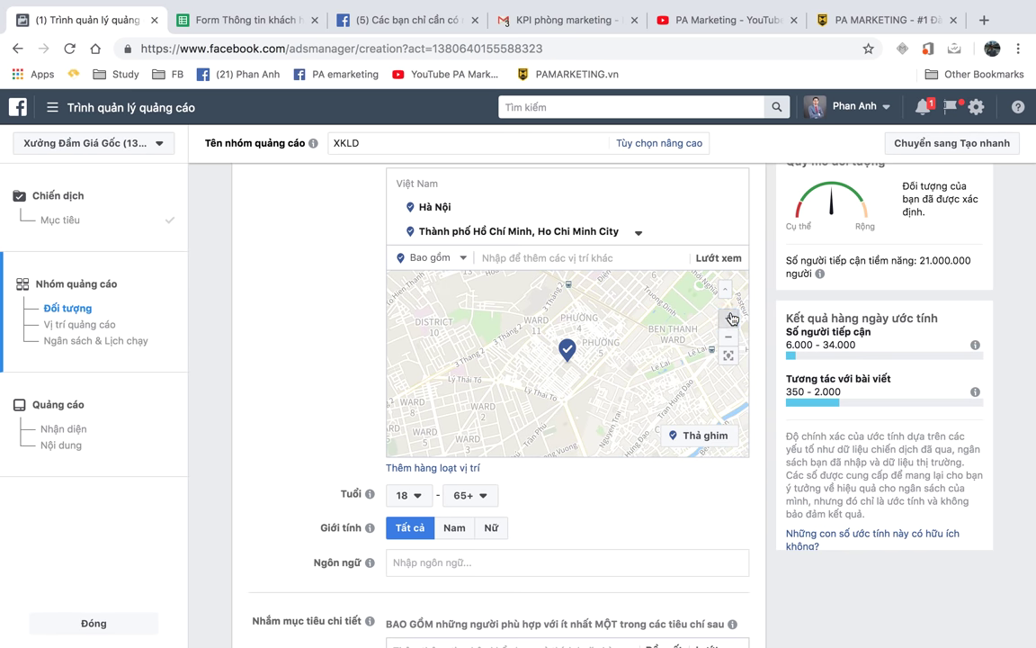
left_click(730, 319)
left_click_drag(619, 344, 688, 363)
left_click_drag(581, 360, 658, 360)
left_click(720, 435)
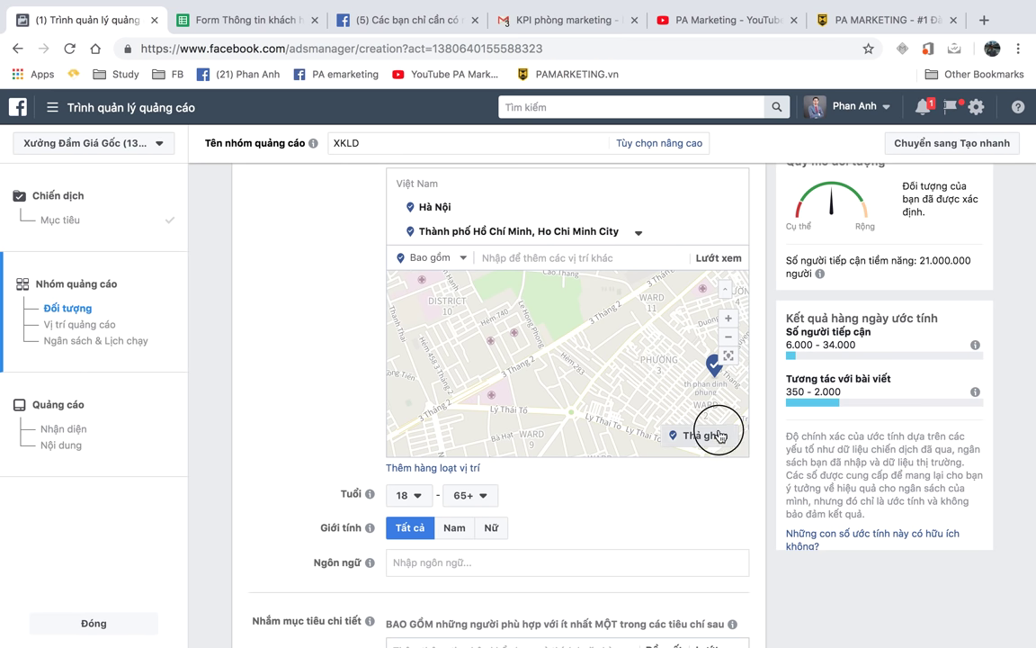
left_click(546, 347)
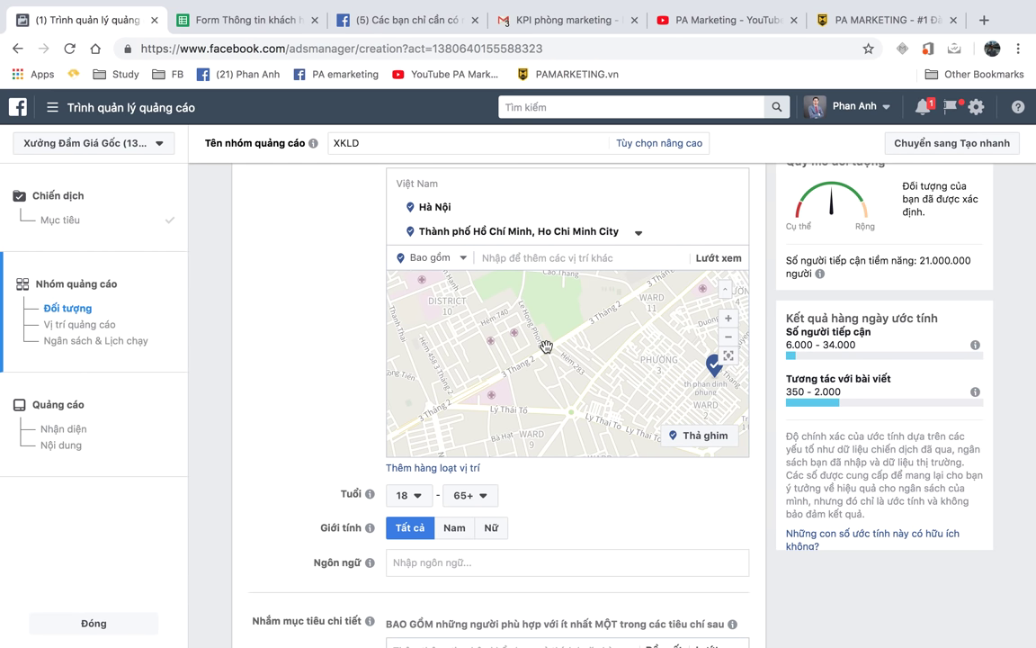
Step: Change the pinned location's radius from 16 km to 7 km
left_click(550, 211)
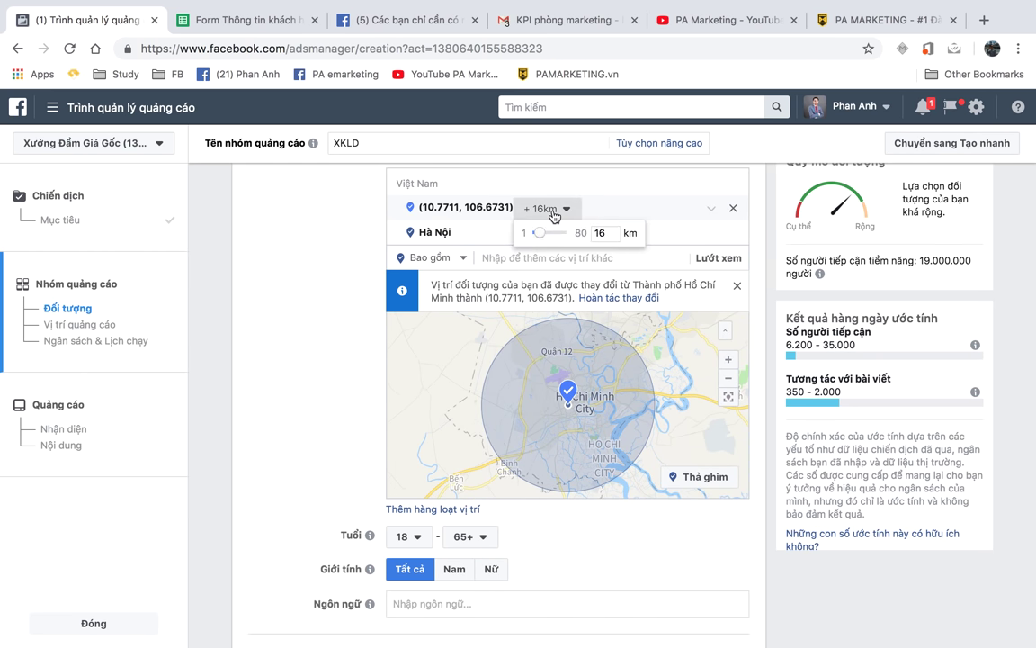
left_click(612, 233)
key("BackSpace")
key("BackSpace")
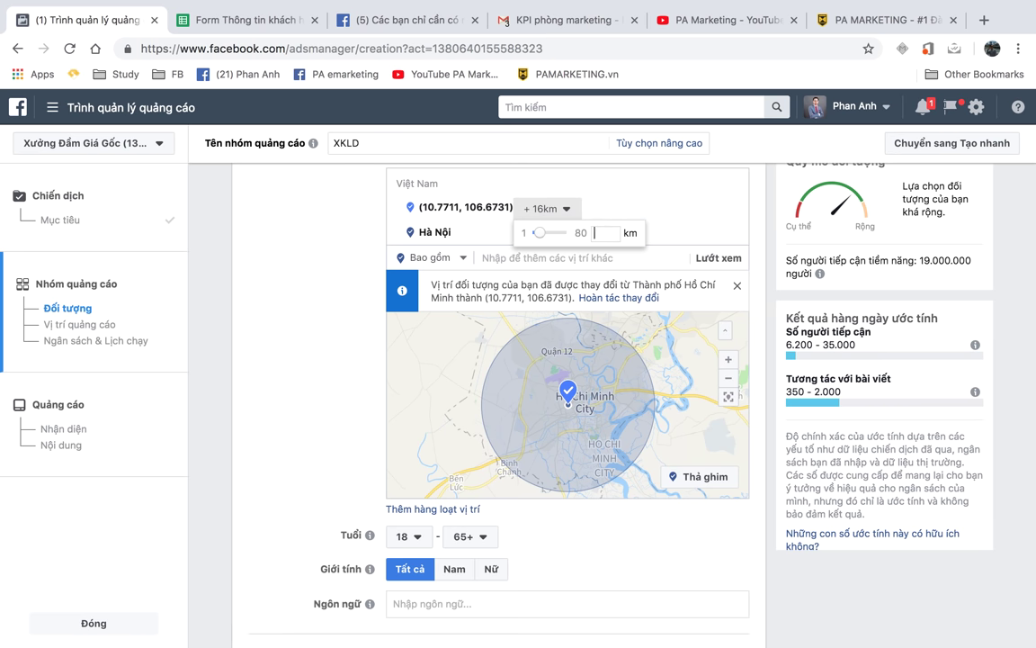
type("7")
key("Return")
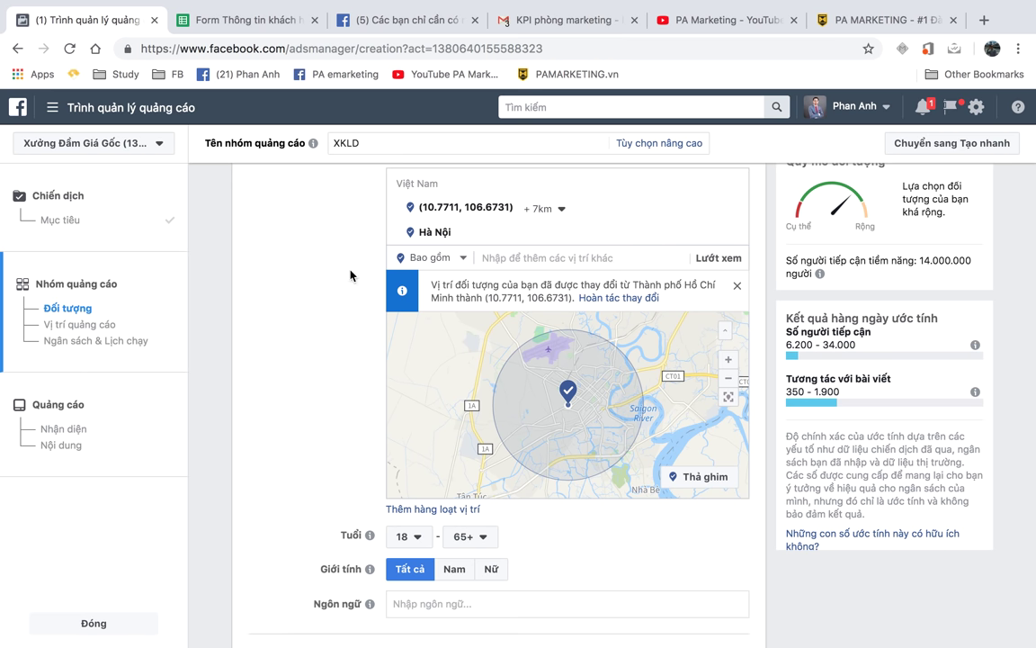
scroll(294, 336, "up", 1)
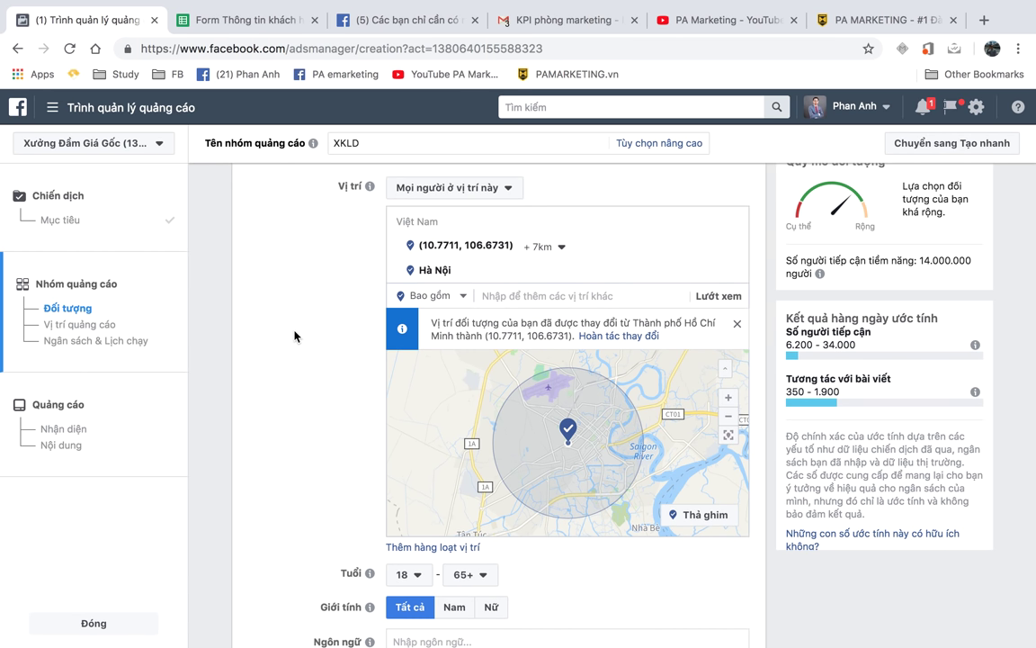
scroll(294, 336, "up", 1)
scroll(294, 337, "down", 1)
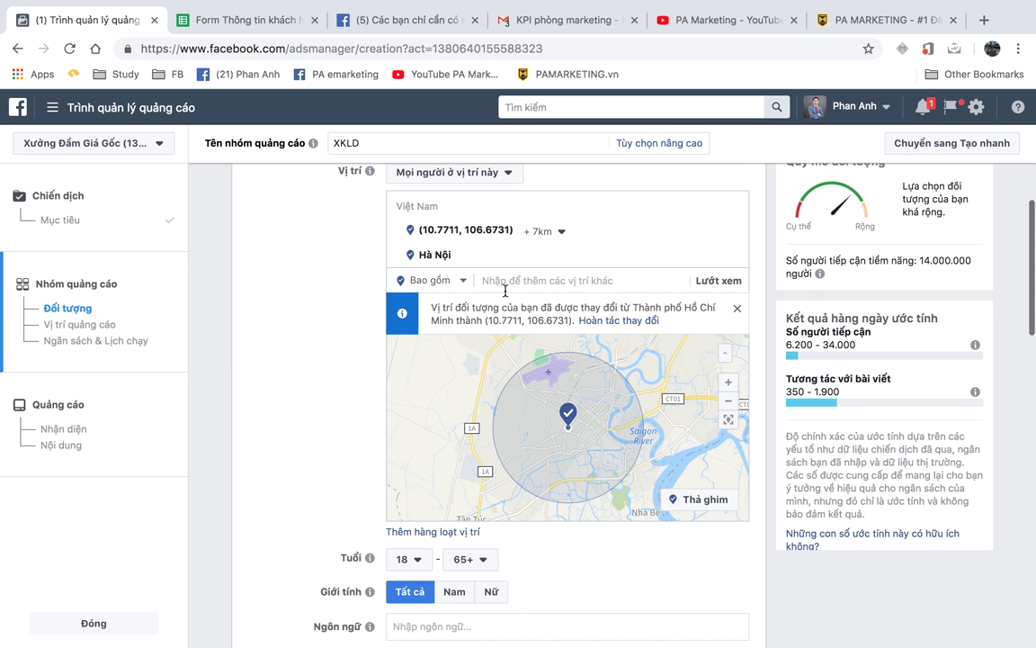
left_click(424, 280)
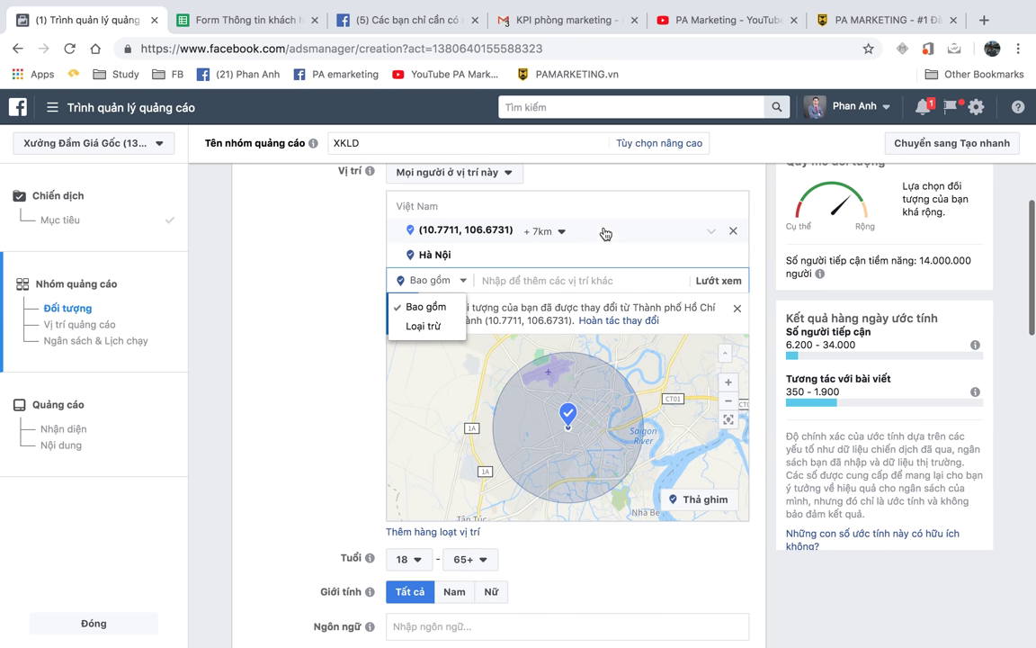
Step: Remove the pinned coordinate so only Hà Nội remains, and switch location entry to Loại trừ
left_click(734, 234)
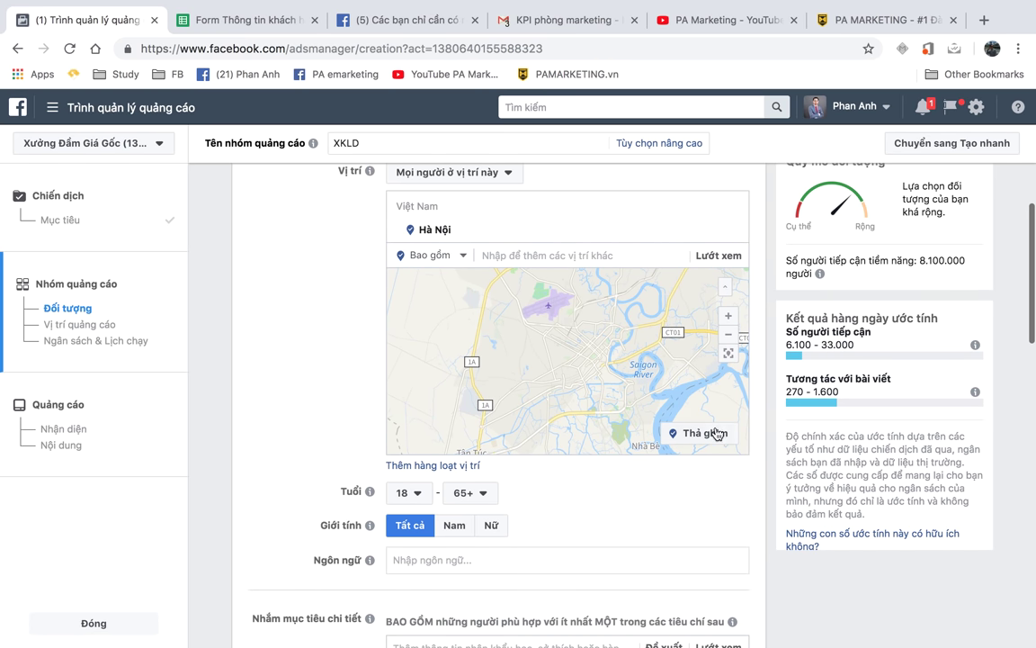
left_click(422, 255)
left_click(423, 300)
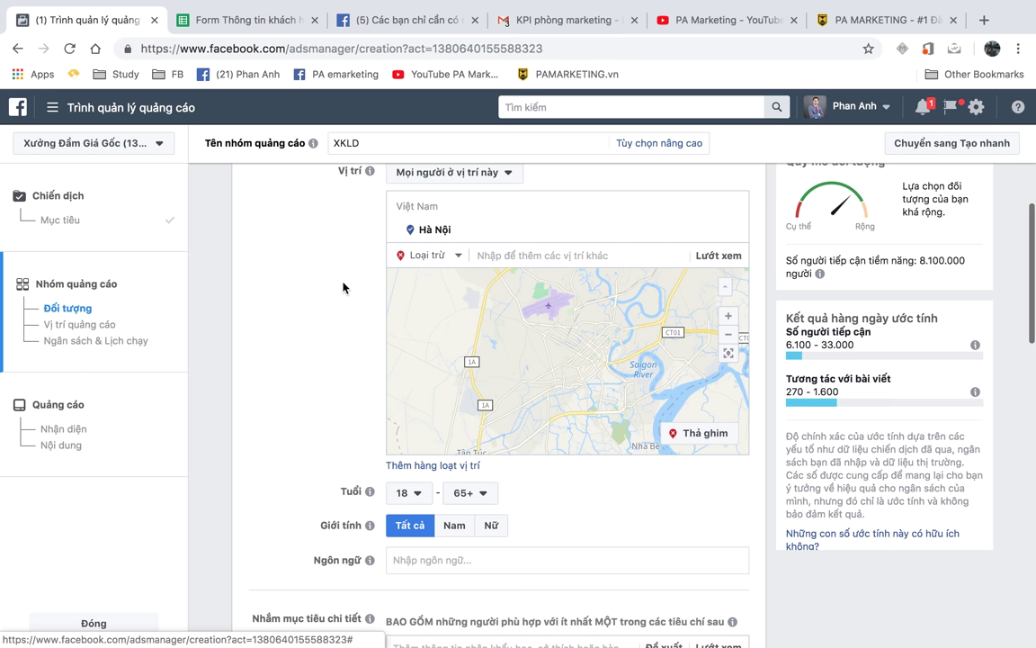
scroll(290, 333, "down", 2)
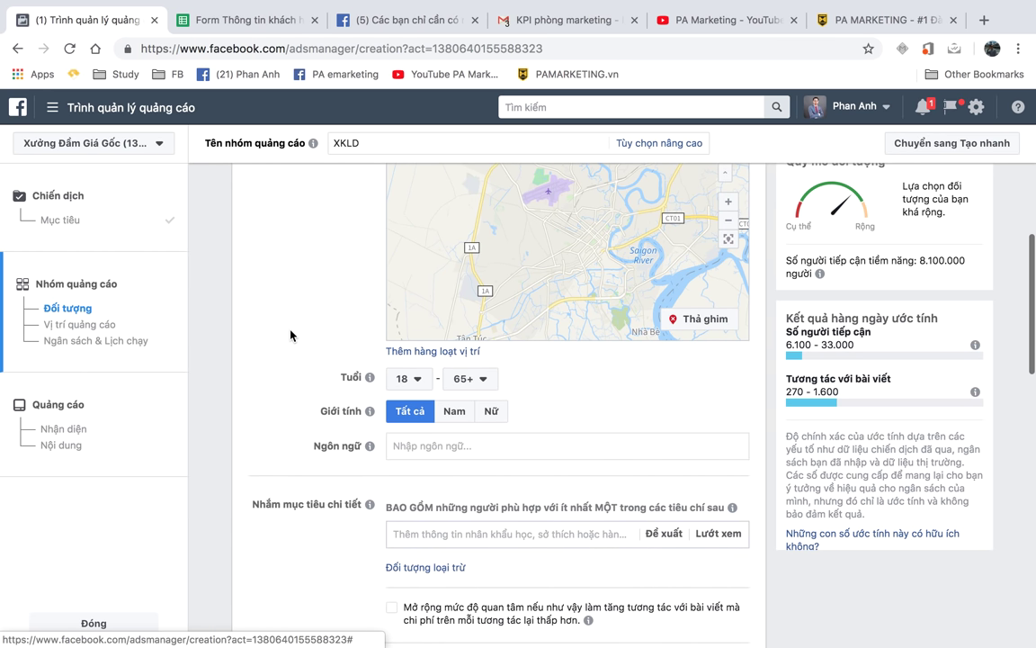
scroll(291, 335, "down", 1)
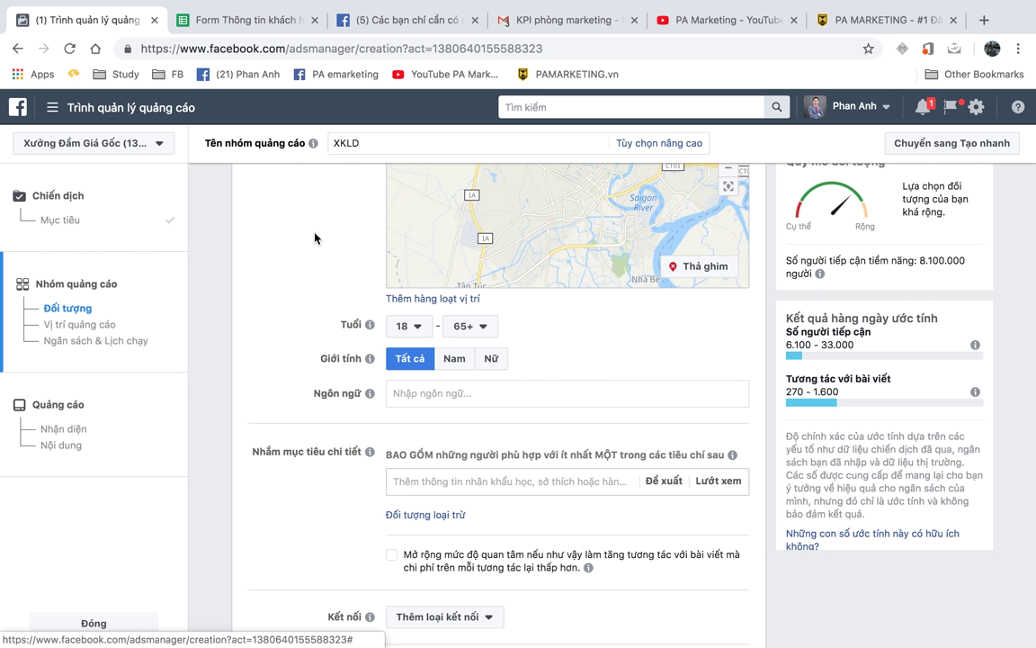
left_click(442, 298)
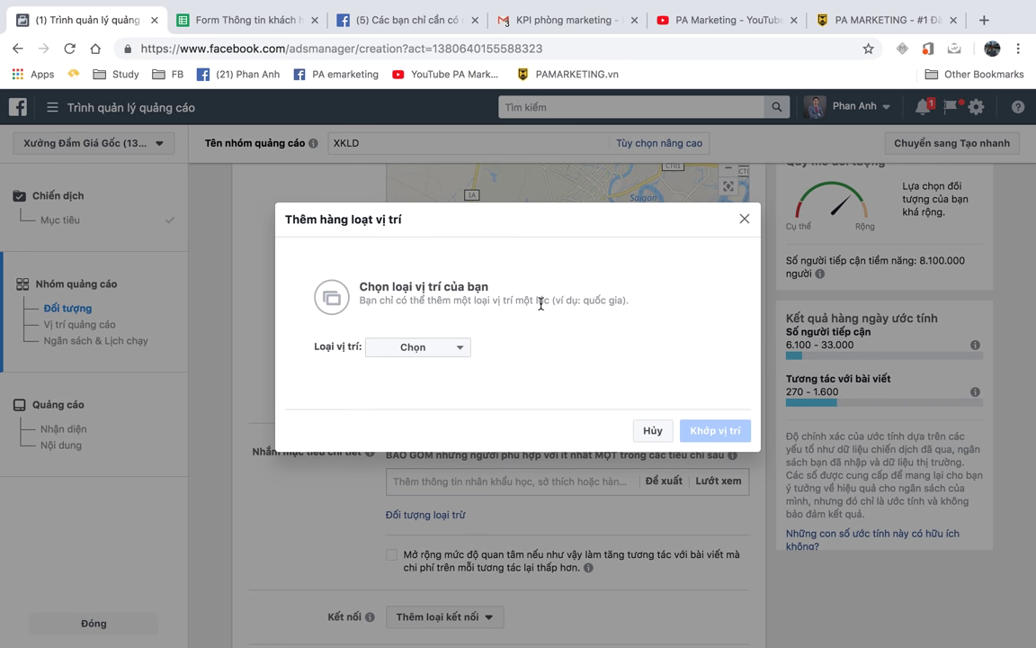
left_click(442, 347)
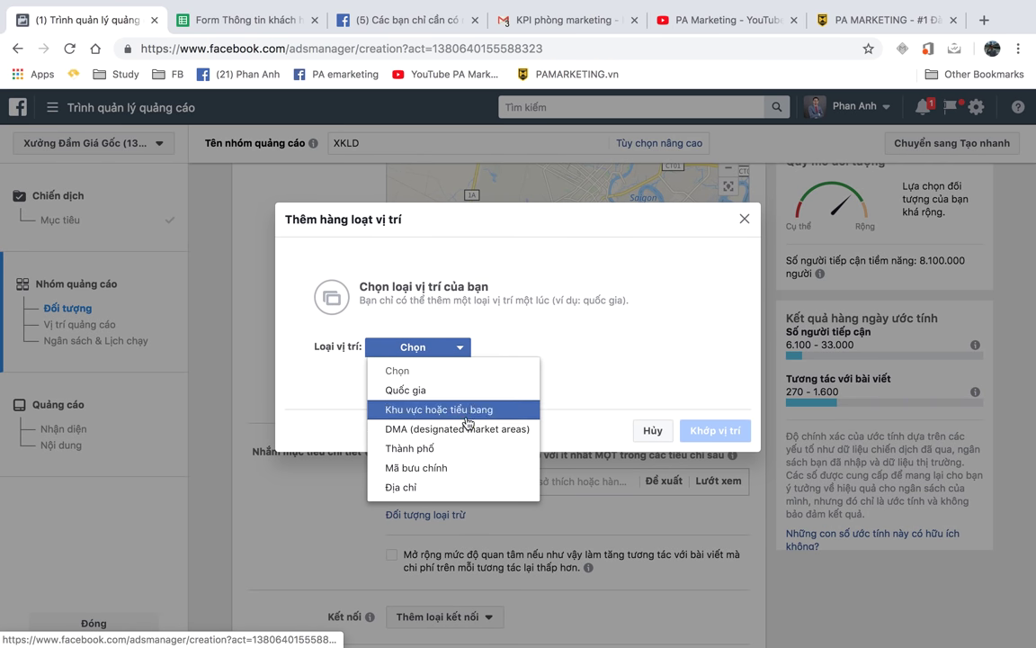
left_click(652, 432)
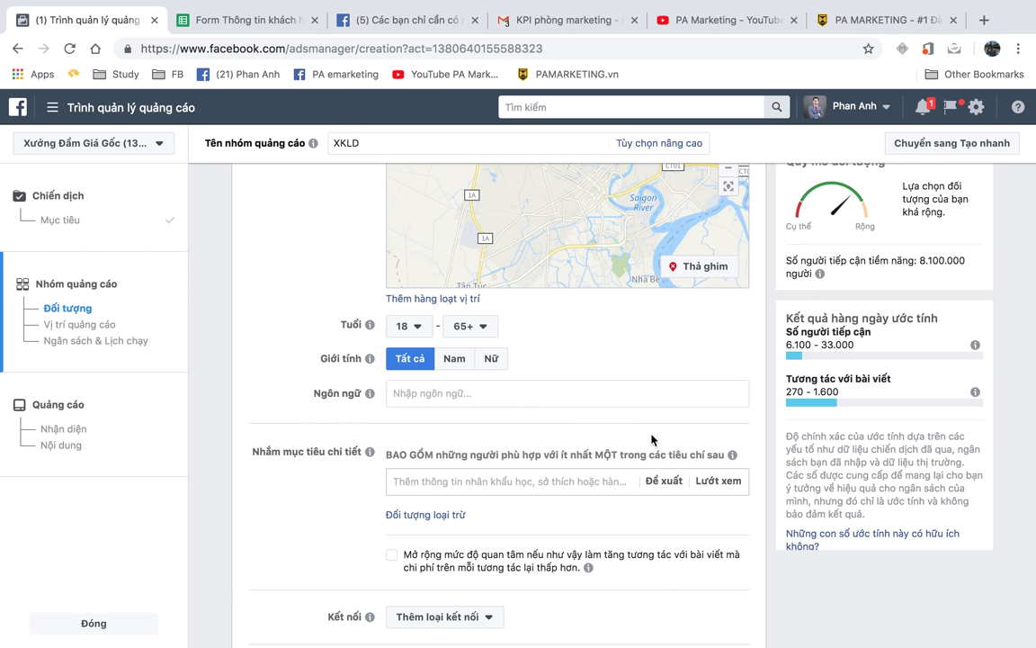
scroll(316, 340, "down", 1)
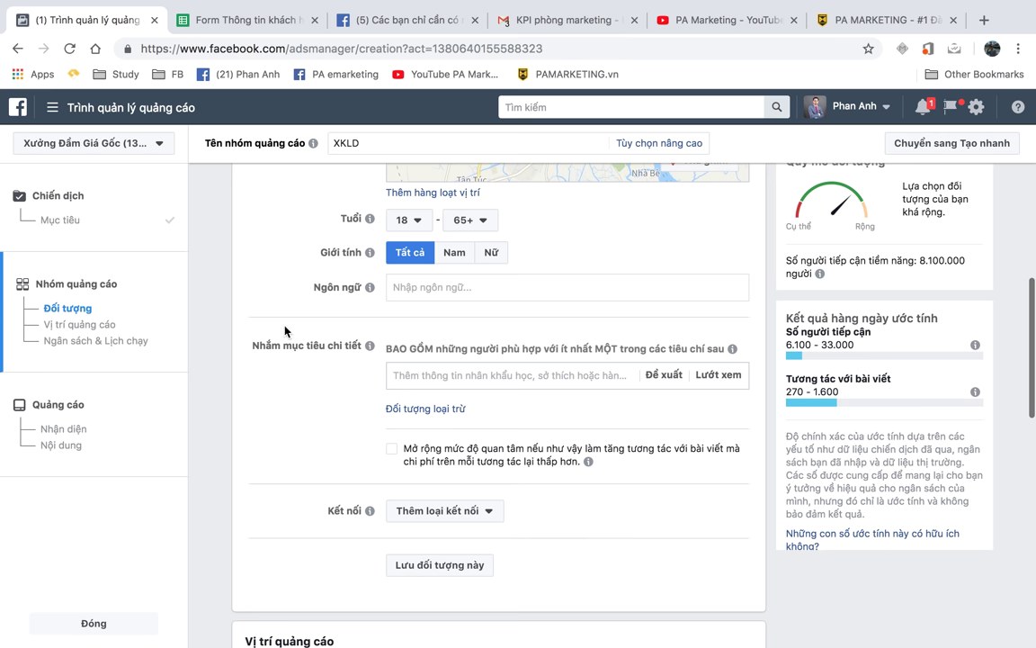
scroll(285, 331, "down", 1)
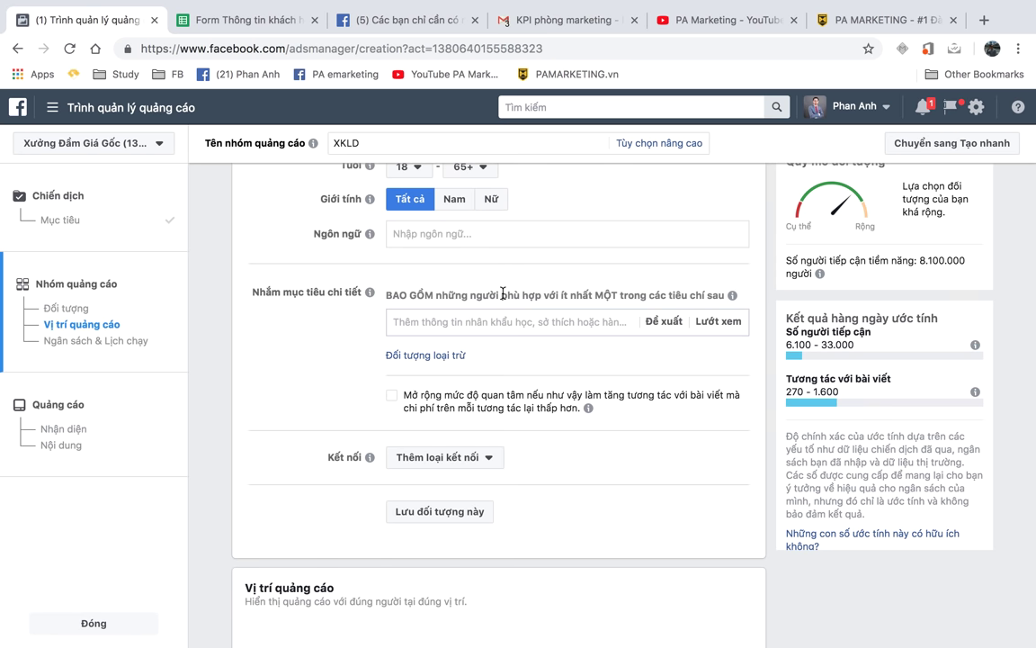
scroll(351, 358, "down", 1)
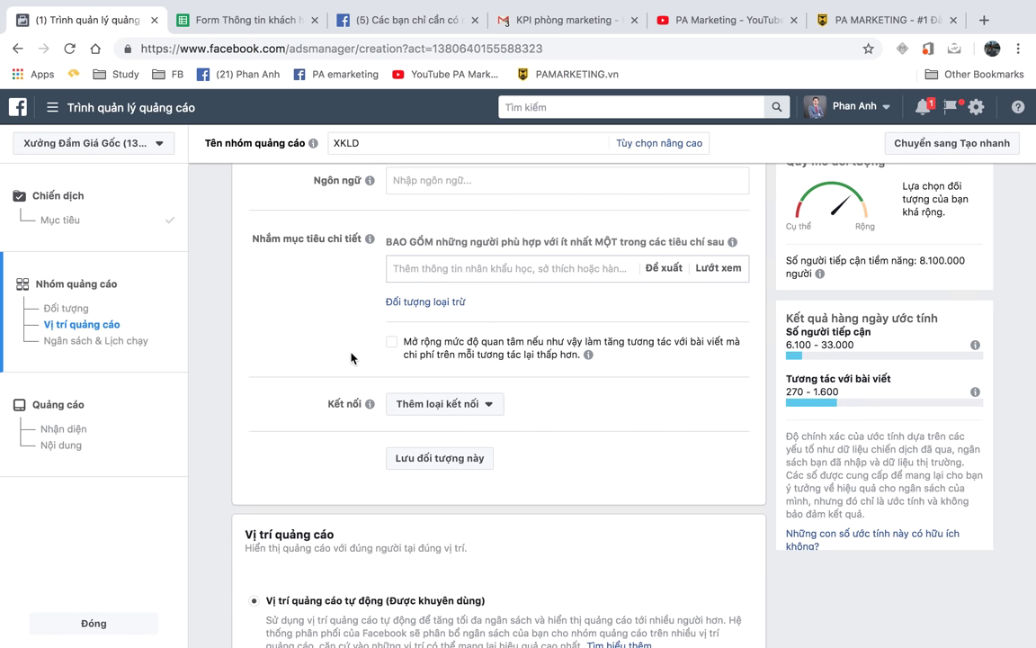
left_click(730, 272)
left_click(304, 246)
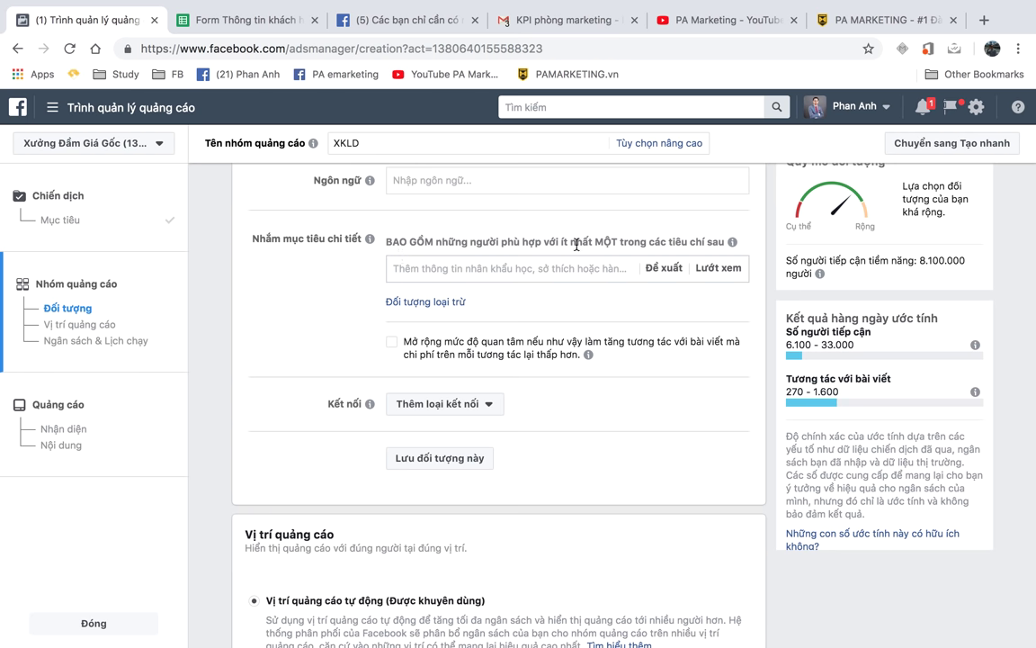
Step: Add a detailed-targeting exclusion section, then browse the included targeting categories
left_click(418, 302)
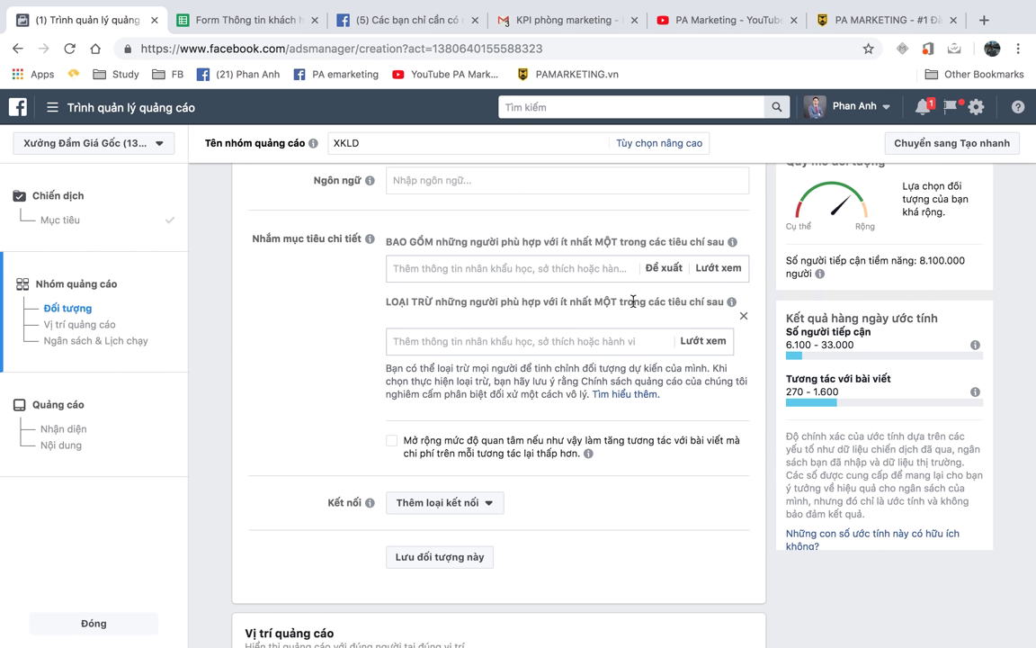
left_click(570, 266)
left_click(734, 269)
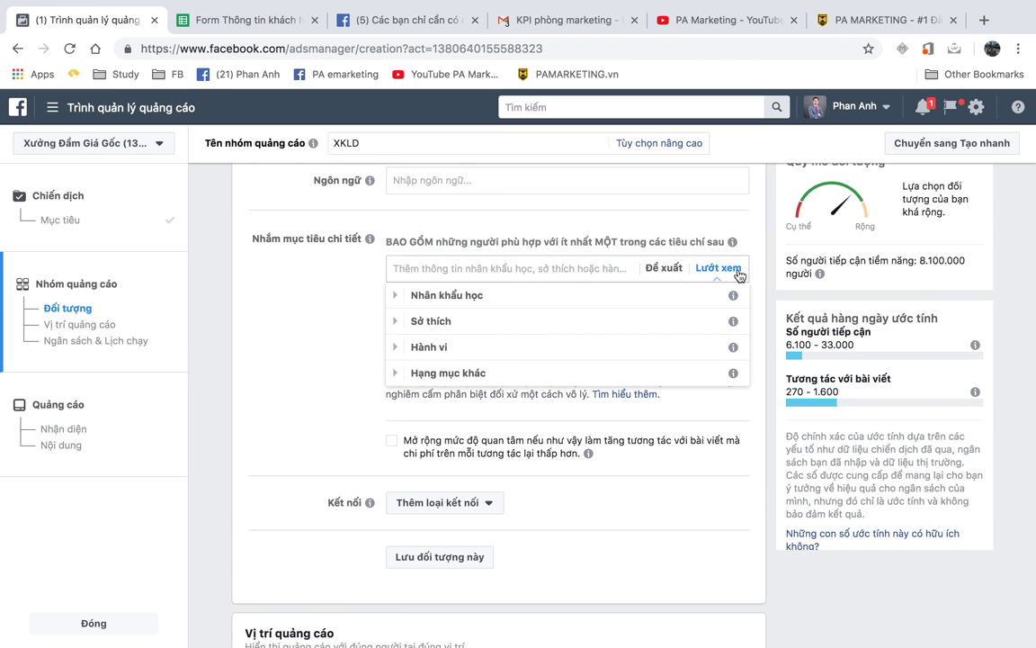
Step: Show the included audience's Browse categories: Nhân khẩu học, Sở thích, Hành vi and Hạng mục khác
left_click(736, 272)
left_click(712, 341)
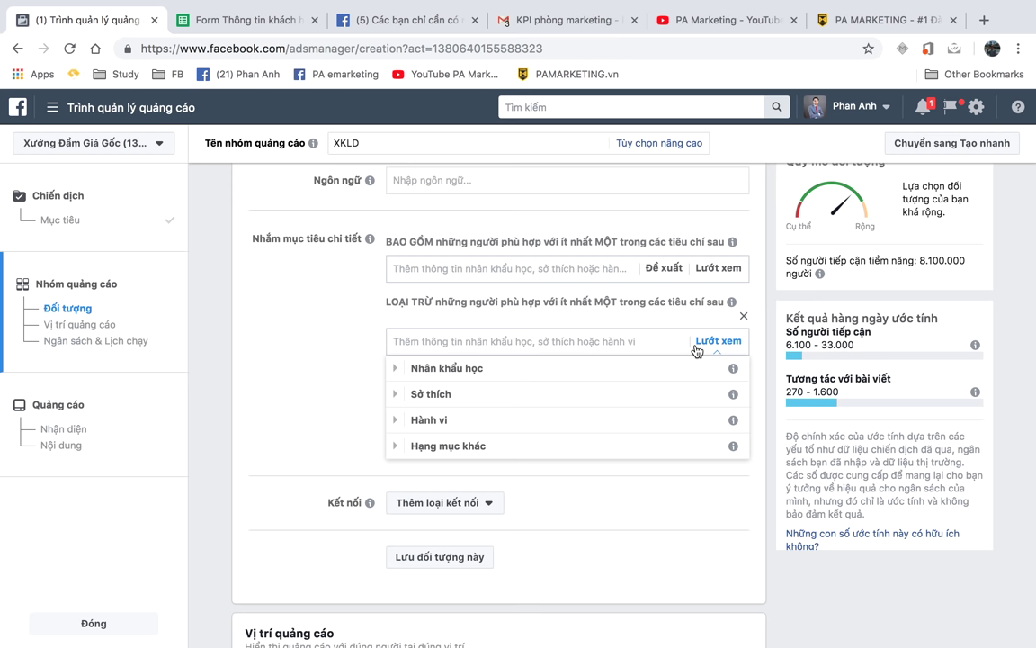
left_click(733, 270)
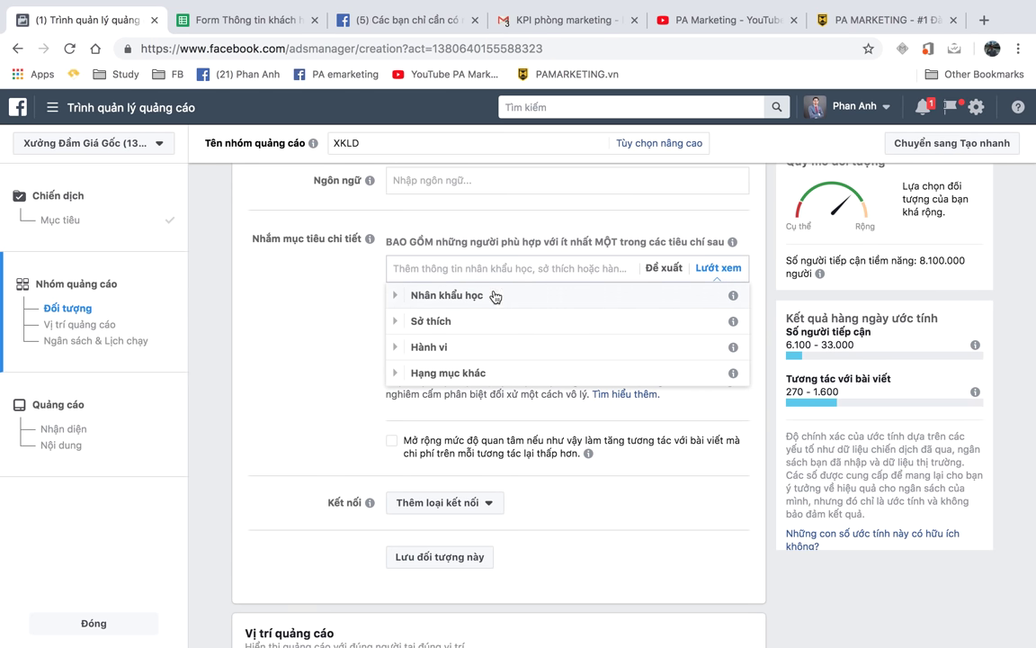
scroll(332, 284, "down", 1)
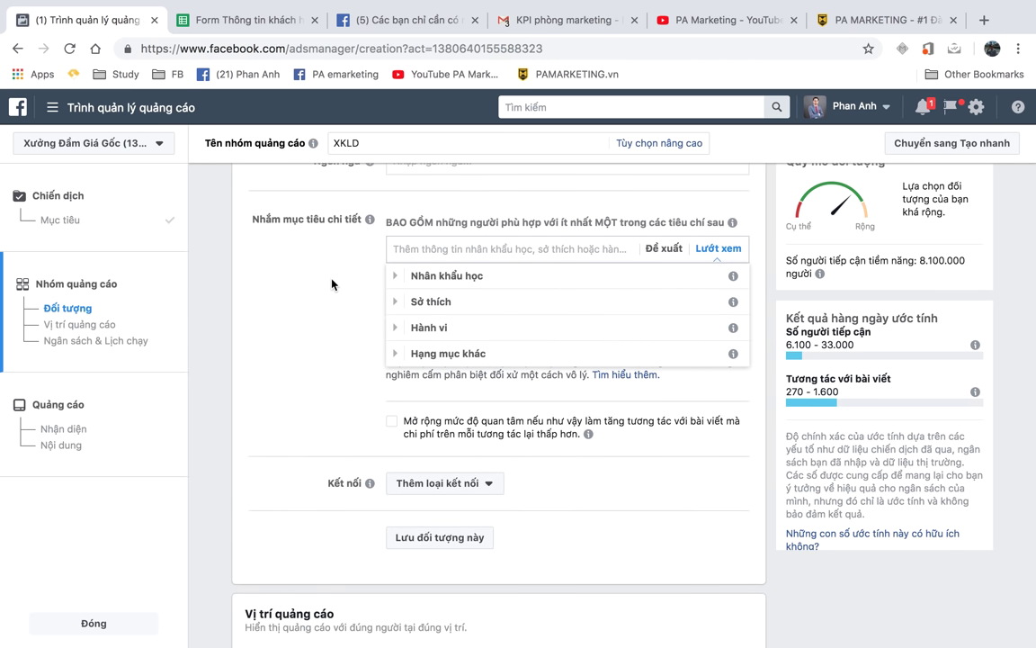
Step: Expand Nhân khẩu học > Học vấn > Trình độ học vấn in the Browse list
left_click(396, 282)
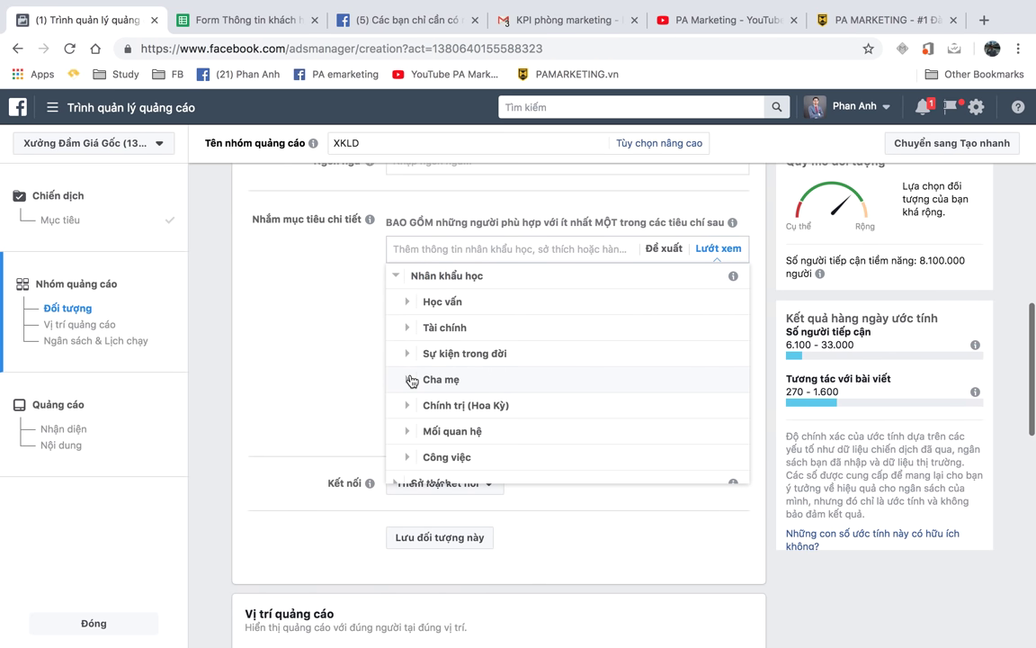
scroll(410, 403, "down", 2)
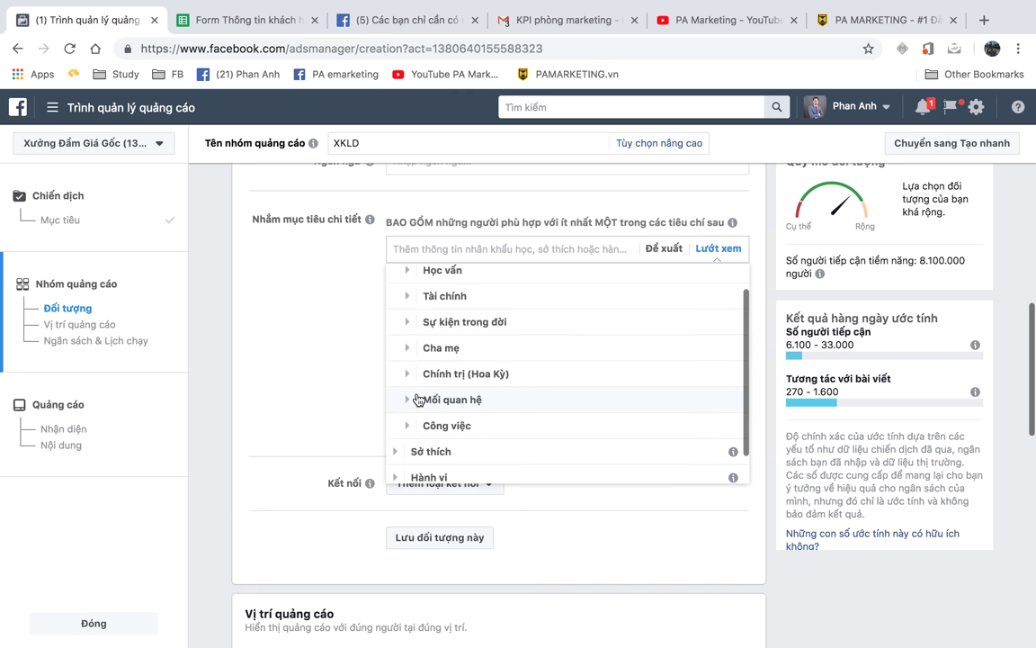
scroll(407, 371, "down", 1)
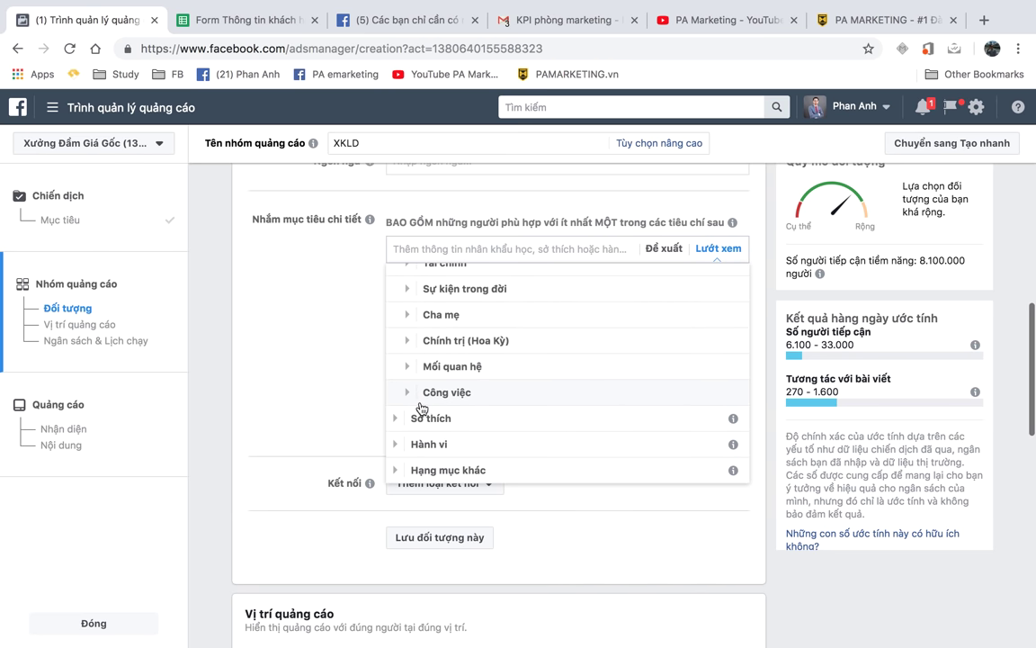
scroll(503, 397, "up", 4)
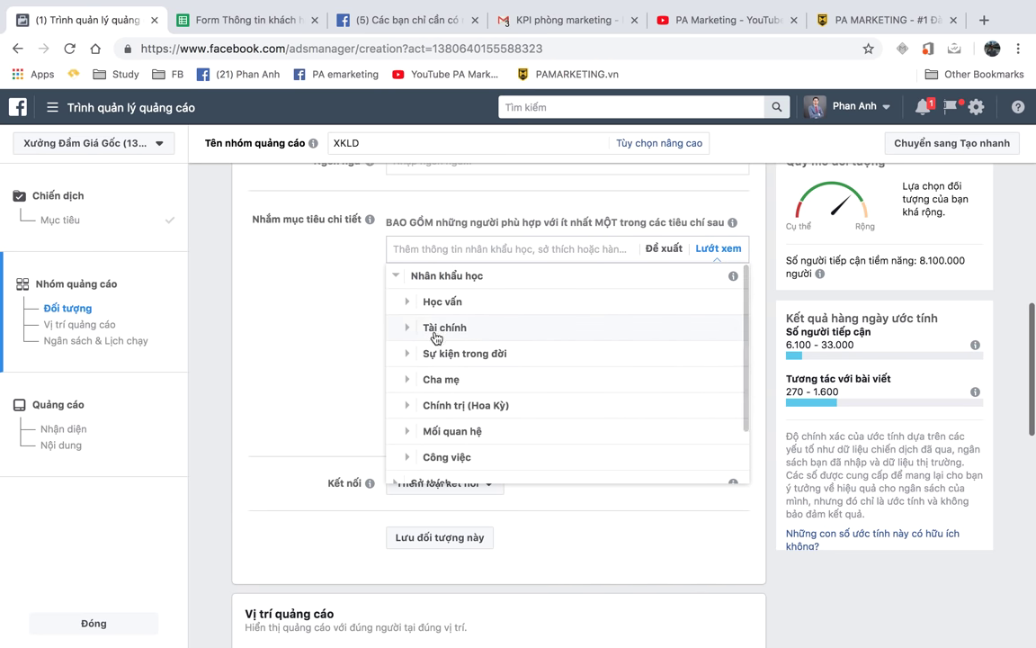
left_click(406, 299)
scroll(409, 307, "down", 1)
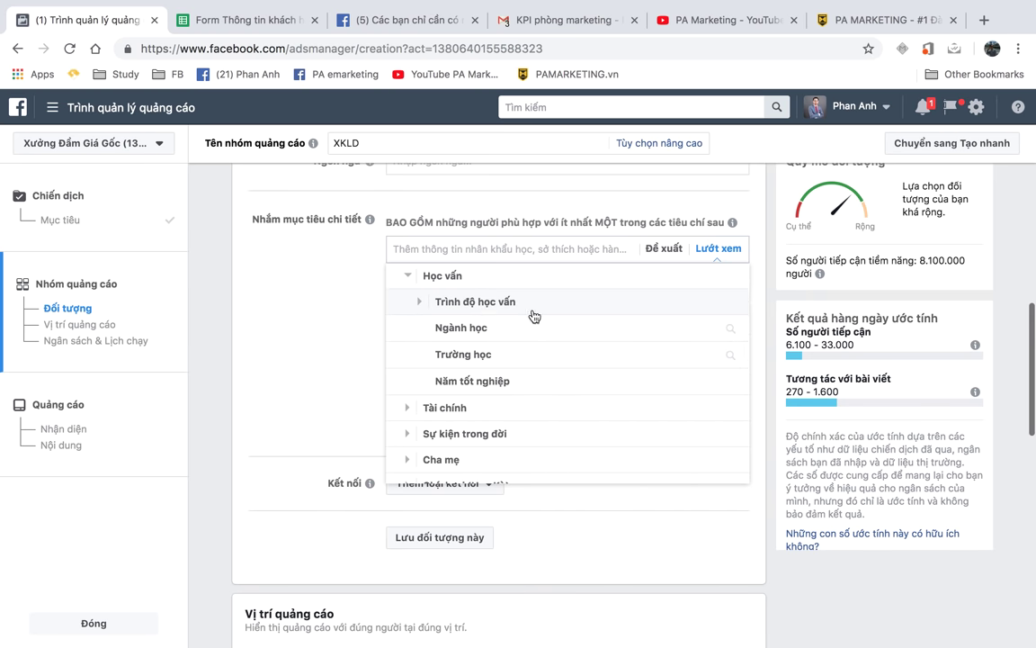
left_click(418, 302)
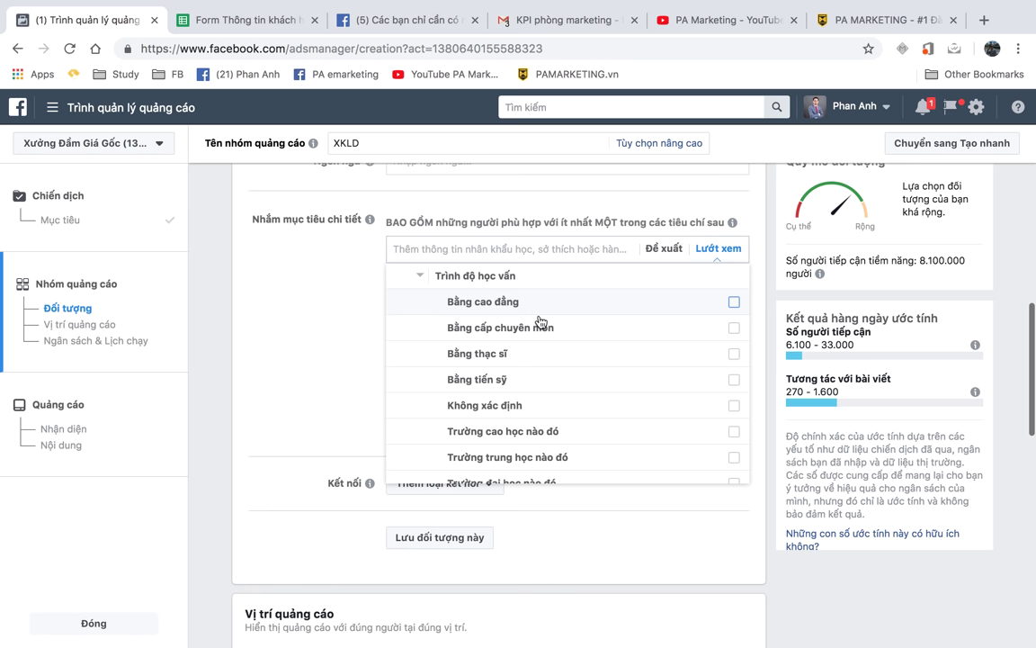
Step: Review the Trình độ học vấn education-level options and their audience sizes
scroll(529, 378, "down", 3)
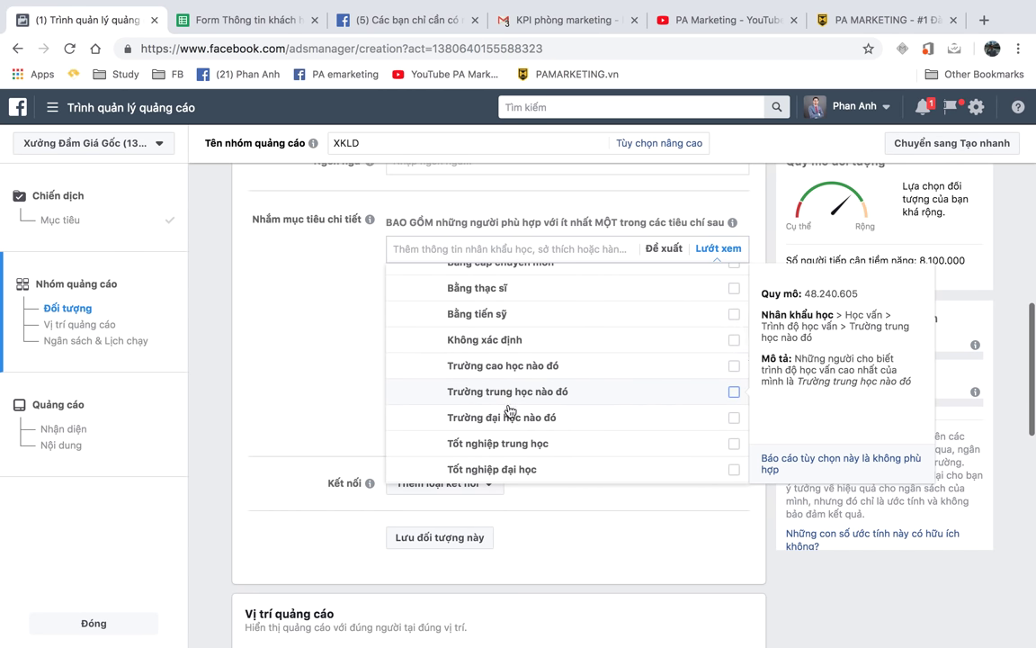
scroll(602, 417, "down", 4)
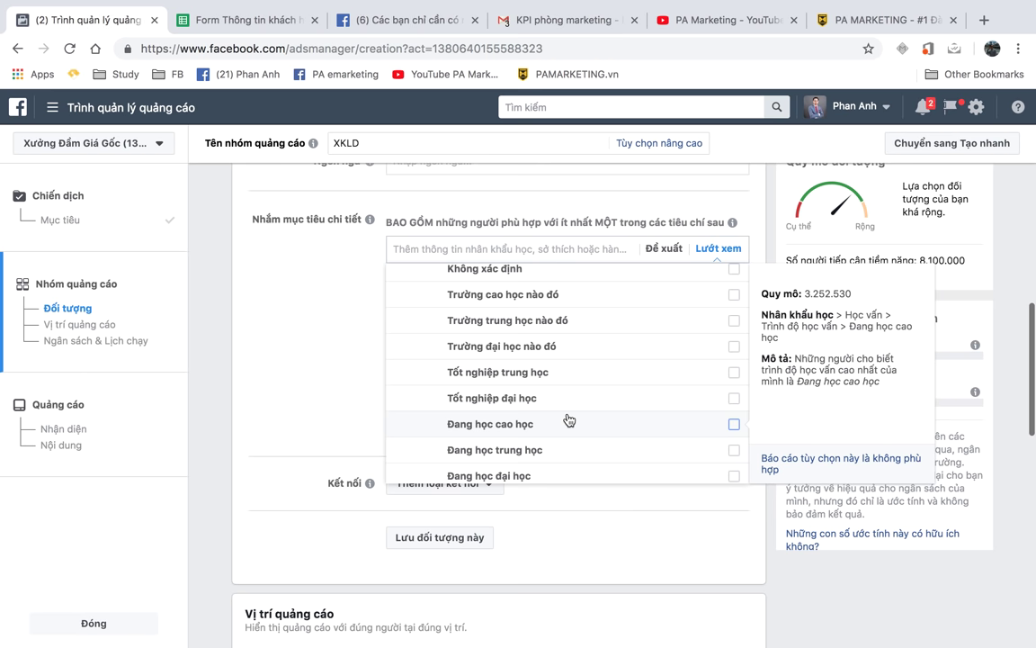
scroll(569, 420, "up", 1)
scroll(582, 406, "down", 3)
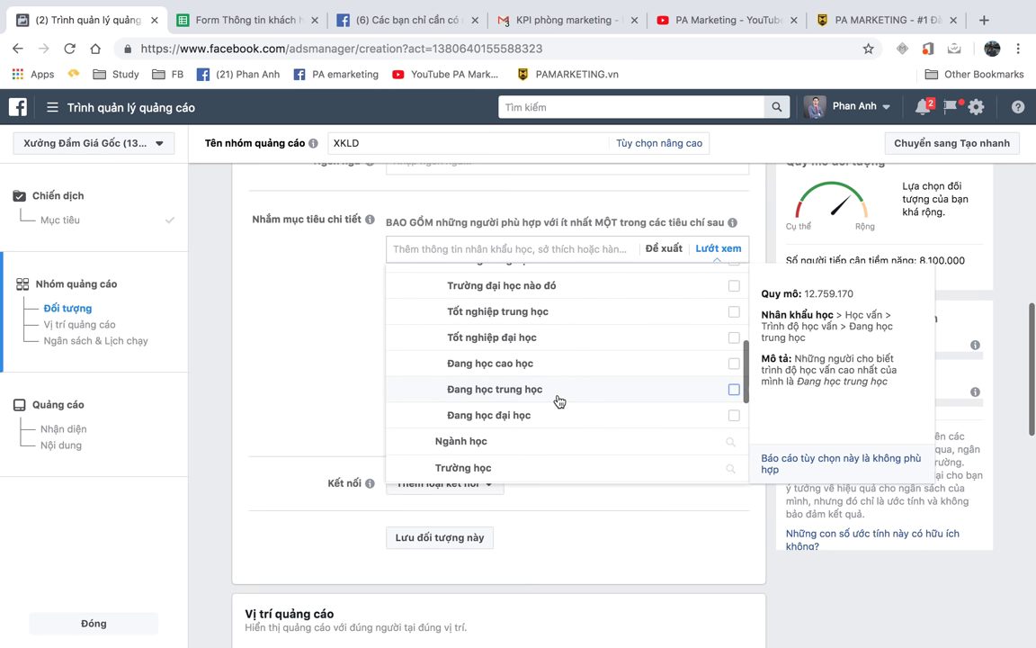
scroll(557, 401, "up", 5)
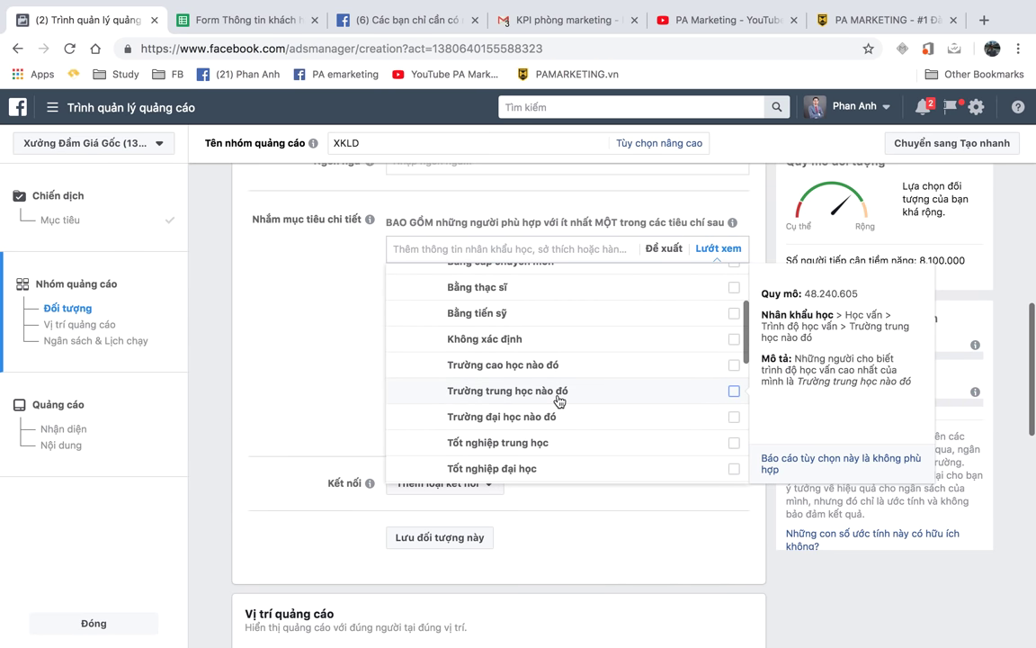
scroll(558, 400, "down", 2)
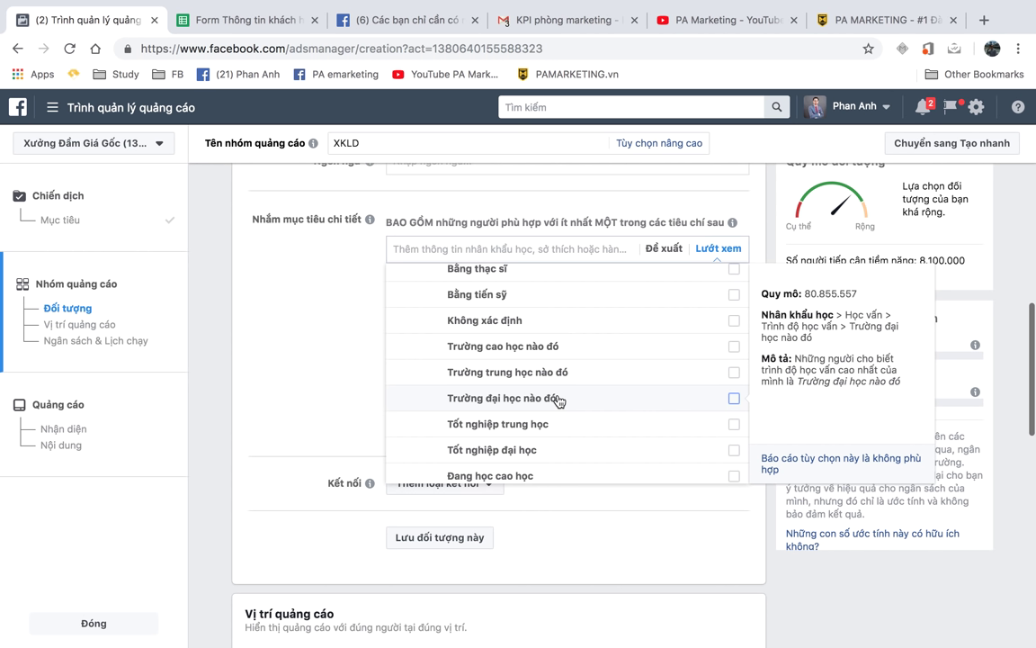
scroll(557, 400, "up", 3)
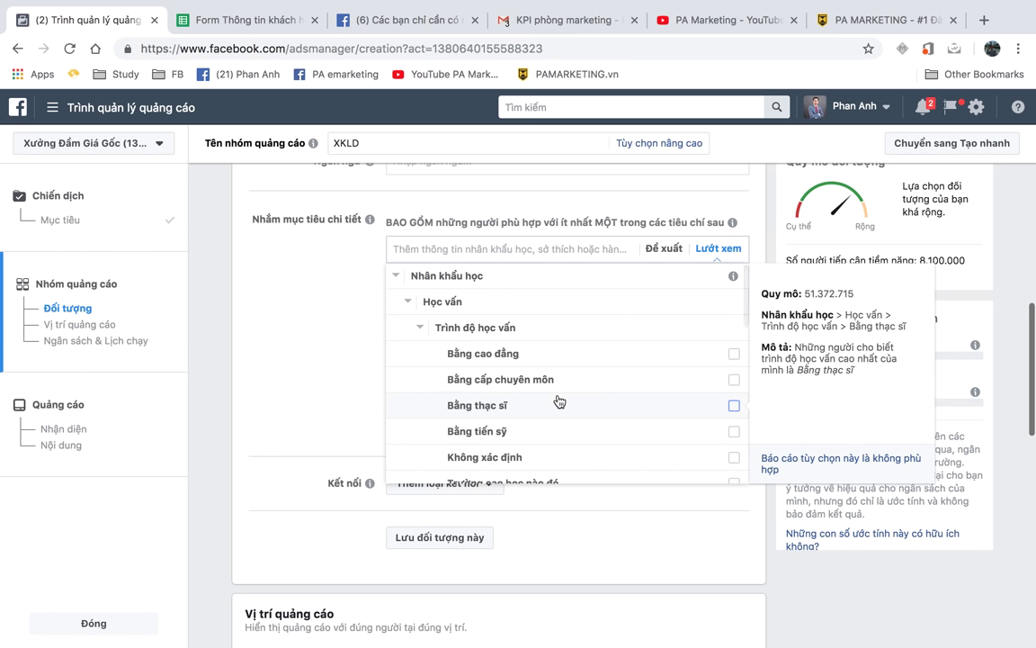
scroll(558, 400, "down", 1)
scroll(557, 400, "down", 5)
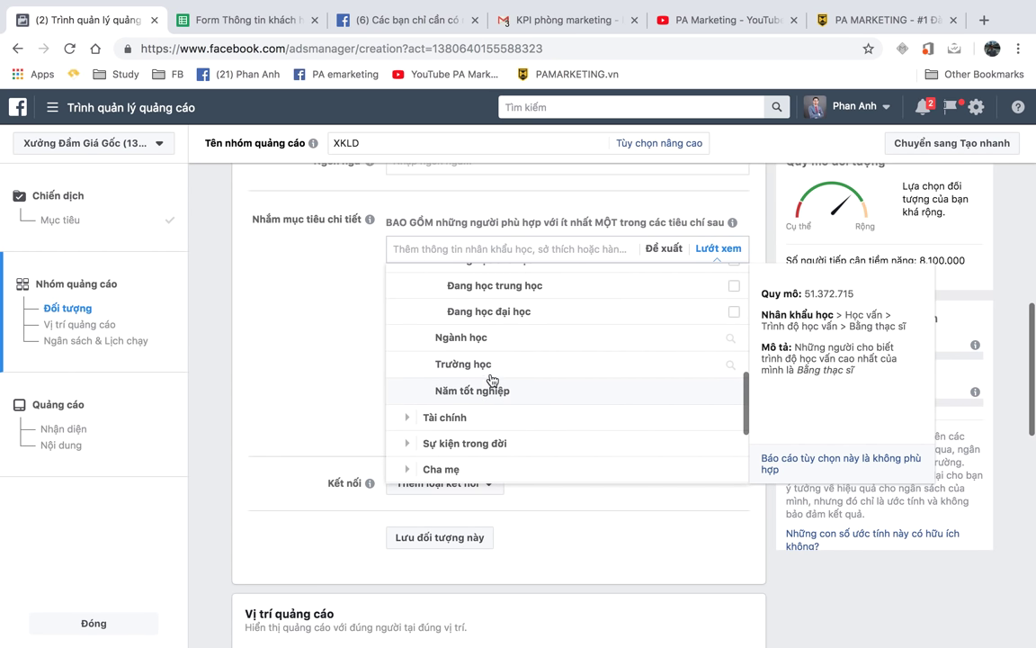
left_click(463, 342)
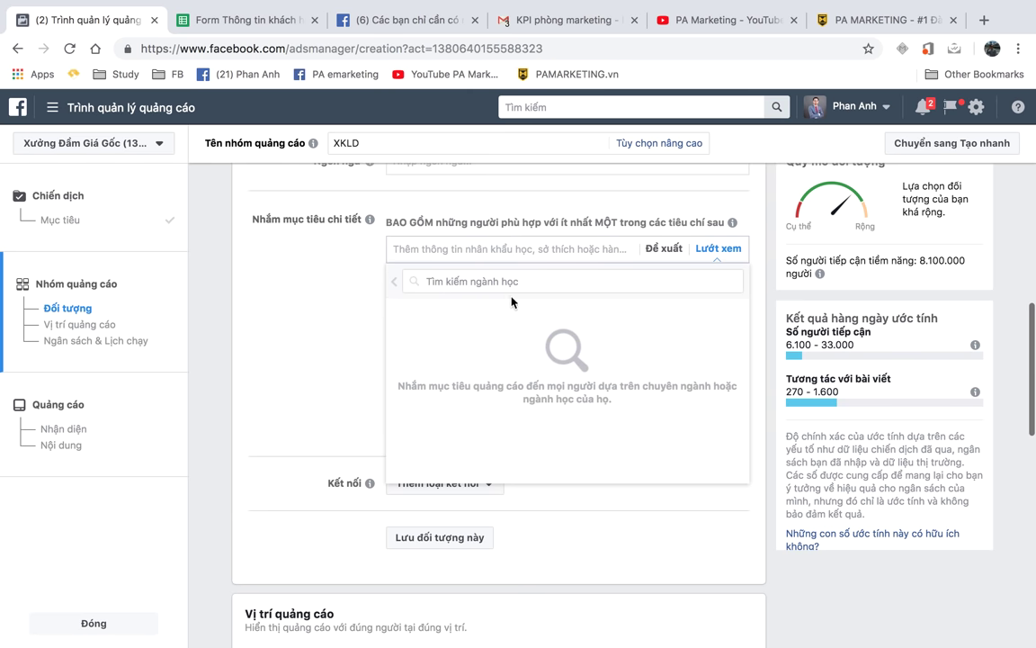
type("qu")
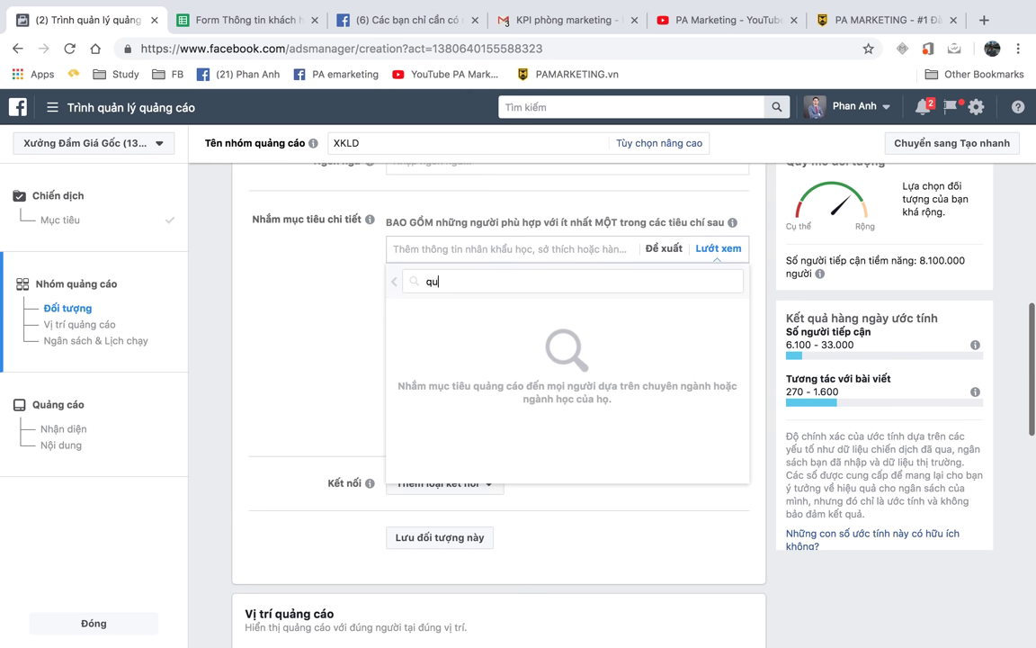
type("ản trị kinh doanh")
key("super+a")
key("BackSpace")
type("kế toán")
left_click(394, 282)
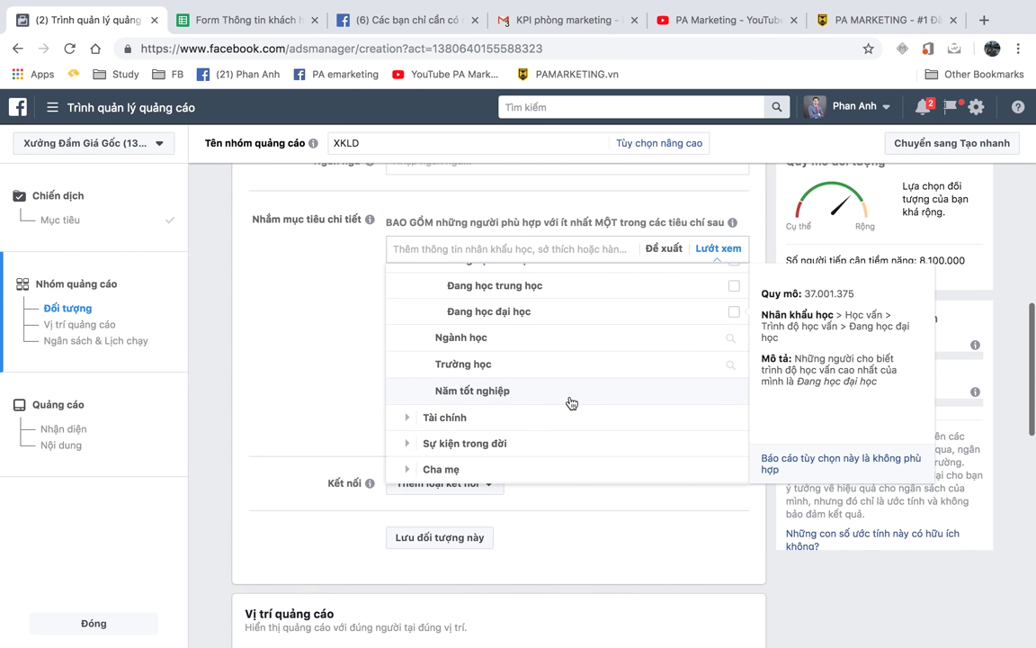
scroll(576, 363, "up", 1)
scroll(567, 365, "down", 3)
left_click(507, 327)
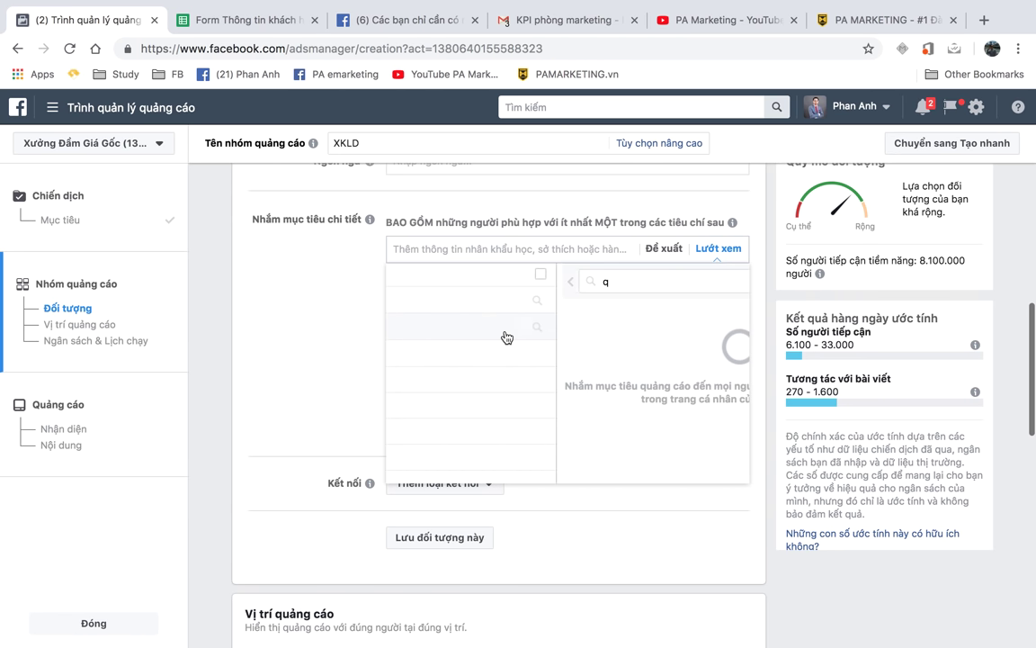
type("q")
key("BackSpace")
type("quốc gia")
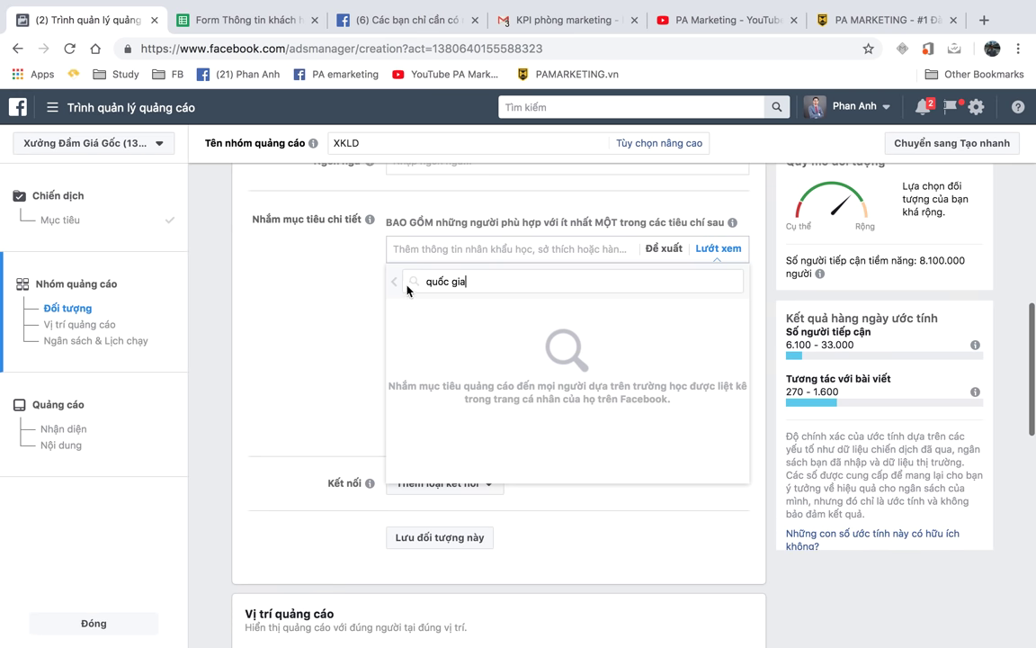
left_click(395, 282)
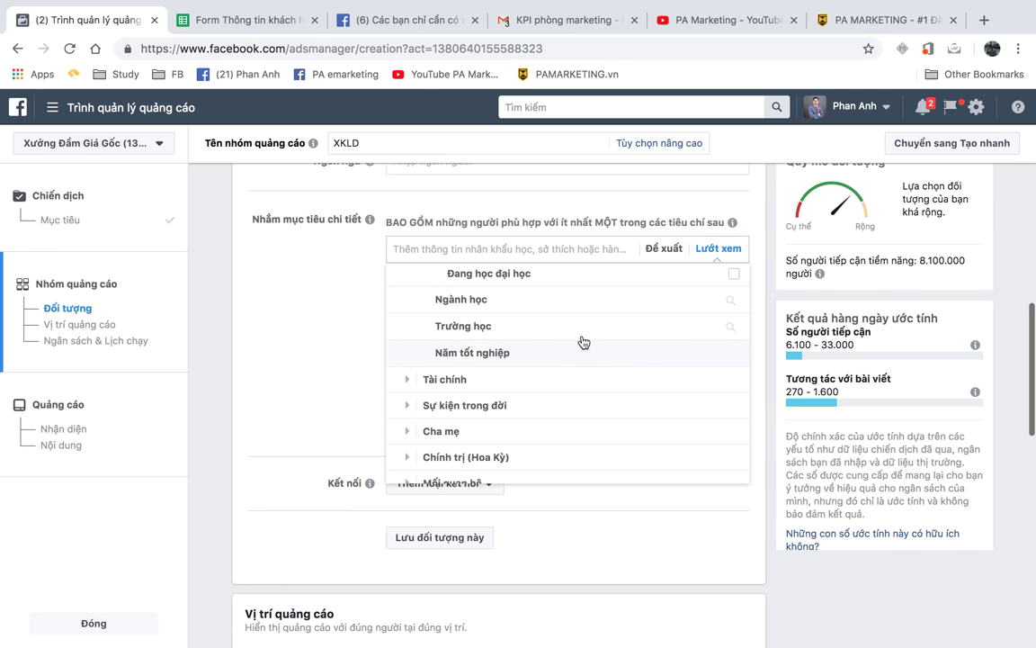
left_click(582, 349)
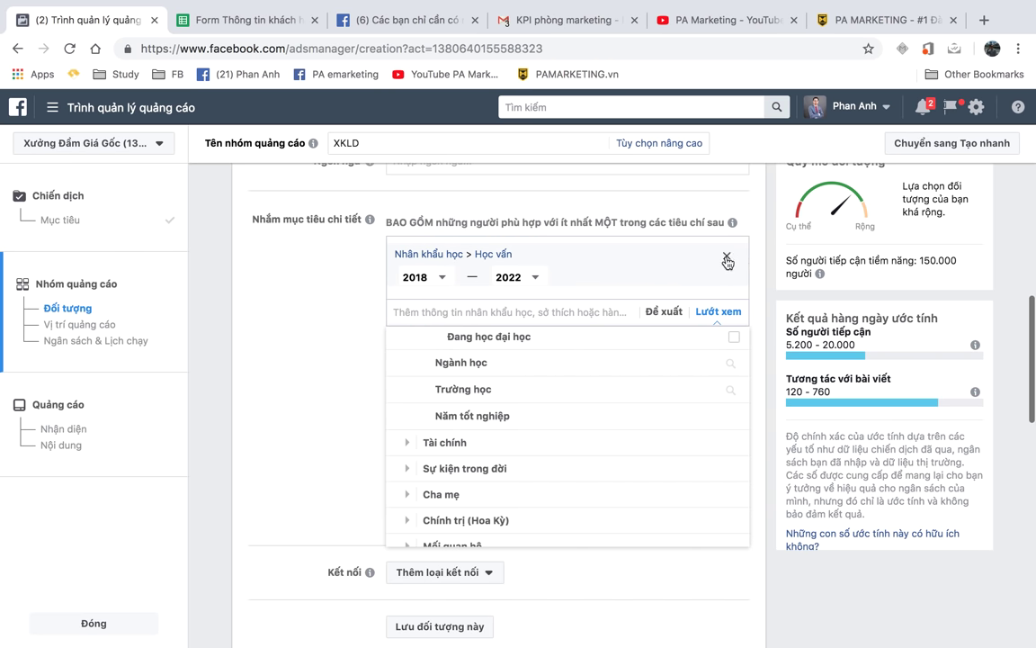
left_click(727, 257)
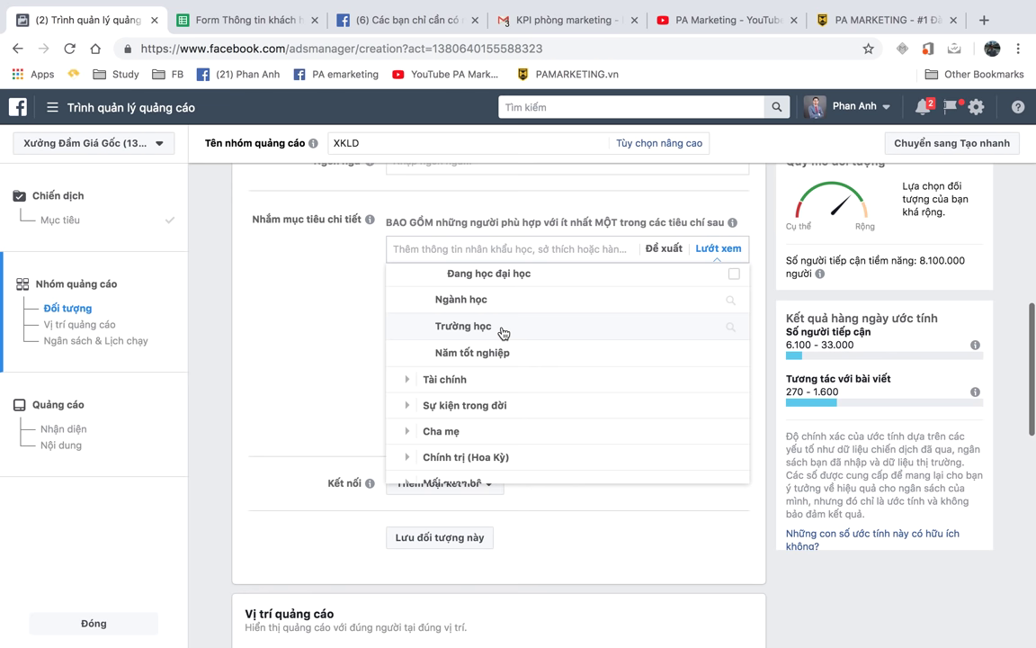
Step: Expand Tài chính > Thu nhập and review the household income targeting options
left_click(407, 380)
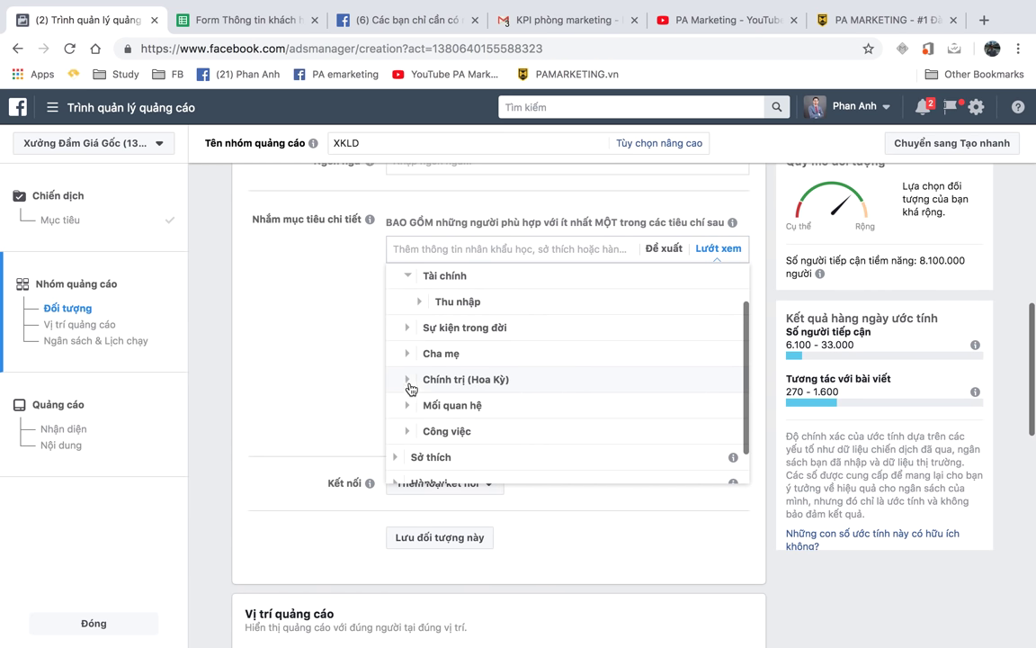
left_click(419, 301)
left_click(429, 306)
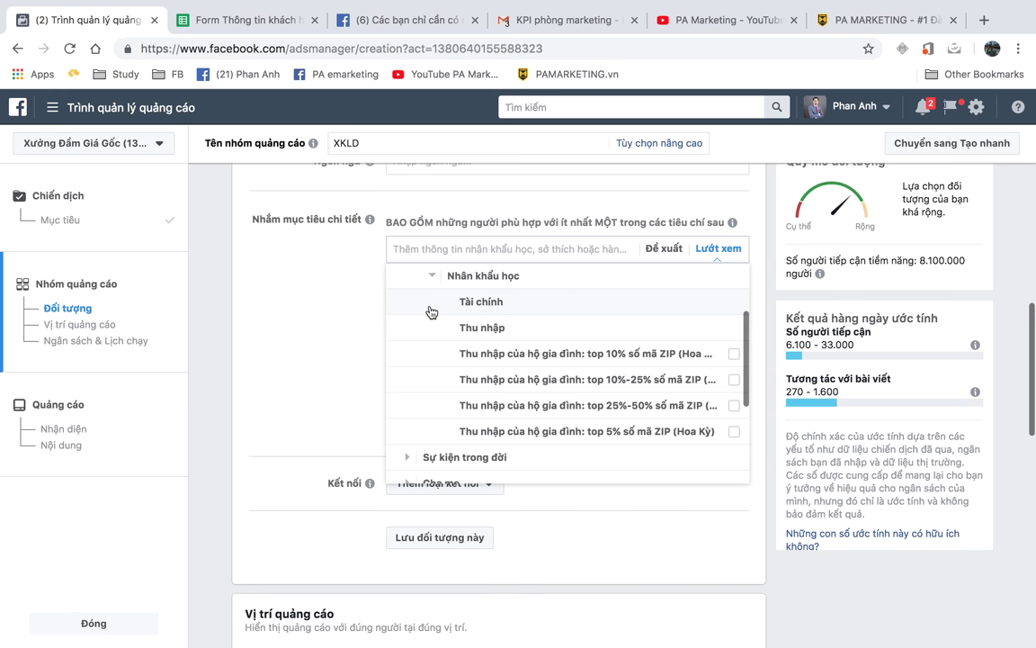
mouse_move(519, 340)
scroll(519, 382, "down", 1)
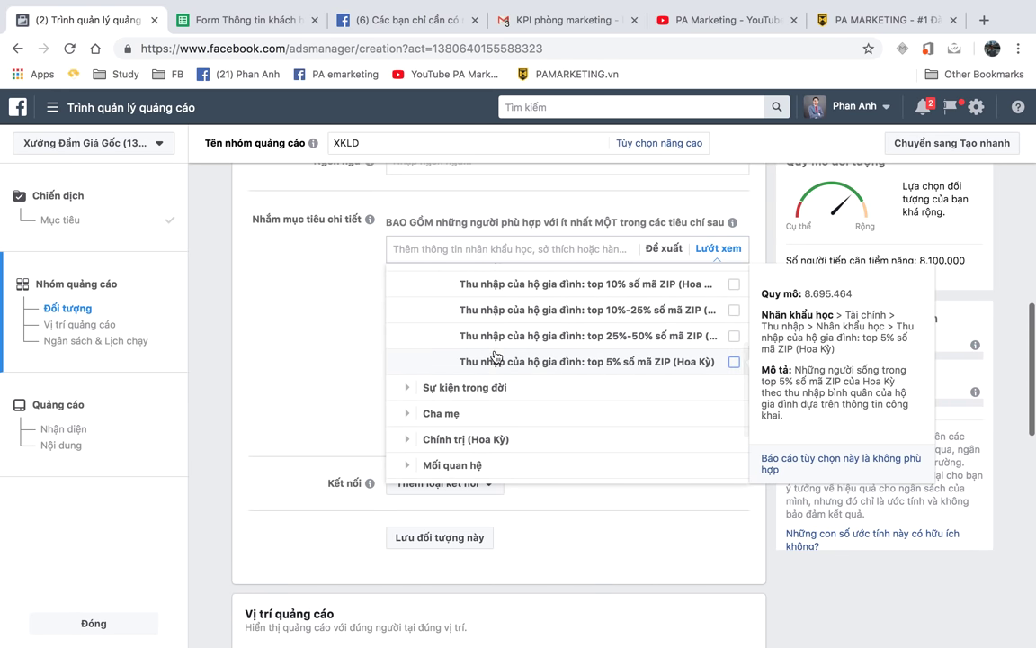
scroll(534, 366, "up", 1)
scroll(534, 365, "up", 2)
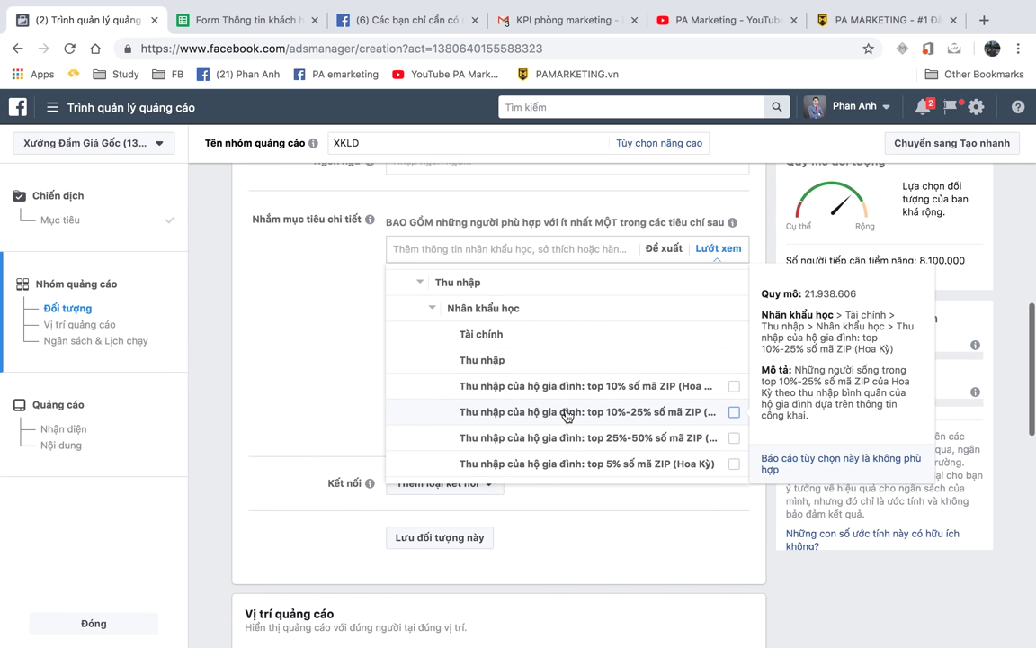
scroll(566, 414, "down", 4)
scroll(566, 415, "up", 3)
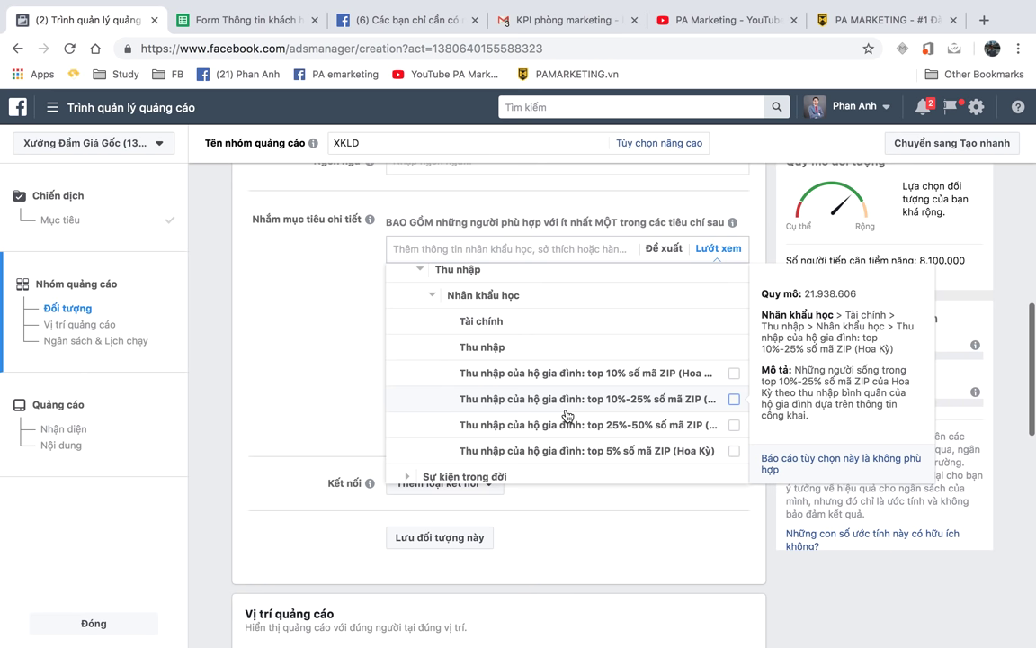
scroll(566, 415, "down", 2)
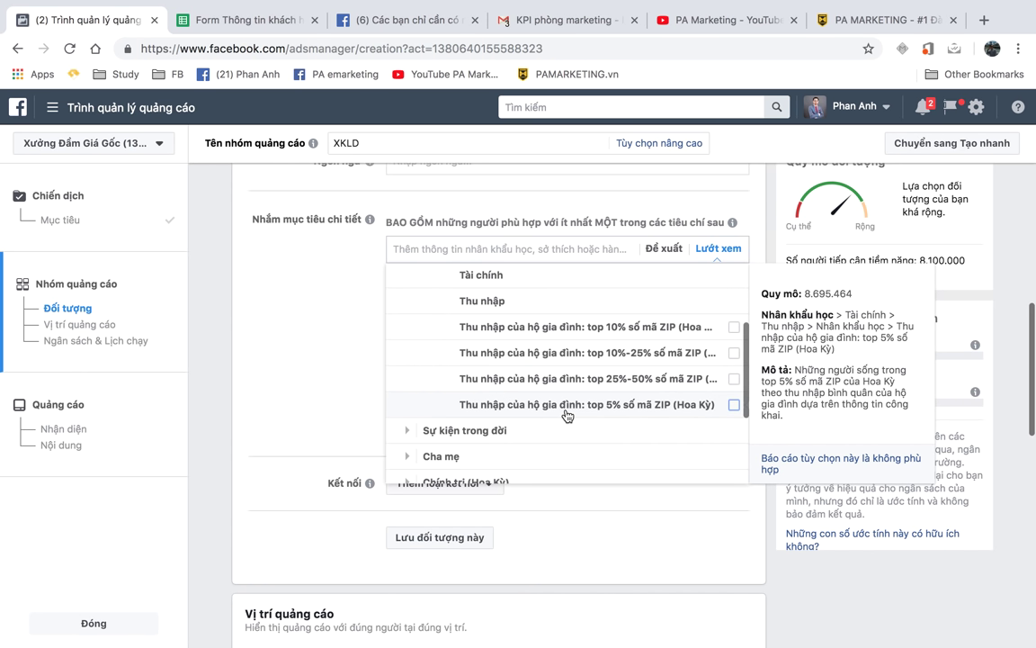
scroll(566, 414, "down", 2)
scroll(565, 414, "up", 3)
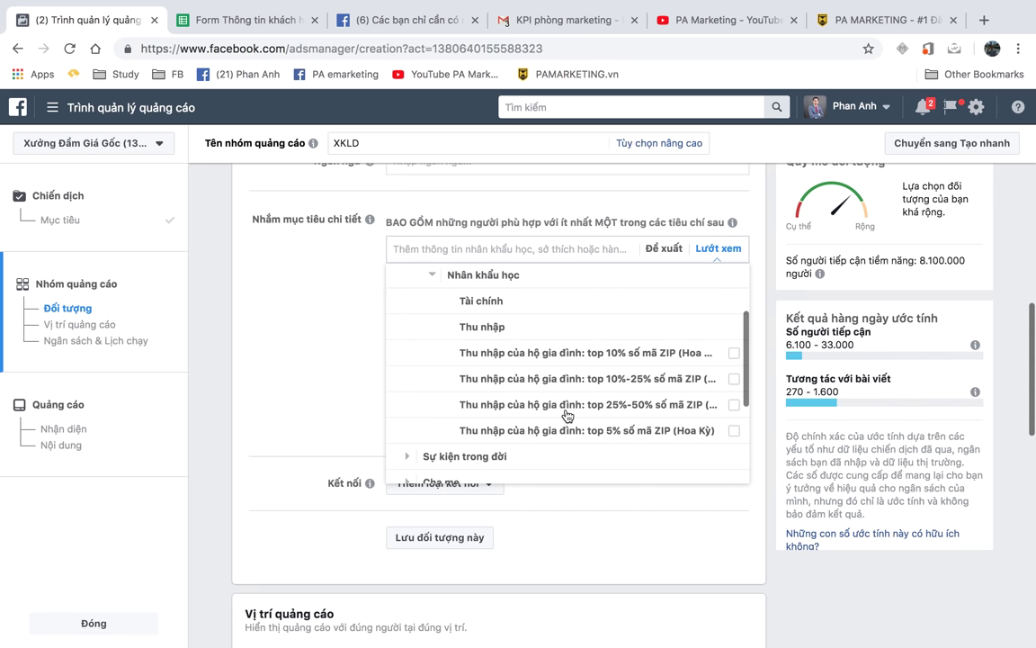
scroll(565, 414, "up", 2)
scroll(566, 415, "down", 3)
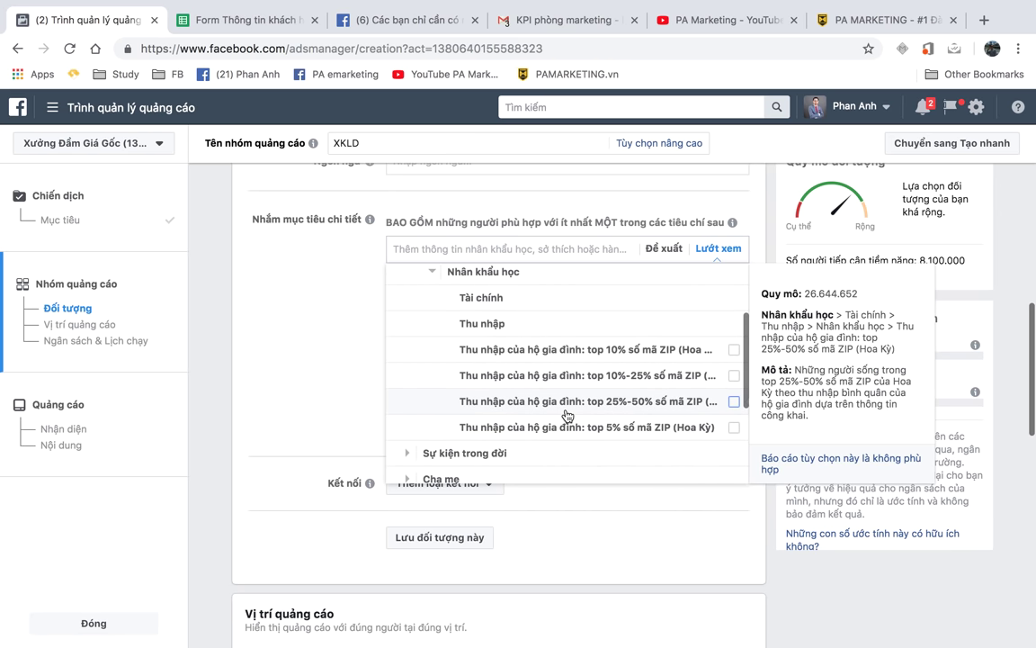
scroll(566, 414, "up", 2)
Step: Collapse Thu nhập and expand the Sự kiện trong đời life-events category
left_click(420, 284)
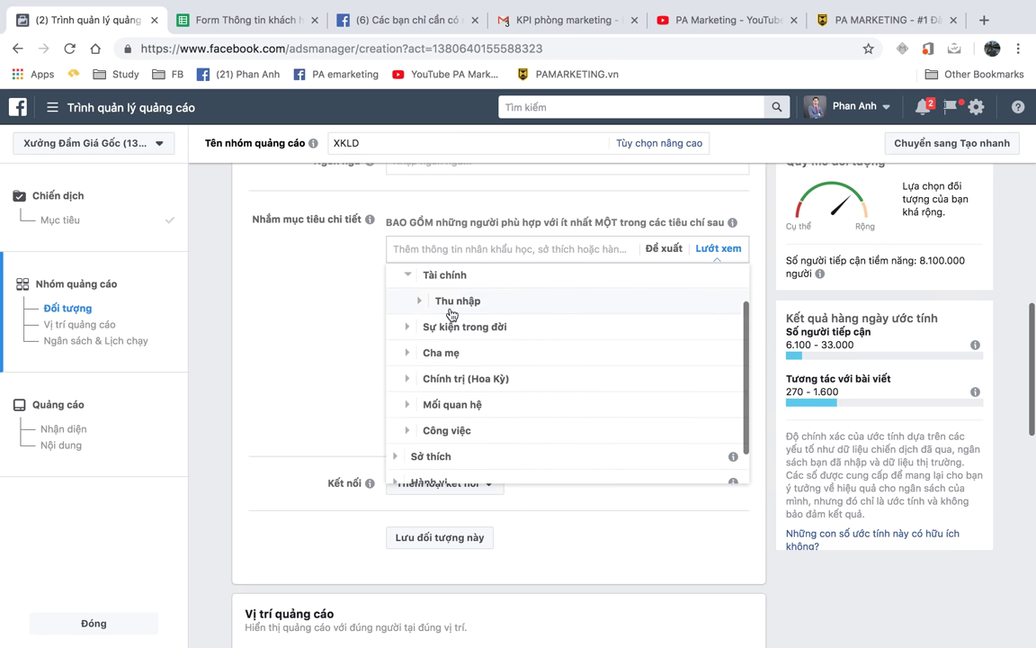
scroll(546, 392, "up", 1)
scroll(546, 392, "down", 1)
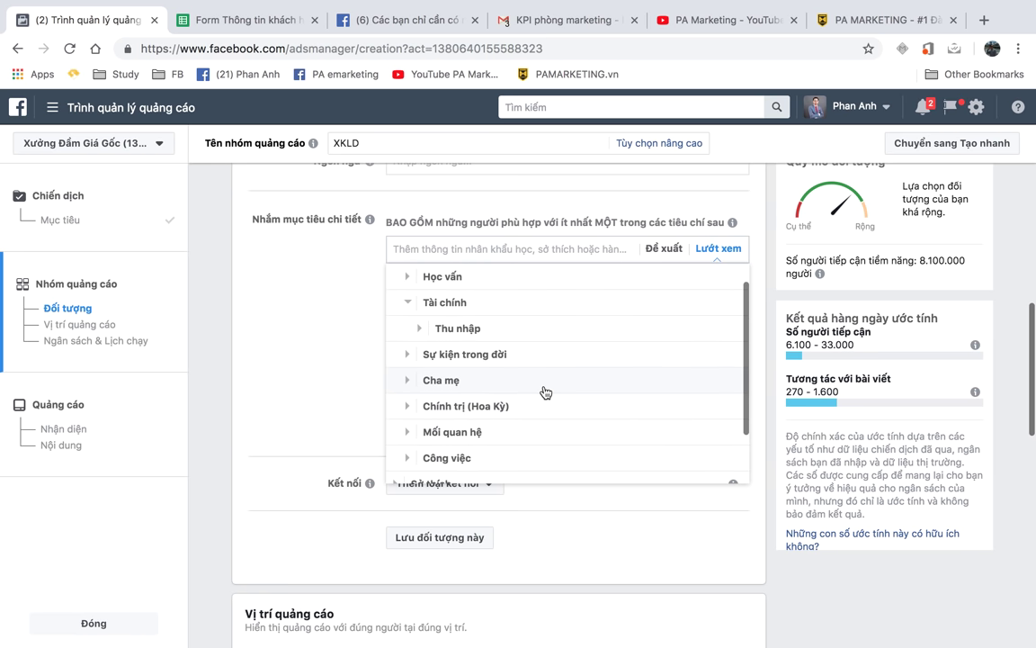
left_click(406, 354)
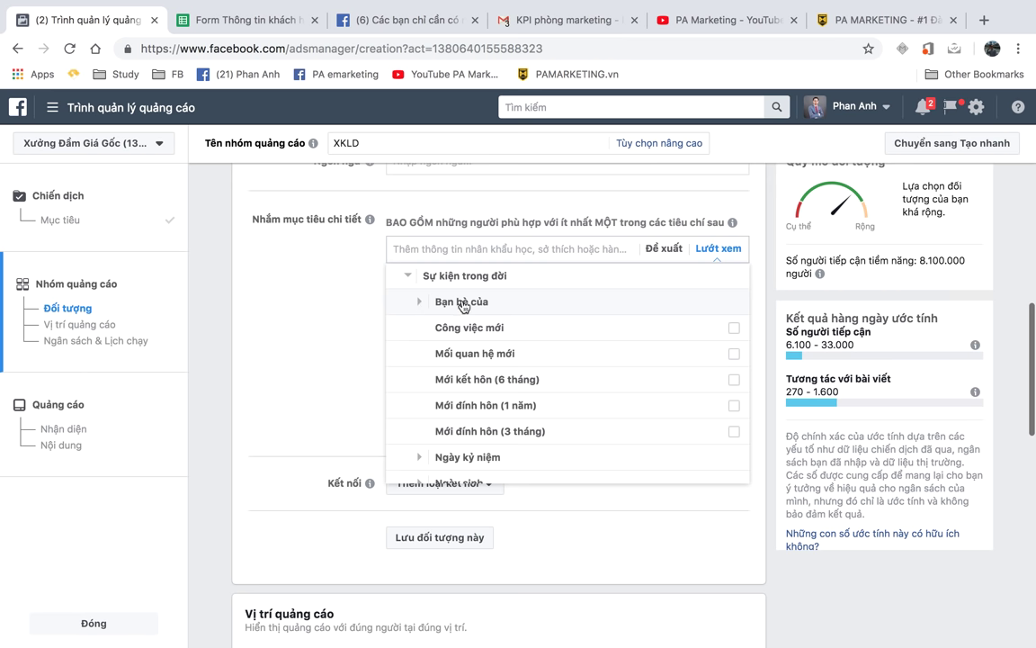
Step: Review the life-event rows and expand the Ngày kỷ niệm anniversary options
mouse_move(480, 341)
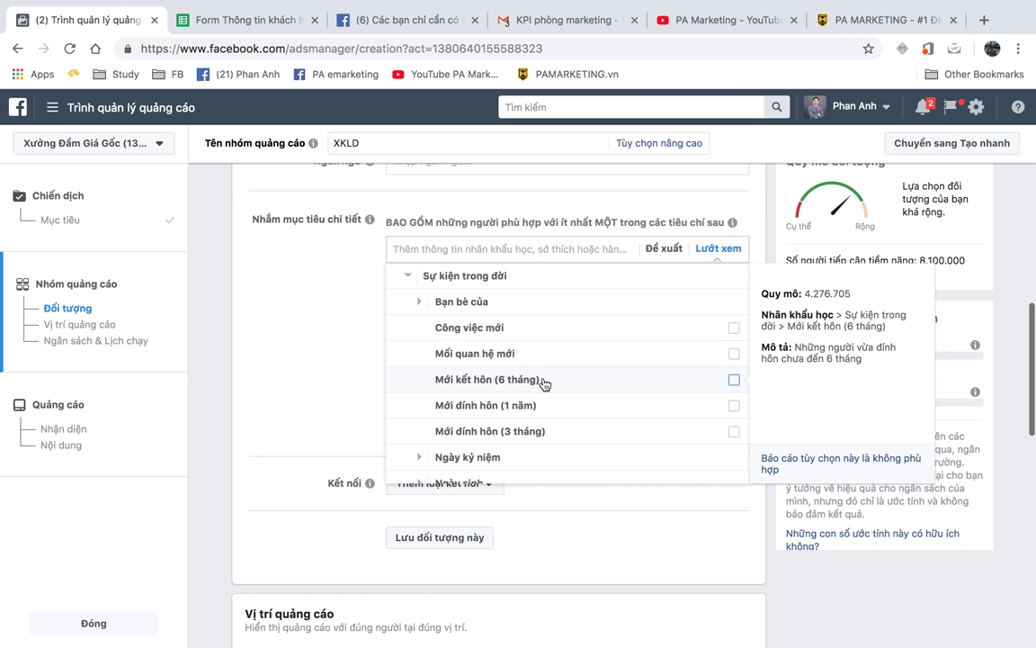
scroll(562, 390, "down", 1)
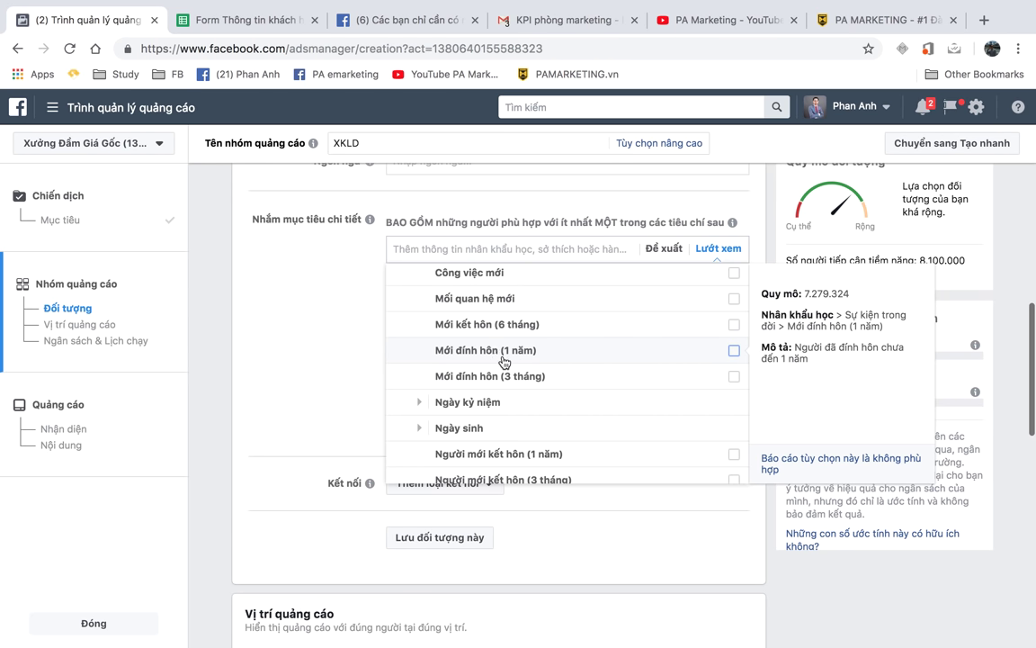
scroll(503, 363, "down", 1)
scroll(503, 363, "down", 1)
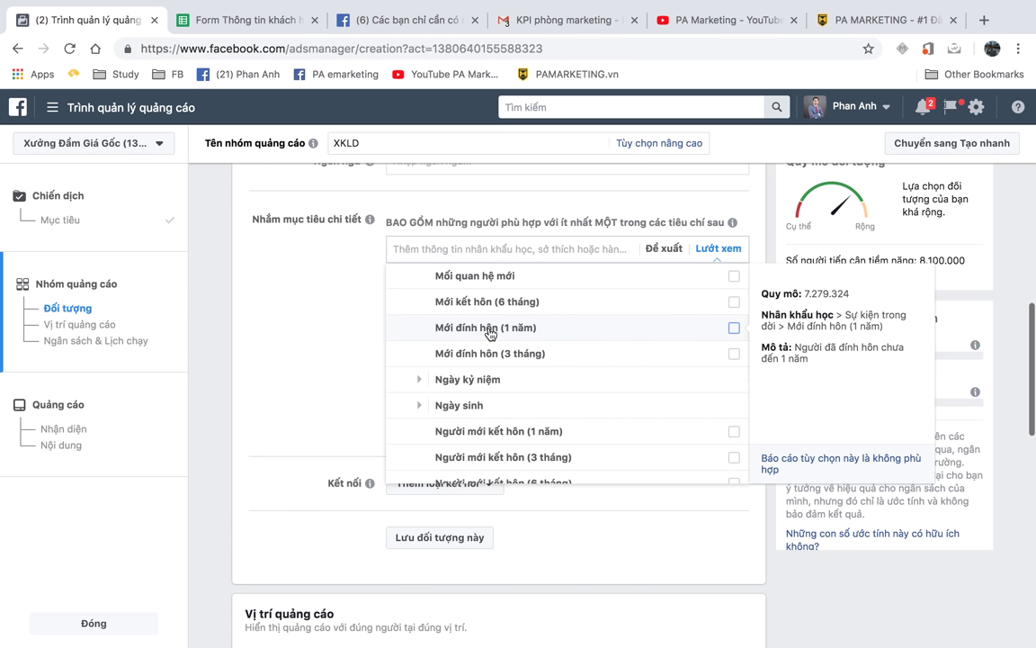
scroll(467, 355, "down", 1)
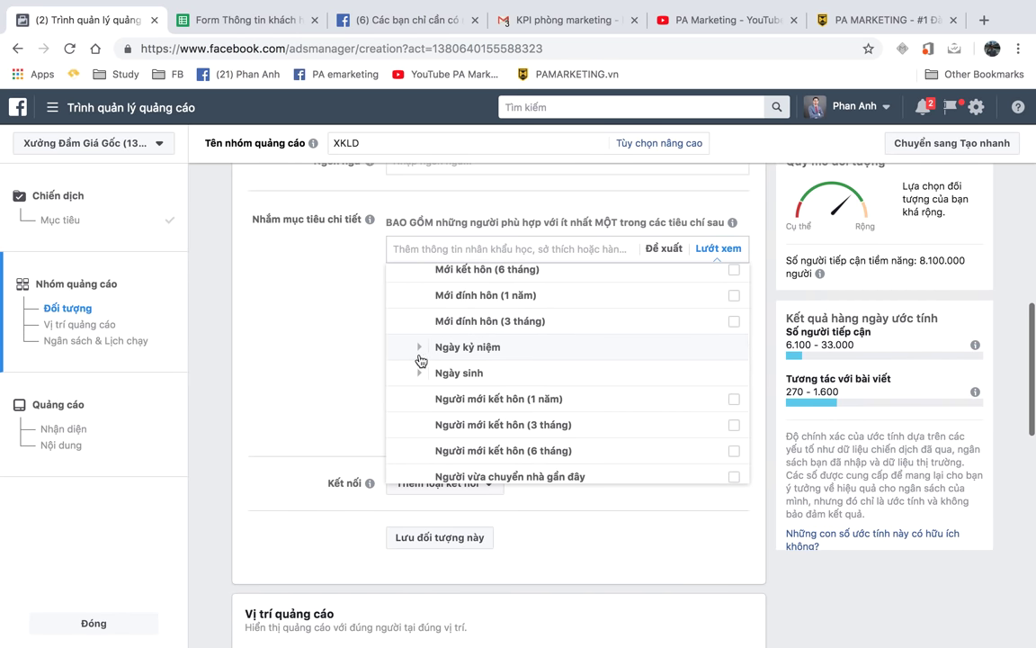
left_click(419, 342)
Step: Expand Ngày sinh and its Tháng sinh birth-month options
scroll(421, 360, "down", 1)
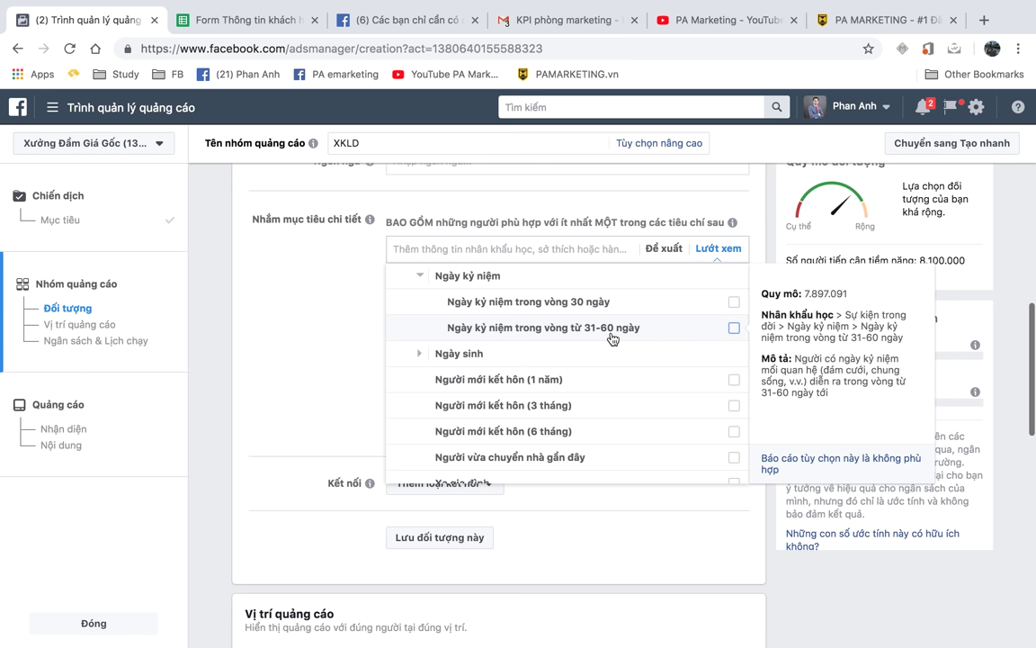
scroll(611, 386, "down", 1)
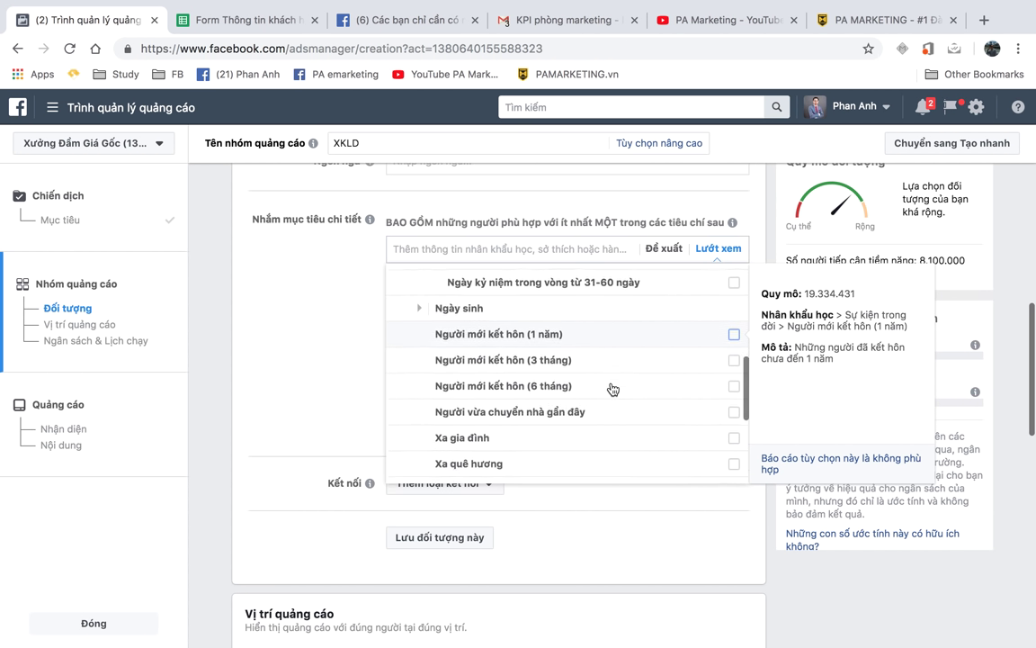
left_click(420, 308)
mouse_move(513, 311)
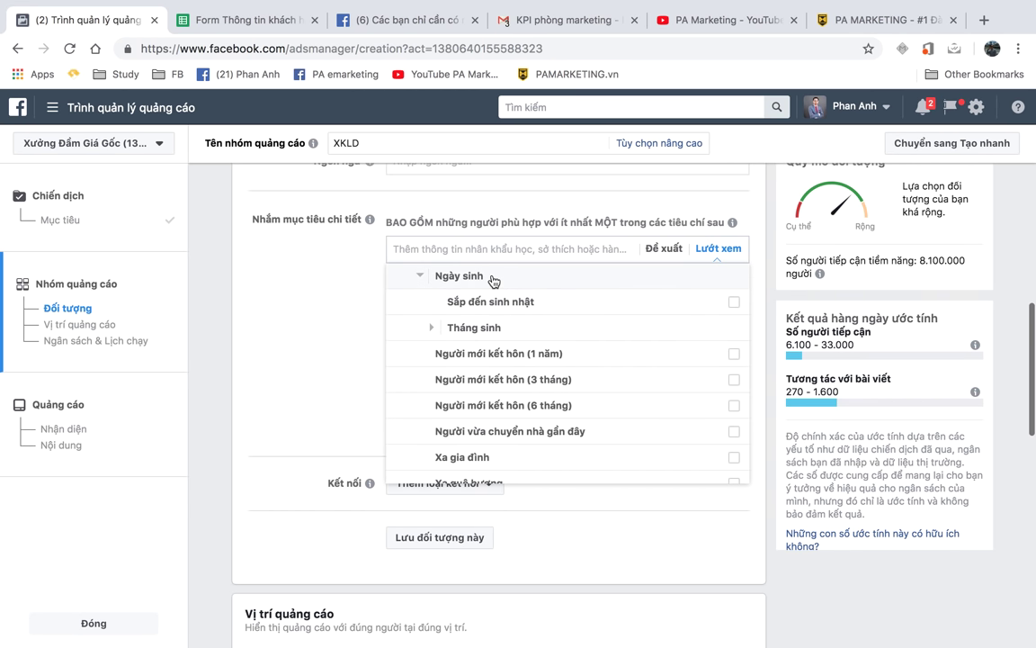
mouse_move(513, 308)
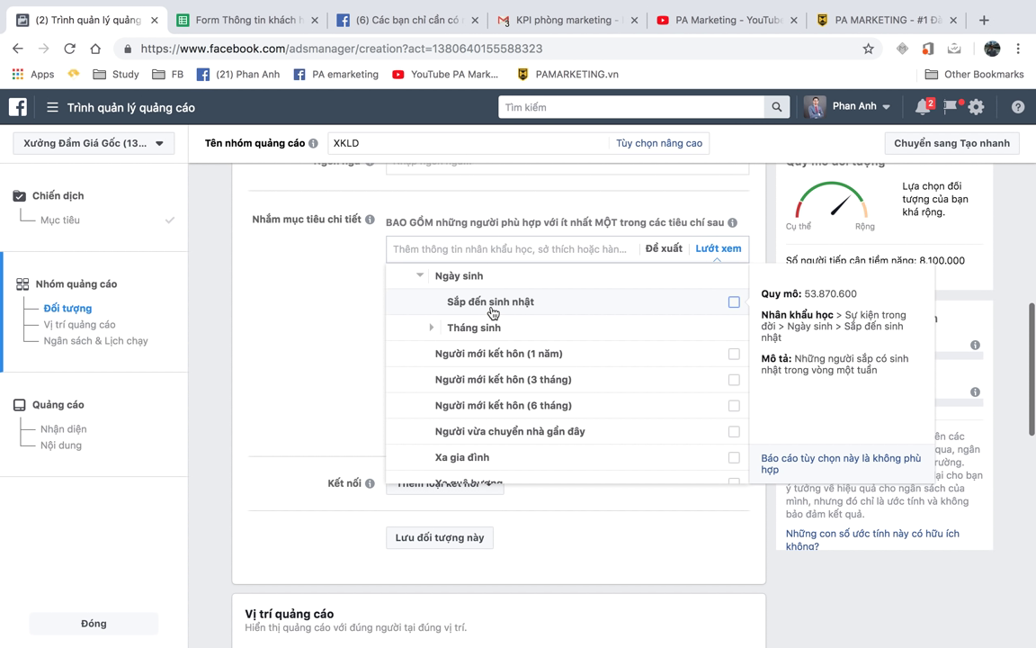
left_click(434, 331)
scroll(450, 333, "down", 1)
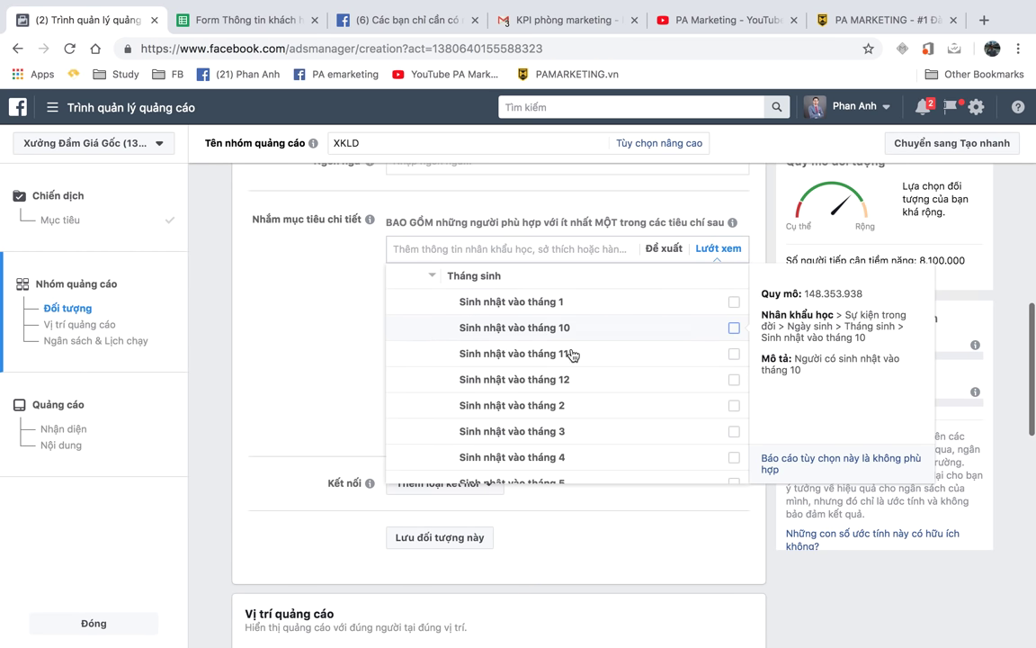
scroll(589, 393, "down", 2)
scroll(590, 395, "down", 1)
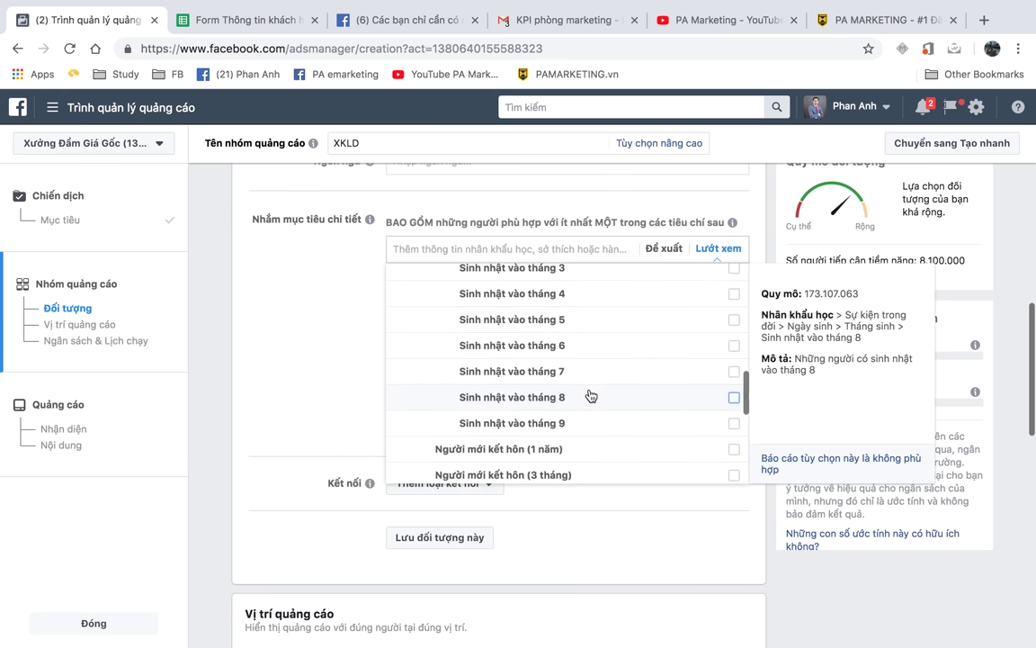
scroll(588, 394, "up", 3)
scroll(588, 393, "down", 1)
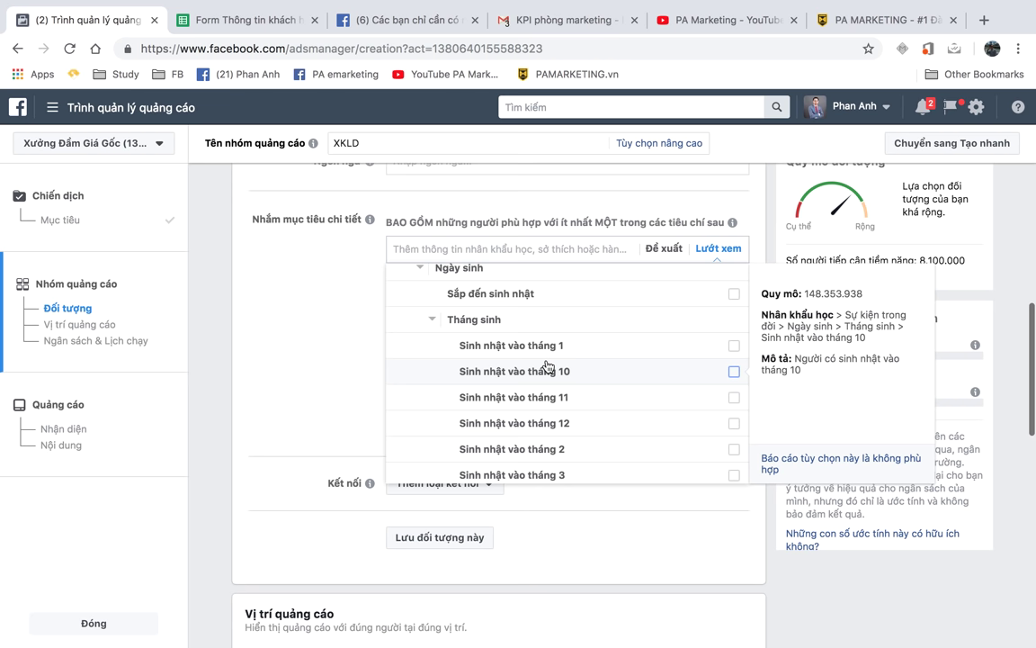
scroll(558, 396, "down", 3)
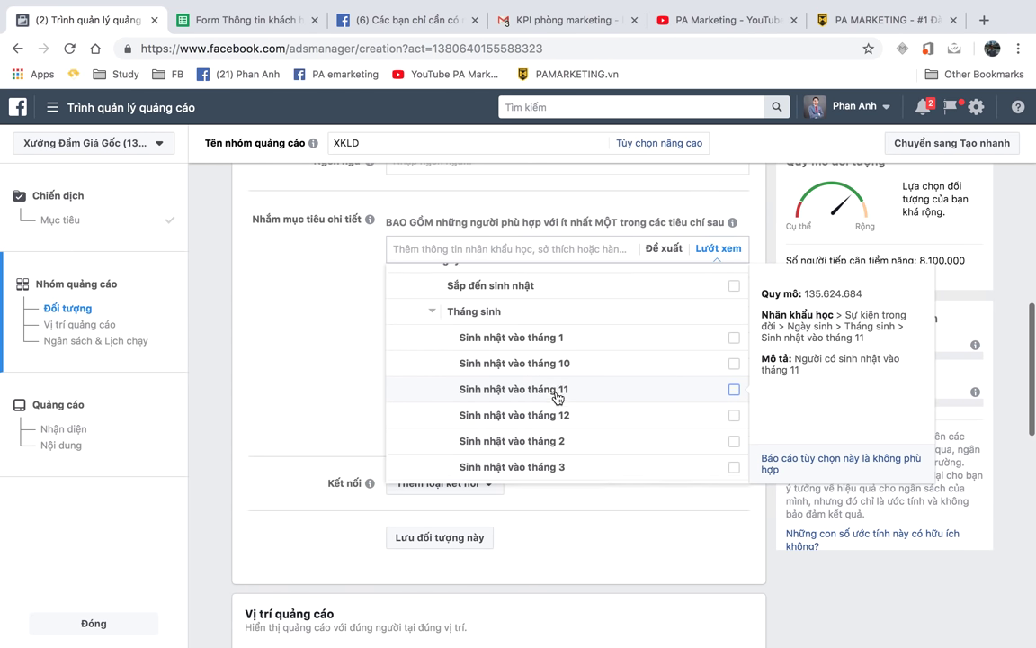
scroll(558, 396, "down", 2)
scroll(558, 397, "down", 1)
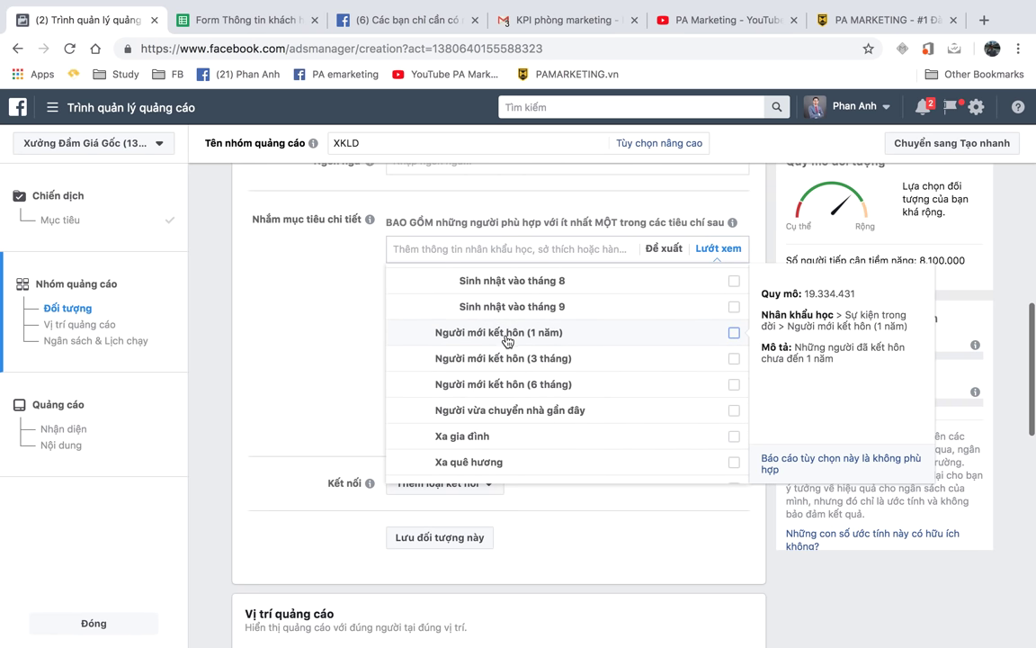
scroll(543, 430, "down", 1)
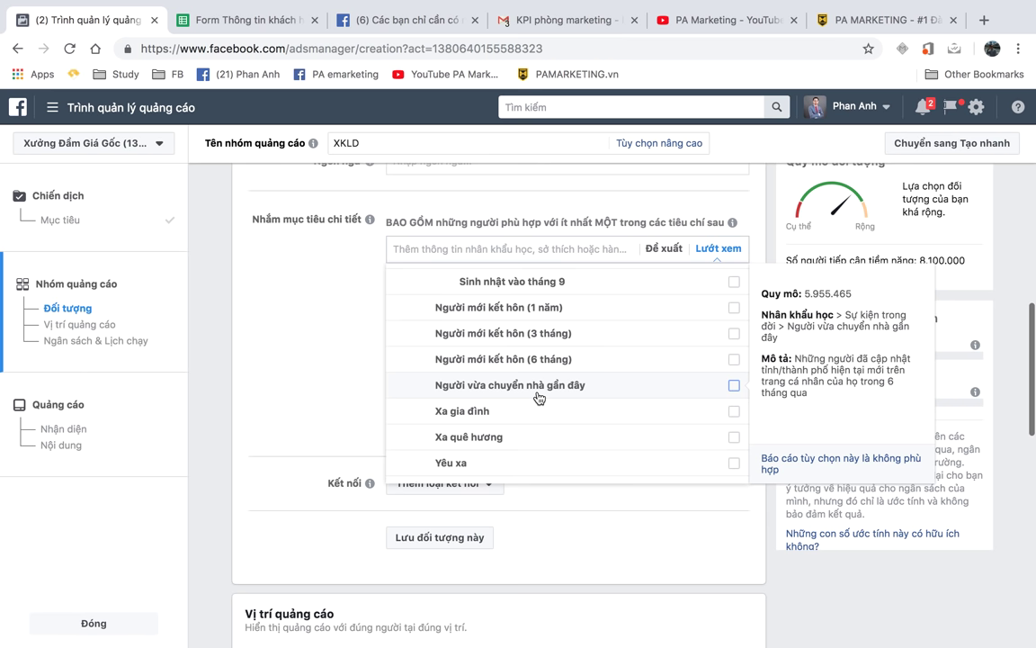
scroll(538, 396, "down", 1)
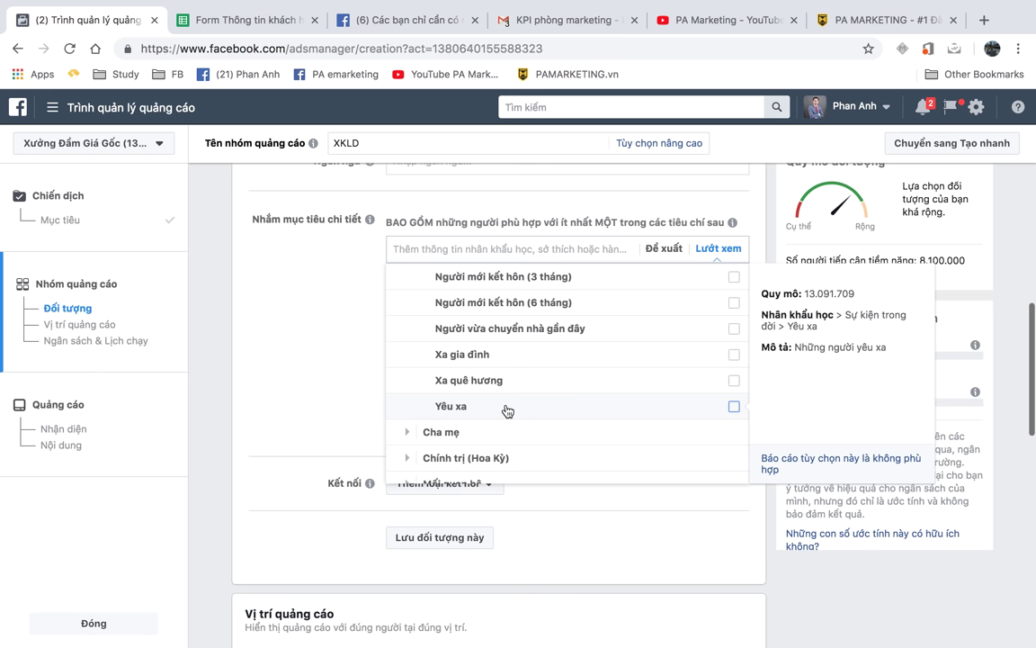
scroll(504, 405, "down", 2)
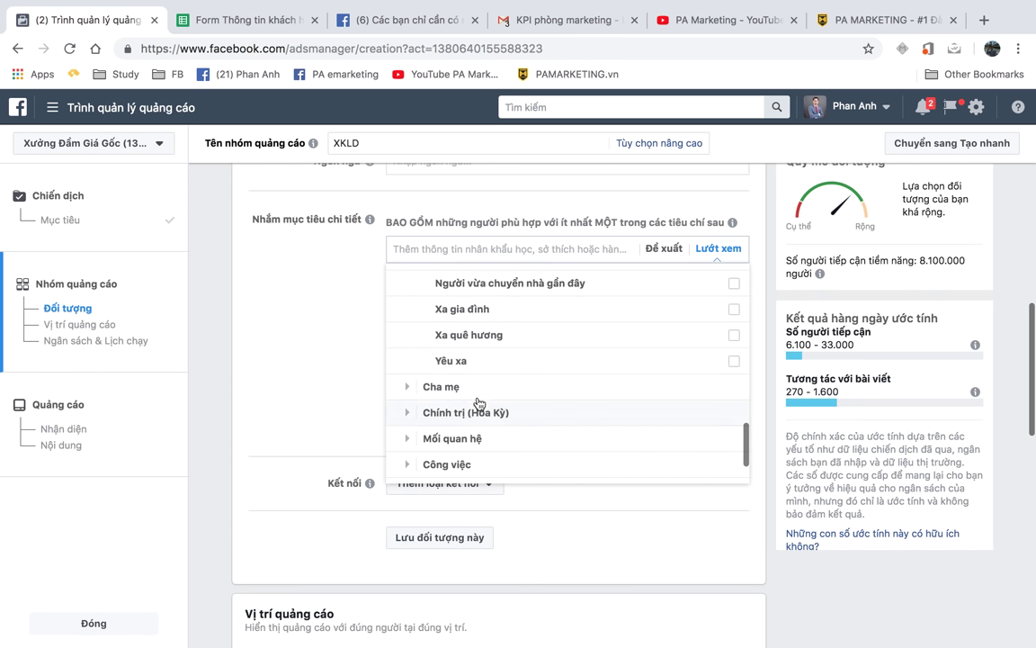
Step: Expand Cha mẹ > Tất cả Cha mẹ, review the parent rows, then expand Chính trị (Hoa Kỳ)
left_click(409, 387)
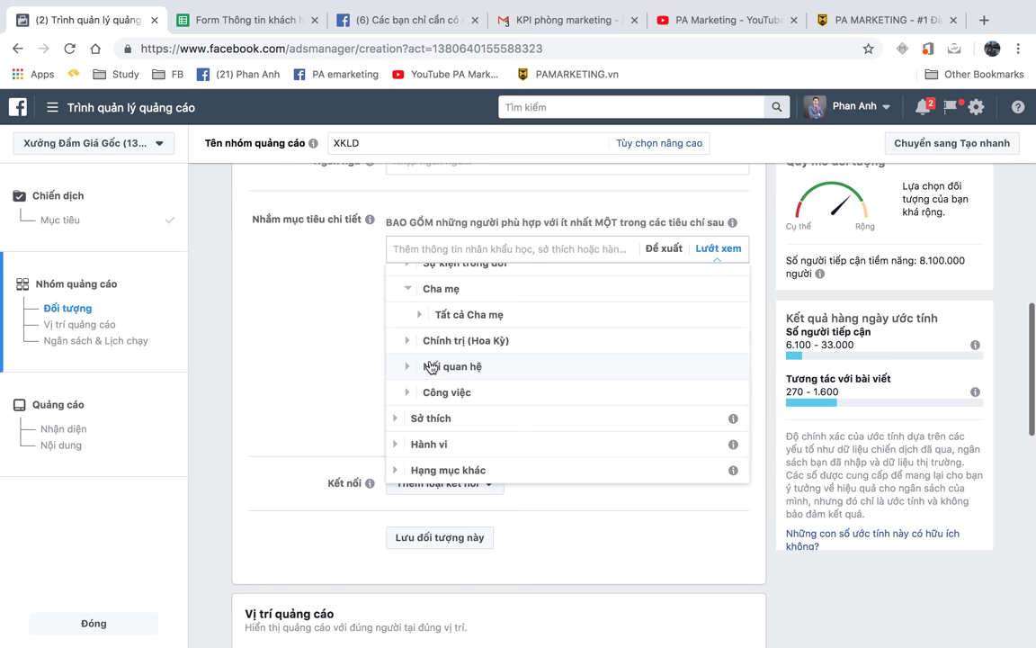
left_click(416, 317)
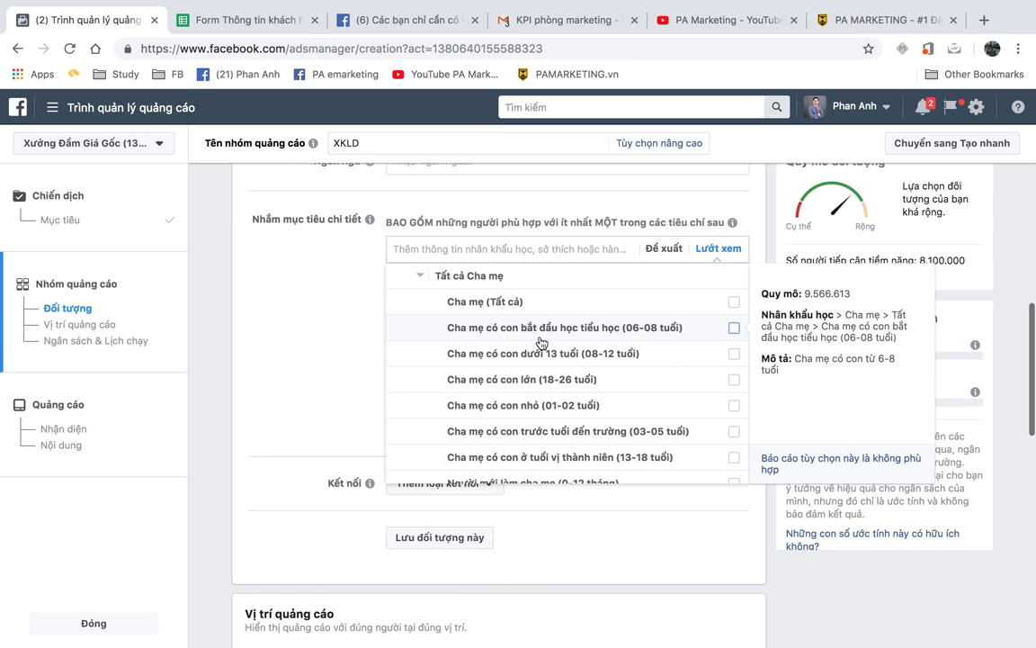
scroll(538, 349, "down", 1)
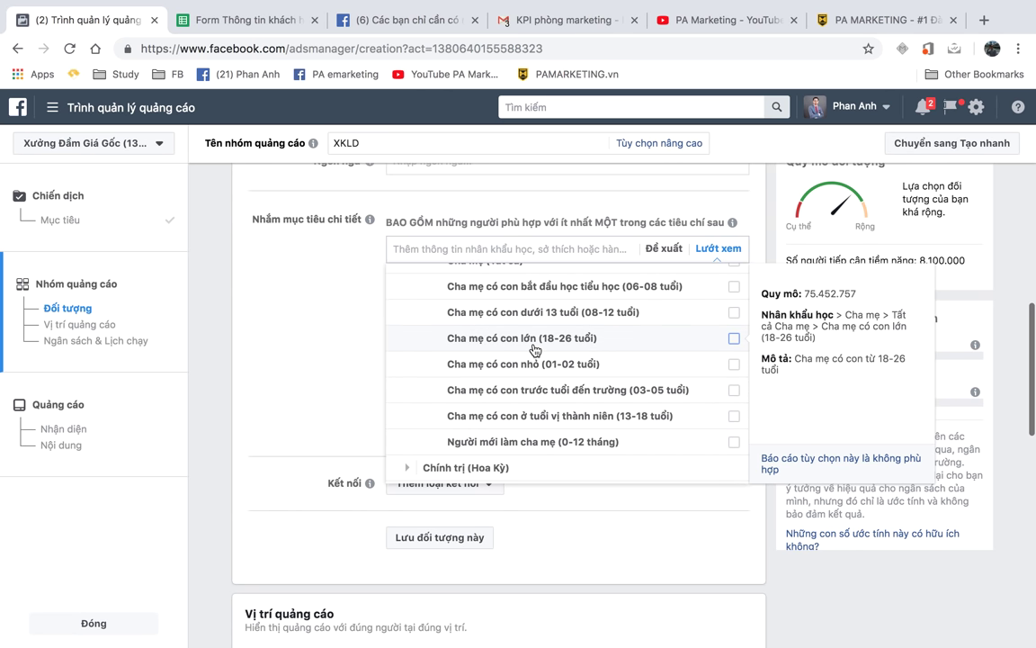
scroll(578, 393, "down", 1)
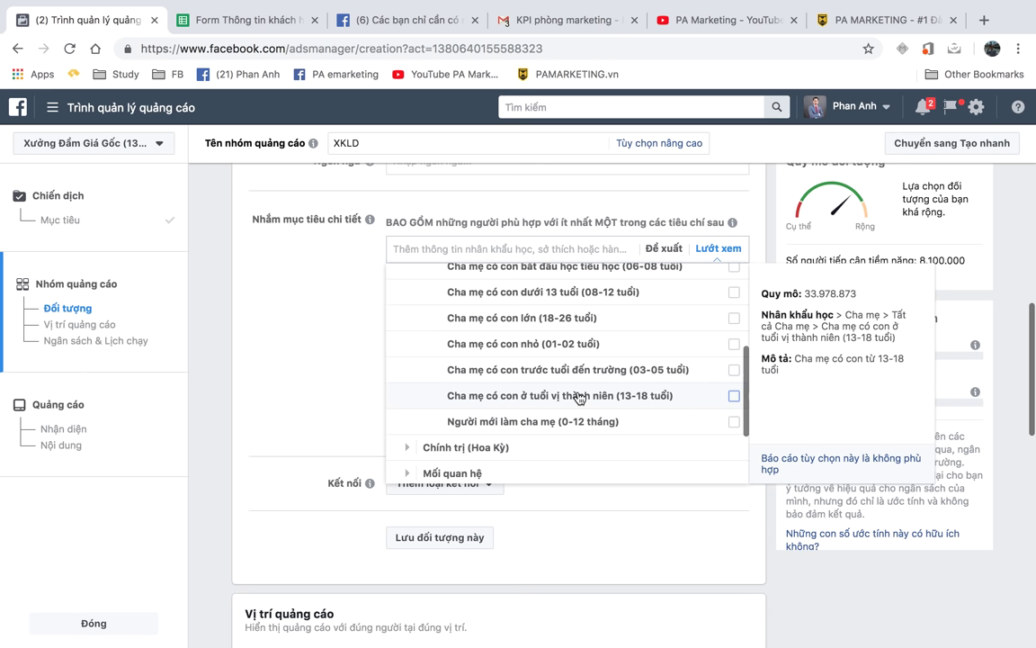
scroll(579, 398, "up", 1)
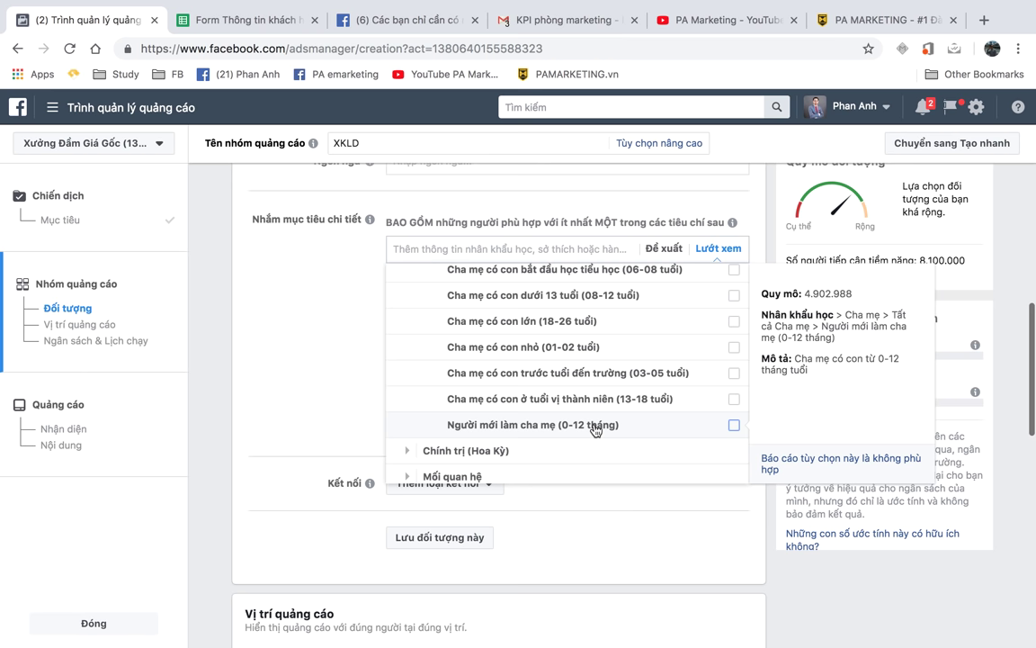
scroll(594, 428, "down", 3)
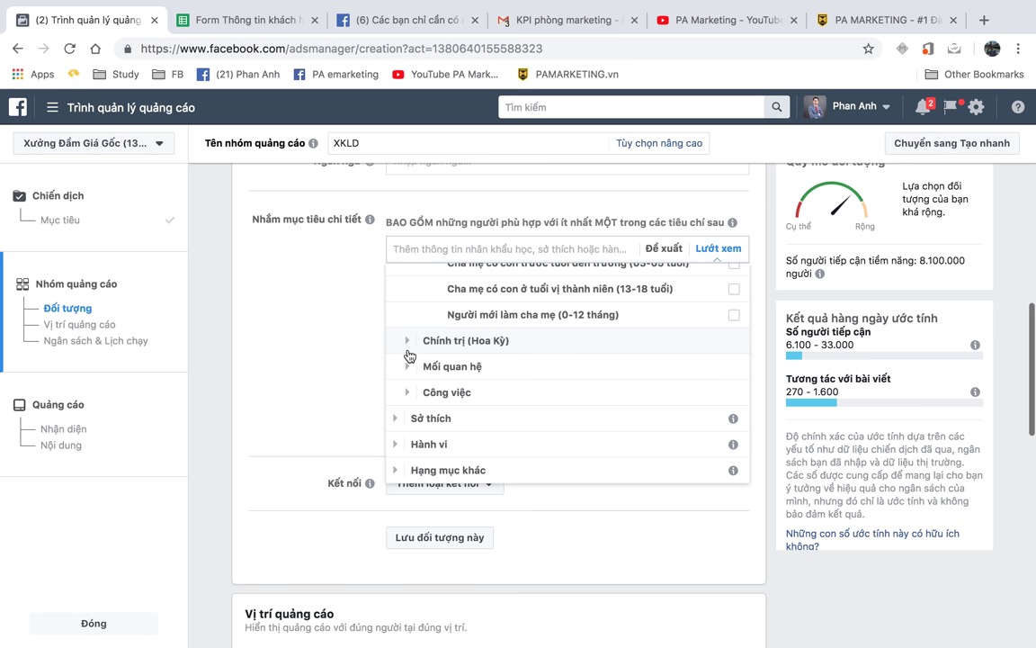
left_click(406, 341)
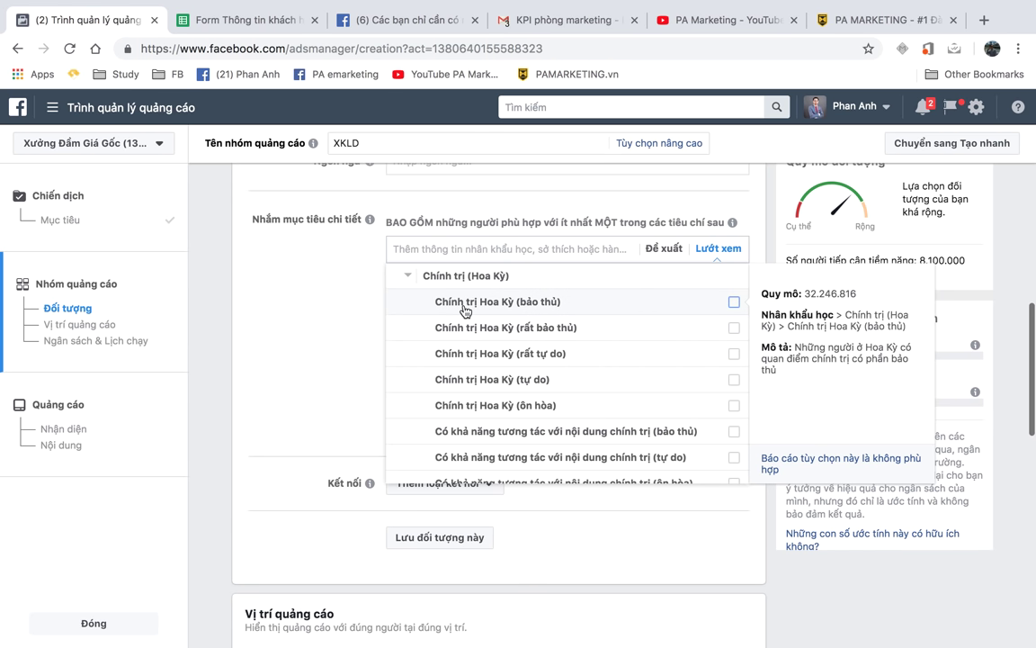
scroll(540, 352, "down", 1)
scroll(540, 352, "down", 2)
scroll(540, 352, "up", 3)
scroll(540, 351, "down", 3)
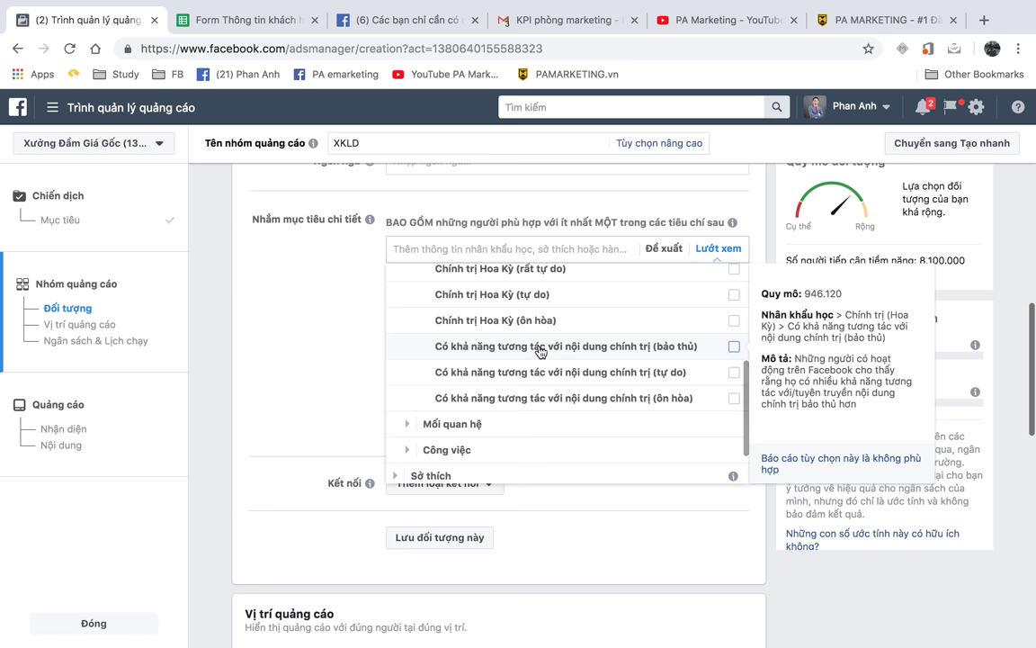
scroll(540, 352, "down", 2)
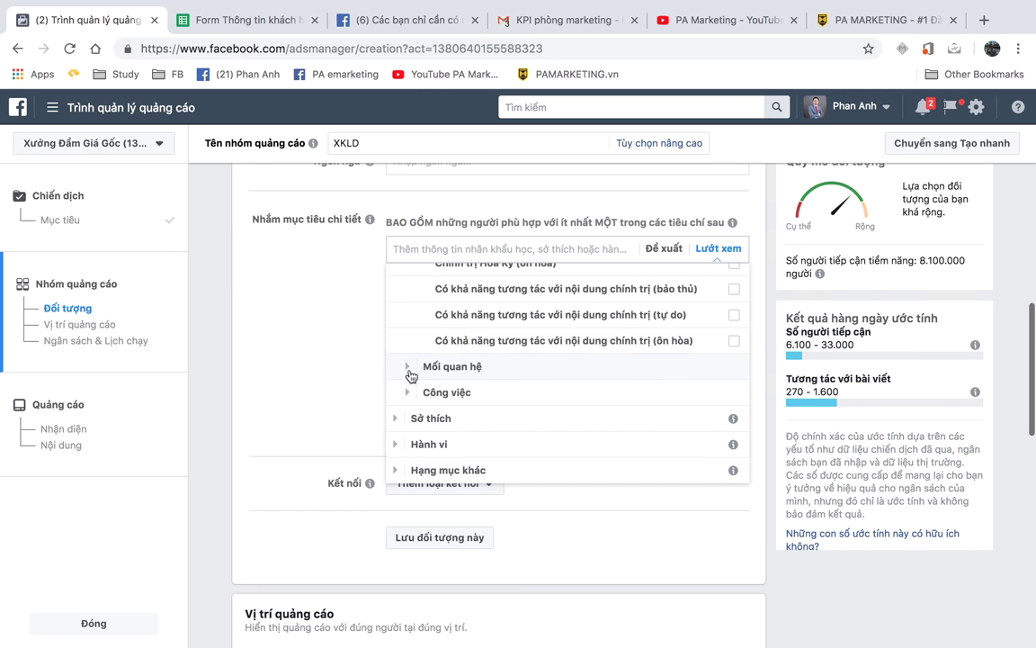
left_click(411, 372)
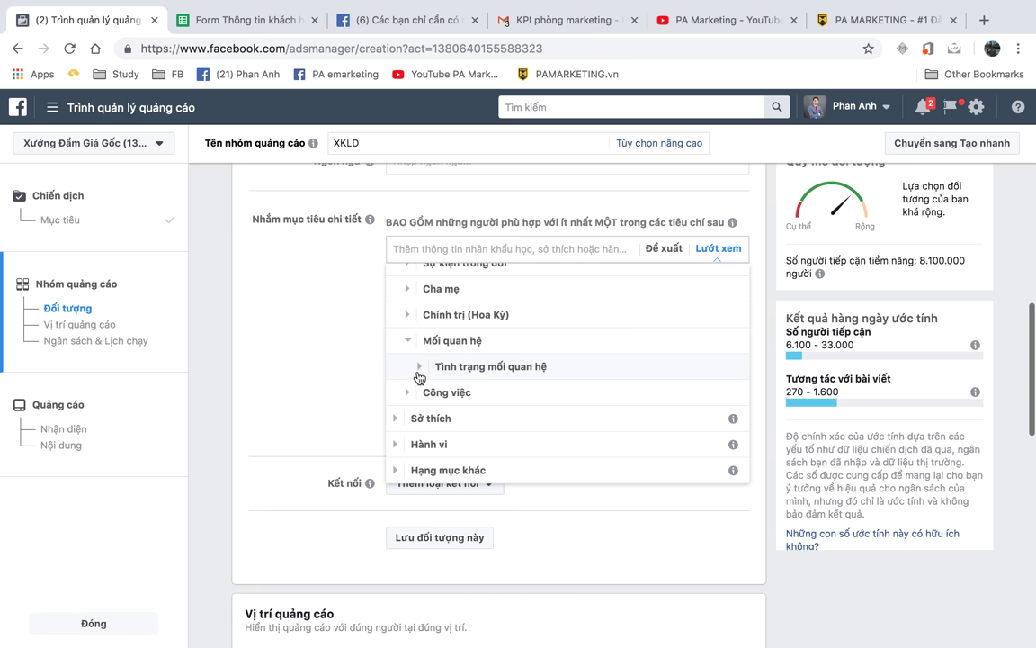
left_click(423, 367)
mouse_move(509, 309)
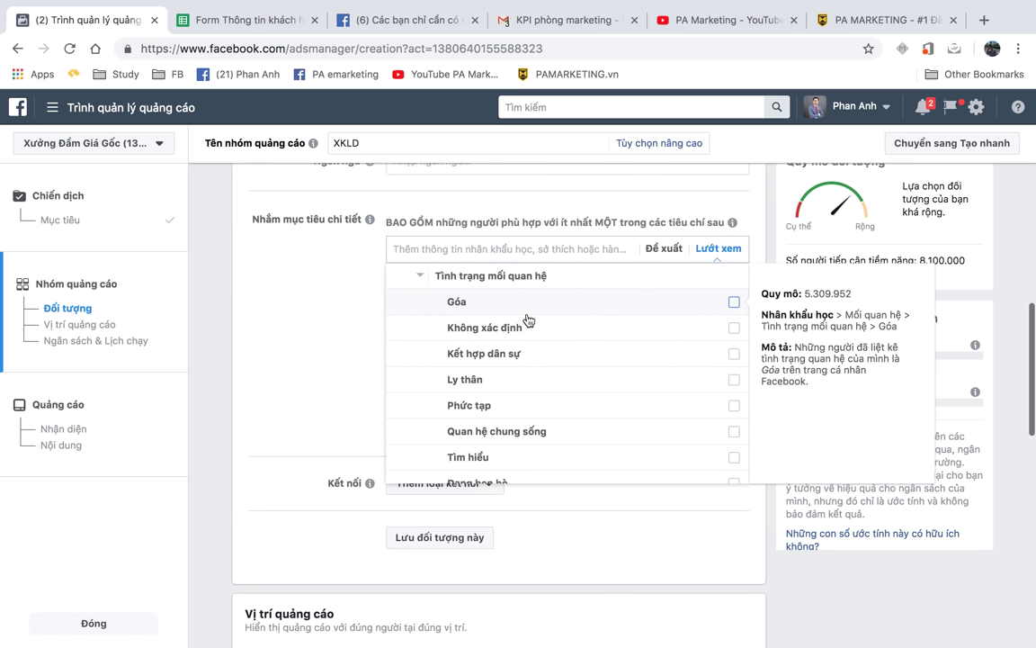
scroll(555, 364, "down", 1)
scroll(555, 366, "down", 2)
scroll(555, 374, "down", 2)
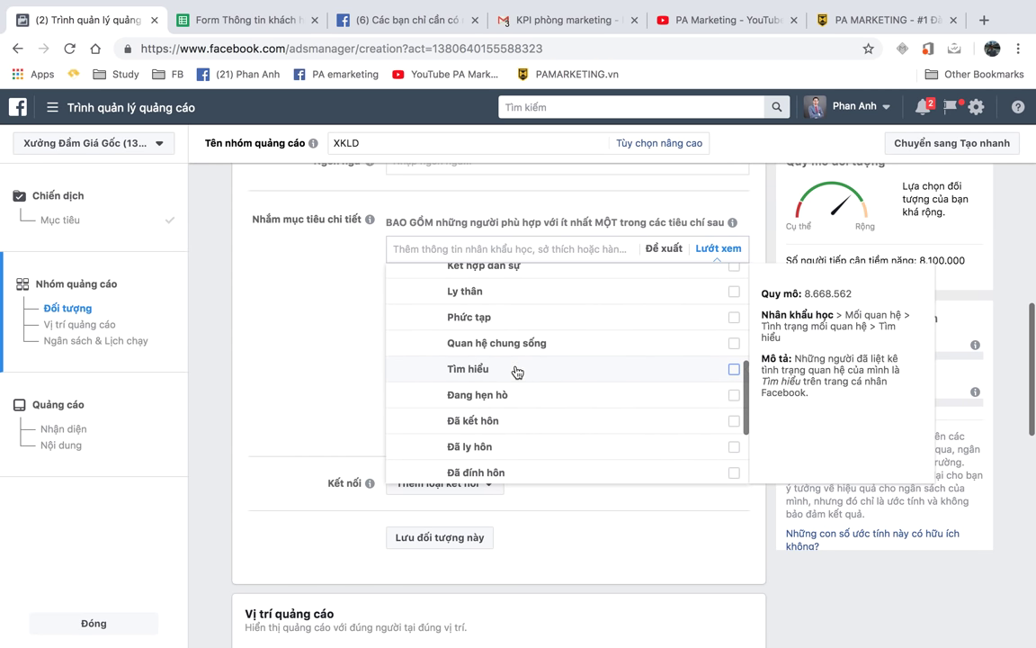
scroll(513, 370, "down", 2)
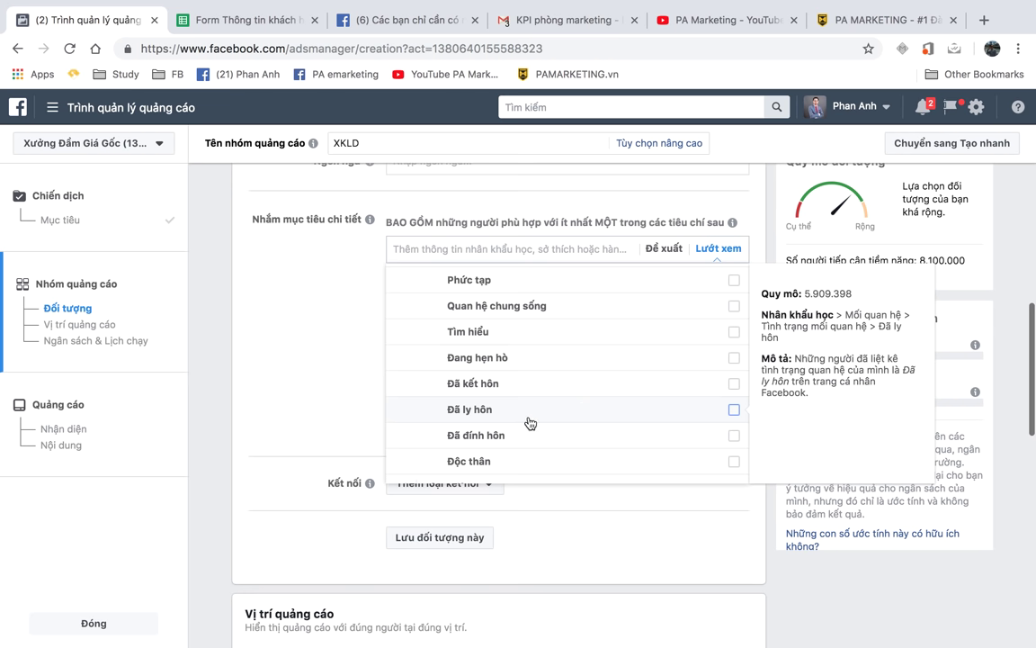
scroll(528, 421, "down", 3)
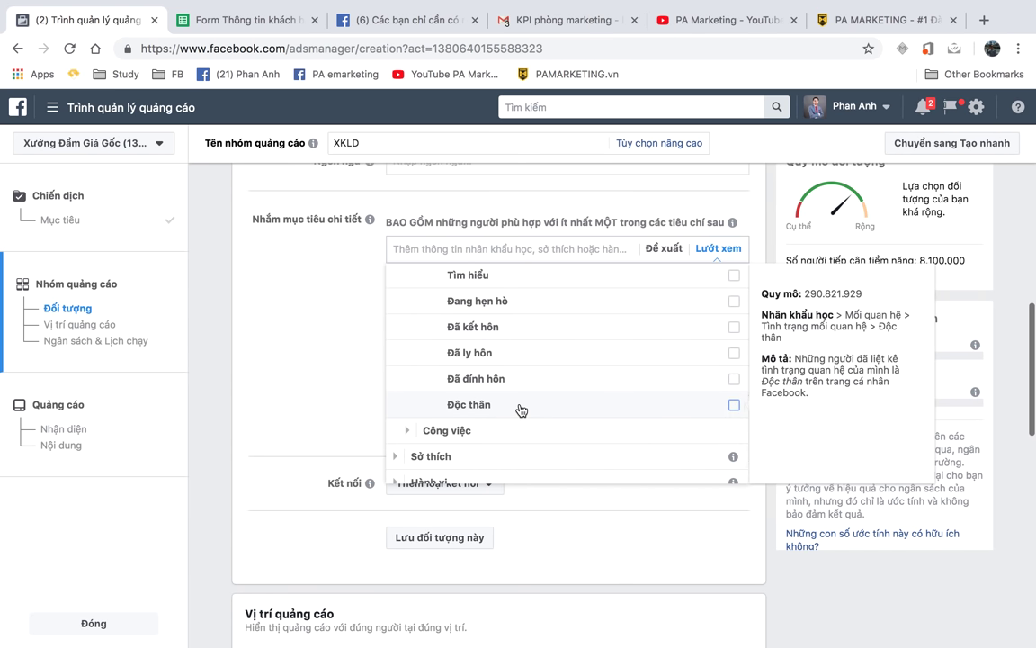
scroll(520, 409, "up", 10)
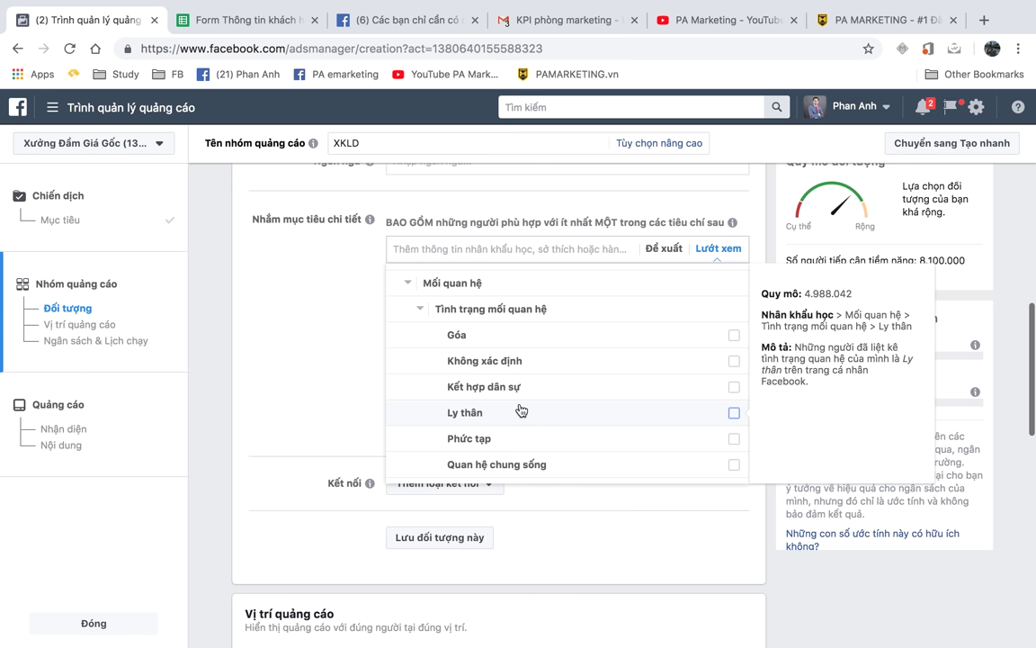
scroll(520, 411, "down", 3)
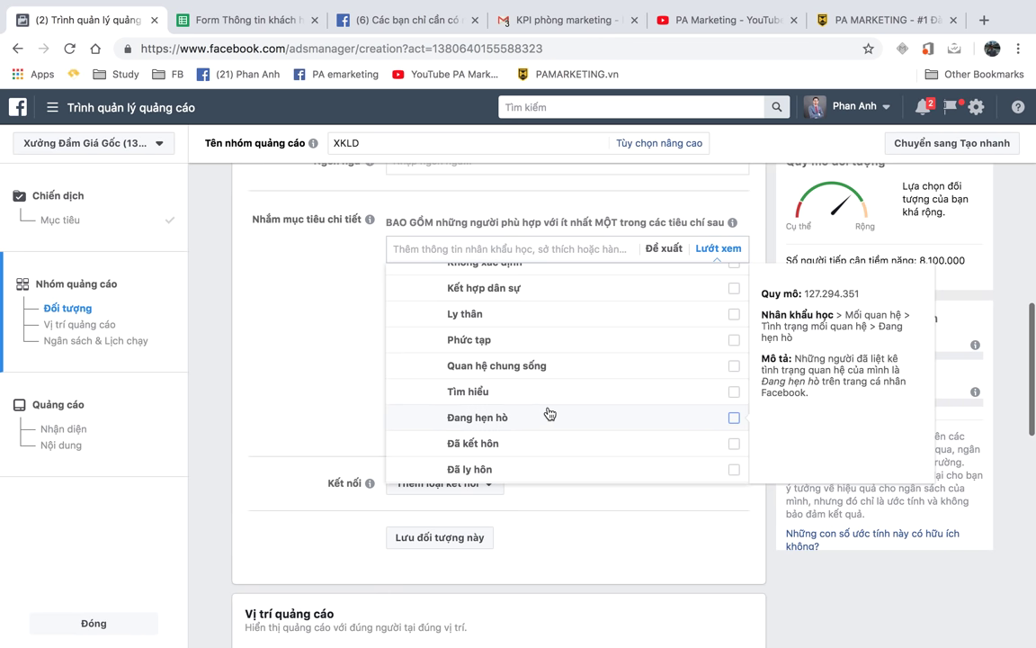
scroll(548, 412, "down", 2)
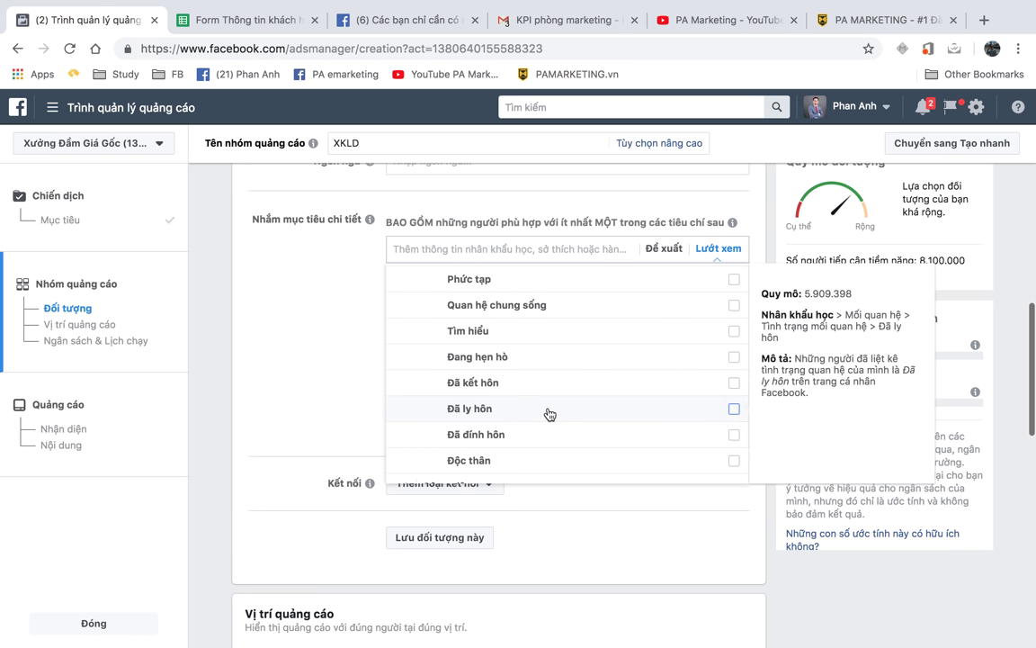
scroll(547, 413, "down", 3)
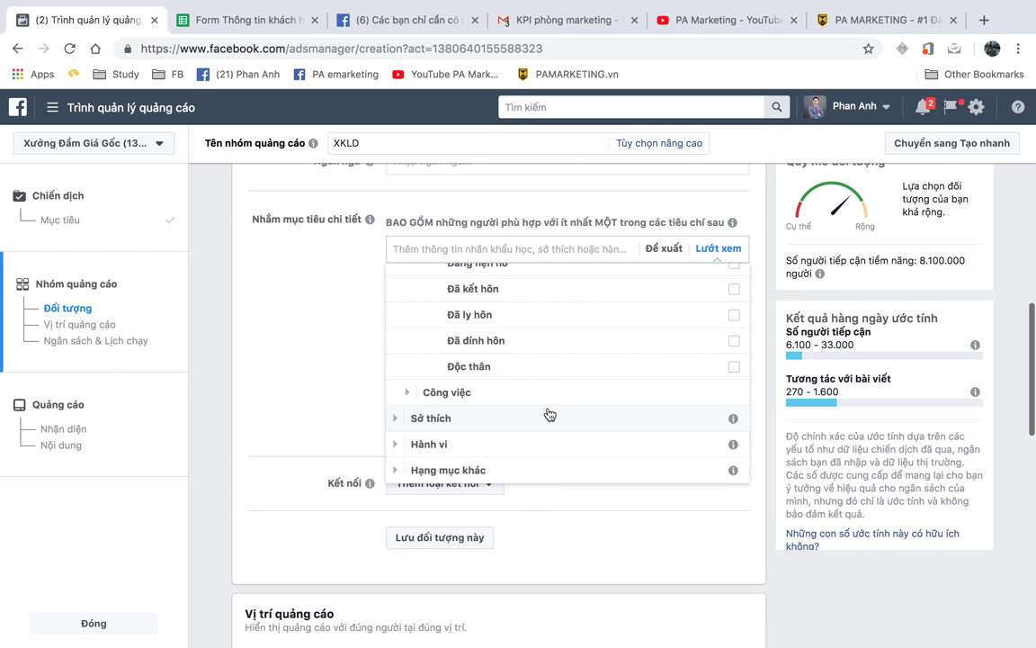
Step: Expand Công việc and try employer searches for 'fpt' and 'vnpt'
left_click(407, 401)
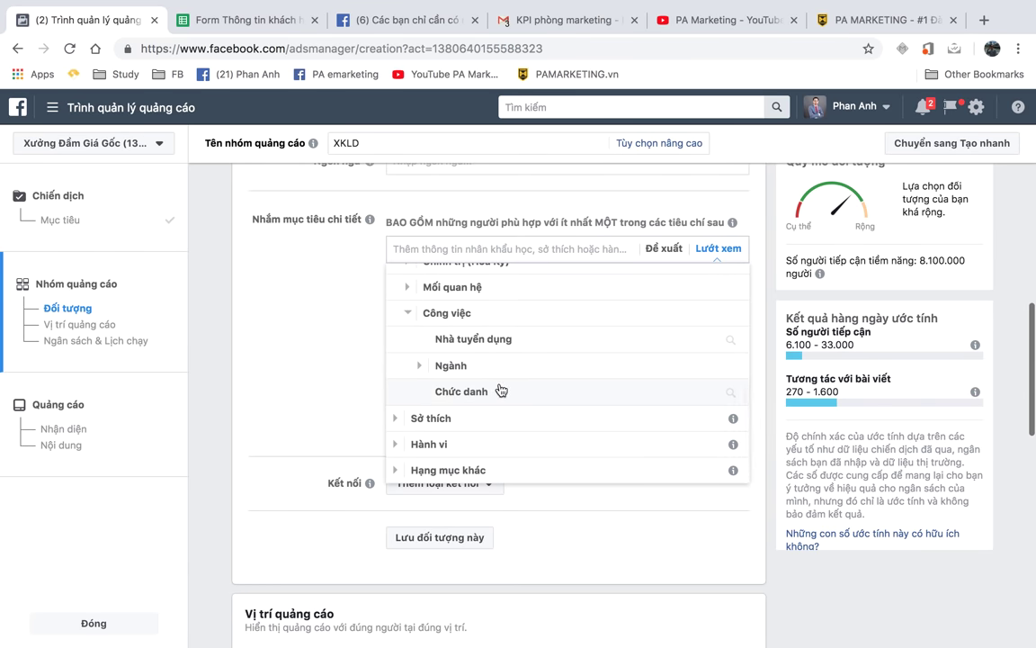
scroll(499, 389, "up", 2)
scroll(501, 389, "down", 1)
left_click(477, 360)
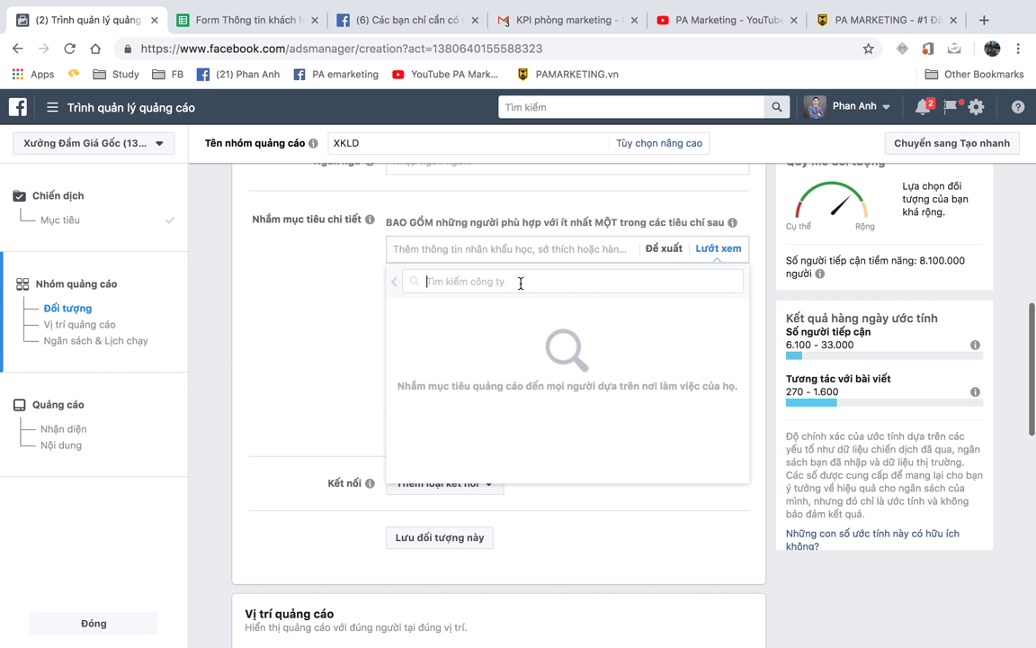
type("fpt")
key("BackSpace")
key("BackSpace")
key("BackSpace")
type("vnpt")
left_click(394, 281)
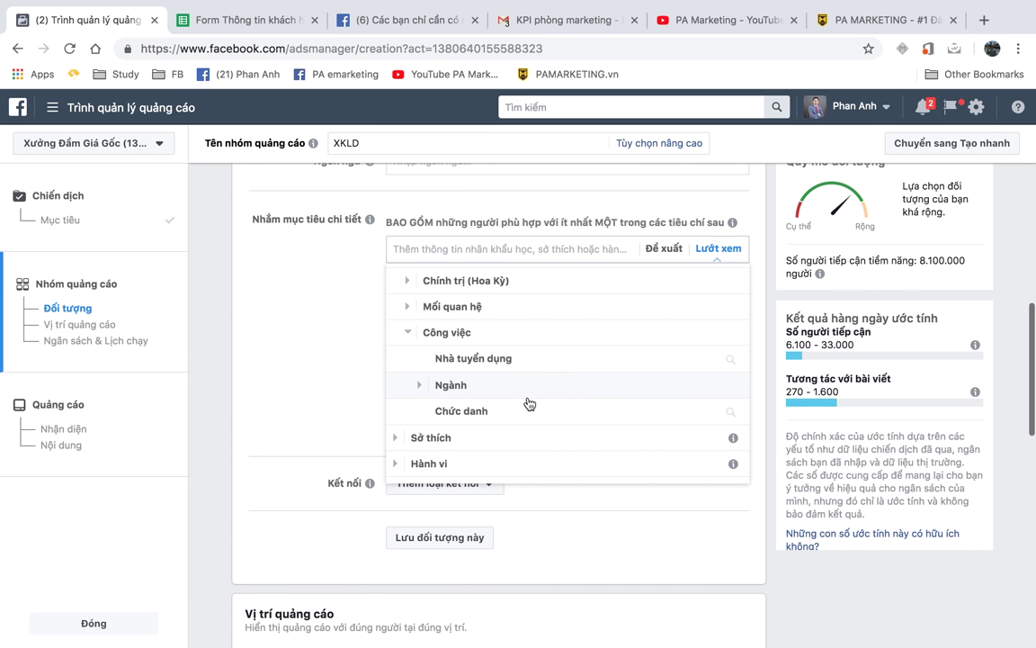
Step: Expand the Ngành industry options under Công việc and review them
scroll(527, 402, "down", 1)
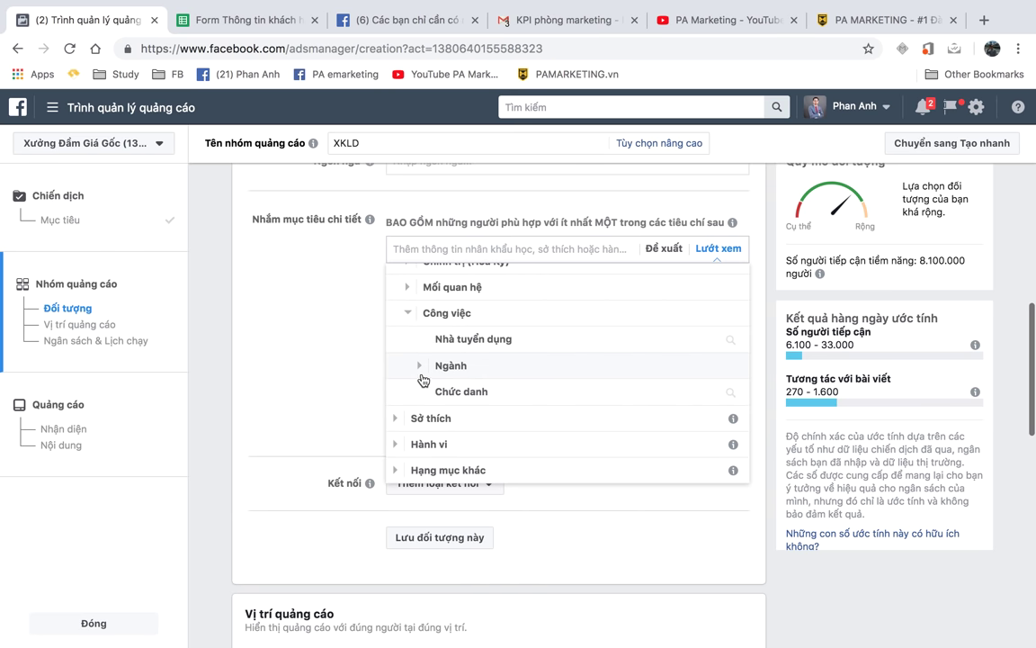
left_click(421, 364)
scroll(504, 365, "down", 3)
scroll(517, 366, "down", 8)
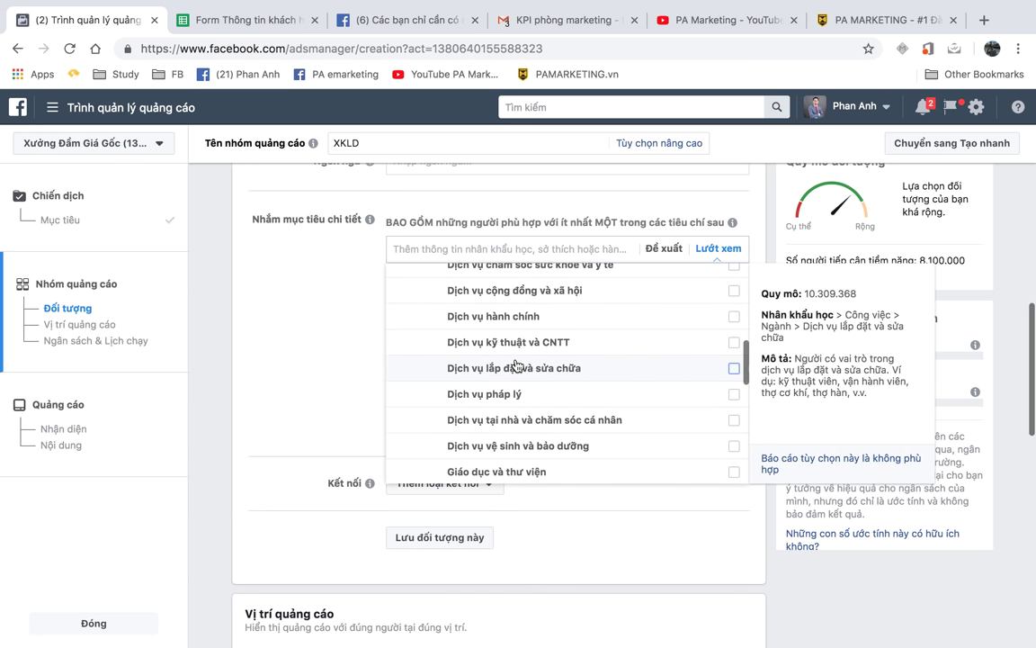
scroll(517, 366, "down", 5)
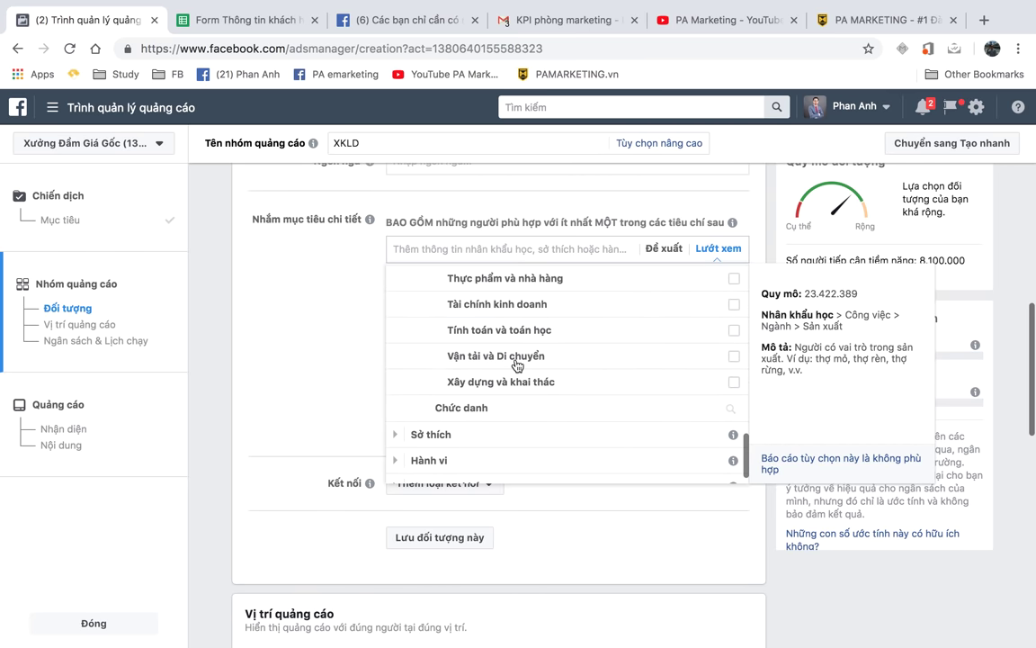
scroll(517, 366, "up", 10)
scroll(517, 365, "up", 5)
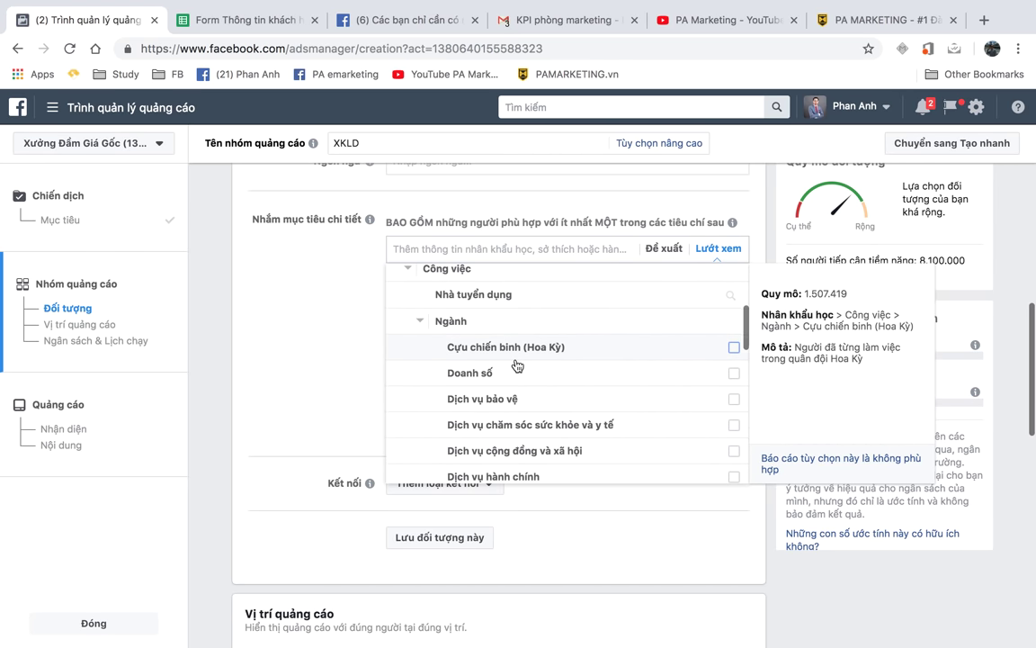
scroll(517, 365, "down", 6)
scroll(517, 365, "down", 6)
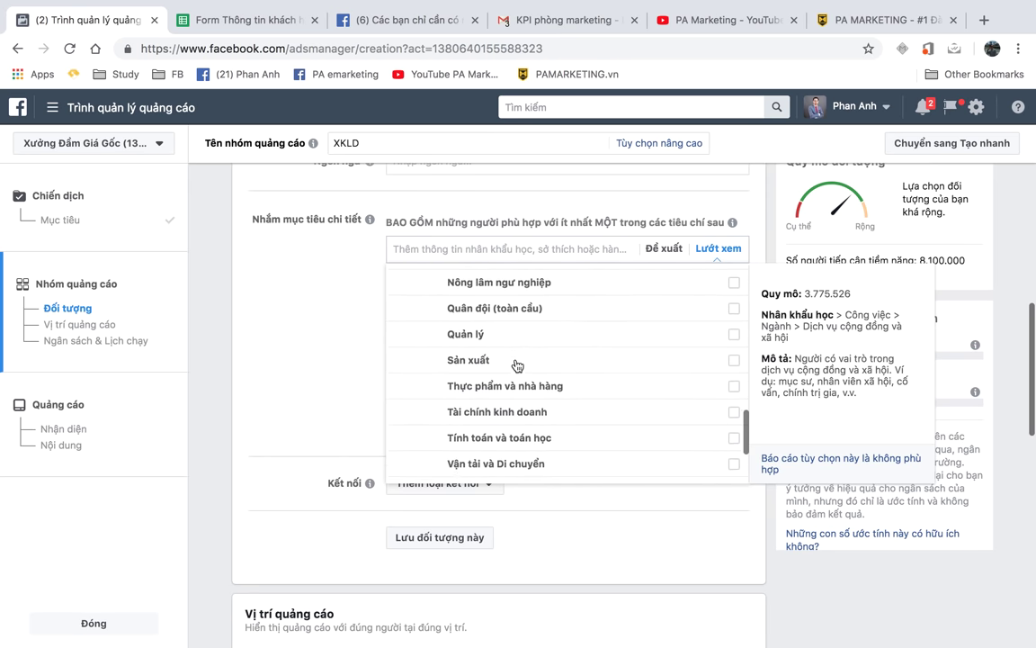
Step: Try job title searches for 'giám dốc', 'direct' and 'manager'
left_click(453, 404)
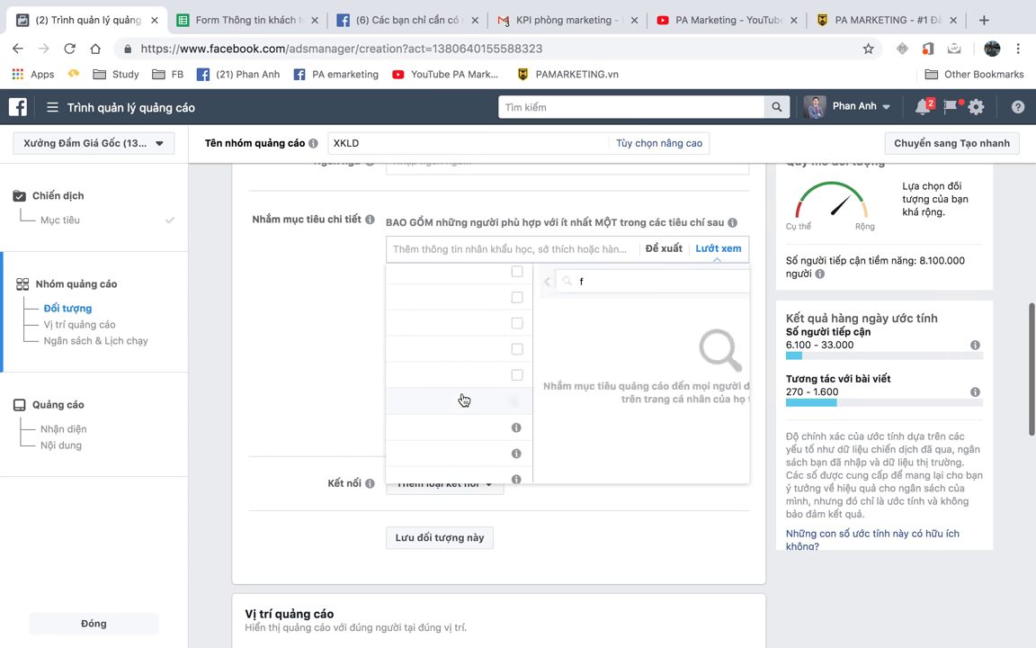
key("BackSpace")
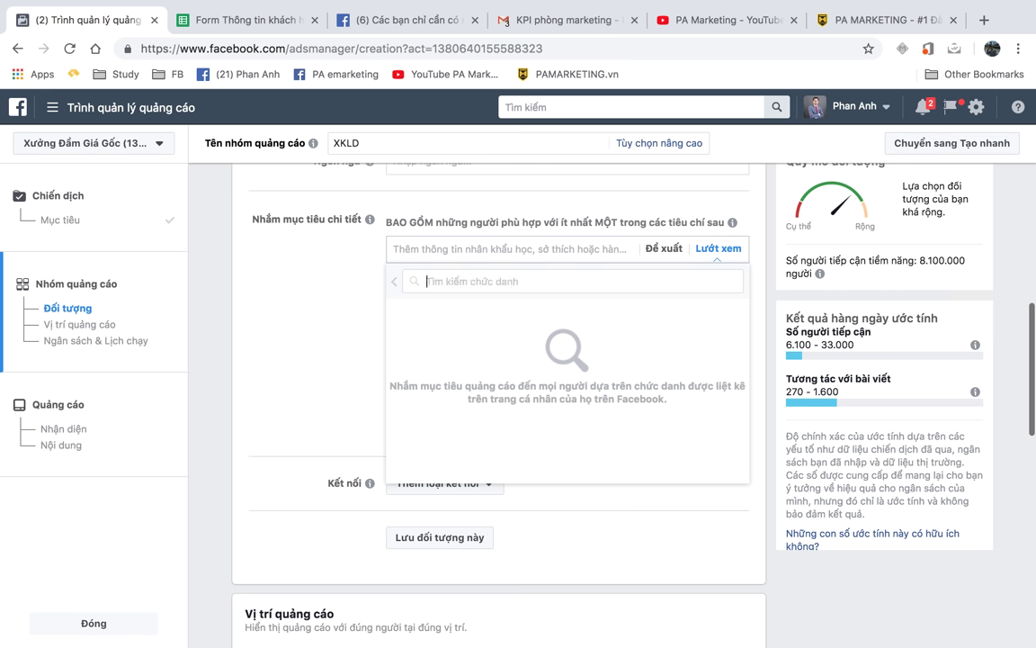
type("giám d")
type("ốc")
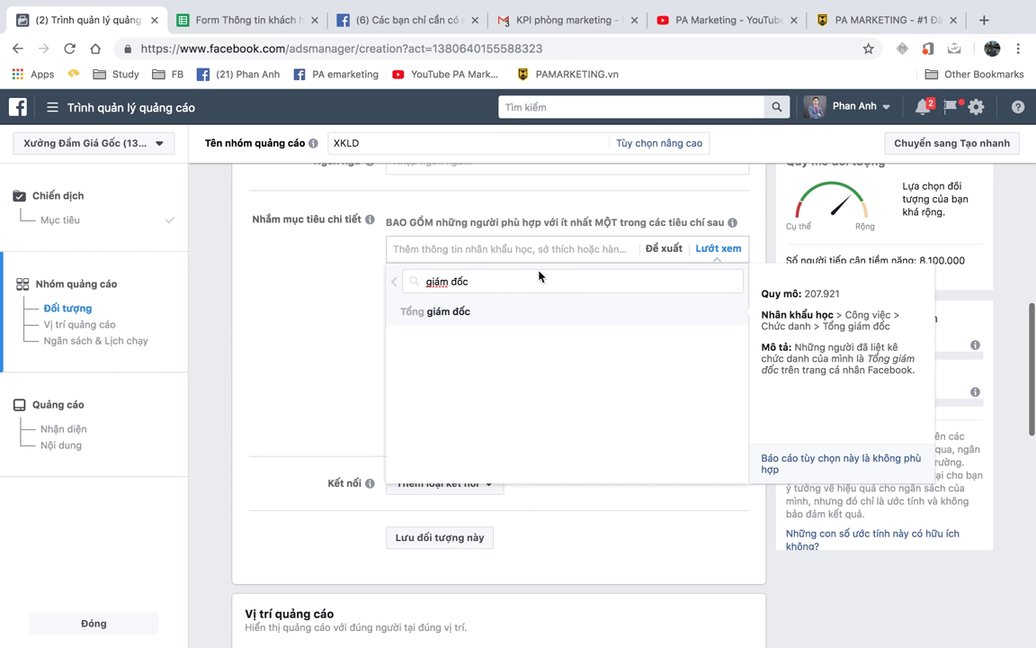
key("BackSpace")
key("BackSpace")
key("BackSpace")
key("BackSpace")
key("BackSpace")
key("BackSpace")
key("BackSpace")
key("BackSpace")
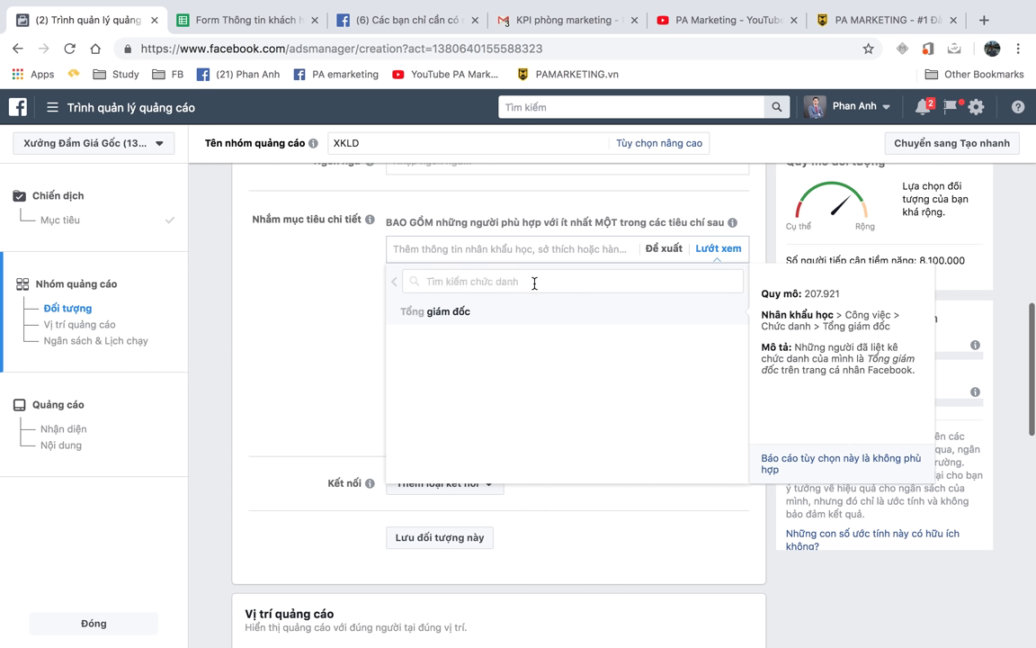
type("direct")
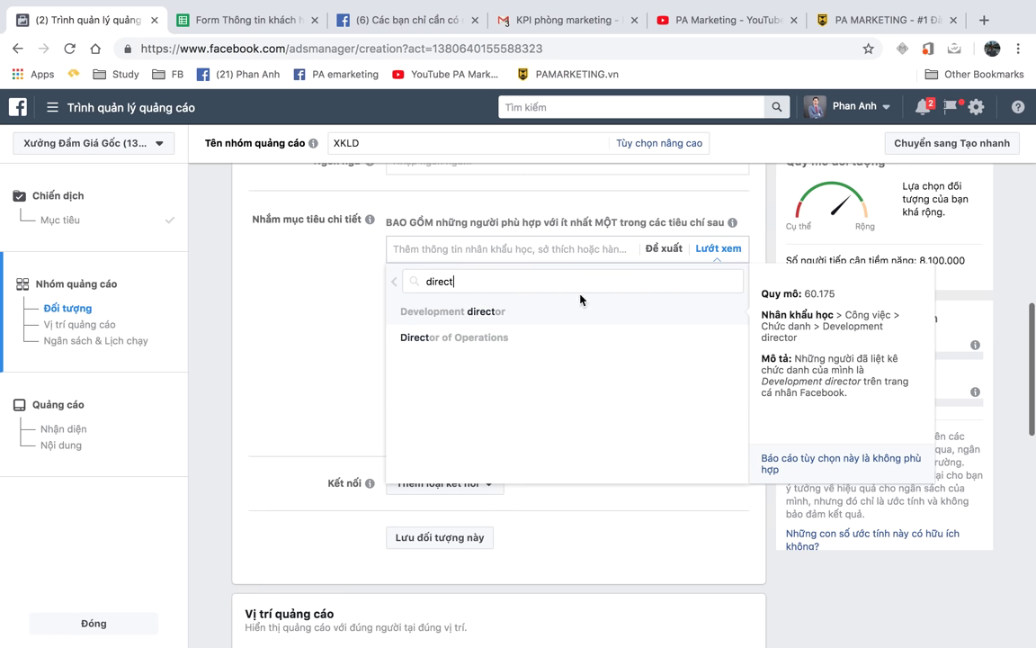
key("BackSpace")
key("BackSpace")
key("BackSpace")
key("BackSpace")
key("BackSpace")
key("BackSpace")
type("ma")
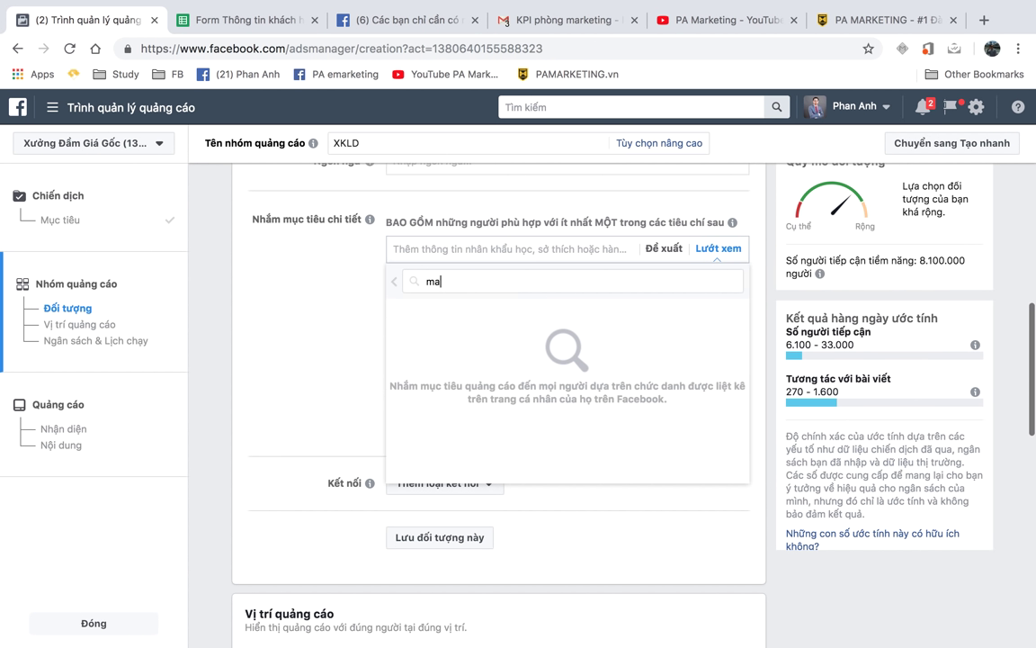
type("nager")
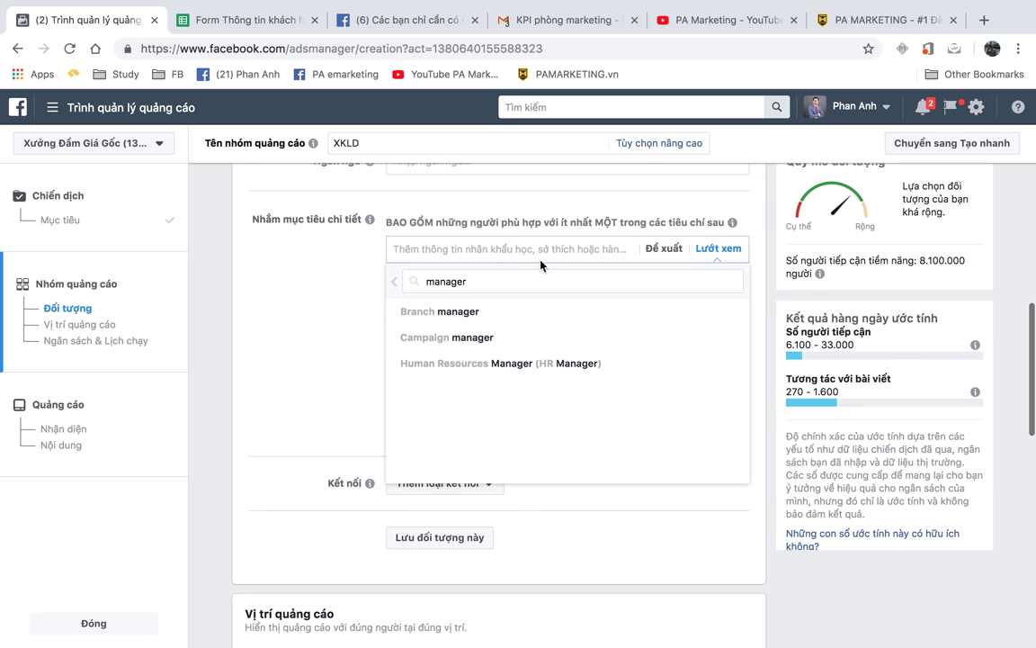
left_click(393, 282)
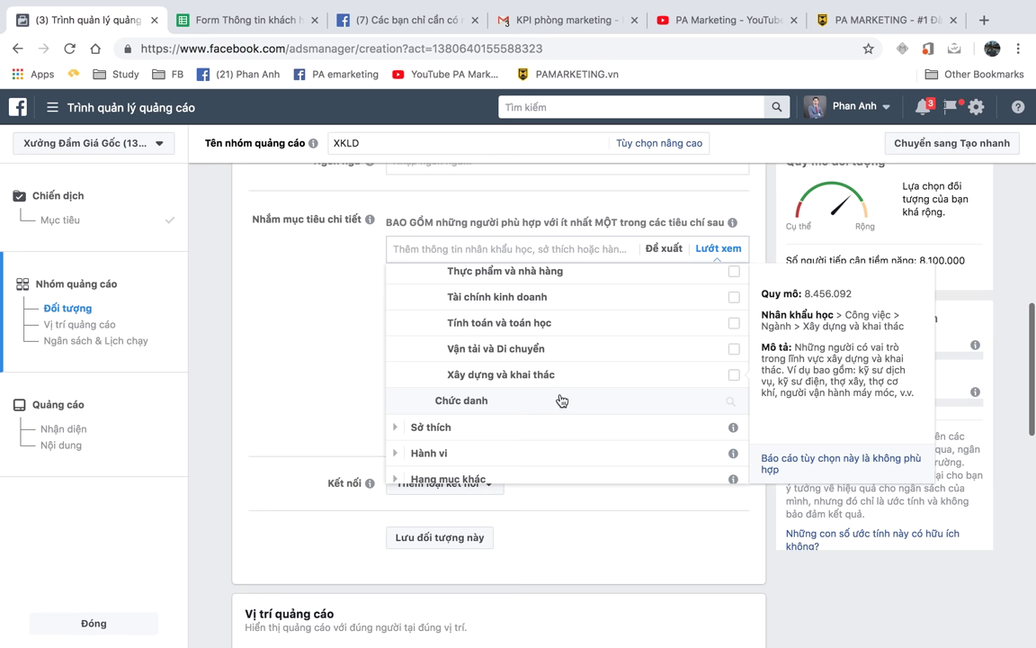
Step: Collapse Công việc and expand the Sở thích interests category
scroll(561, 400, "up", 1)
scroll(561, 400, "down", 1)
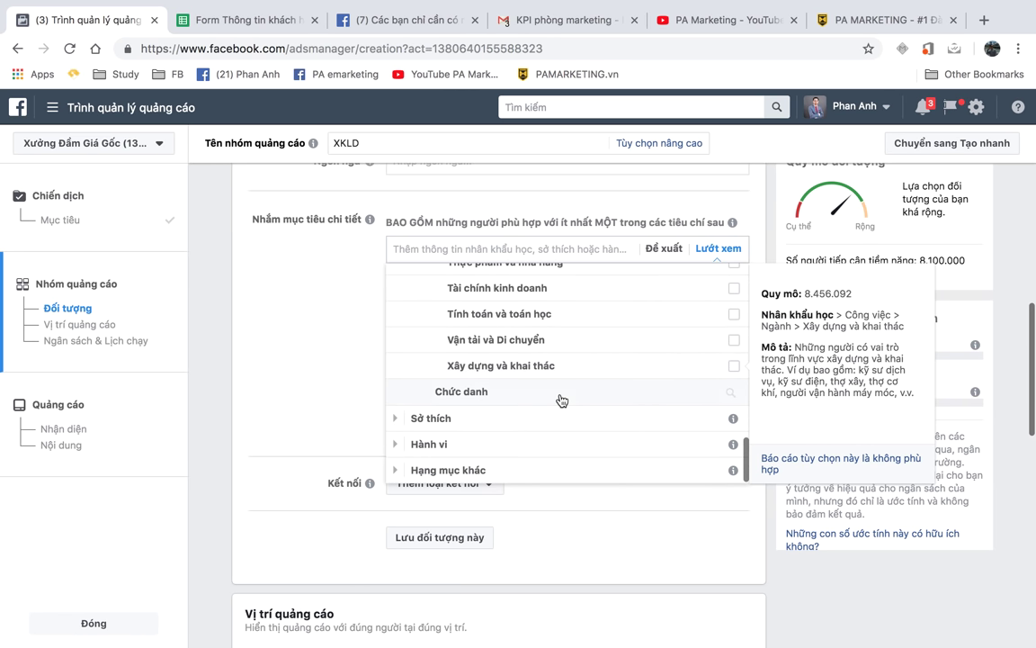
scroll(494, 409, "up", 10)
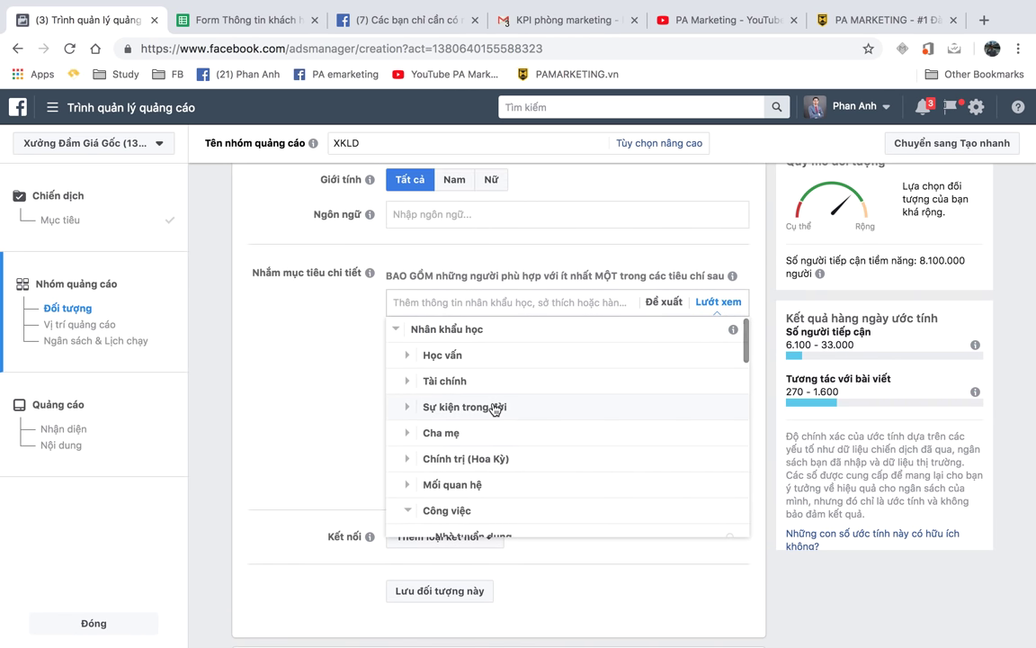
scroll(548, 420, "down", 3)
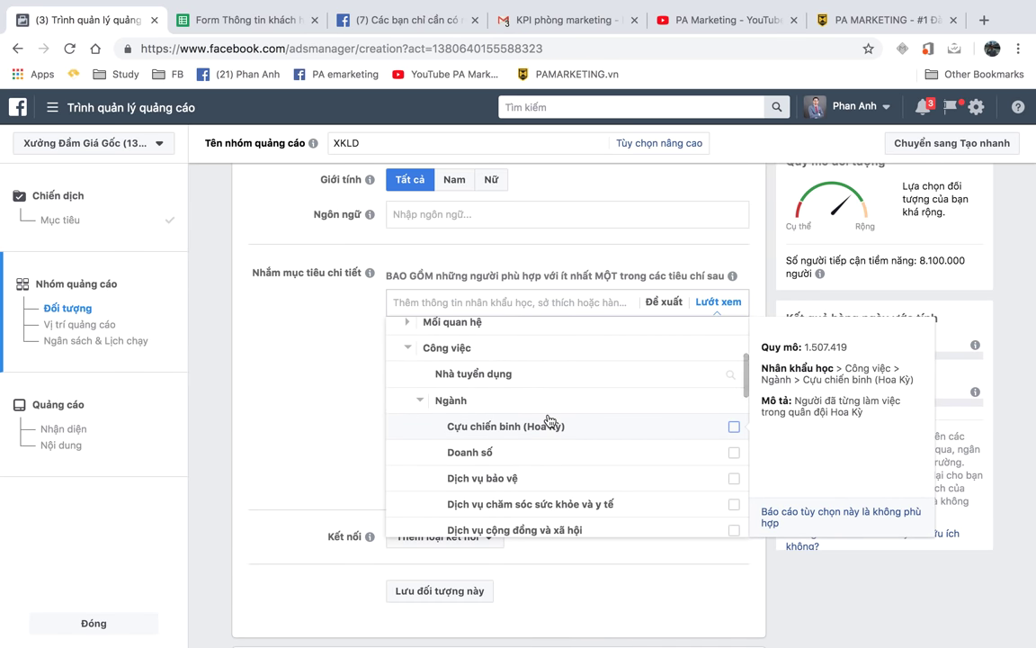
left_click(406, 350)
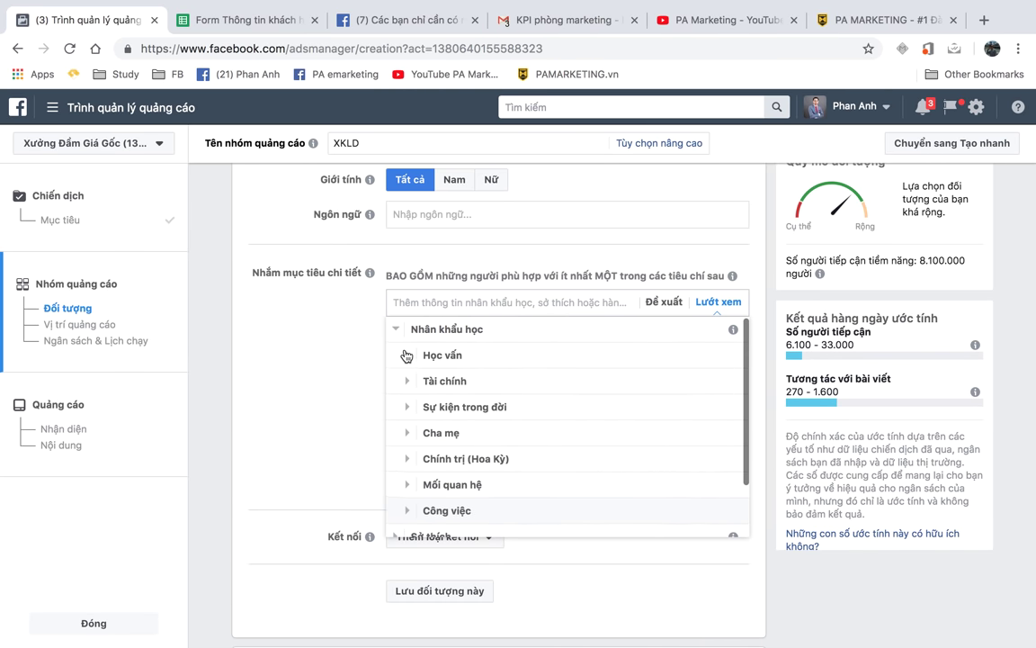
scroll(491, 418, "down", 1)
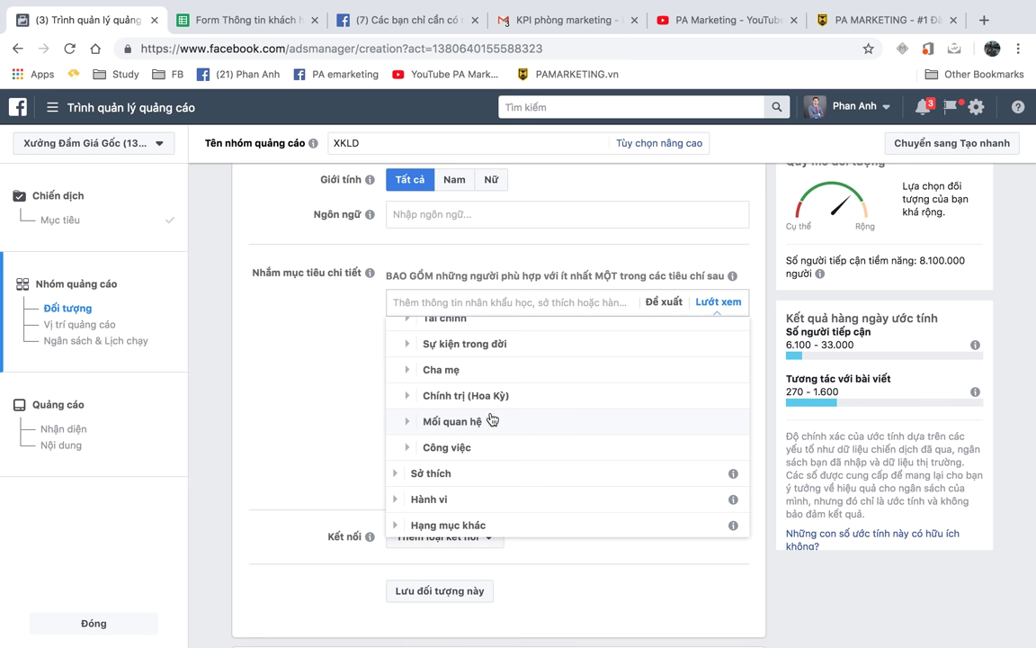
scroll(492, 419, "up", 1)
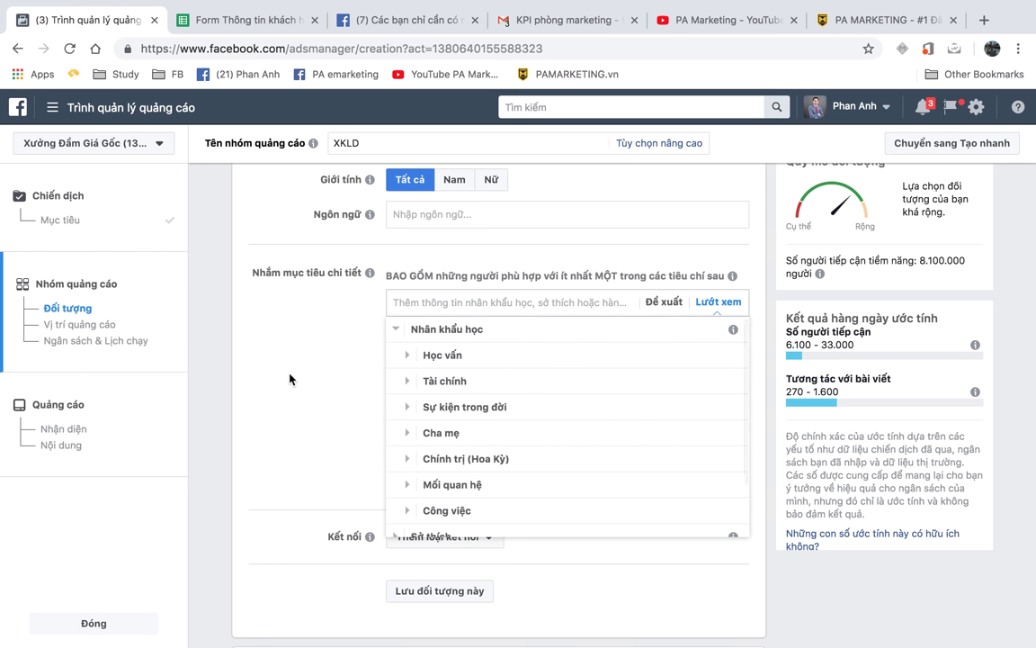
scroll(290, 379, "down", 1)
scroll(491, 322, "down", 1)
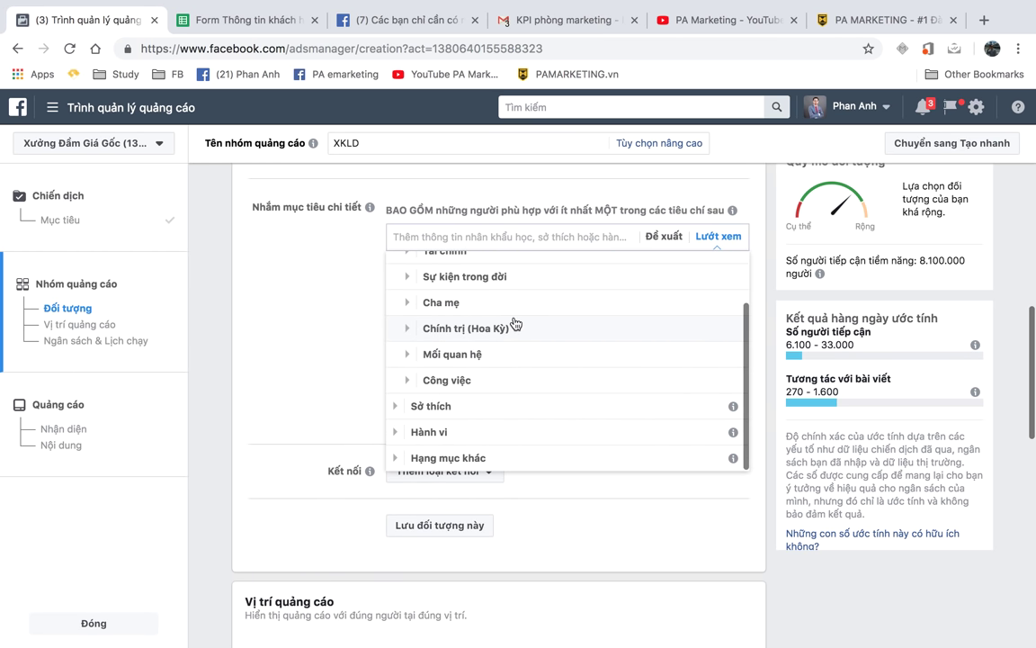
left_click(393, 412)
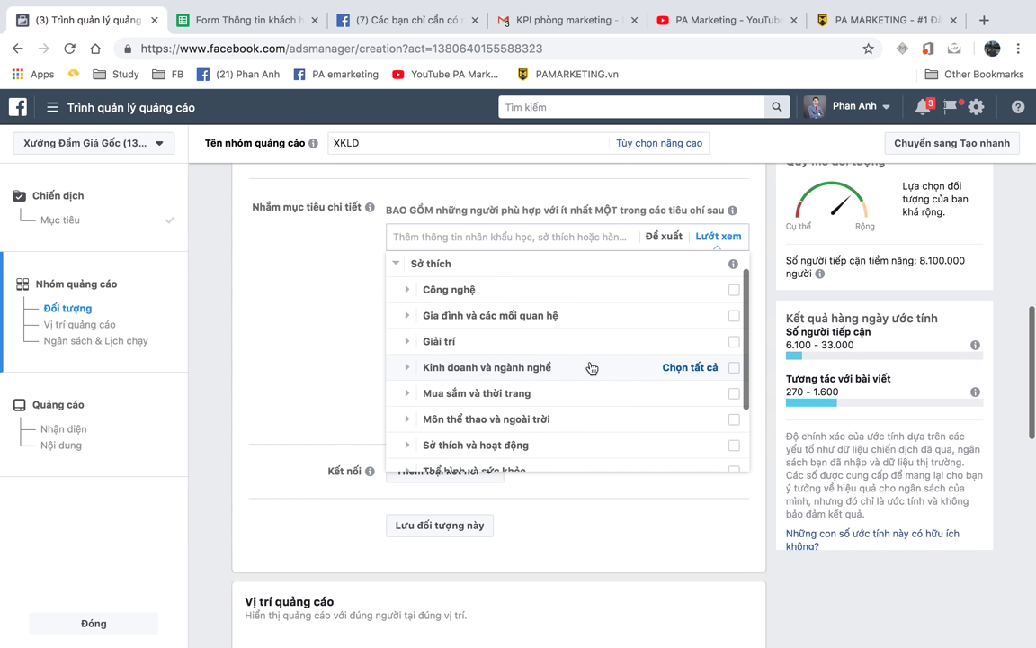
Step: Expand the Công nghệ and Gia đình và các mối quan hệ interest categories
left_click(406, 288)
scroll(407, 300, "down", 1)
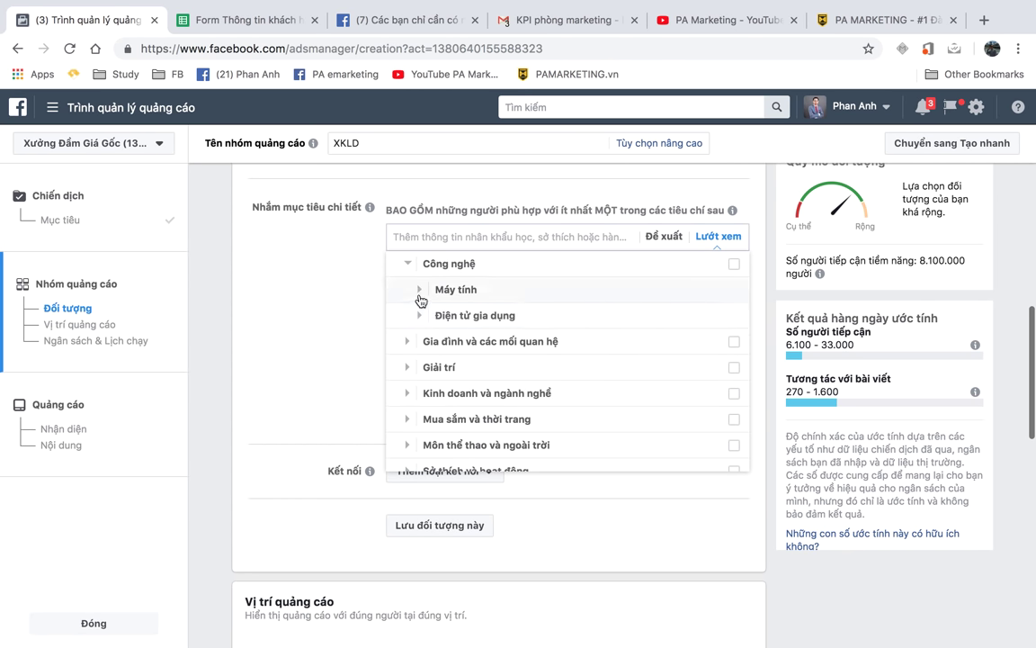
scroll(594, 388, "down", 1)
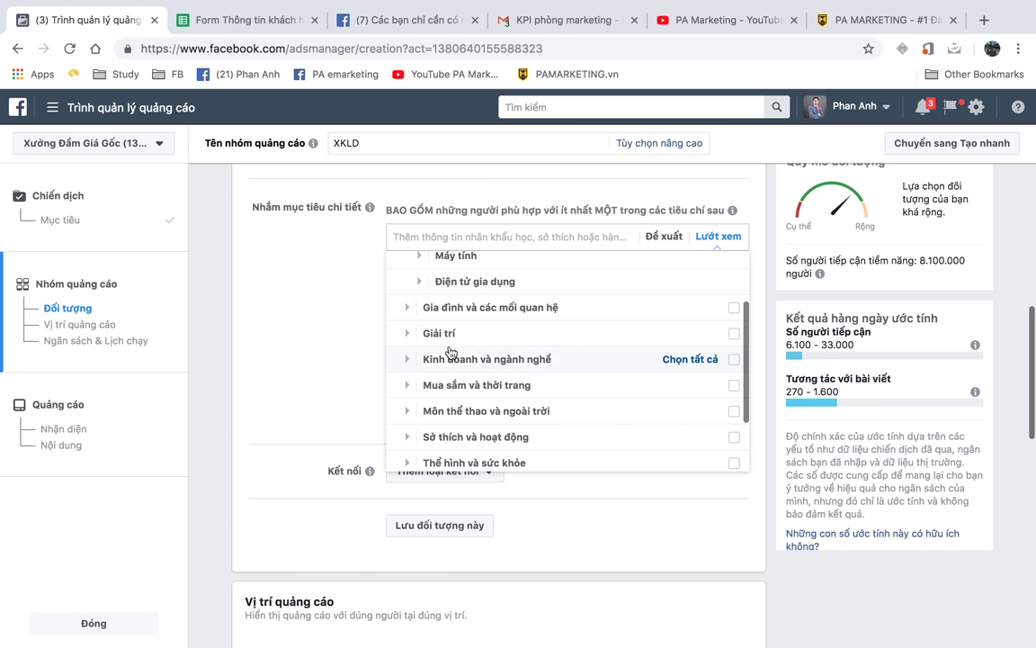
left_click(407, 307)
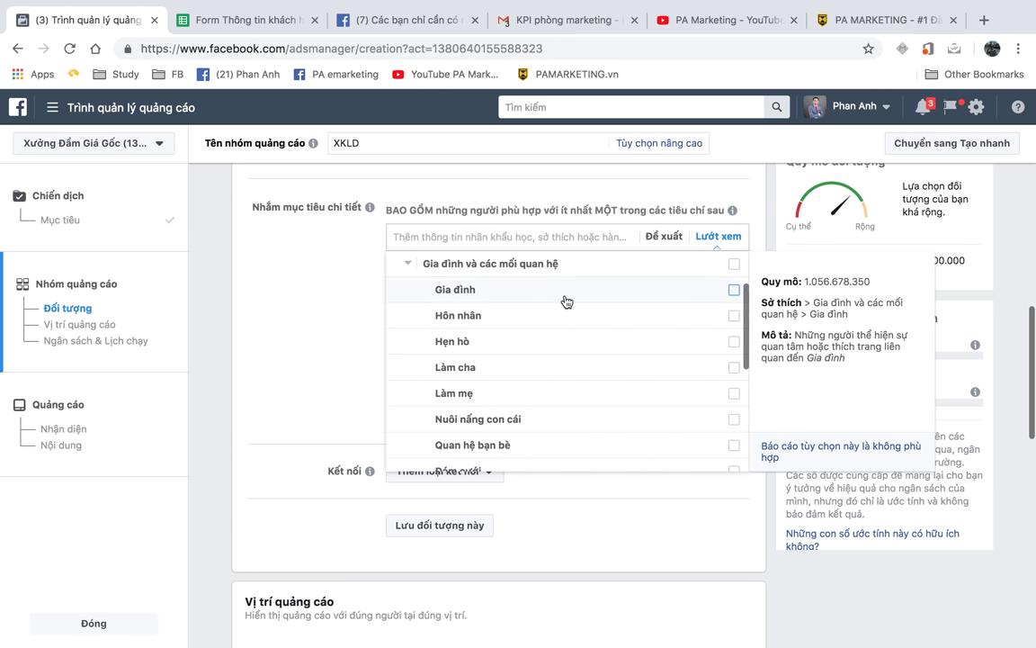
scroll(596, 332, "down", 5)
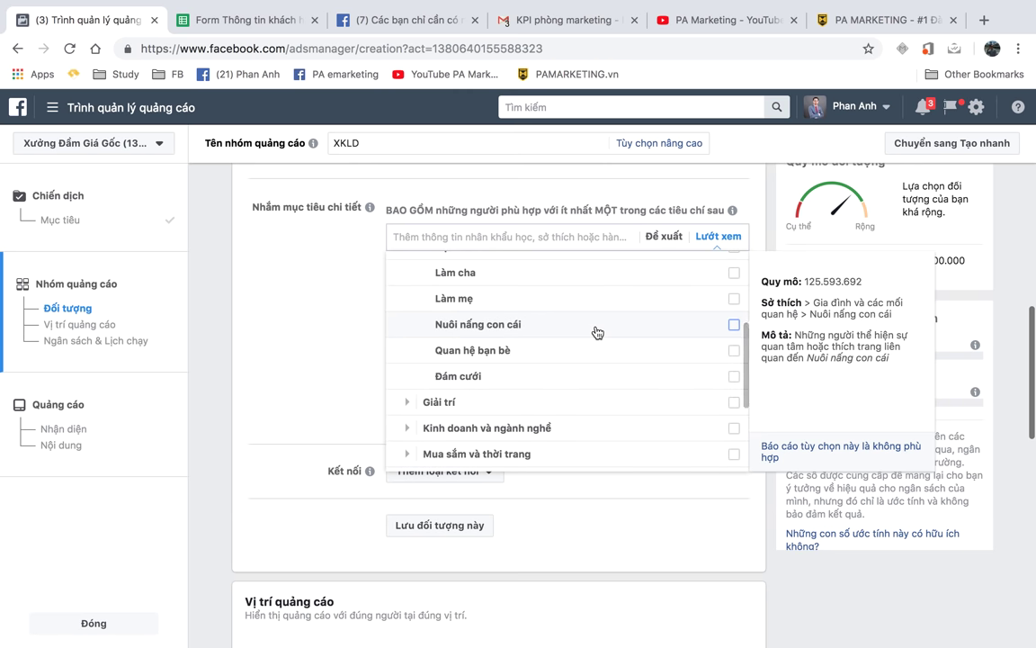
Step: Expand Giải trí and its Chương trình truyền hình, Phim and Sự kiện trực tiếp sub-interests
left_click(420, 338)
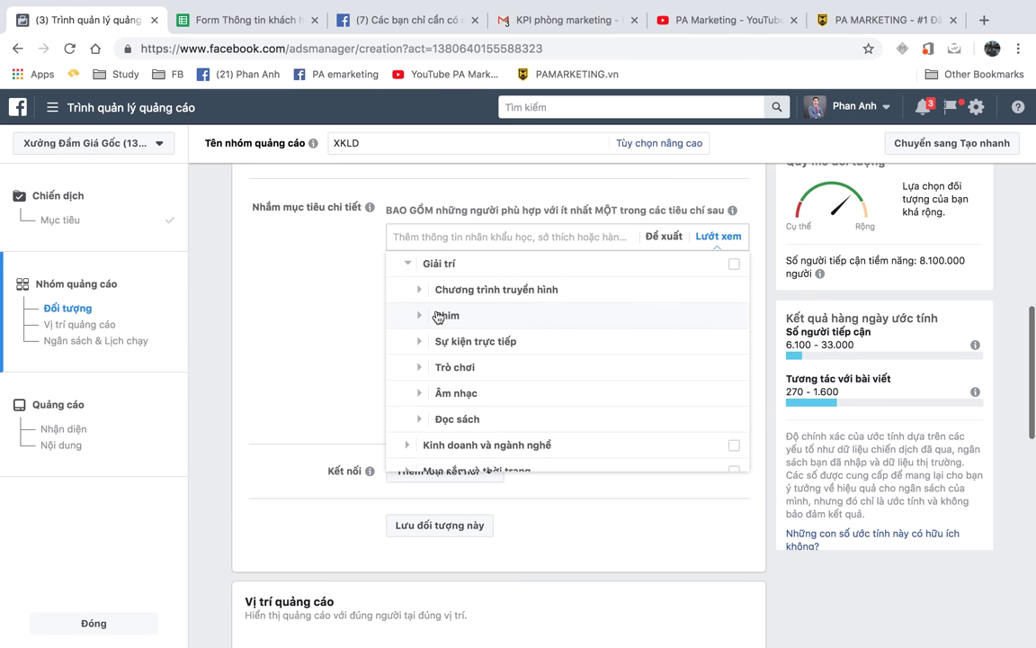
left_click(421, 292)
scroll(499, 377, "down", 3)
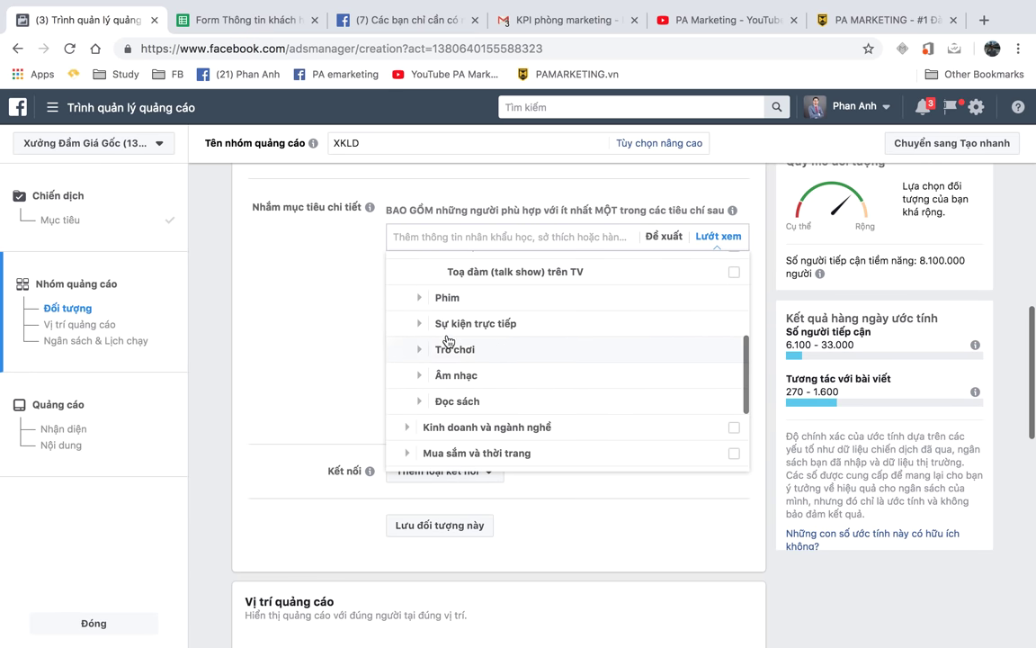
left_click(419, 298)
scroll(594, 358, "down", 4)
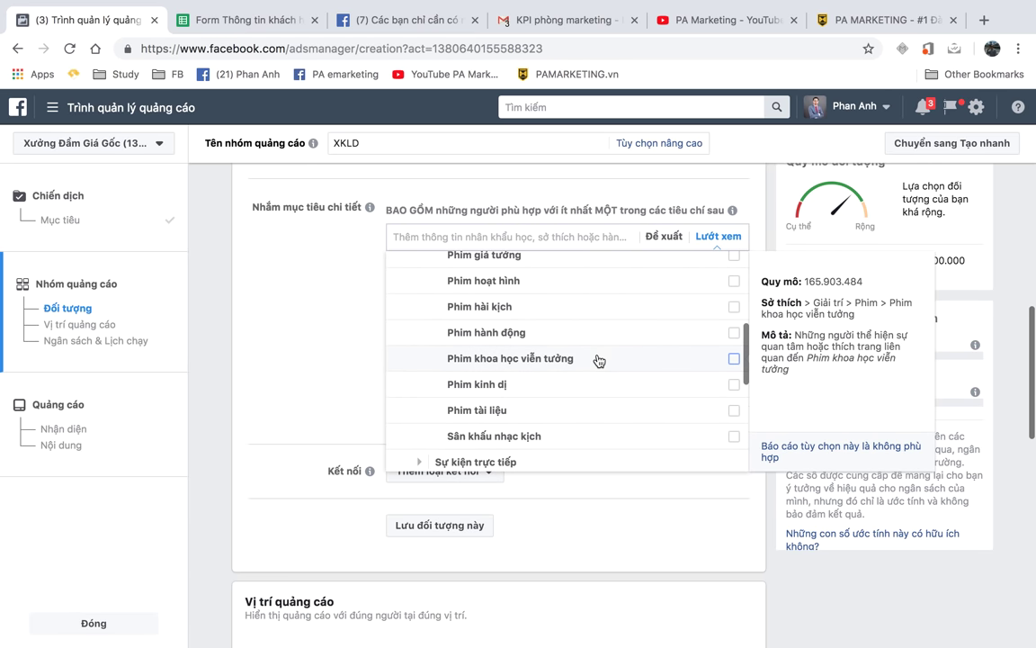
scroll(598, 359, "down", 3)
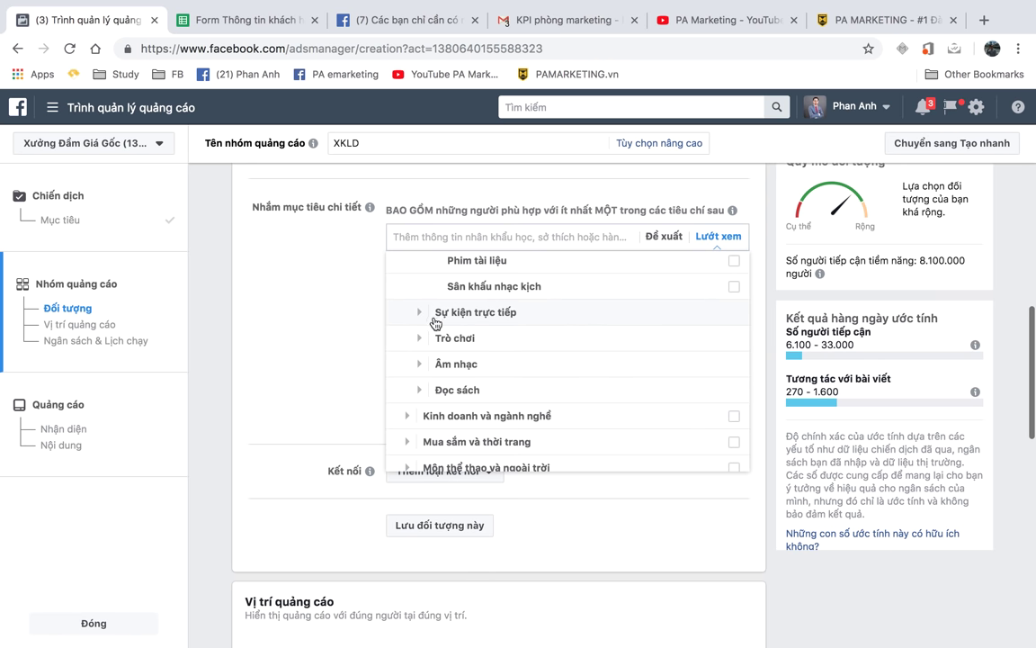
left_click(417, 316)
scroll(536, 324, "down", 2)
scroll(550, 338, "down", 5)
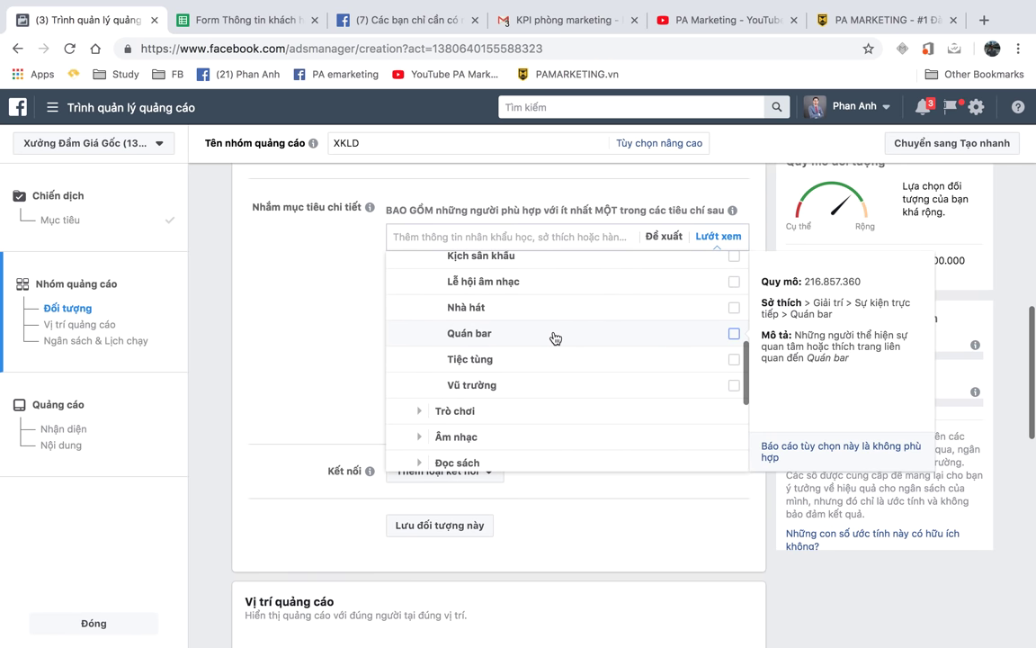
scroll(544, 337, "down", 2)
Step: Expand the Trò chơi, Âm nhạc and Đọc sách sub-interests under Giải trí
left_click(419, 303)
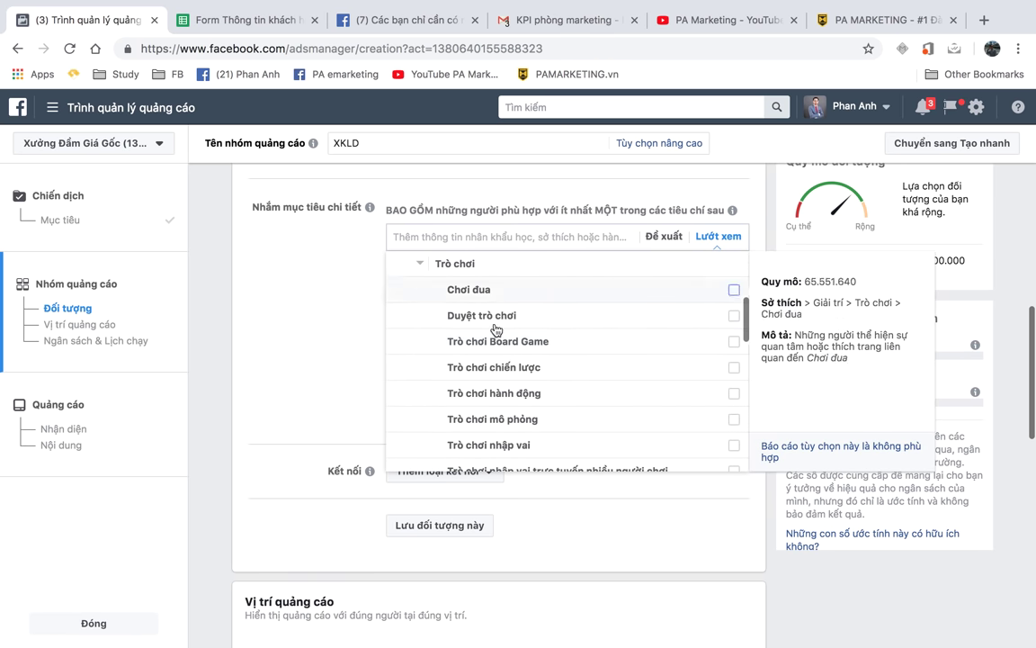
scroll(604, 367, "down", 7)
scroll(604, 370, "down", 7)
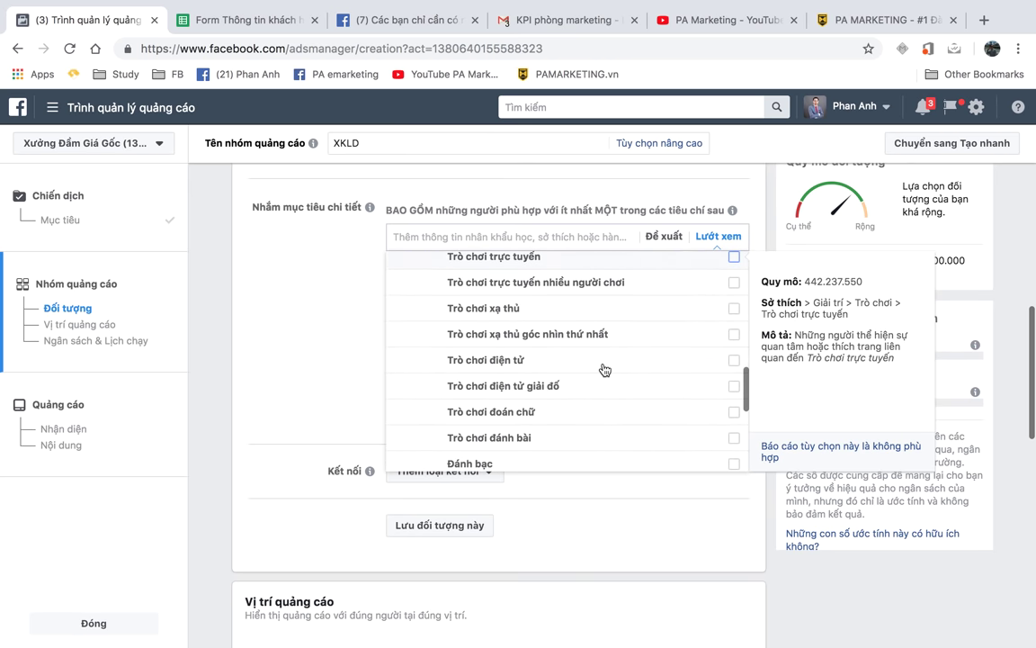
scroll(605, 369, "up", 10)
scroll(605, 370, "down", 8)
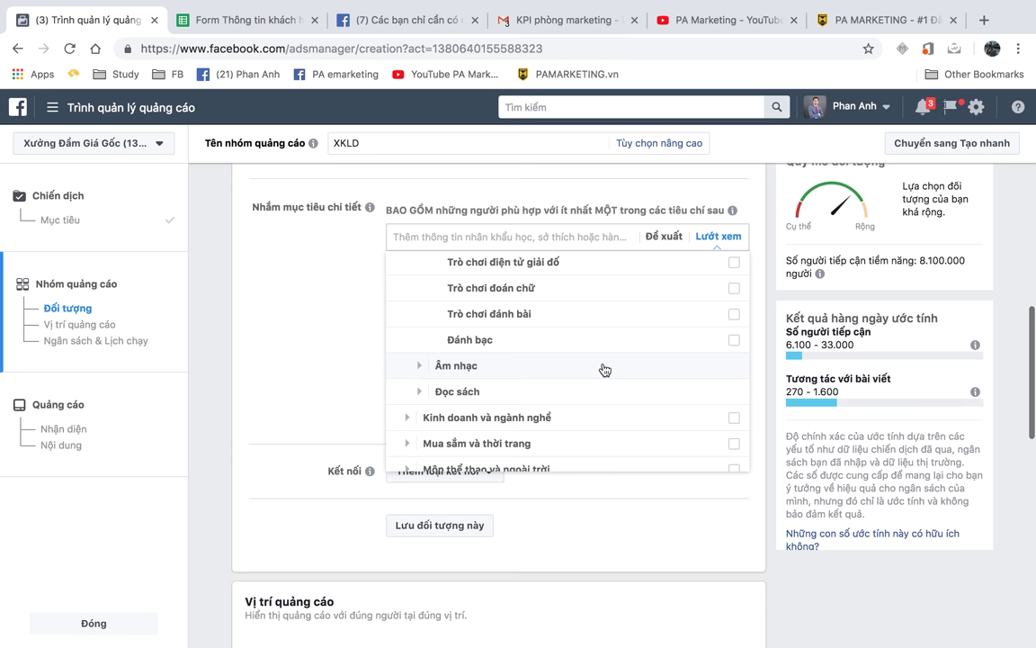
scroll(604, 370, "down", 2)
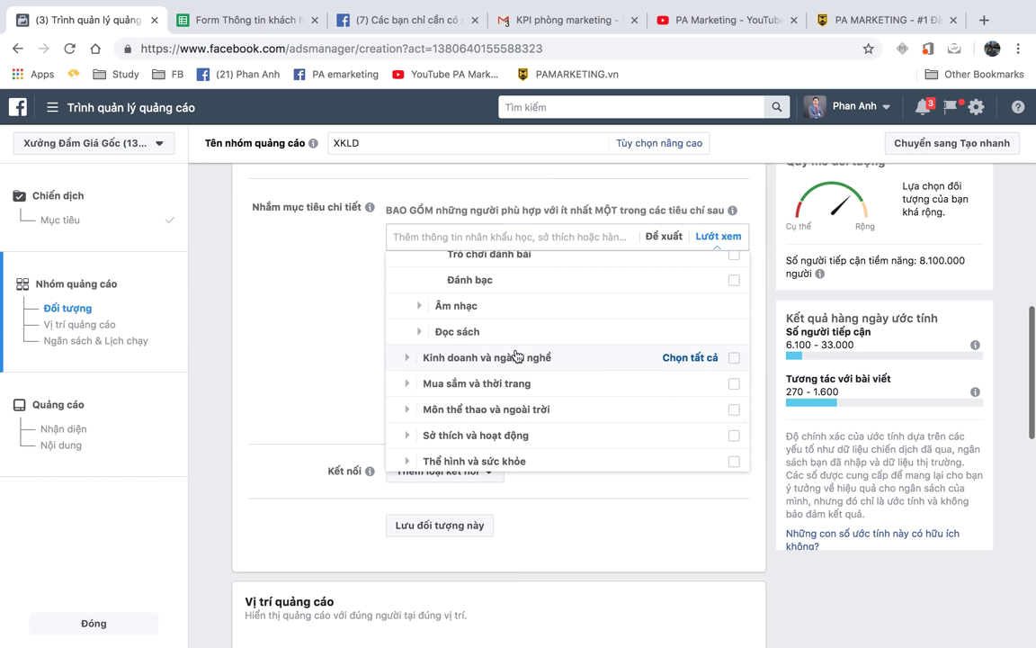
left_click(418, 309)
scroll(513, 329, "down", 3)
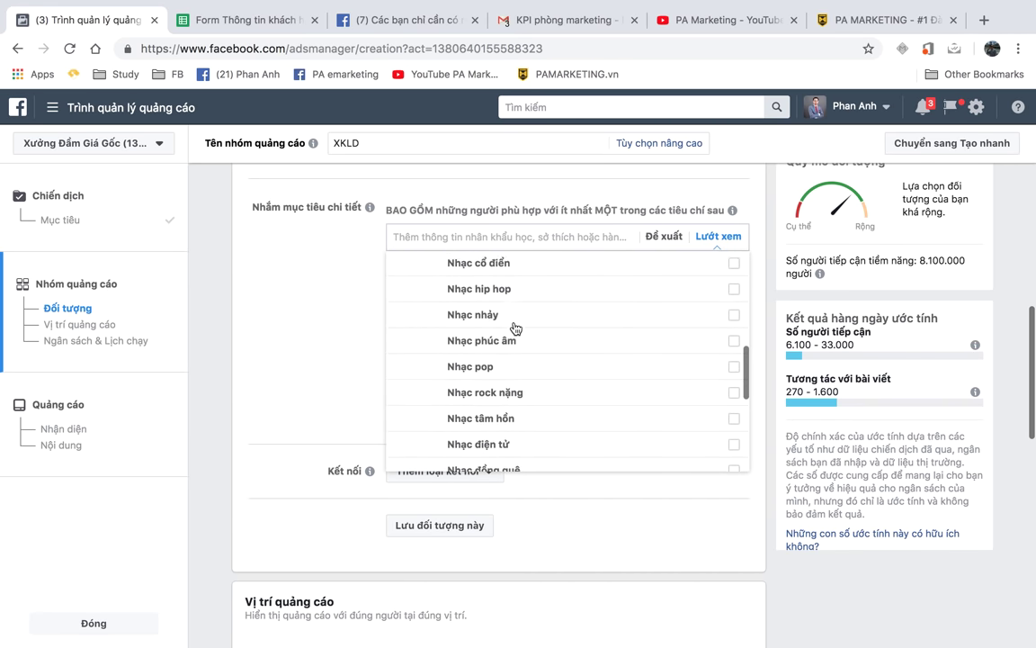
scroll(515, 328, "down", 3)
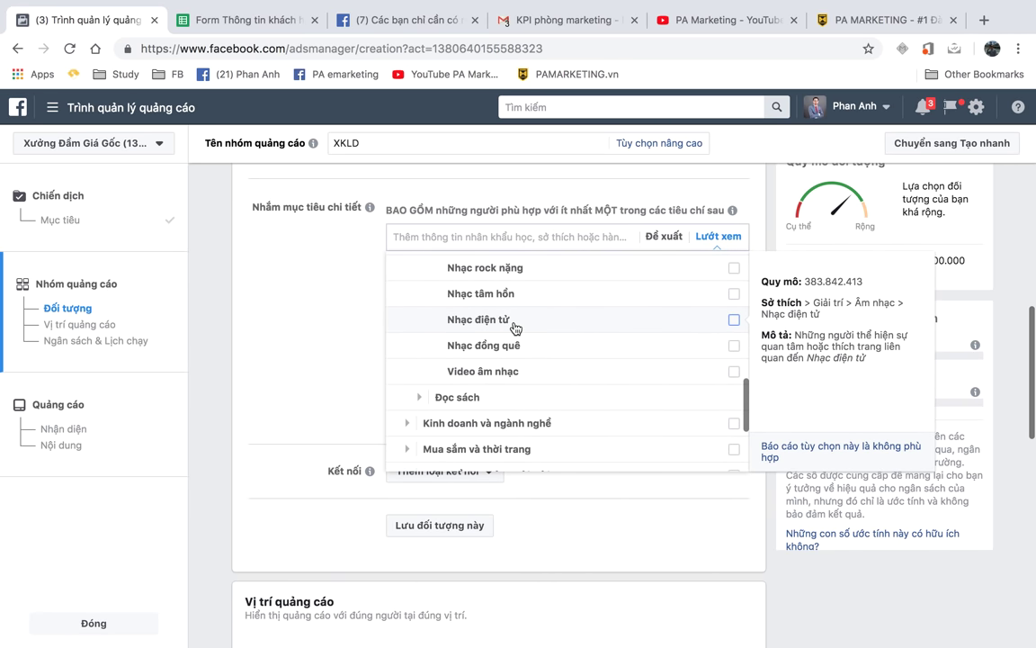
scroll(537, 353, "up", 1)
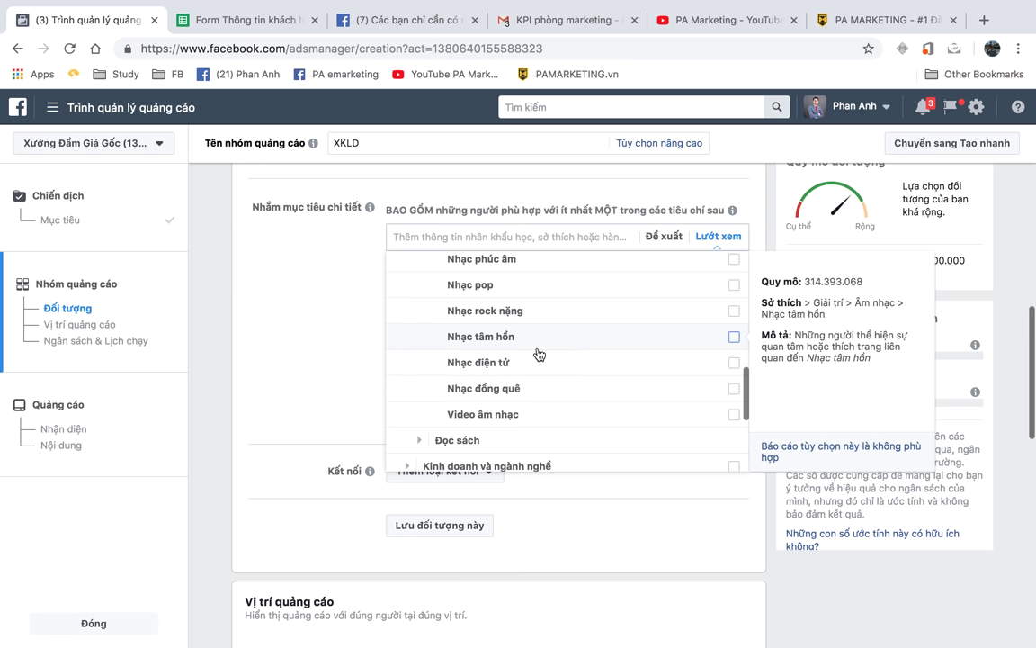
scroll(538, 353, "down", 2)
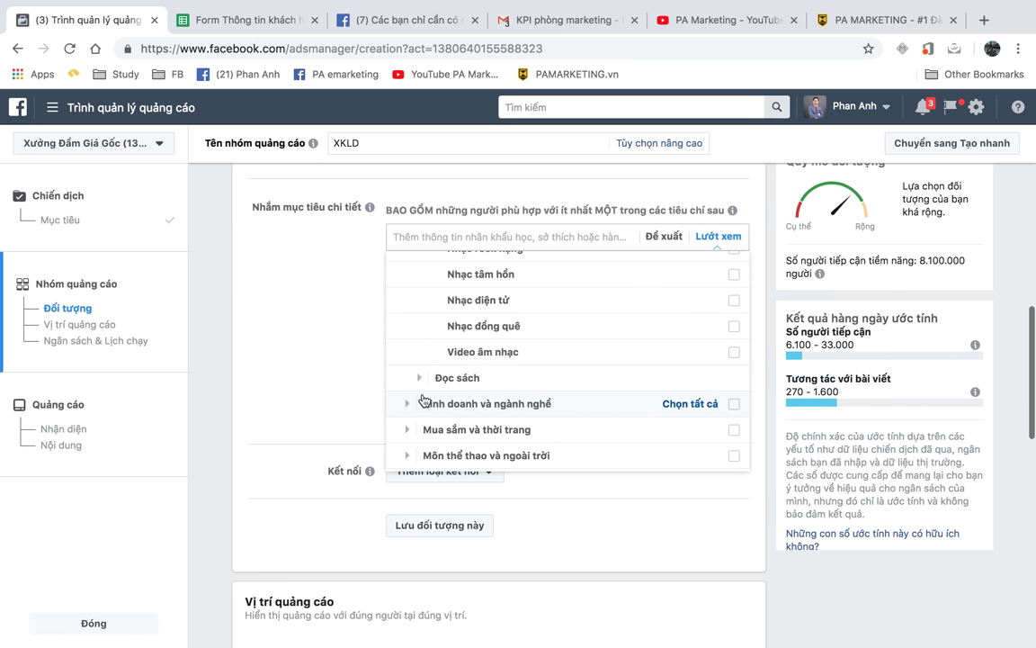
left_click(424, 385)
scroll(503, 360, "down", 8)
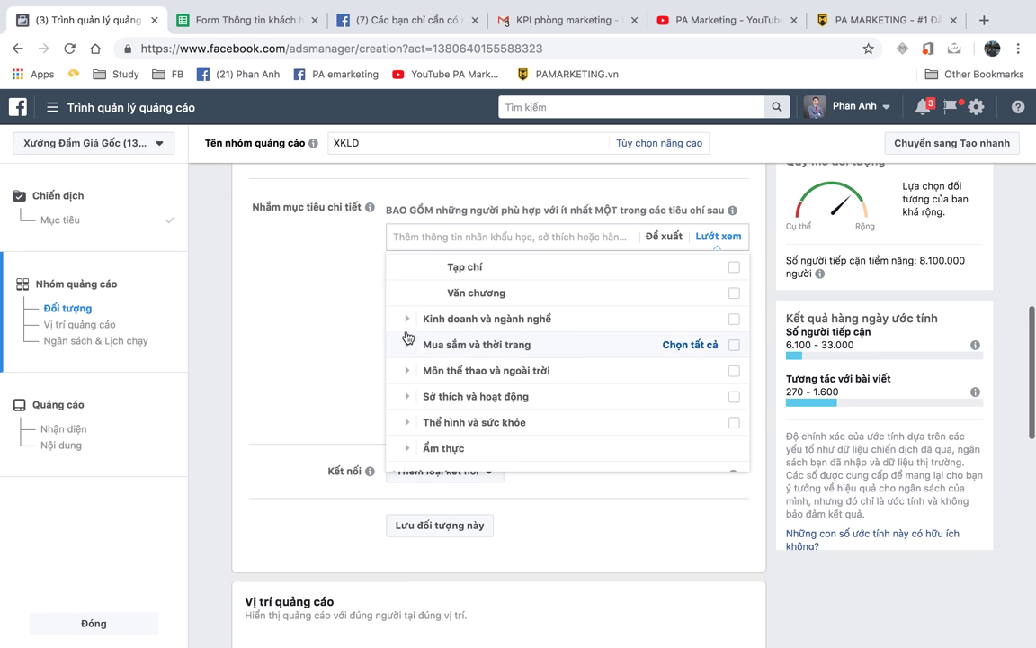
Step: Expand the Kinh doanh và ngành nghề category in Browse and scroll through its list
left_click(407, 321)
scroll(598, 311, "down", 3)
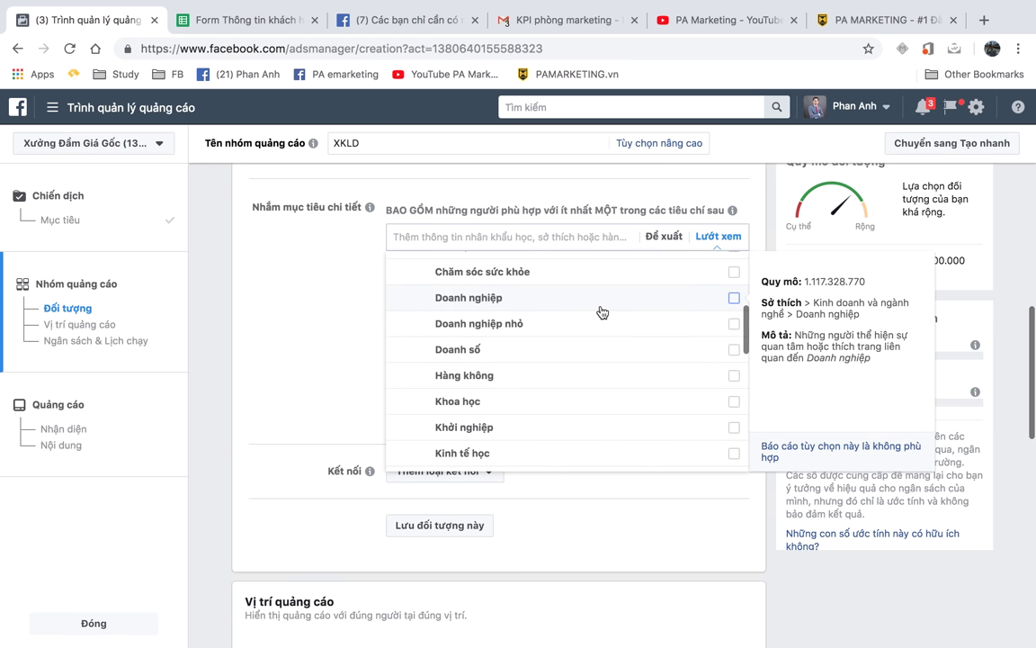
scroll(602, 312, "down", 3)
scroll(601, 312, "down", 1)
scroll(602, 312, "up", 3)
scroll(602, 312, "down", 3)
scroll(602, 312, "down", 1)
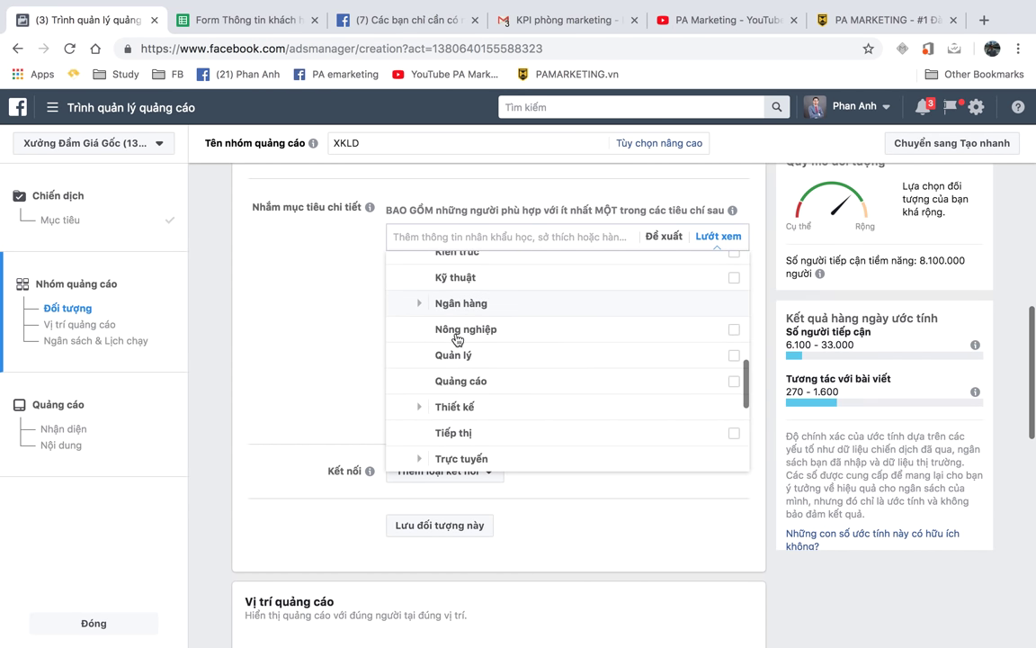
Step: Reveal the Ngân hàng, Thiết kế and Trực tuyến sub-interests
left_click(419, 304)
scroll(556, 361, "down", 3)
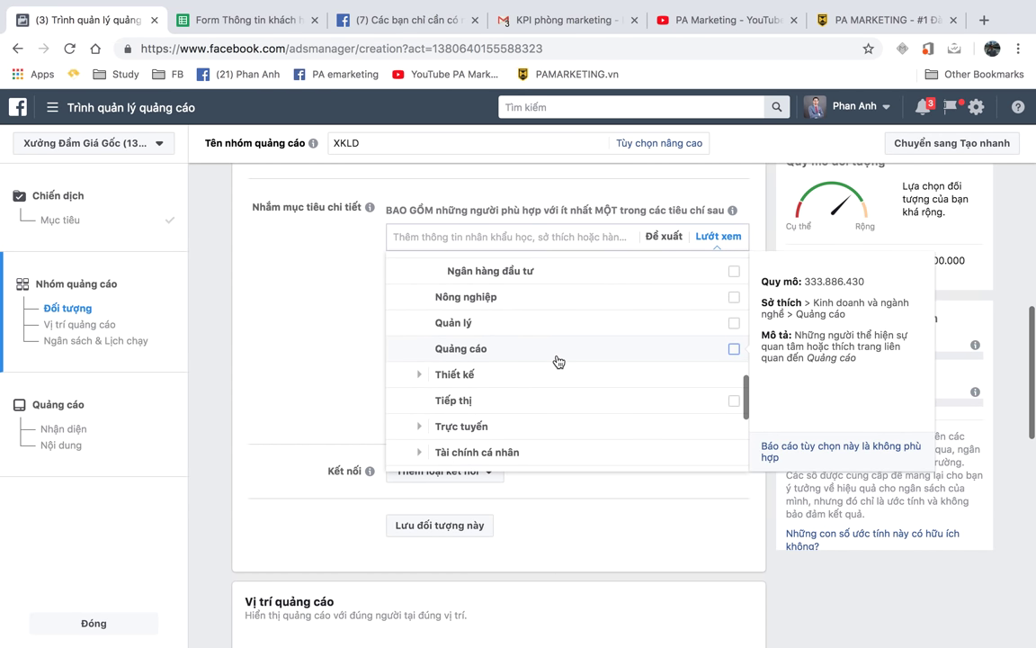
left_click(419, 278)
scroll(574, 328, "down", 1)
scroll(574, 329, "up", 1)
scroll(577, 329, "down", 2)
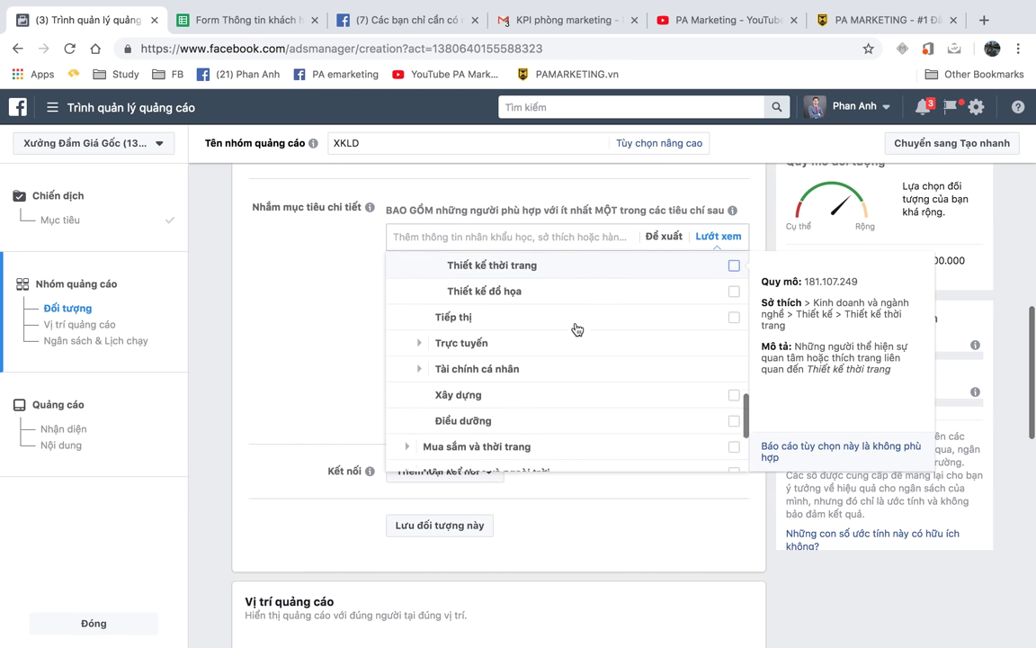
left_click(420, 325)
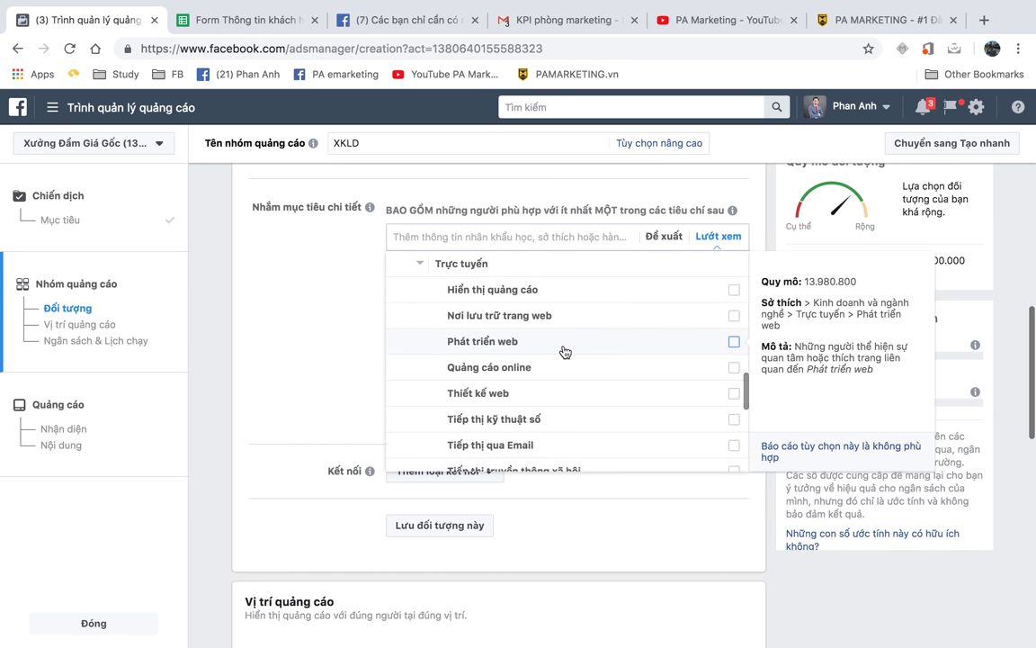
Step: Reveal Tài chính cá nhân, then expand Mua sắm và thời trang to show Làm đẹp, Quần áo, Đồ chơi
scroll(563, 350, "down", 1)
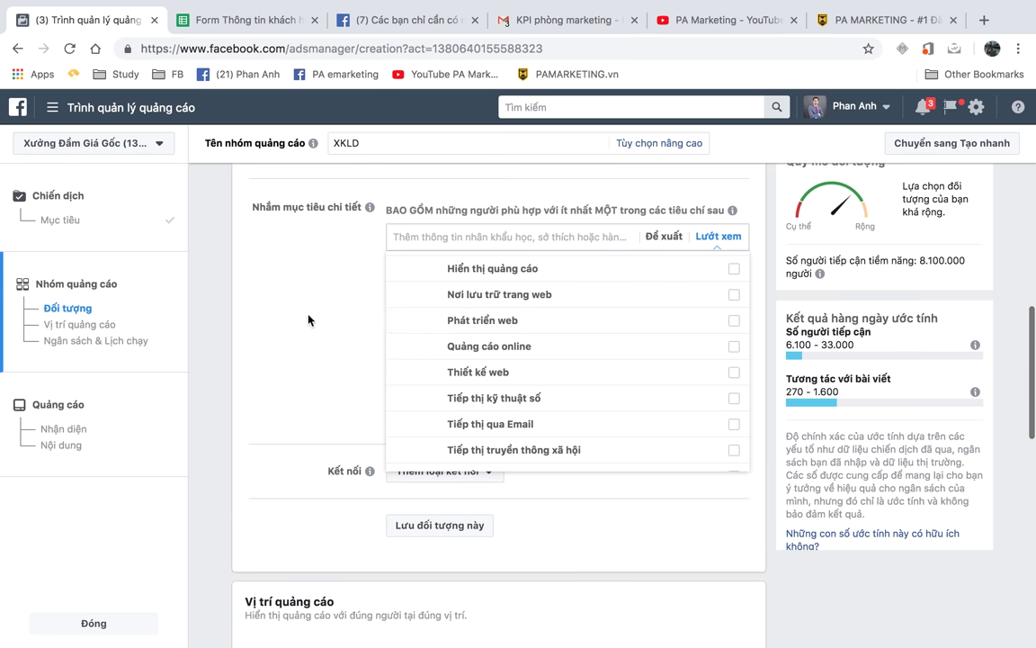
scroll(310, 320, "down", 1)
scroll(540, 320, "down", 2)
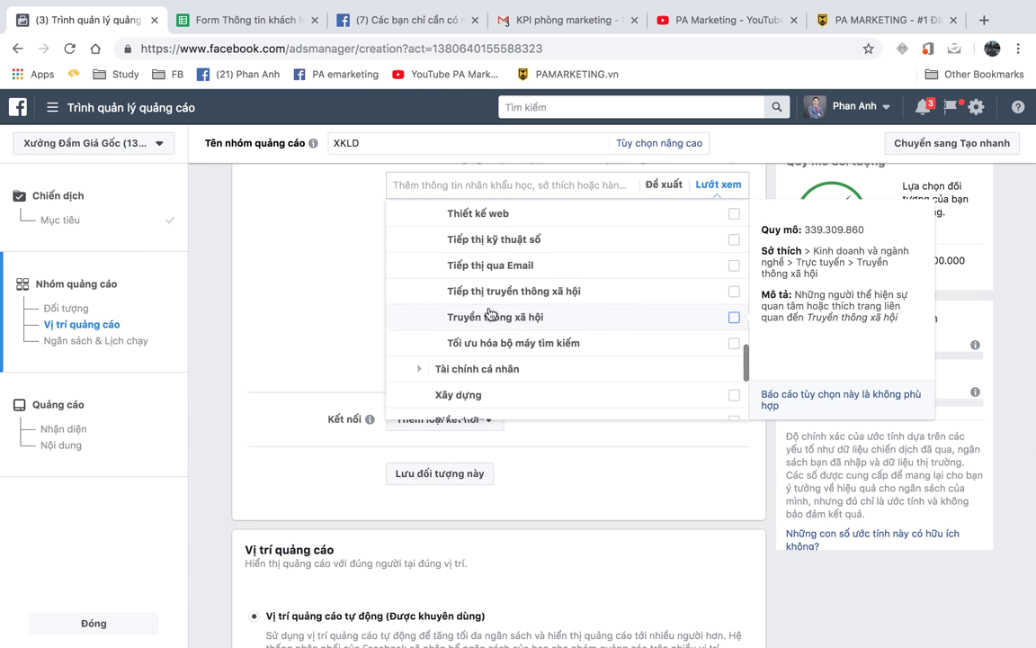
scroll(490, 313, "down", 2)
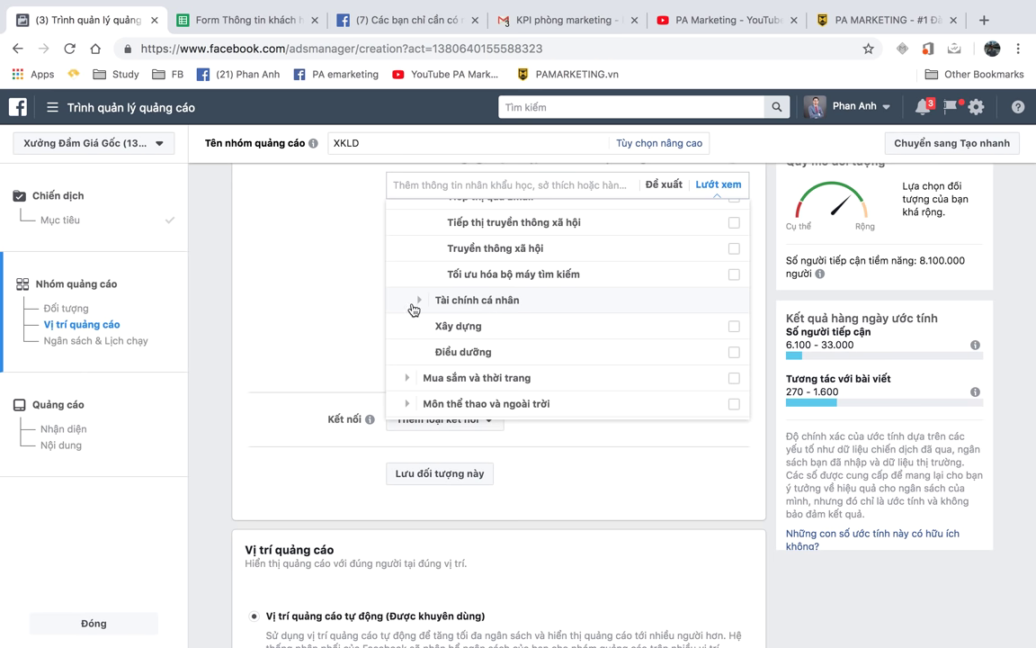
left_click(420, 306)
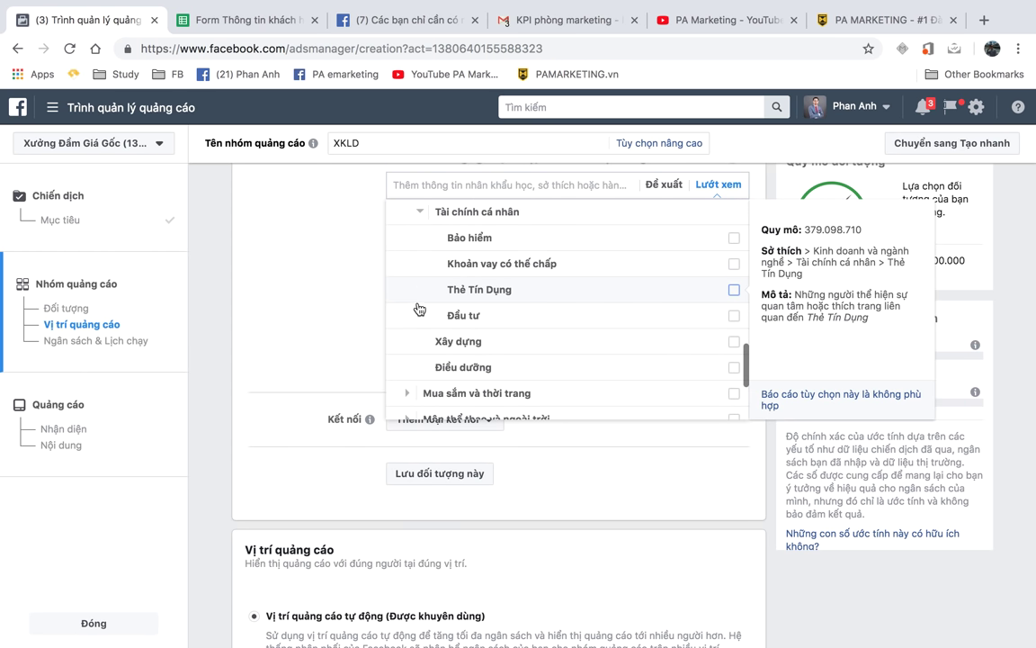
scroll(580, 284, "down", 3)
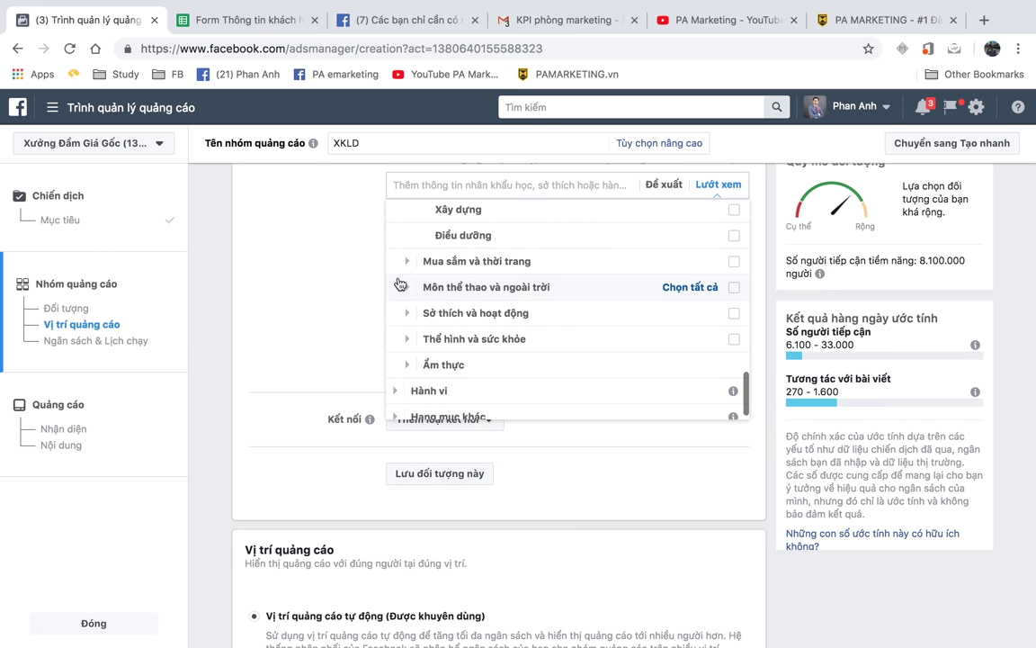
left_click(407, 270)
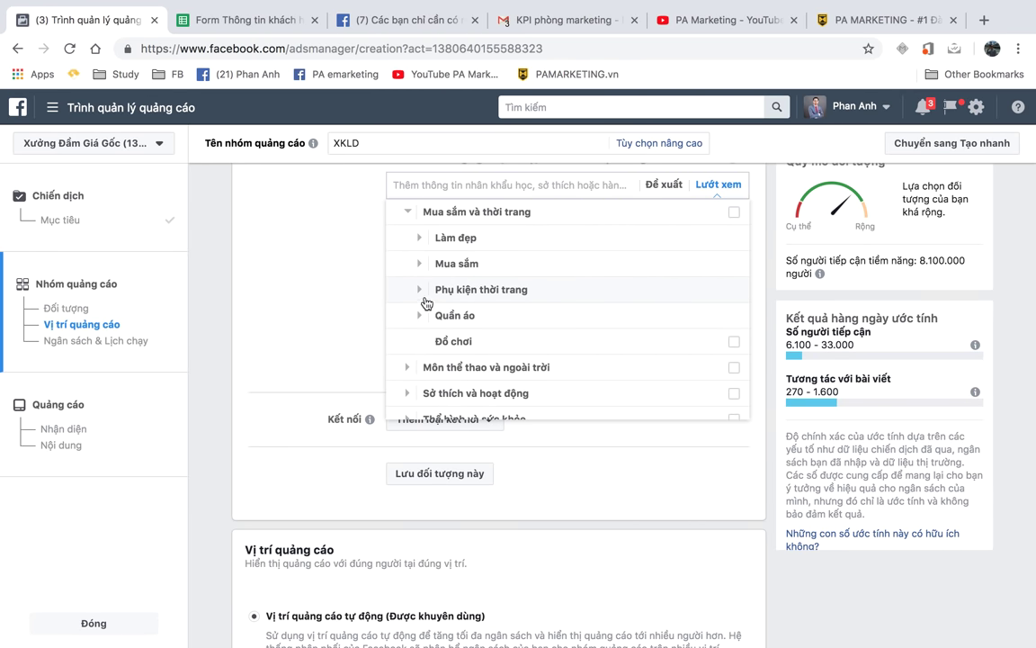
Step: Expand Làm đẹp to reveal its beauty sub-interests
left_click(418, 243)
scroll(571, 276, "down", 1)
scroll(572, 275, "up", 1)
scroll(572, 275, "down", 1)
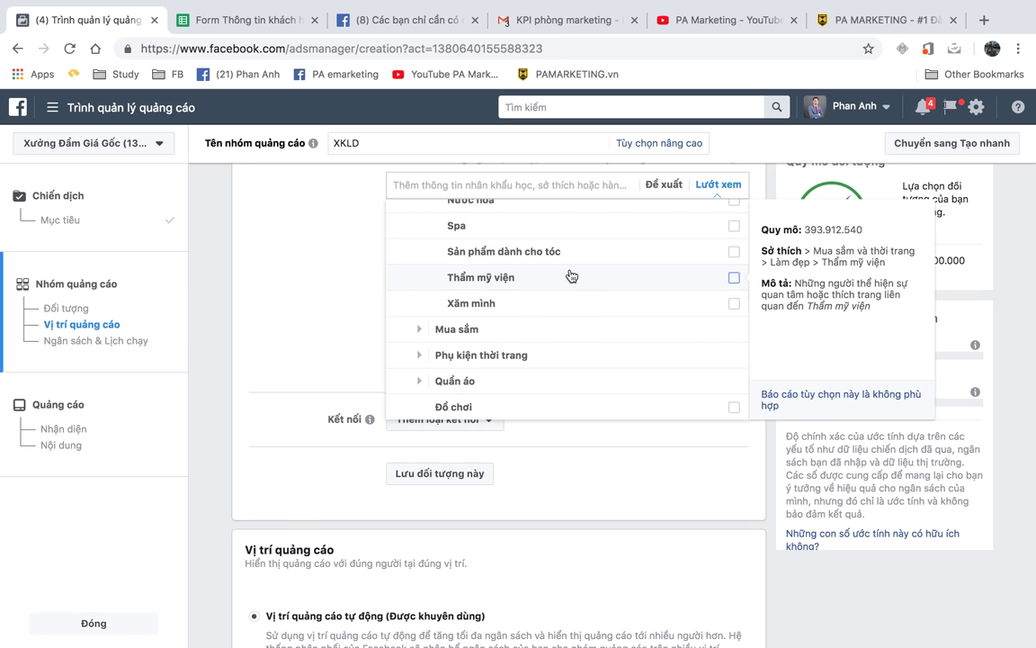
scroll(571, 275, "up", 2)
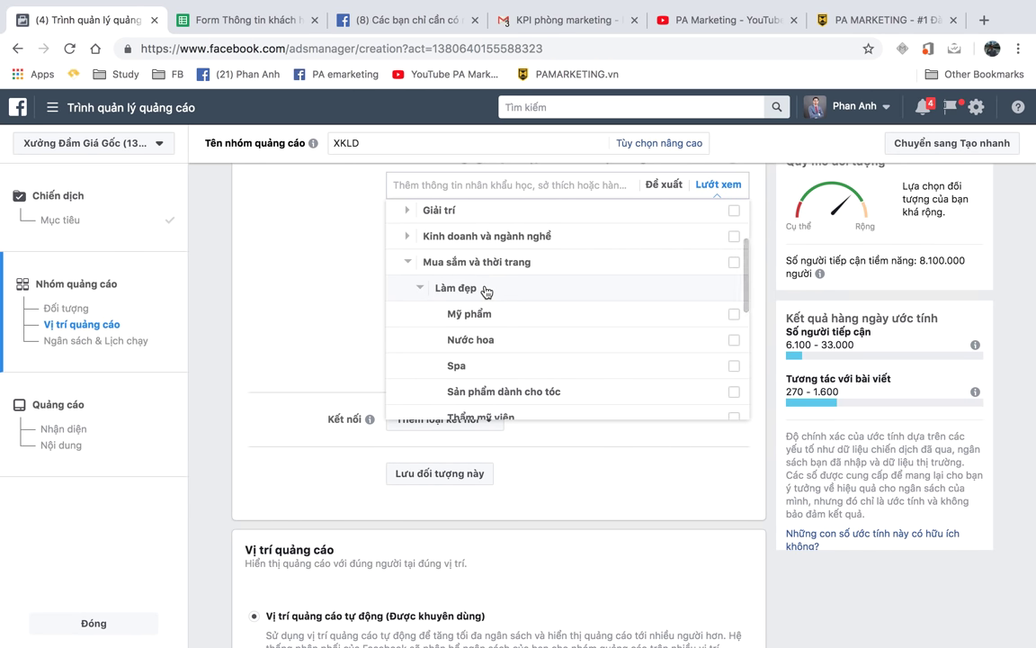
scroll(517, 324, "down", 1)
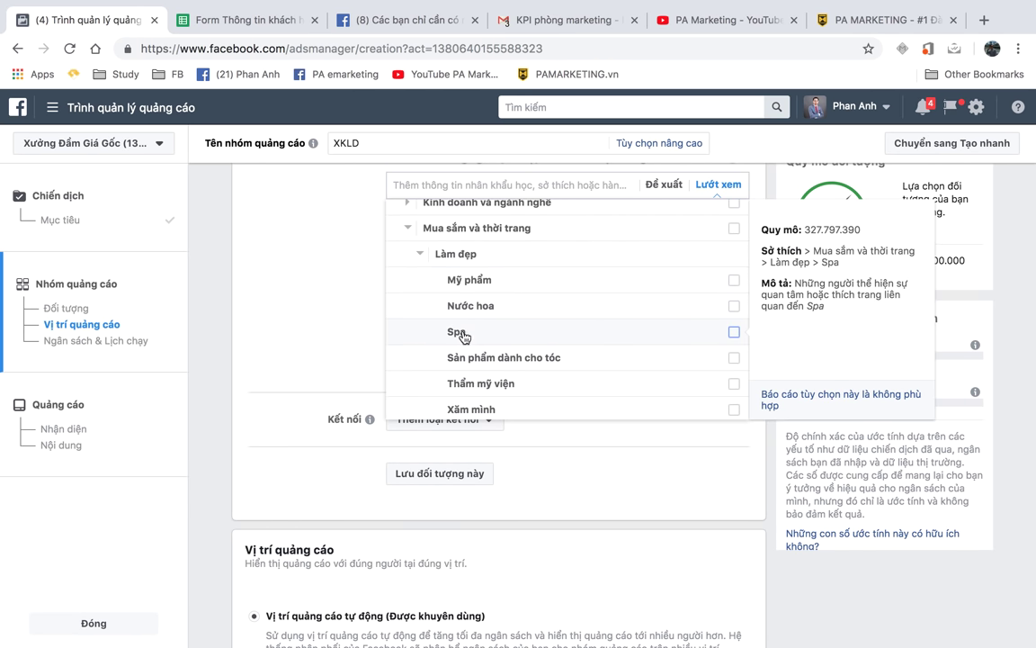
scroll(555, 337, "down", 1)
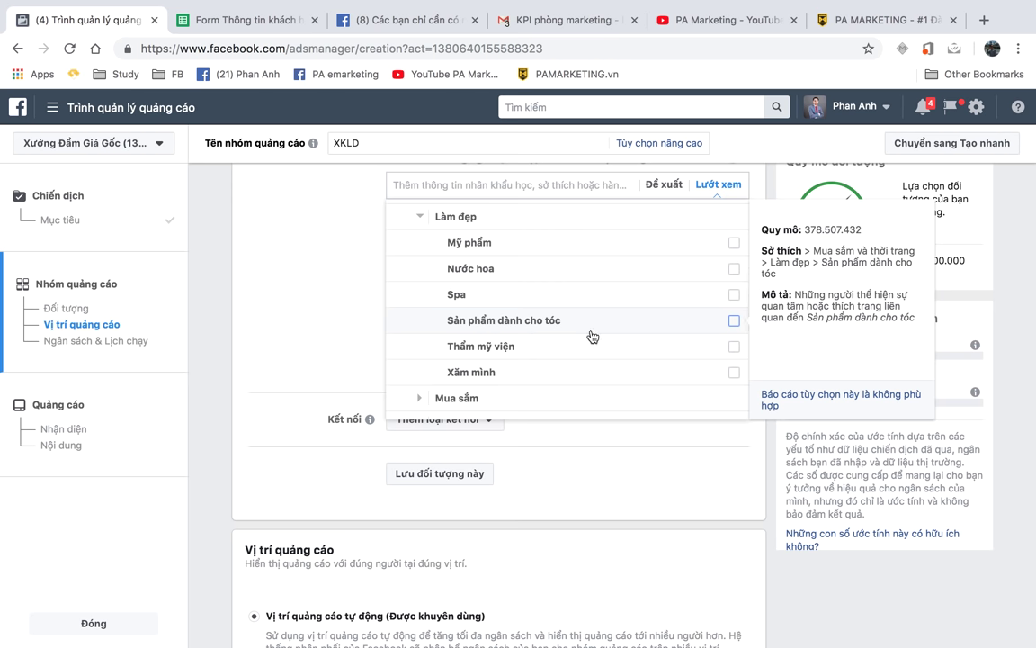
scroll(537, 340, "down", 2)
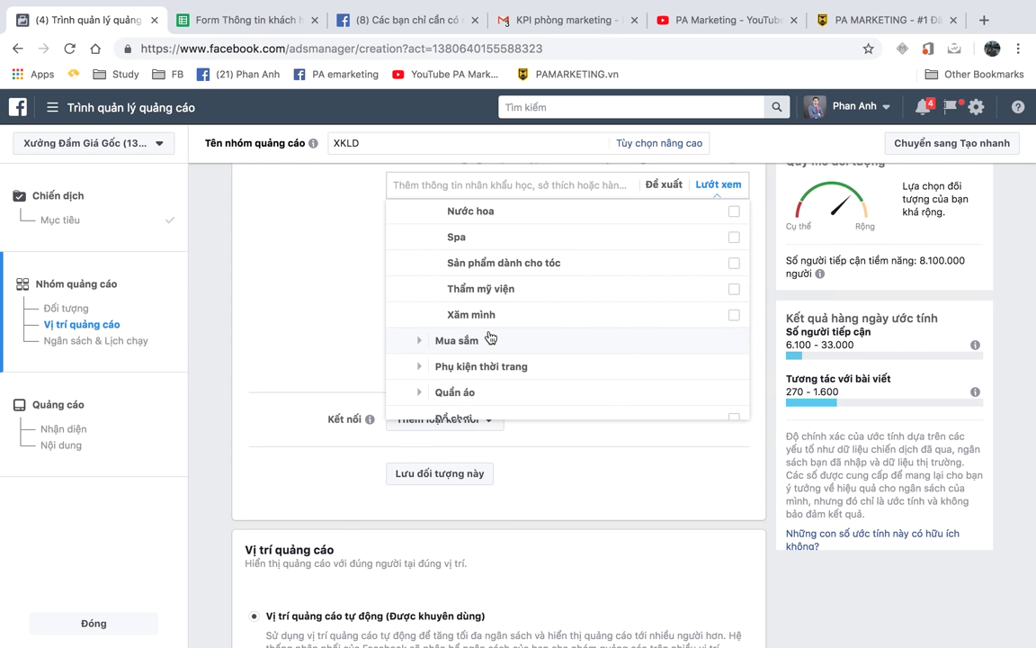
scroll(519, 327, "down", 1)
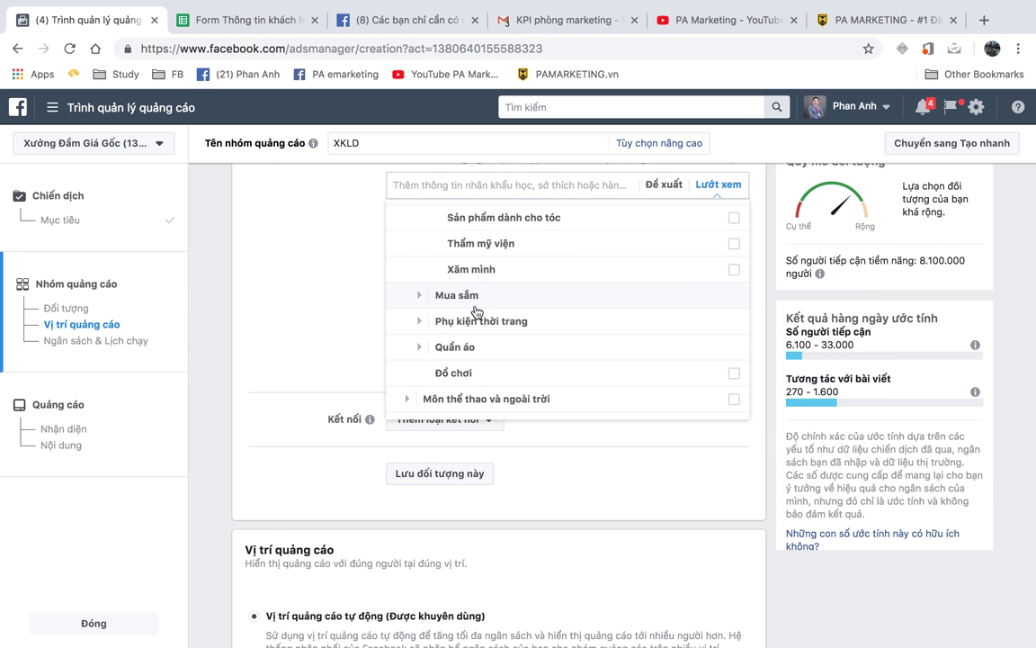
Step: Expand Mua sắm, then its Phụ kiện thời trang and Quần áo subcategories
left_click(419, 303)
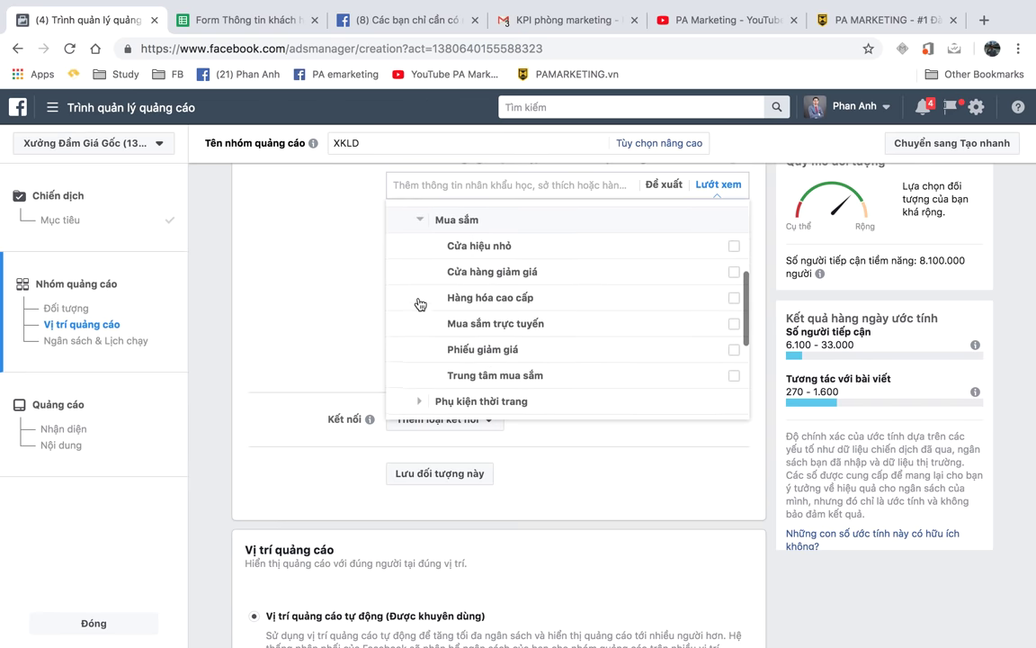
scroll(565, 300, "down", 1)
scroll(564, 302, "down", 1)
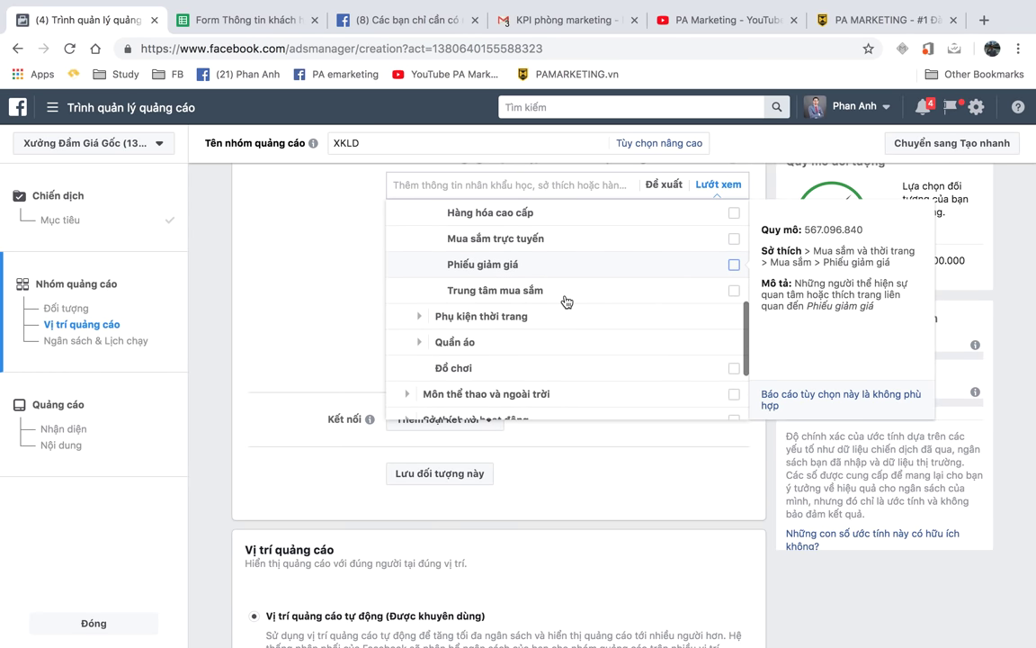
left_click(419, 321)
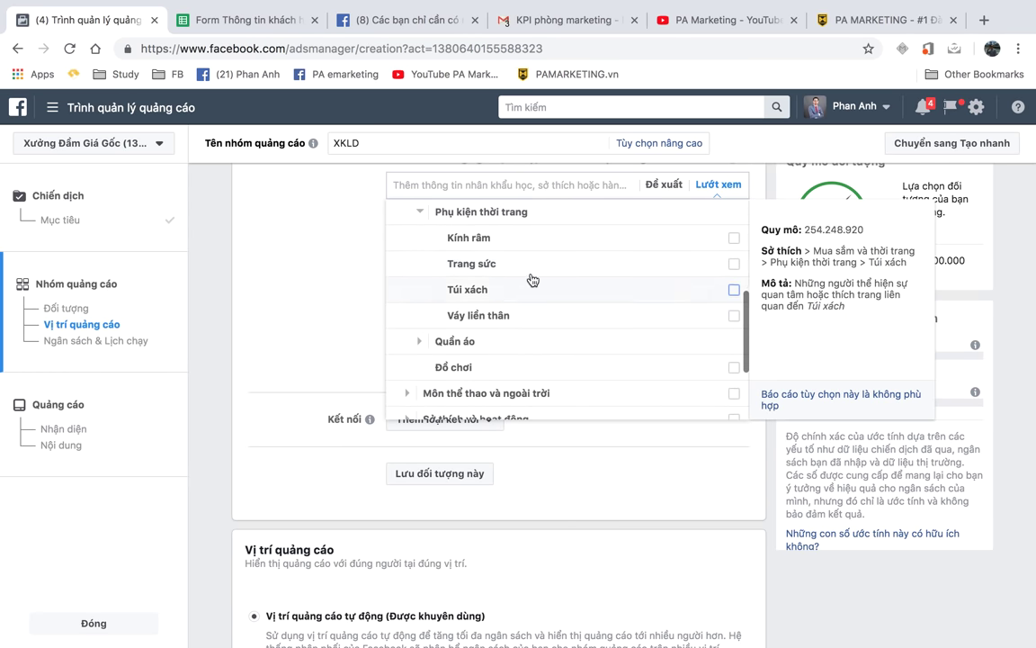
scroll(551, 357, "down", 1)
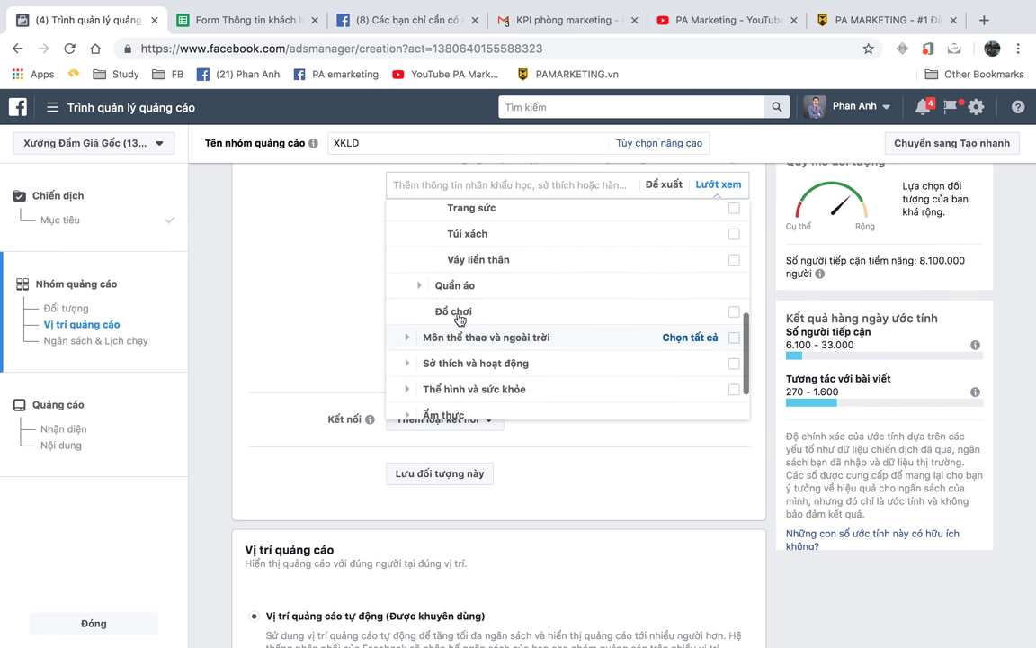
left_click(467, 315)
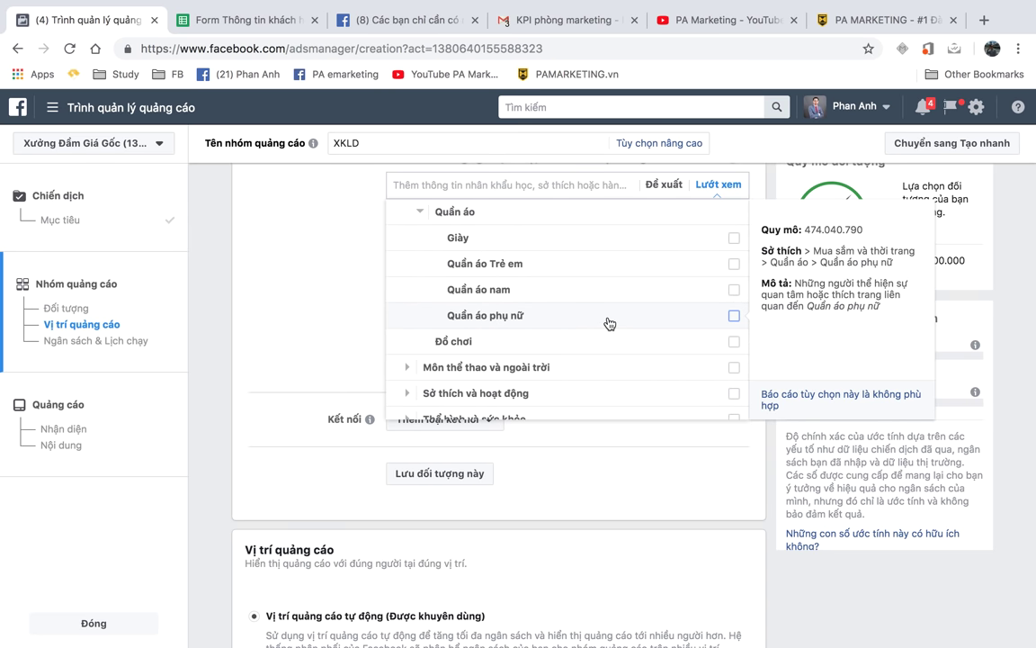
scroll(585, 324, "down", 2)
Step: Expand Môn thể thao và ngoài trời, plus its Giải trí ngoài trời and Thể thao groups
left_click(405, 306)
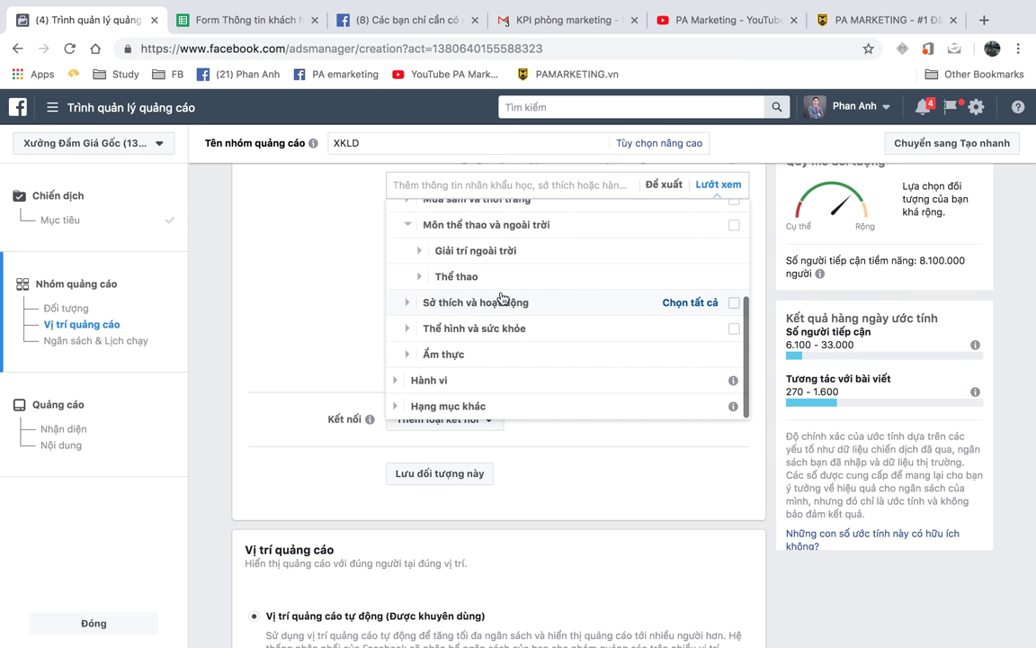
left_click(416, 249)
scroll(477, 269, "down", 3)
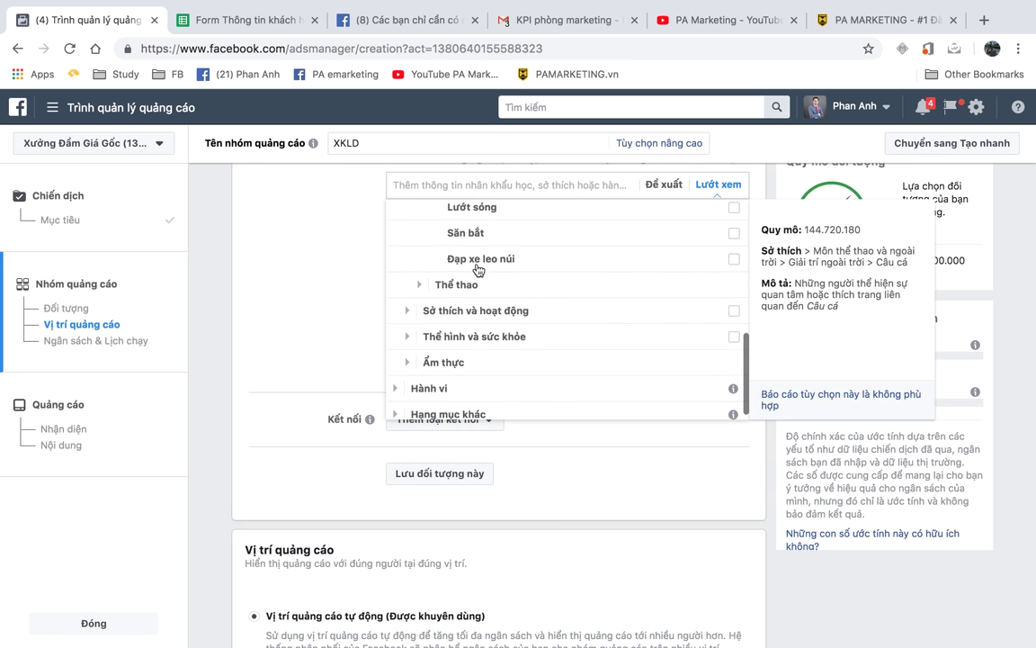
left_click(419, 254)
scroll(546, 269, "down", 5)
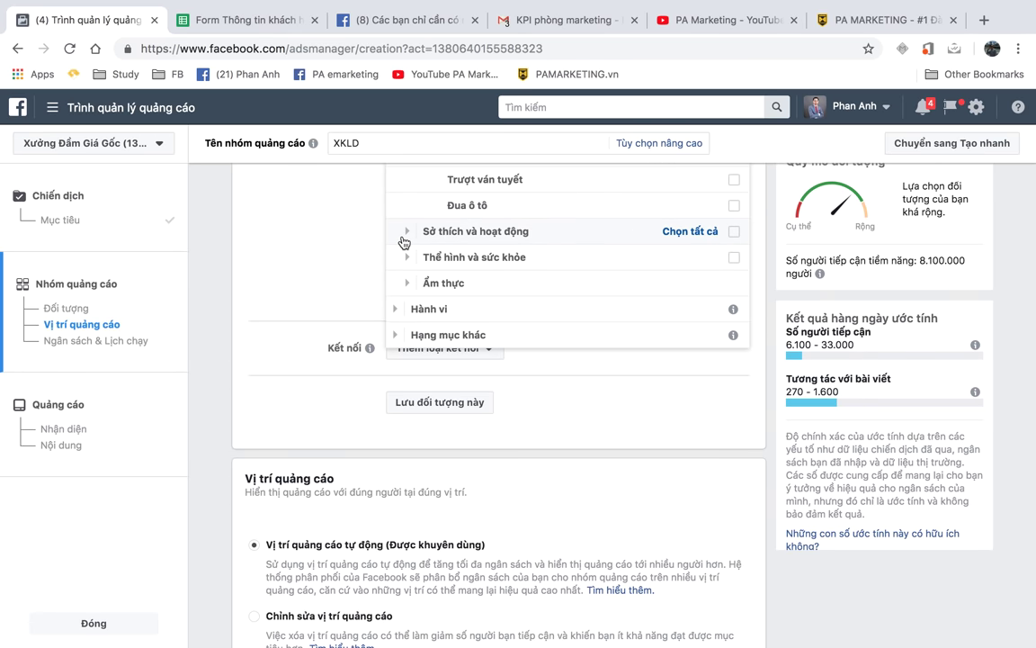
Step: Expand Sở thích và hoạt động, then Các vấn đề chính trị và xã hội and Du lịch
left_click(407, 232)
scroll(344, 256, "up", 1)
scroll(345, 256, "up", 1)
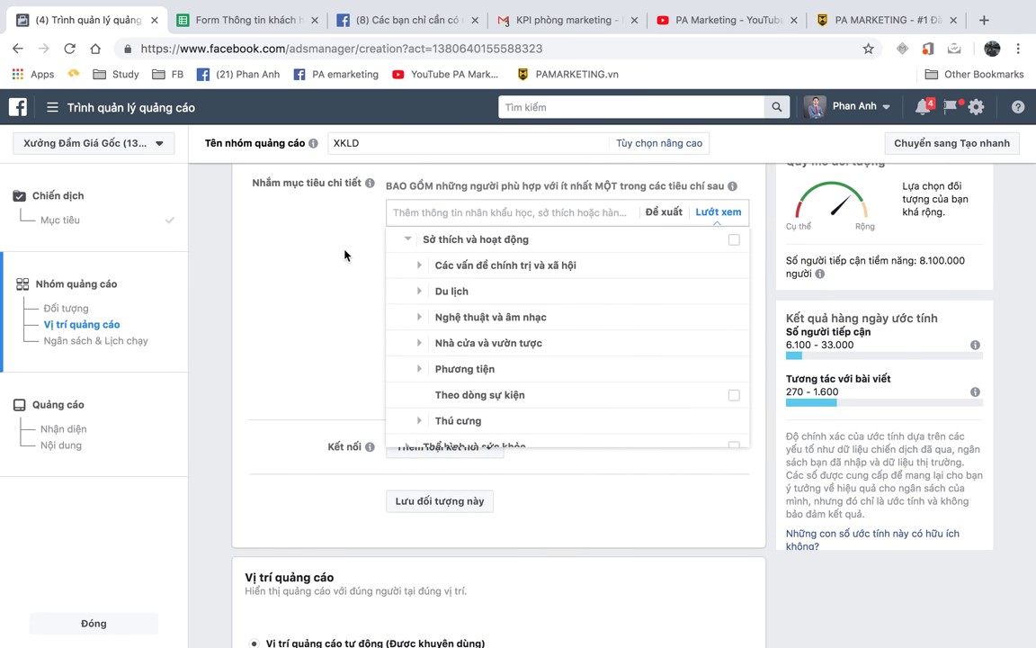
left_click(416, 267)
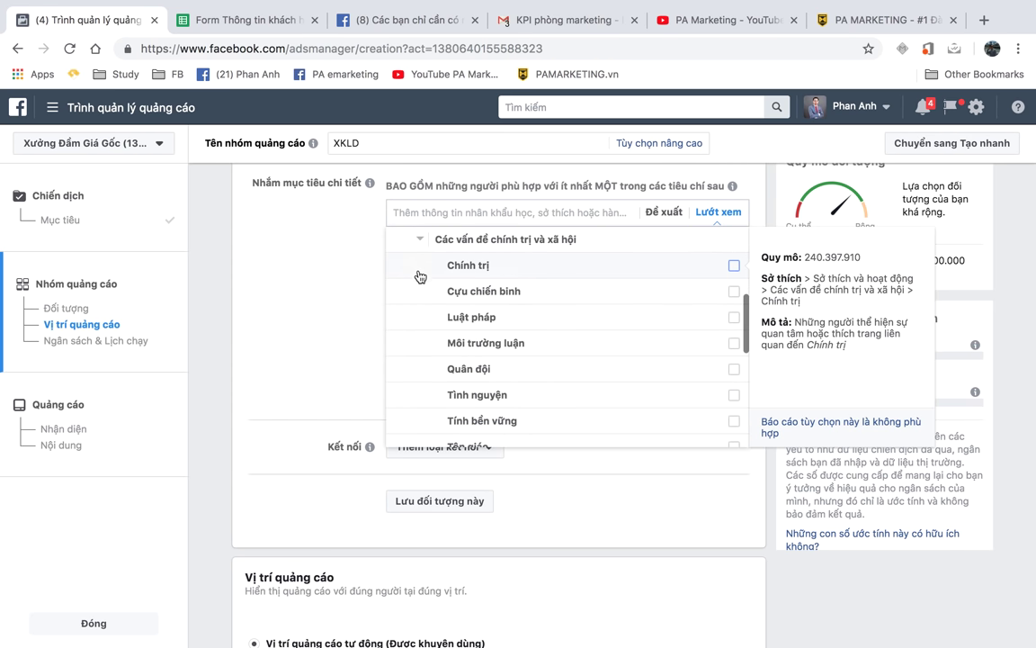
scroll(495, 310, "down", 5)
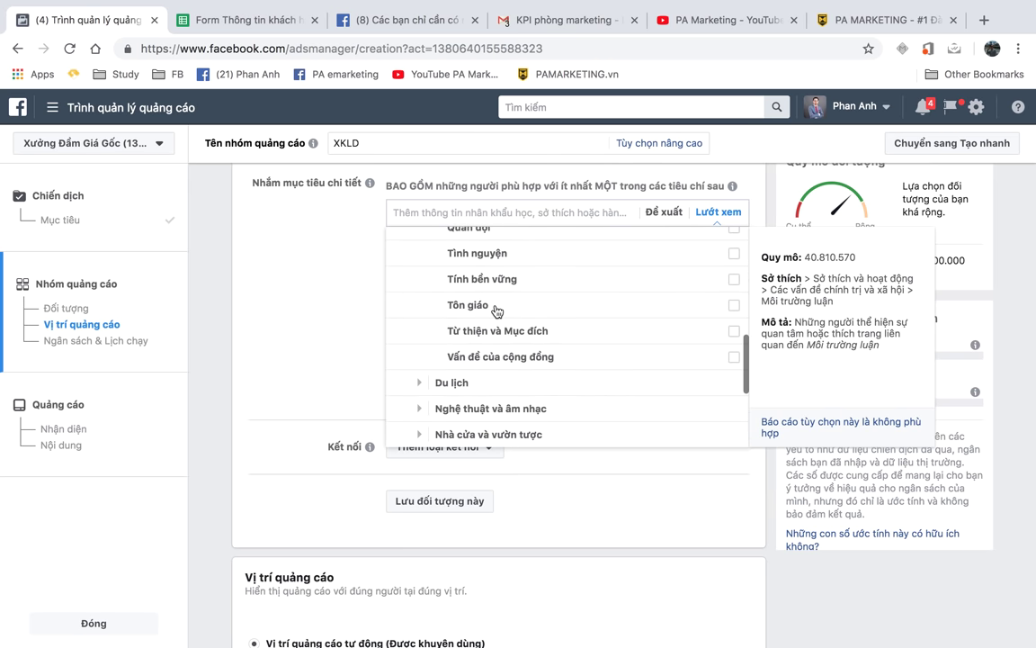
left_click(421, 326)
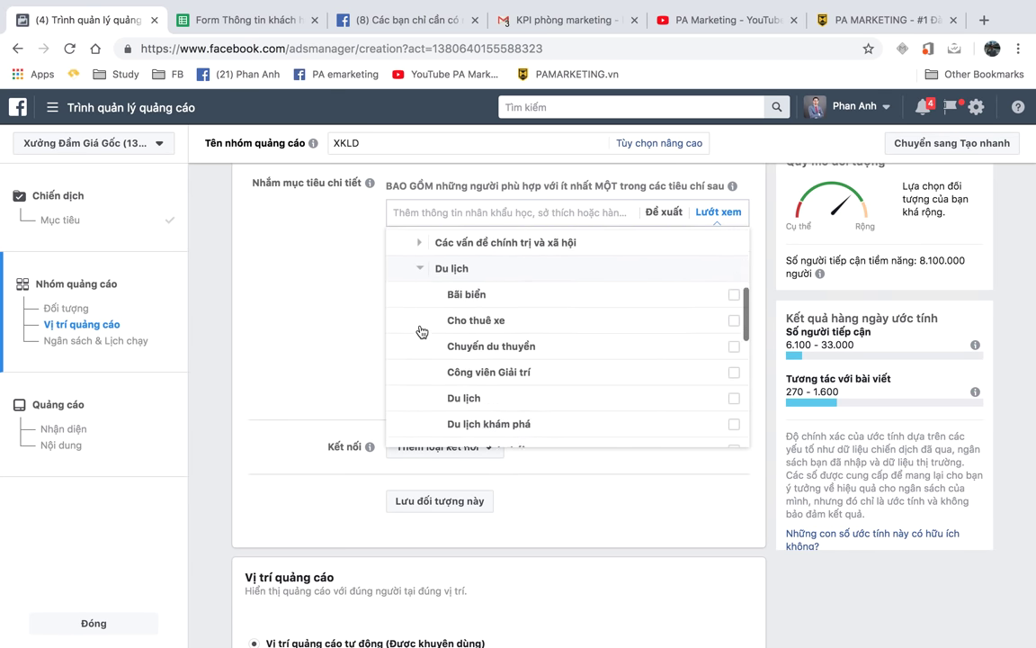
scroll(531, 296, "down", 3)
scroll(537, 297, "down", 5)
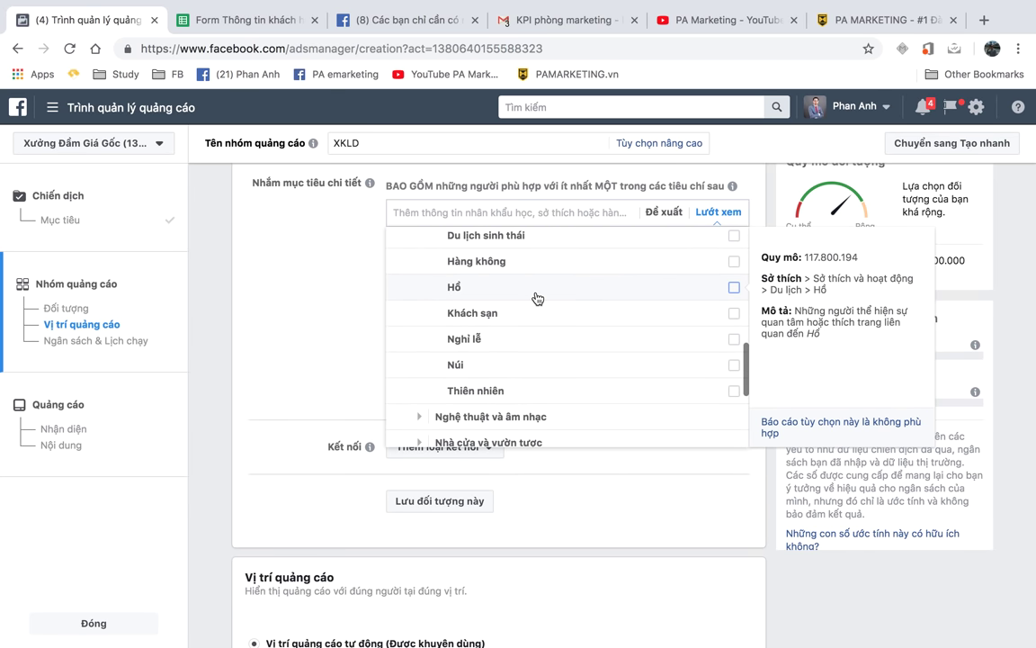
scroll(537, 298, "down", 1)
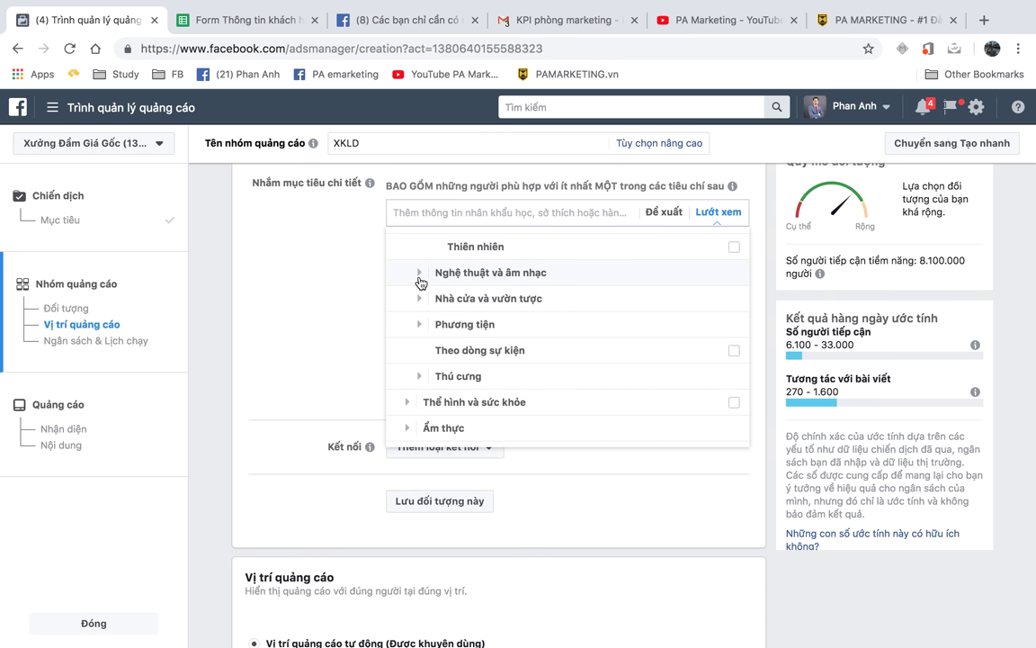
Step: Expand the Nghệ thuật và âm nhạc and Nhà cửa và vườn tược interests
left_click(419, 274)
scroll(569, 325, "down", 5)
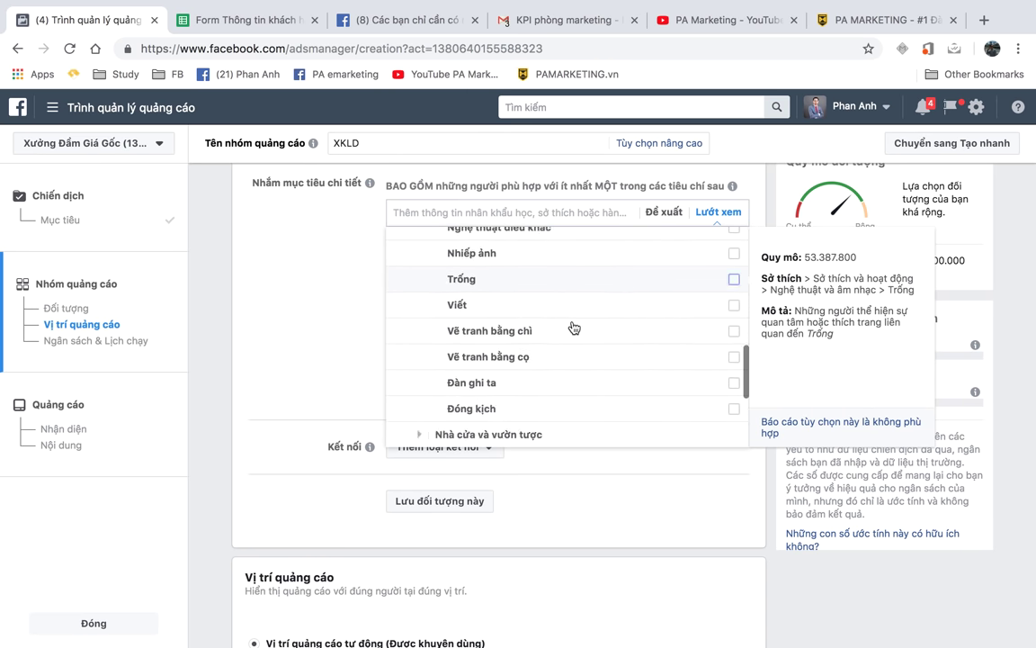
scroll(573, 327, "down", 2)
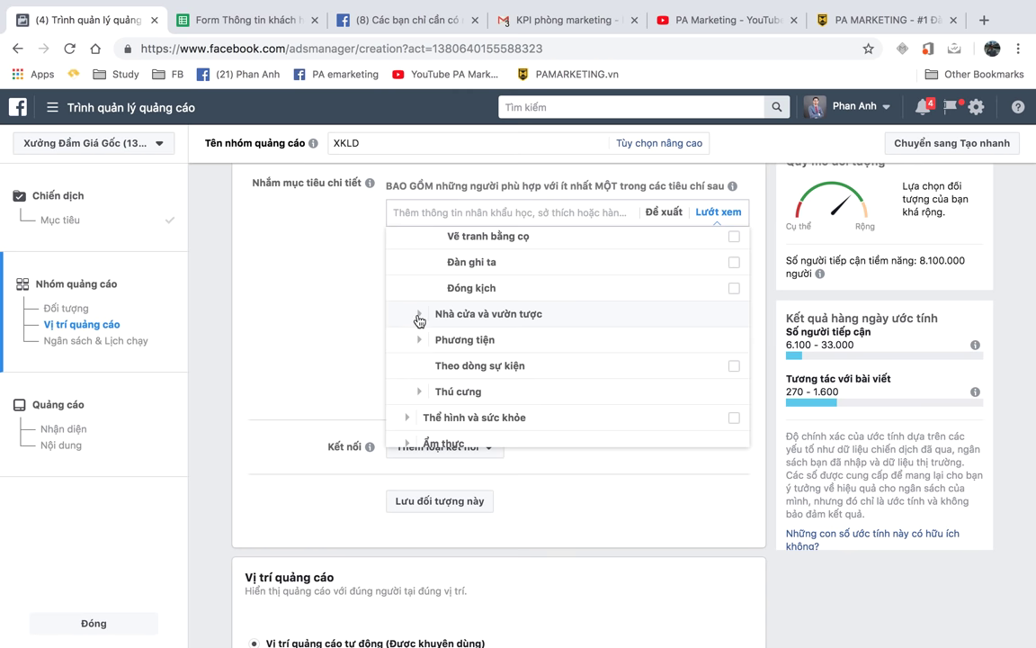
left_click(419, 316)
scroll(606, 324, "down", 2)
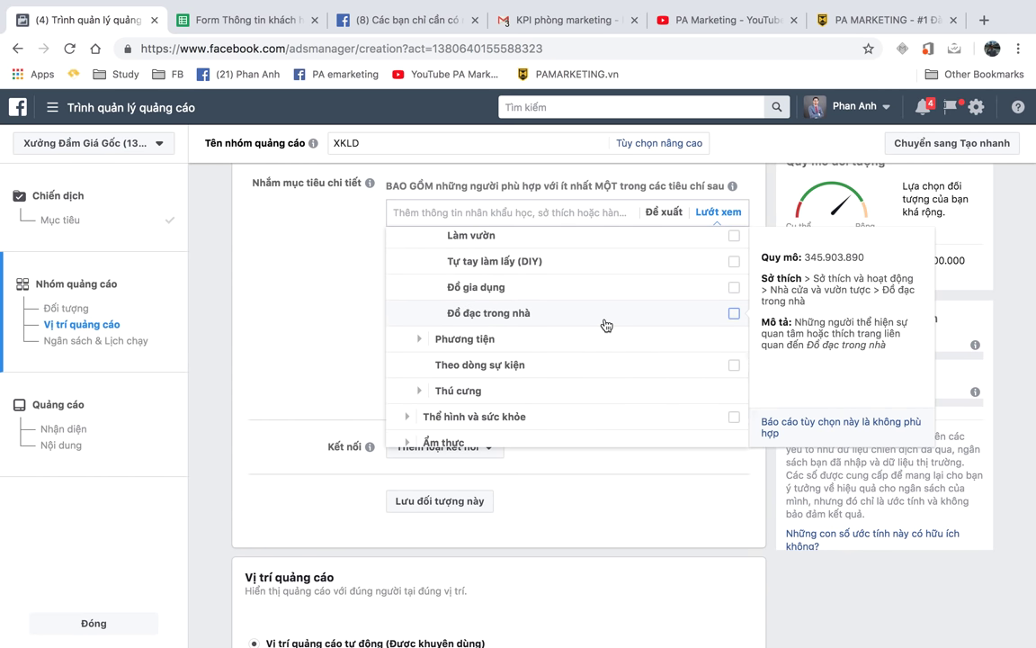
scroll(606, 325, "up", 2)
scroll(606, 324, "down", 3)
scroll(607, 325, "up", 5)
scroll(606, 324, "down", 3)
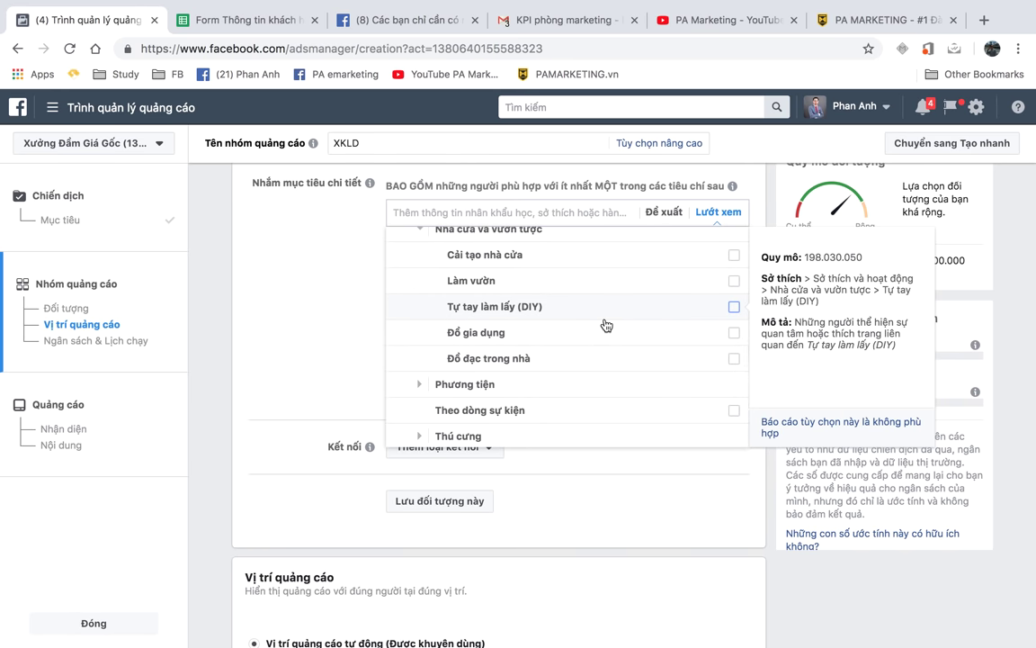
scroll(606, 325, "down", 1)
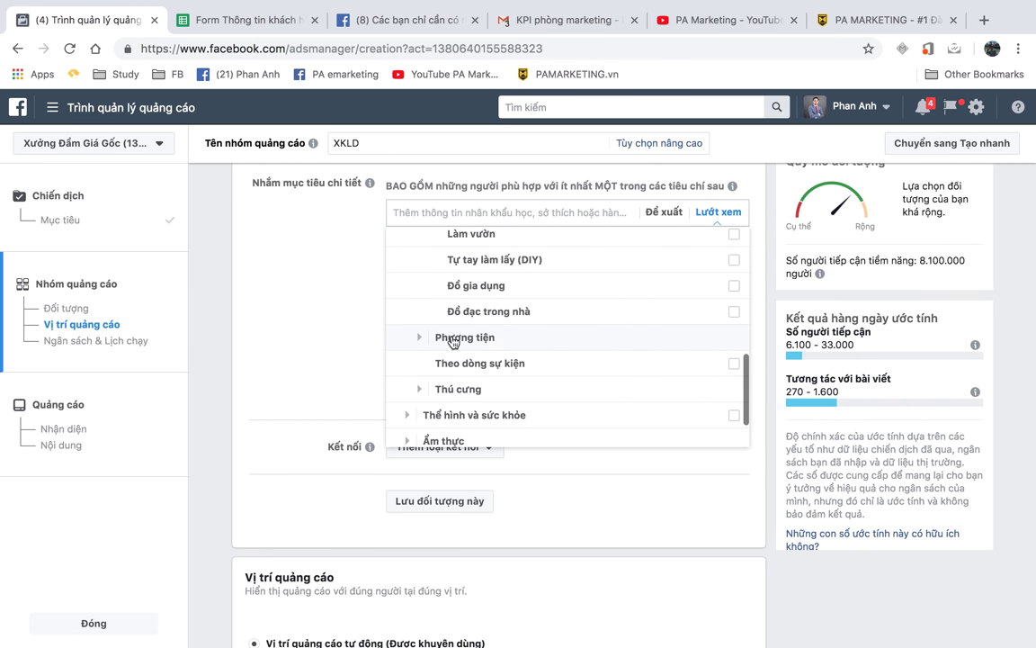
Step: Expand the Phương tiện vehicle and Thú cưng pet interests
left_click(420, 340)
scroll(532, 313, "down", 4)
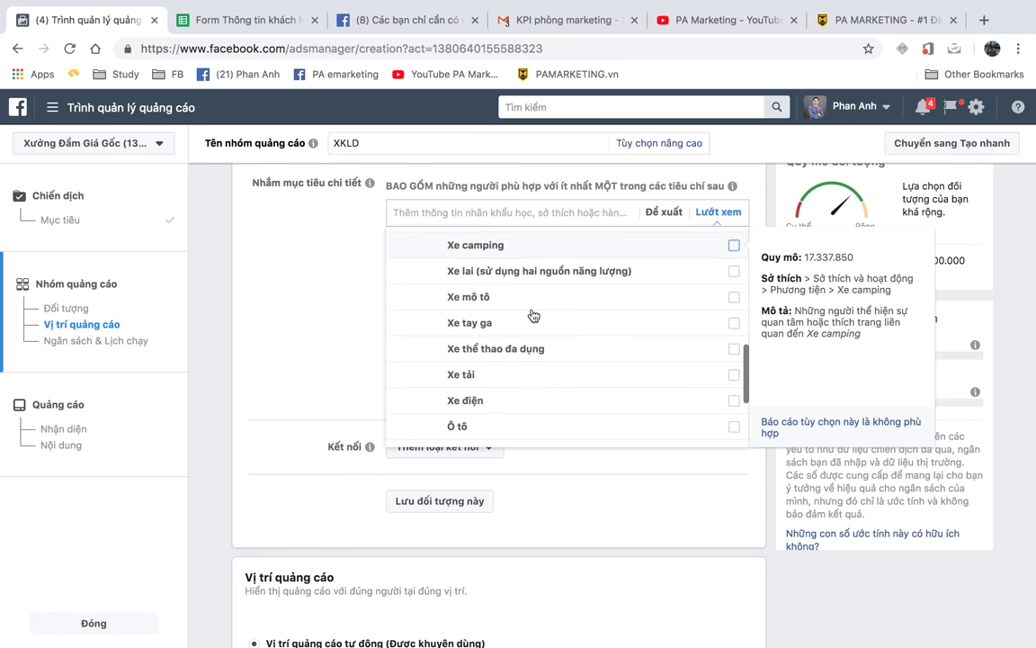
scroll(533, 315, "down", 2)
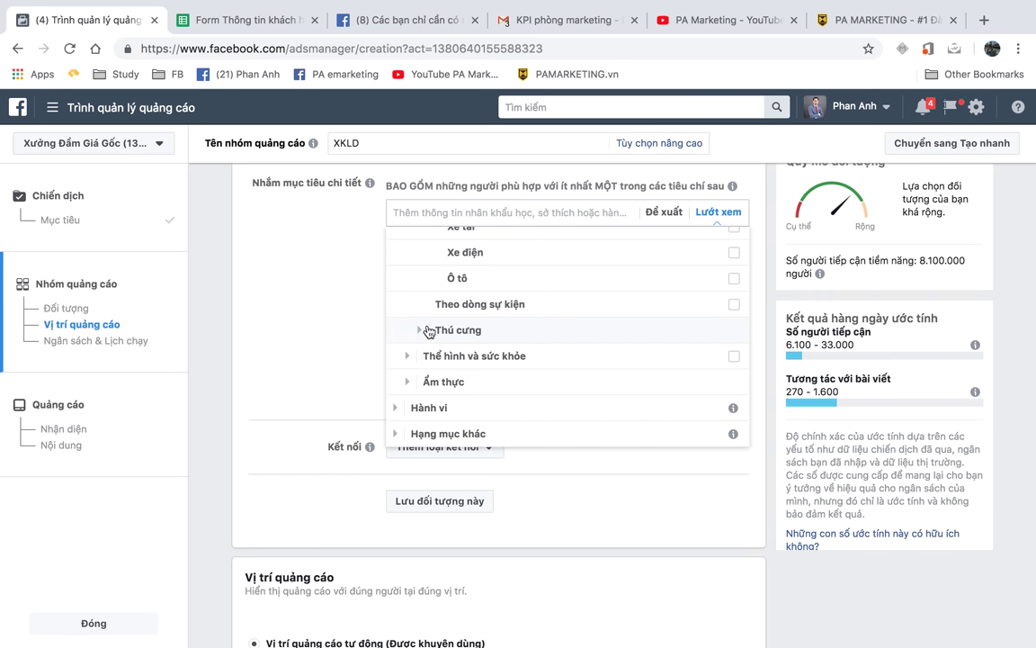
left_click(420, 339)
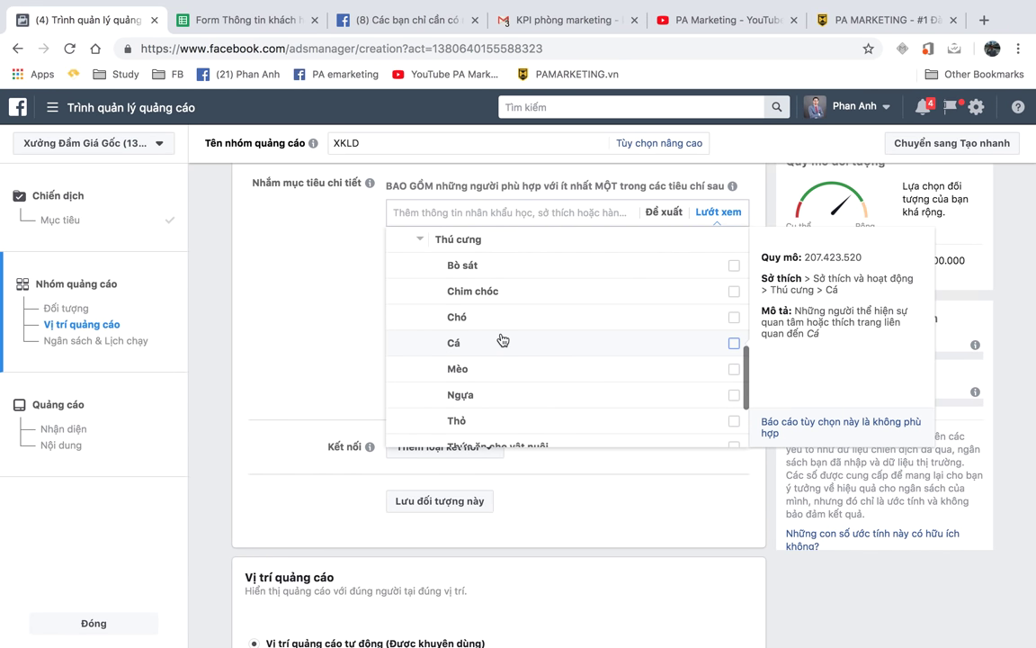
scroll(499, 340, "down", 2)
scroll(502, 339, "up", 3)
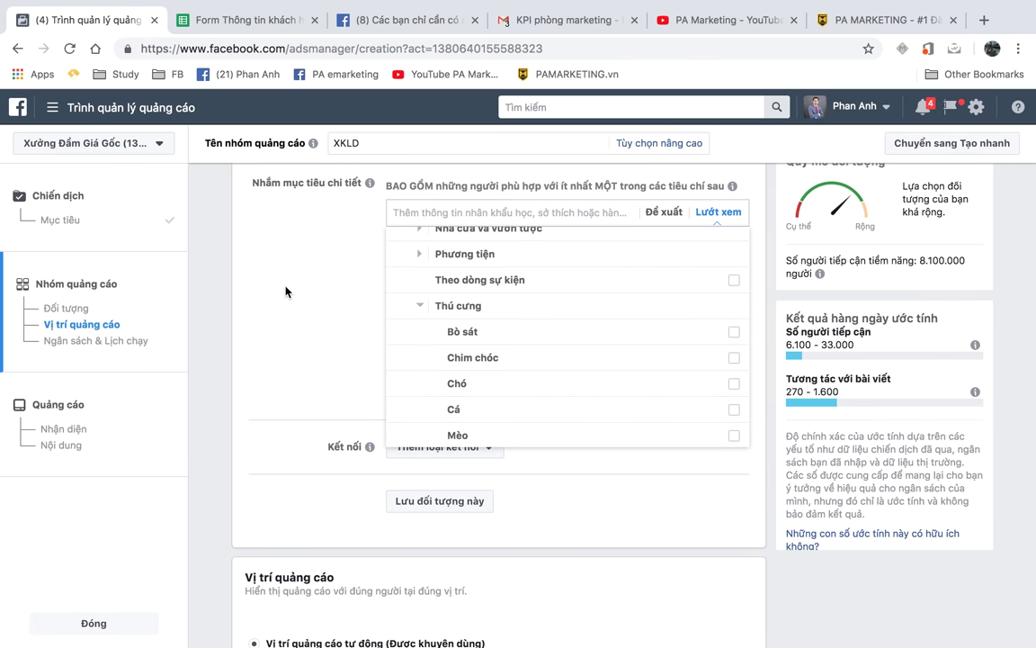
scroll(284, 291, "down", 1)
scroll(569, 286, "down", 1)
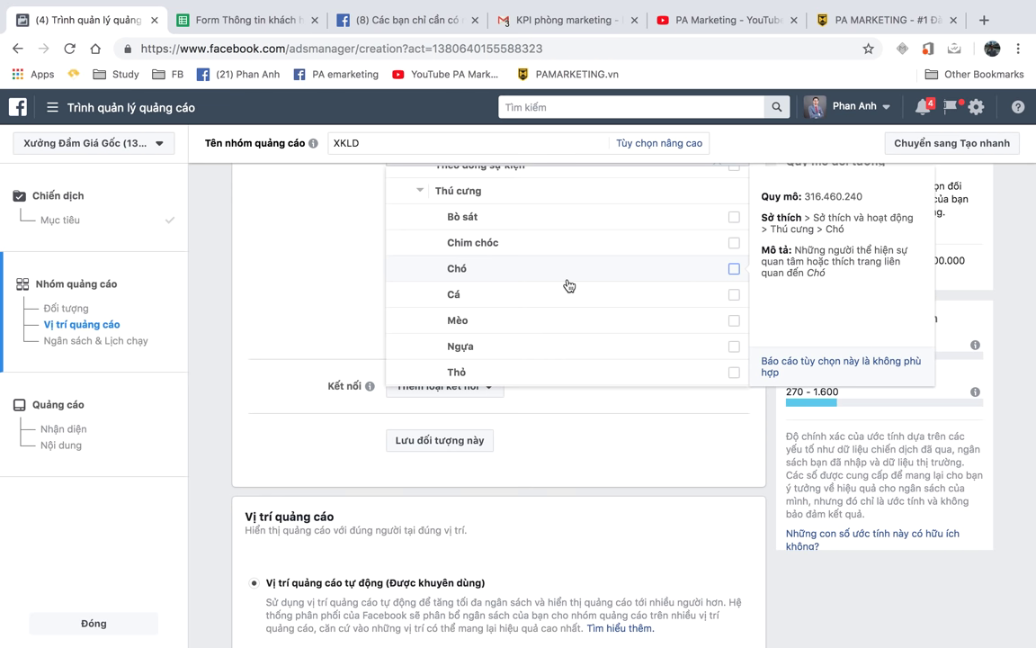
scroll(568, 286, "down", 4)
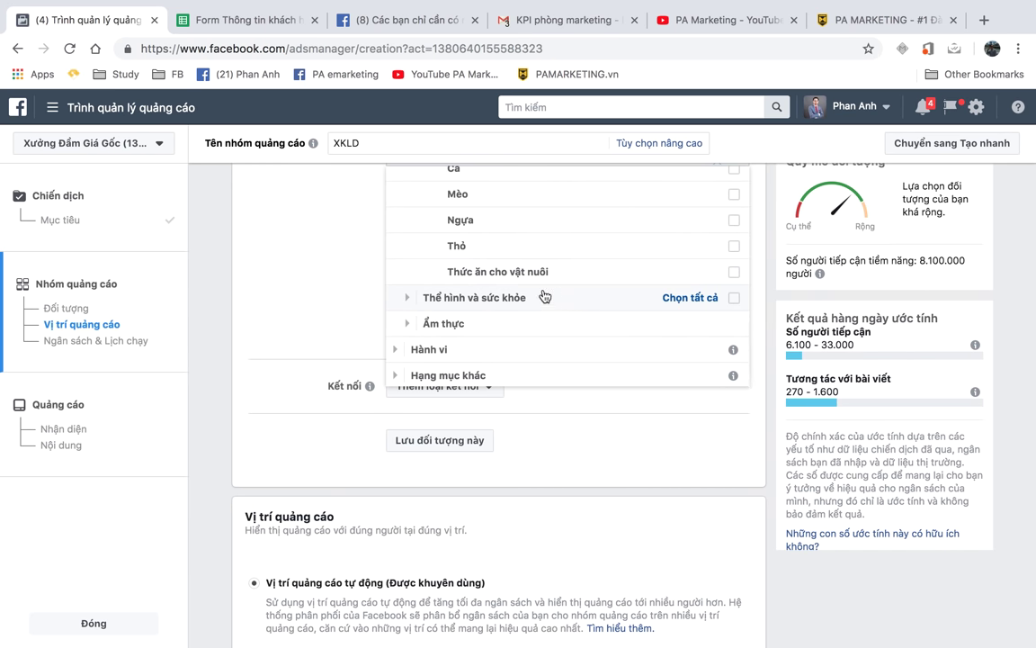
Step: Expand the Thể hình và sức khỏe fitness interests
left_click(406, 298)
scroll(550, 281, "down", 3)
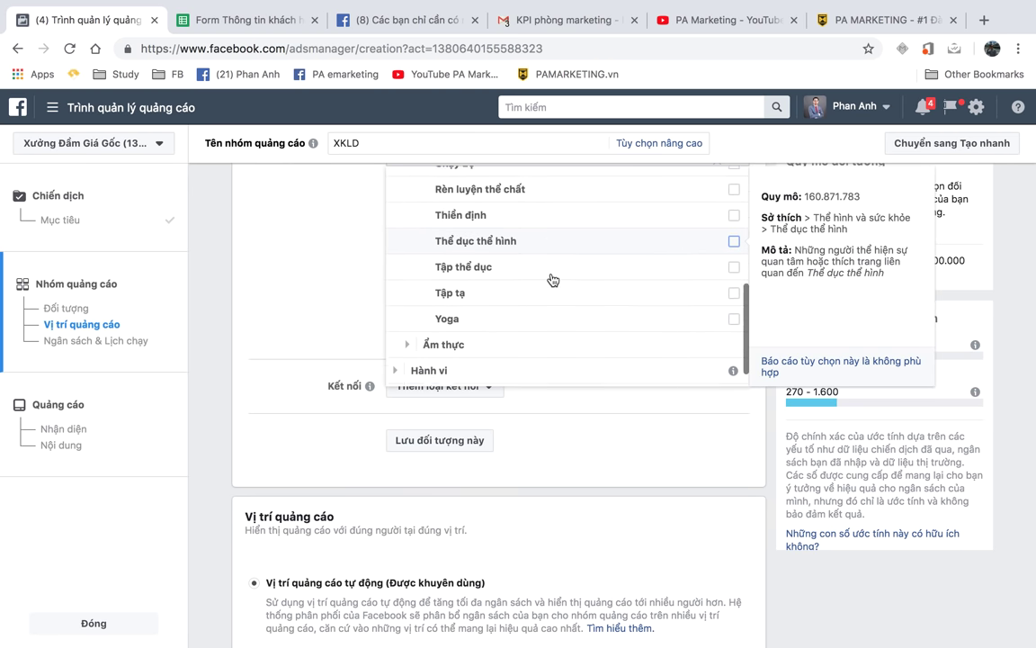
scroll(552, 280, "down", 3)
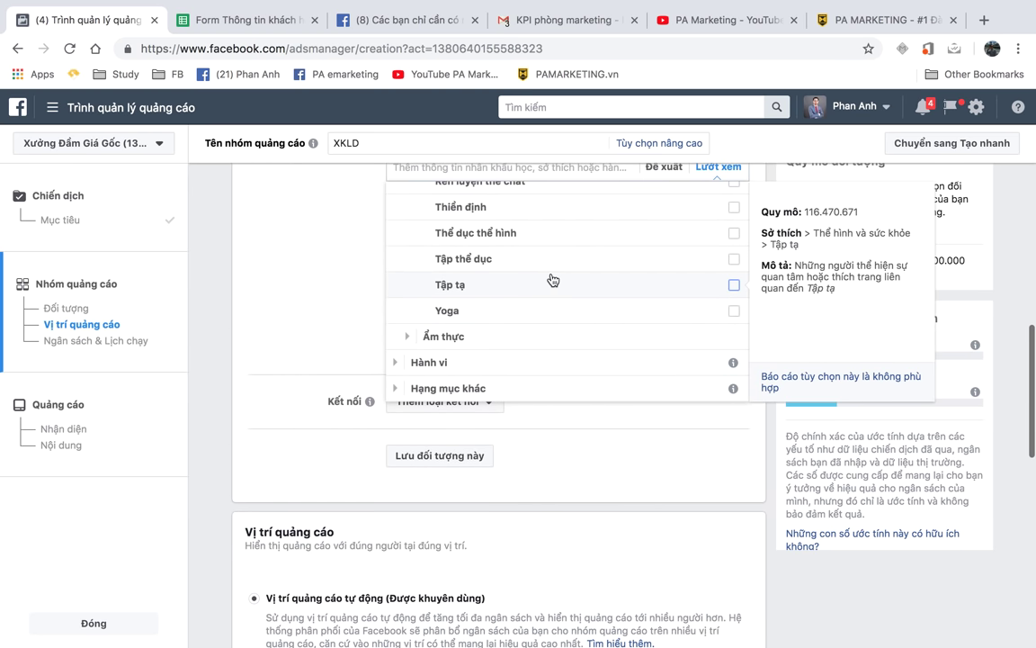
scroll(552, 280, "up", 1)
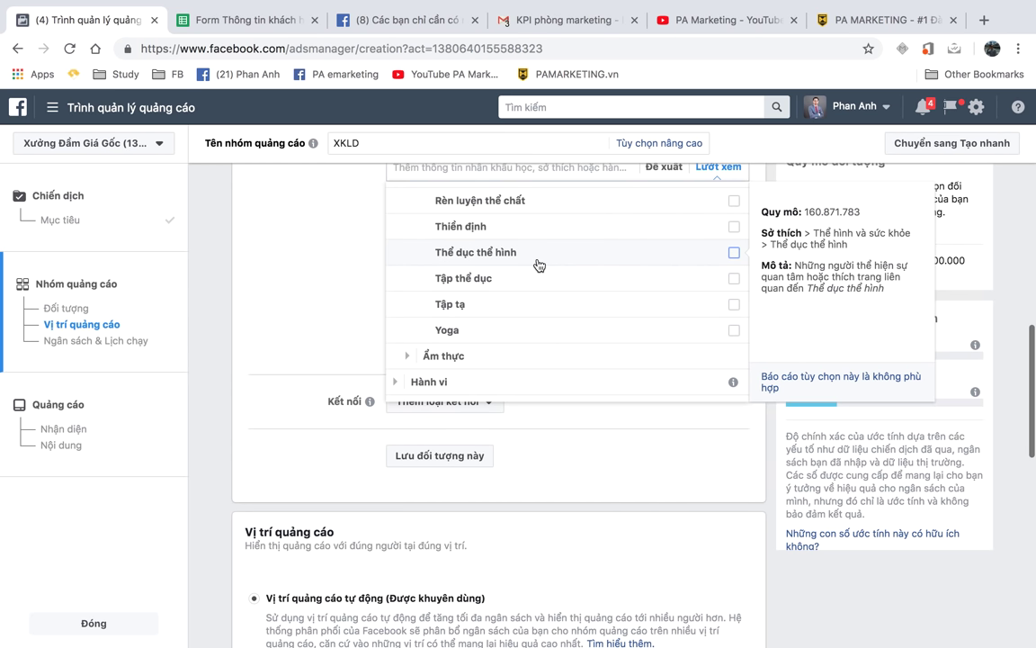
scroll(538, 264, "up", 1)
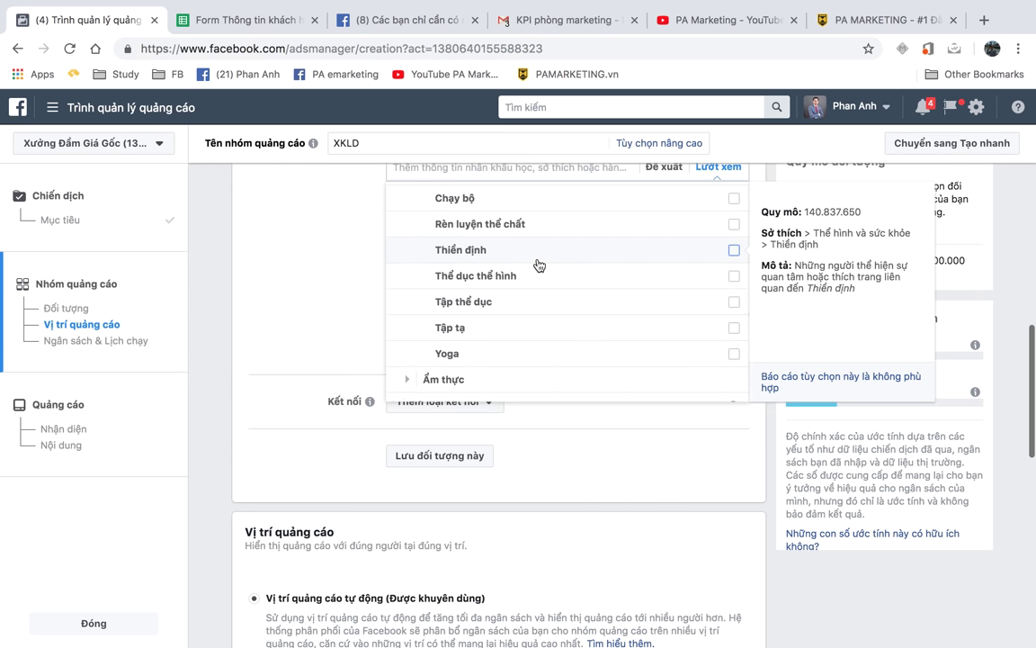
scroll(538, 264, "down", 1)
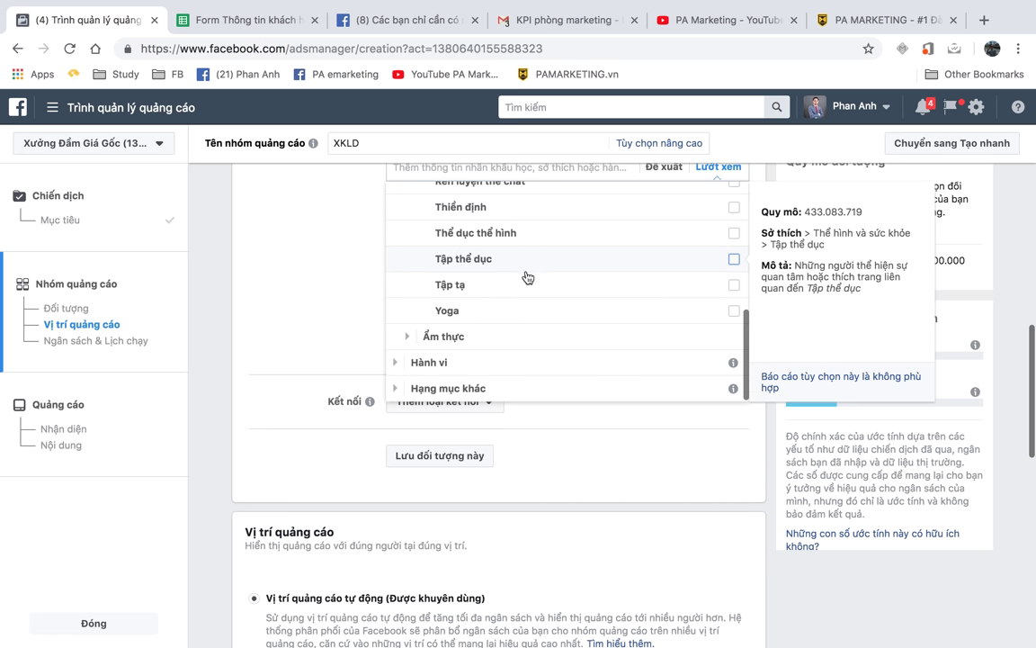
Step: Expand Ẩm thực and its Nhà hàng restaurant subcategory
left_click(406, 337)
scroll(571, 296, "down", 2)
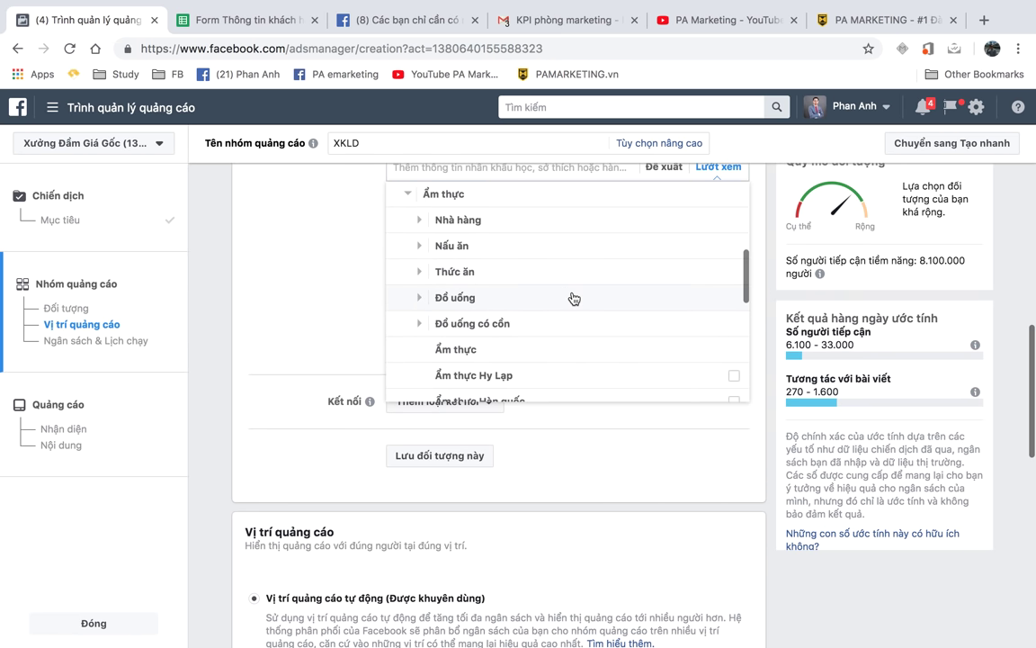
scroll(573, 297, "down", 2)
scroll(573, 297, "up", 2)
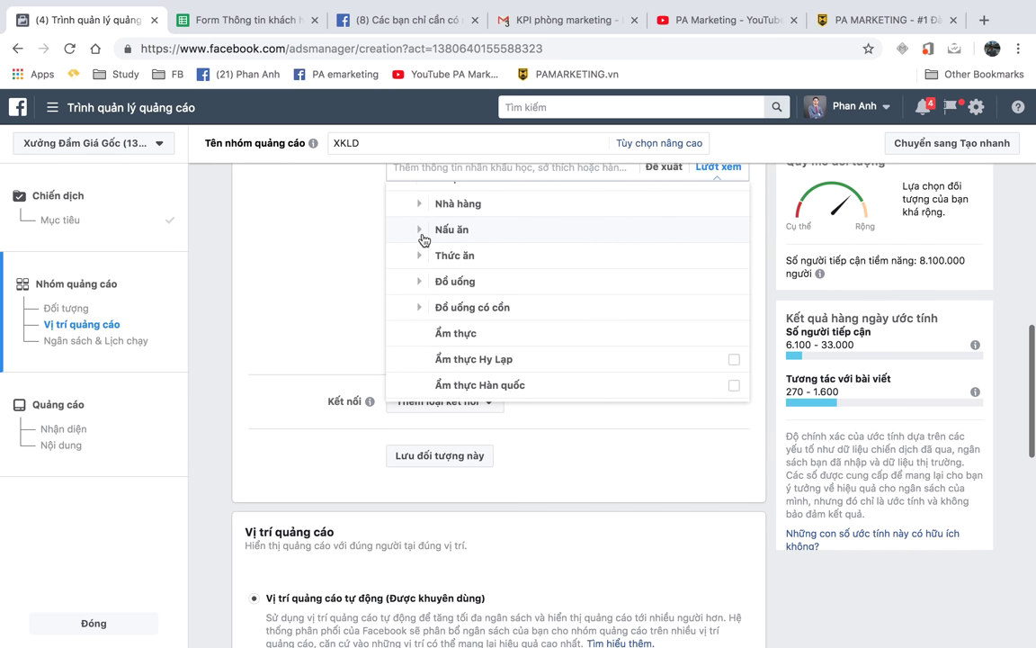
left_click(418, 210)
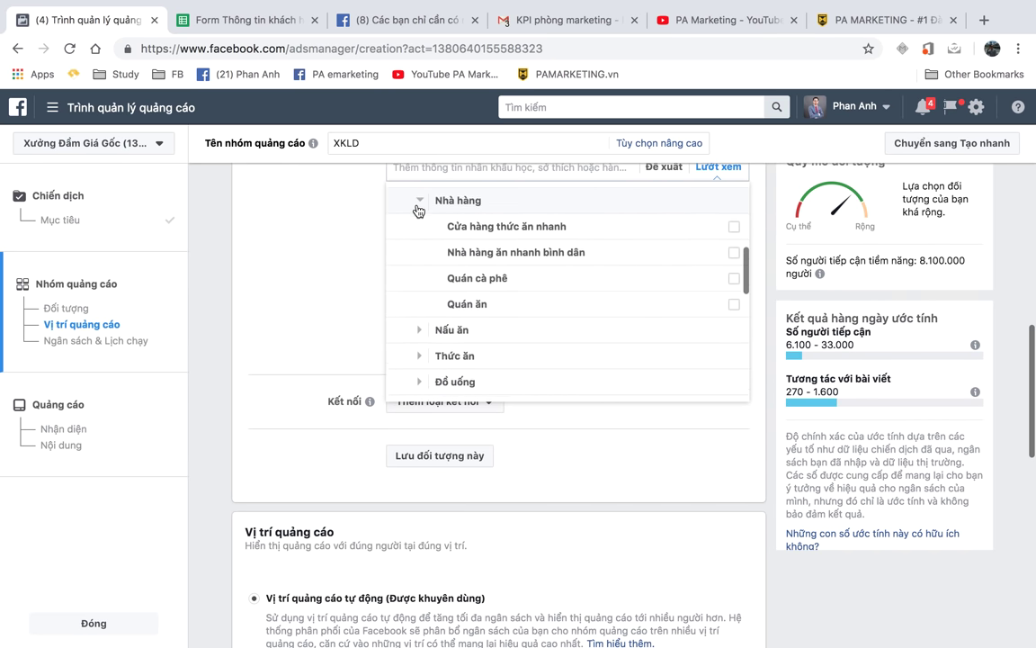
scroll(539, 303, "down", 3)
scroll(540, 308, "down", 4)
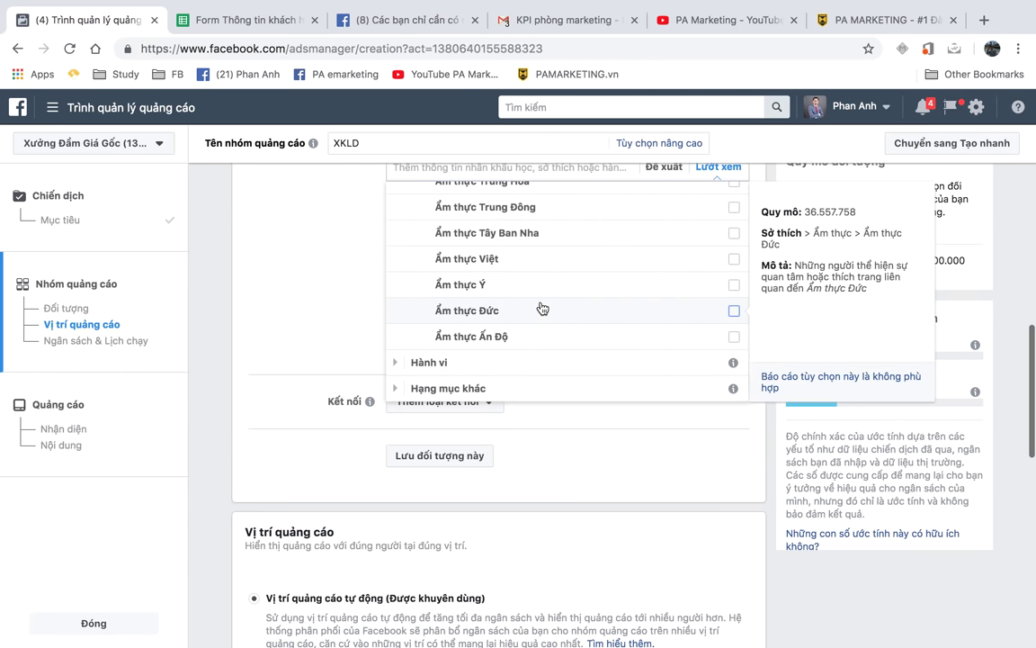
scroll(541, 308, "up", 3)
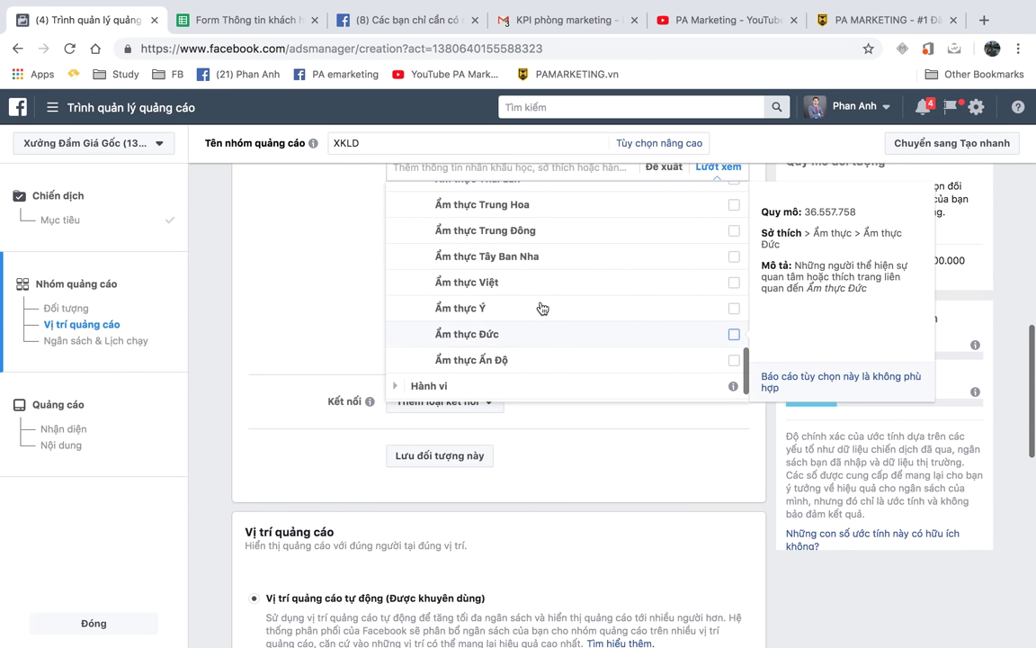
scroll(542, 308, "down", 5)
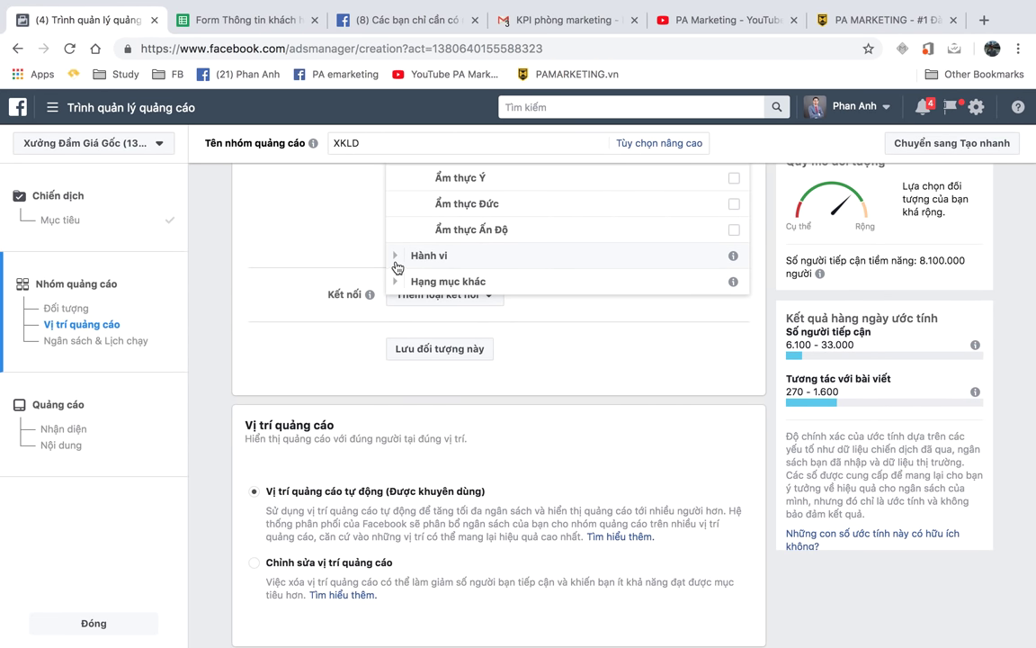
Step: Expand Hành vi, then Hoạt động số, showing Chủ sở hữu doanh nghiệp nhỏ (39,896,343)
left_click(397, 261)
scroll(397, 270, "down", 3)
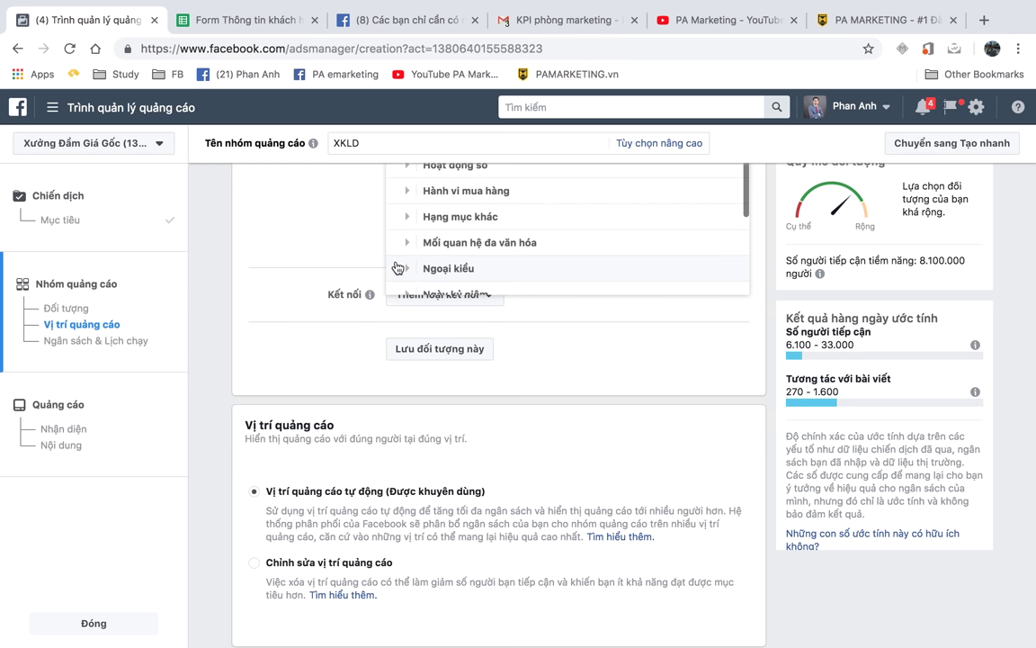
scroll(339, 288, "up", 3)
scroll(554, 283, "up", 3)
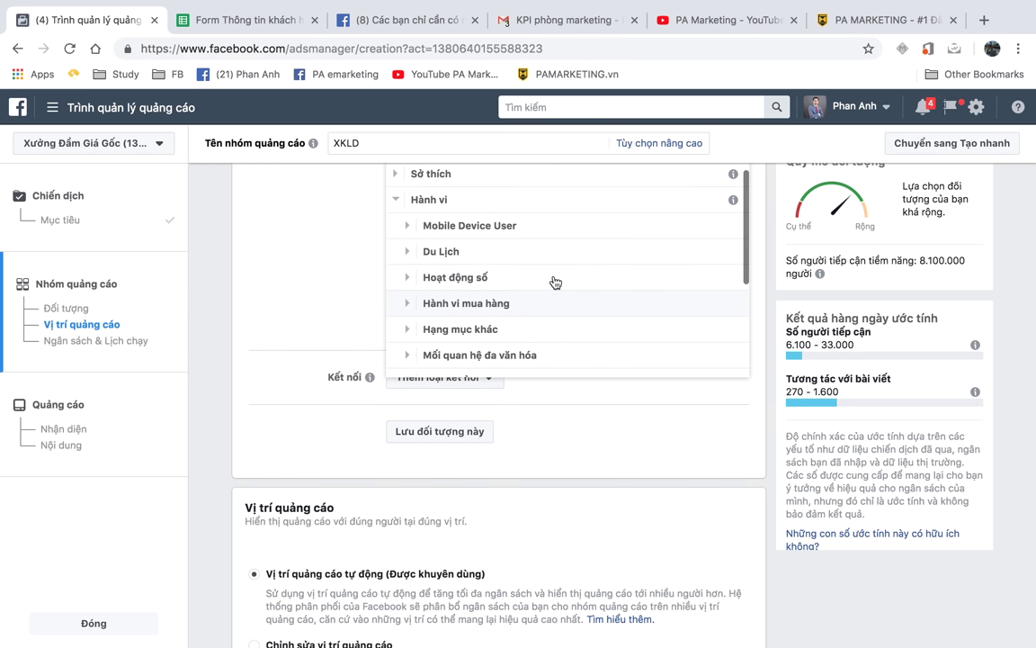
scroll(555, 284, "down", 1)
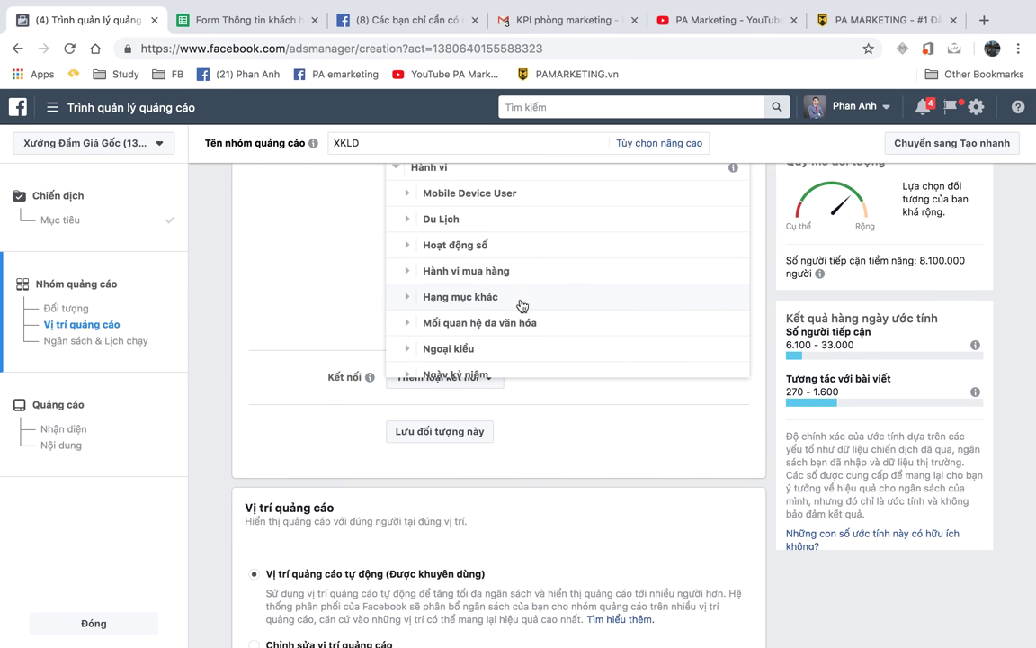
scroll(531, 324, "down", 1)
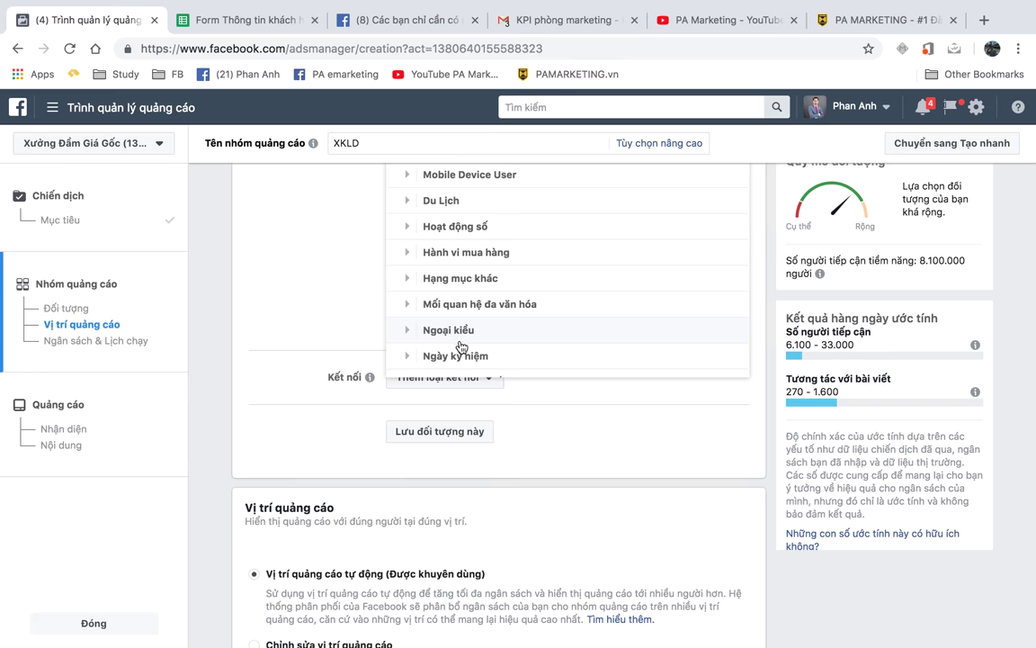
scroll(450, 342, "down", 2)
scroll(454, 347, "down", 1)
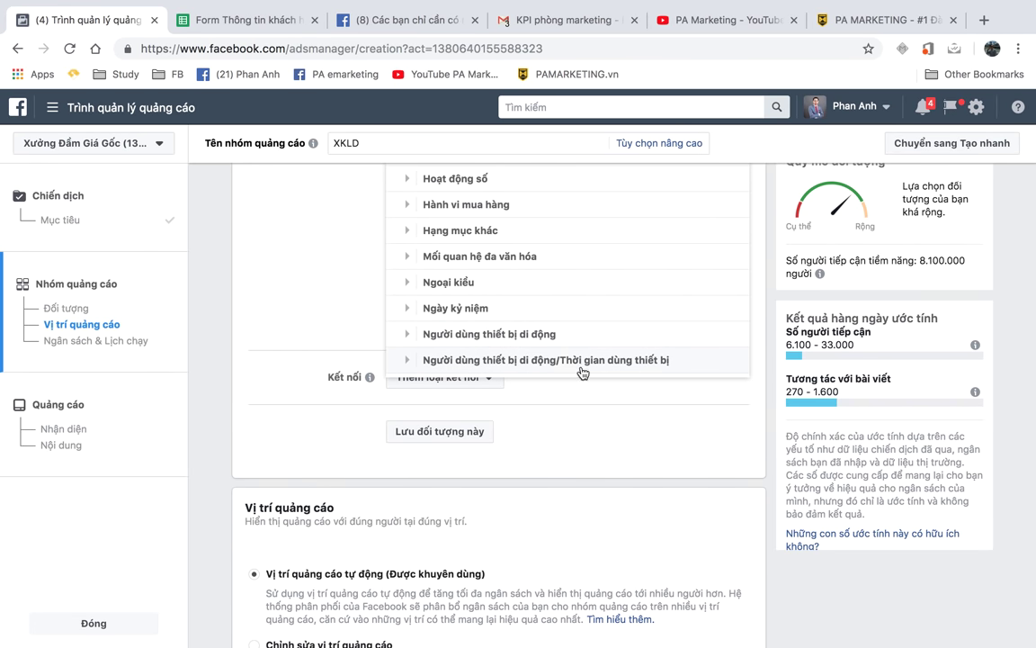
scroll(294, 294, "up", 2)
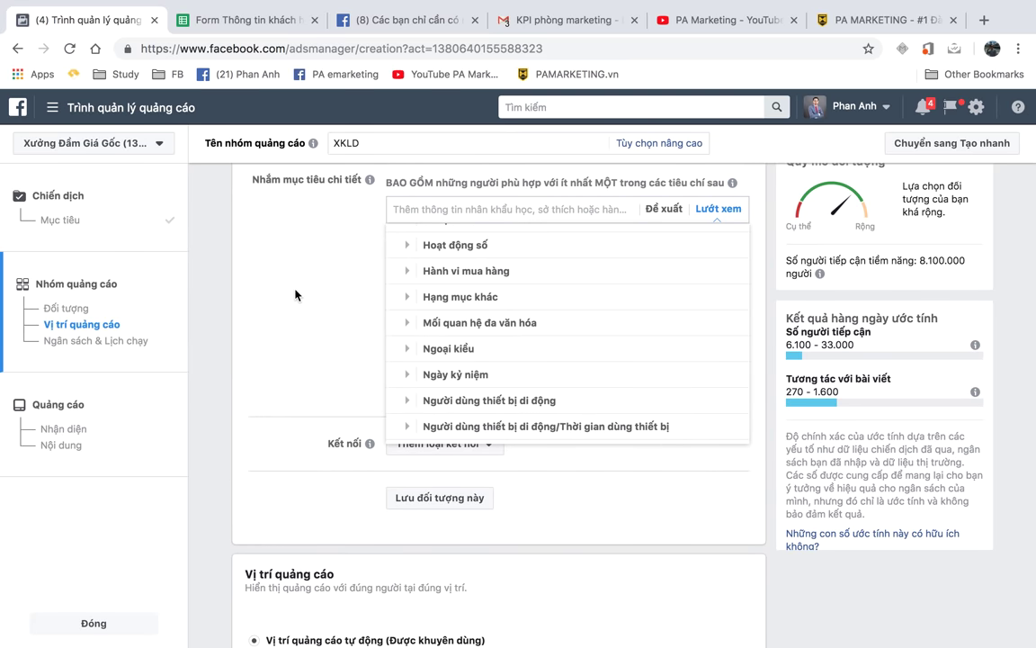
left_click(410, 240)
mouse_move(431, 261)
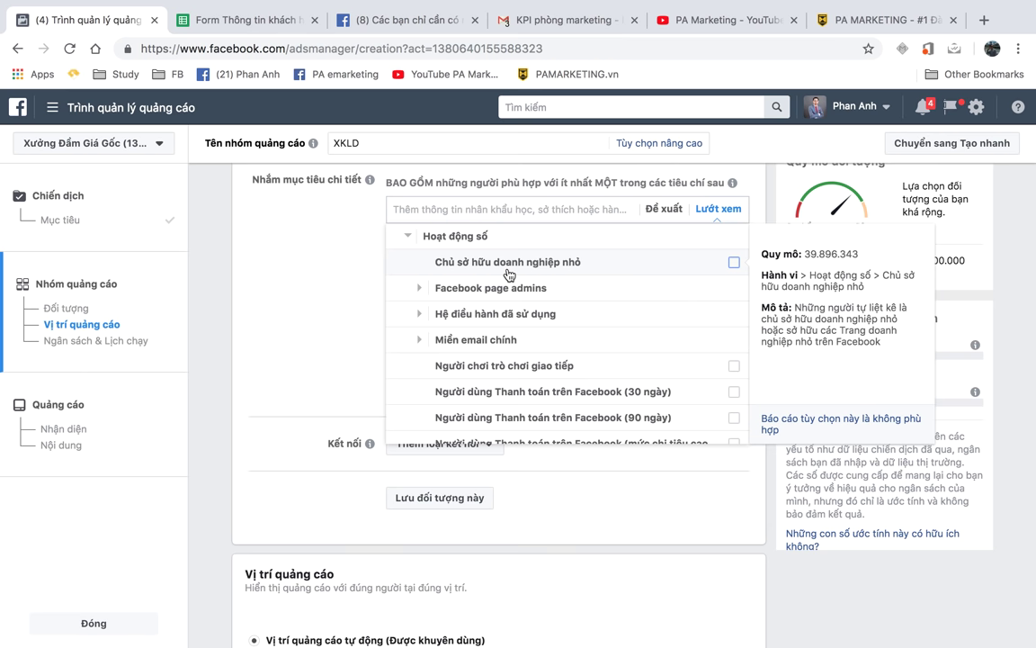
Step: Expand the Facebook page admins behaviour options and review them
left_click(421, 289)
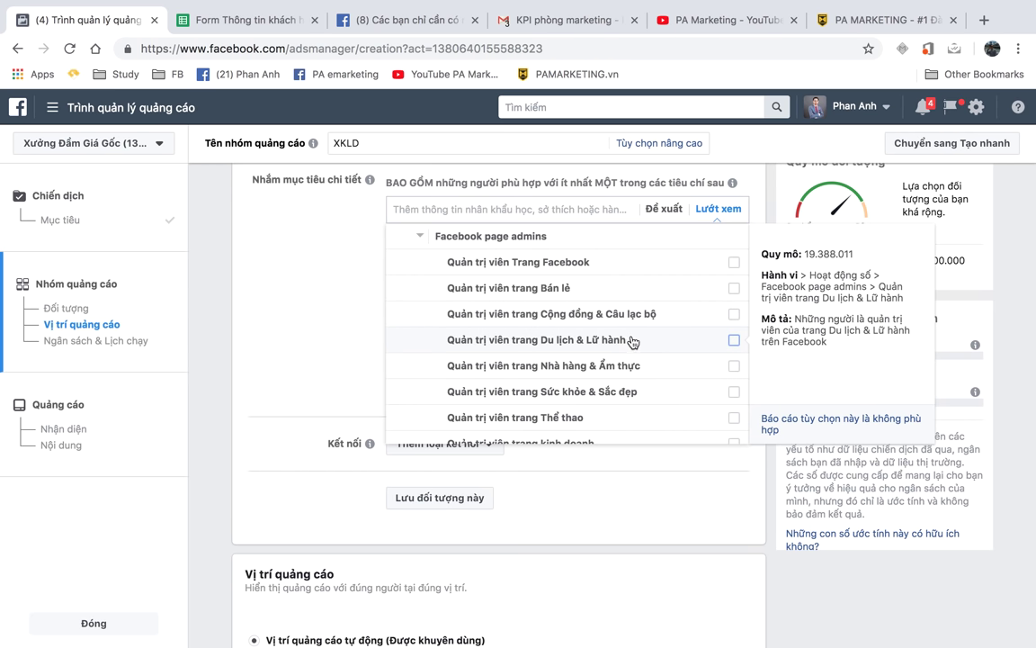
scroll(605, 333, "down", 1)
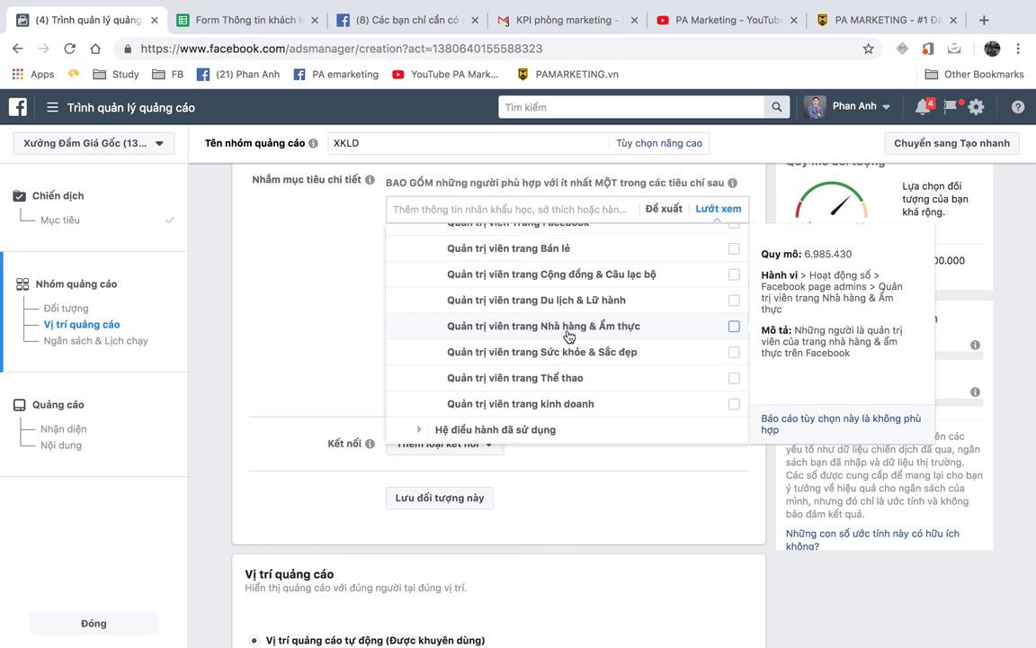
scroll(661, 376, "down", 1)
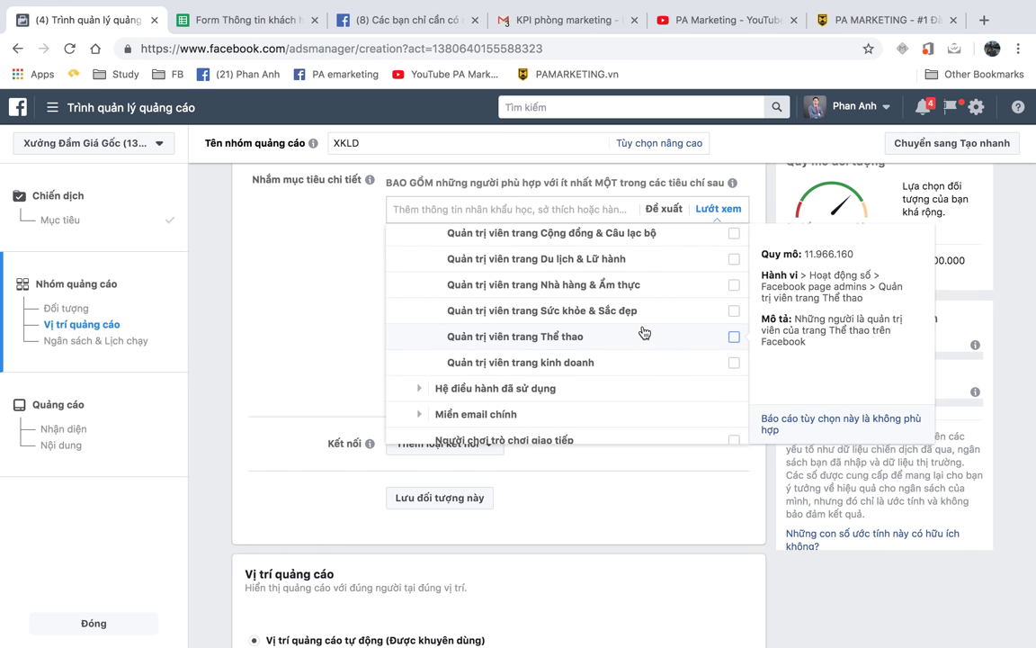
scroll(643, 331, "up", 1)
scroll(643, 331, "up", 1)
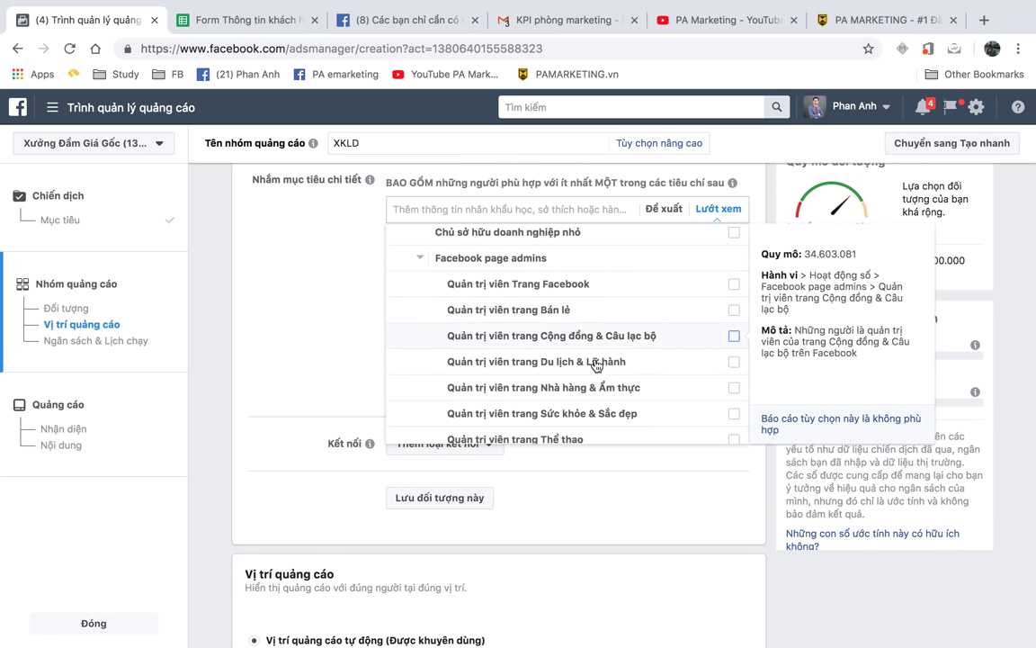
scroll(596, 370, "down", 1)
scroll(596, 369, "up", 1)
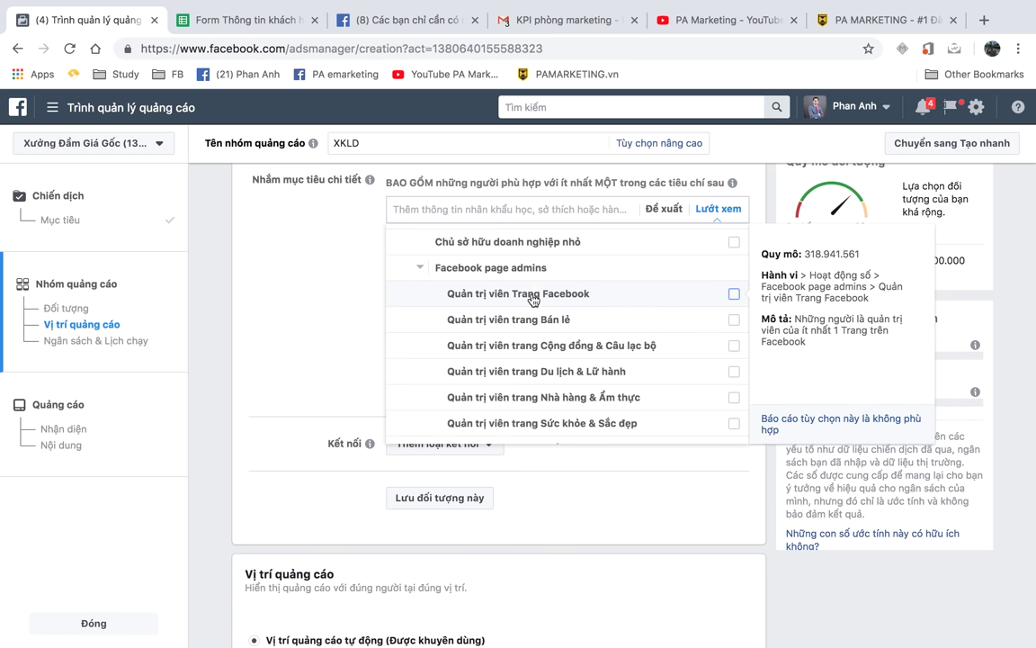
scroll(533, 298, "down", 5)
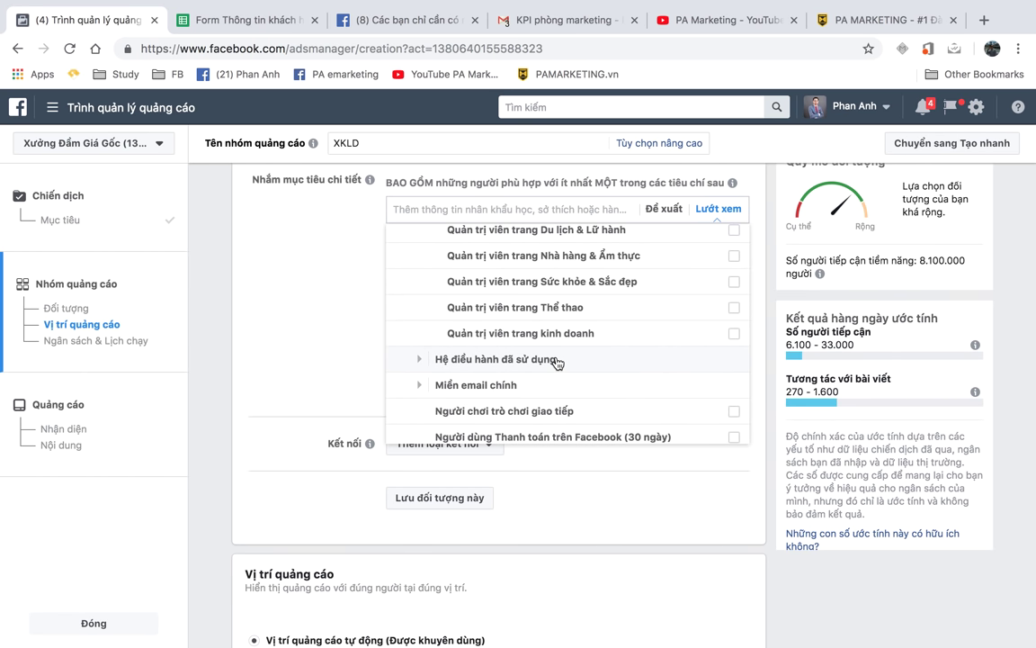
scroll(556, 362, "up", 3)
scroll(557, 363, "down", 1)
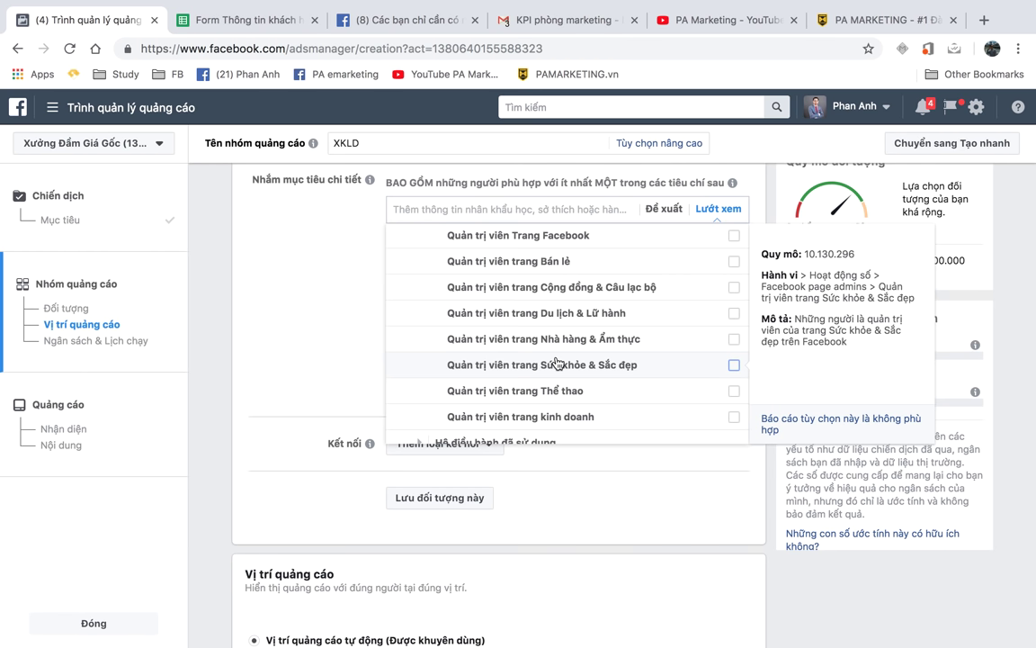
Step: Expand Hệ điều hành đã sử dụng to show Mac OS X and Windows 10, then switch to Launchpad
scroll(556, 363, "down", 2)
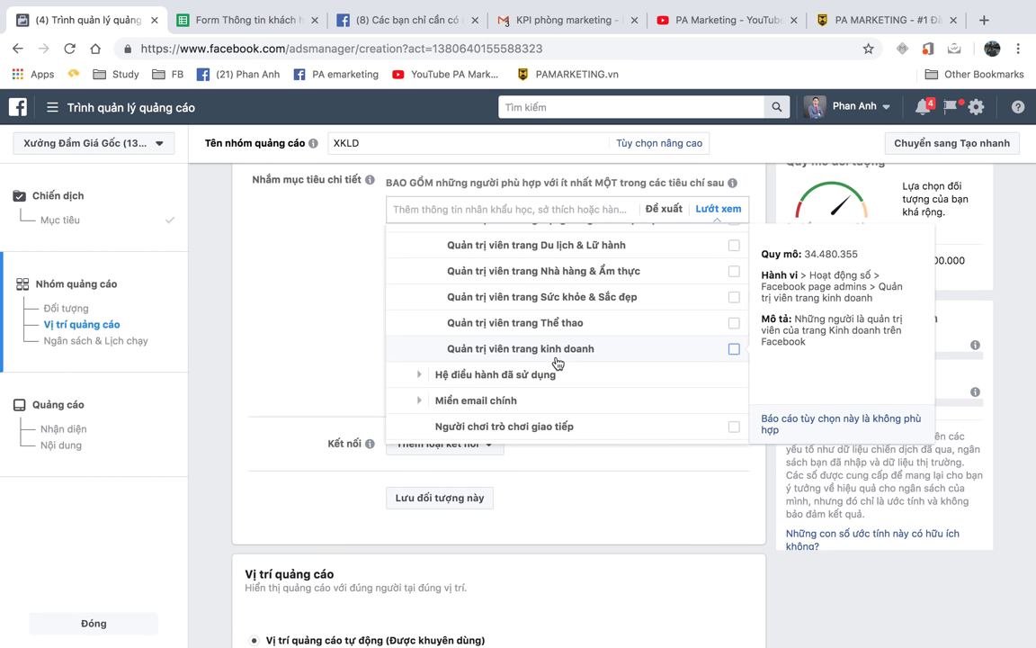
scroll(557, 363, "down", 3)
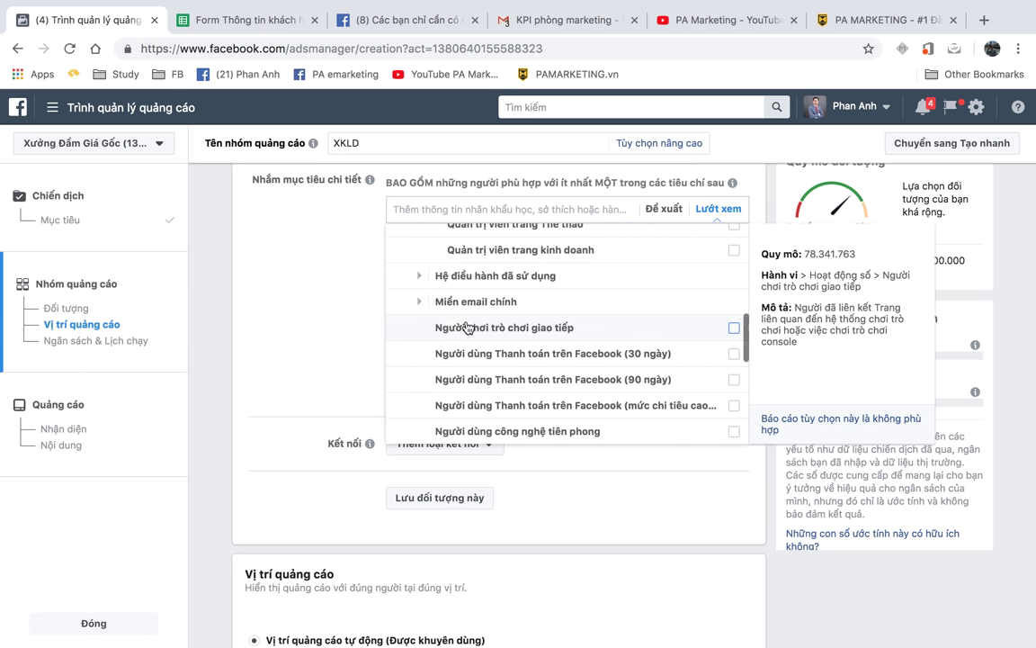
left_click(416, 275)
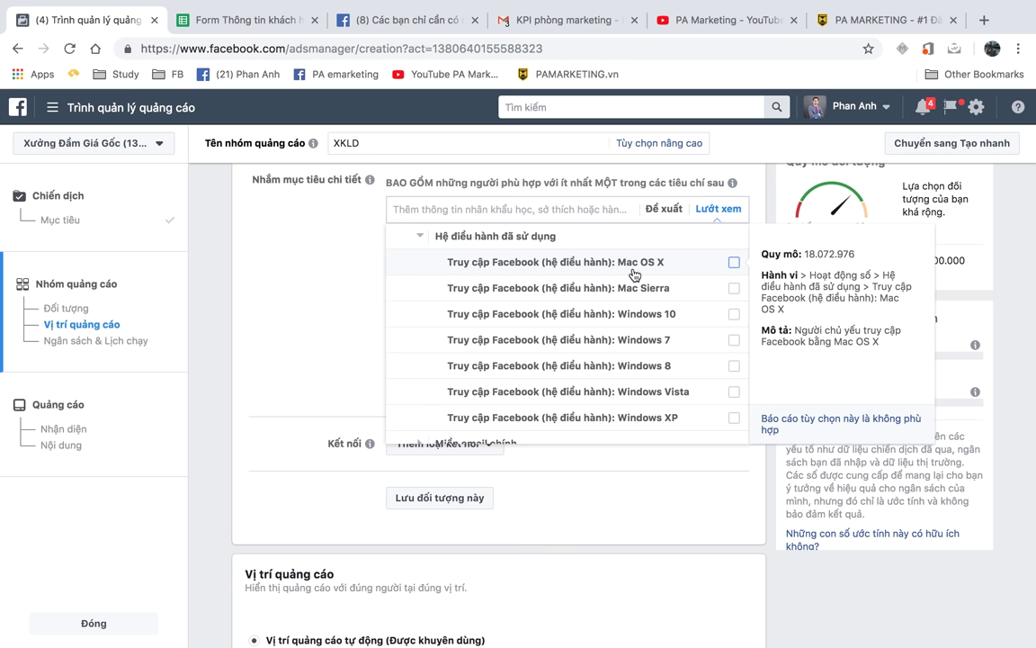
key("F4")
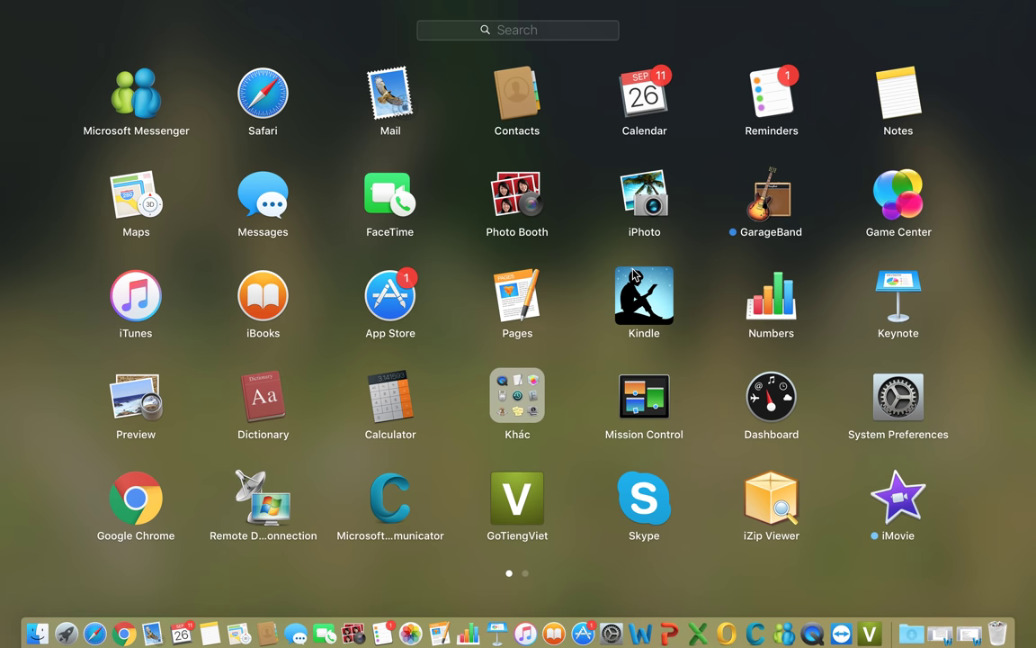
left_click(122, 594)
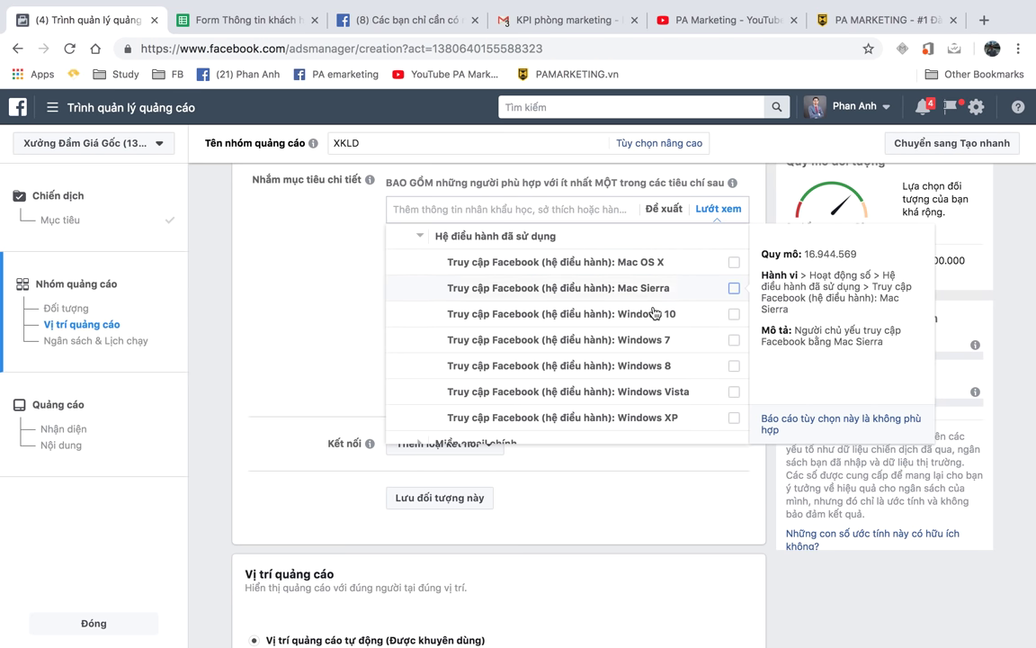
Step: Expand Miền email chính to see its email-provider audiences
scroll(651, 317, "down", 2)
scroll(652, 319, "up", 2)
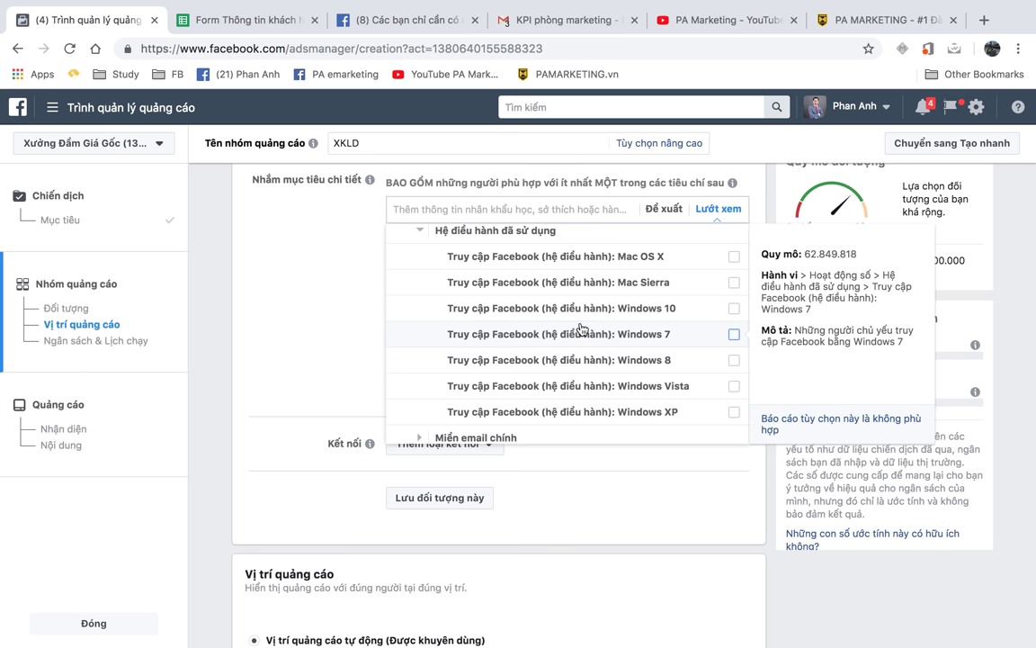
scroll(580, 328, "down", 3)
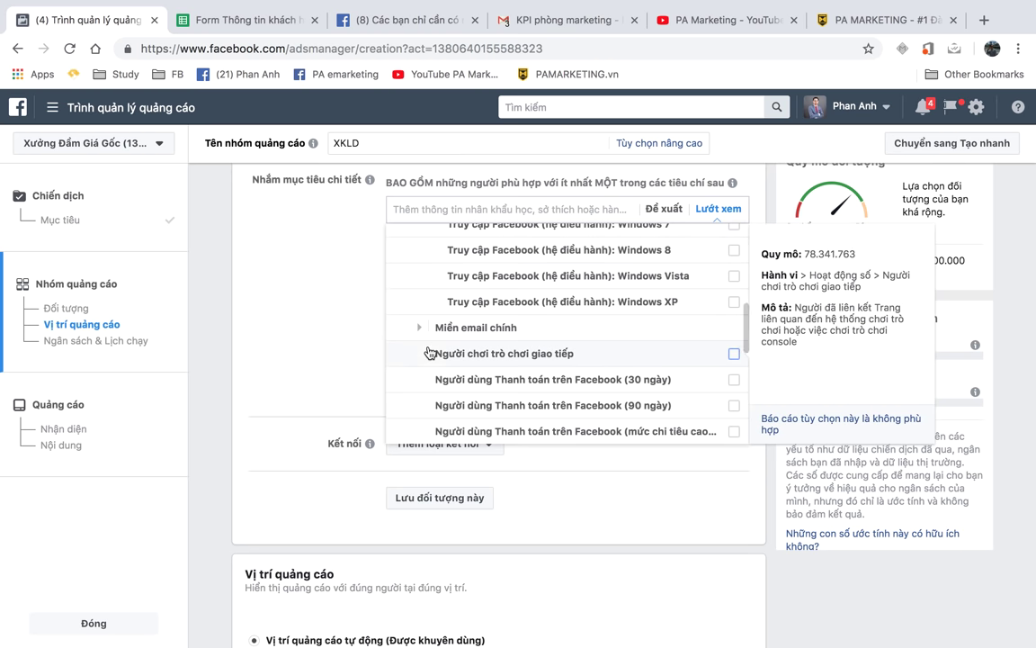
left_click(419, 325)
scroll(555, 300, "up", 1)
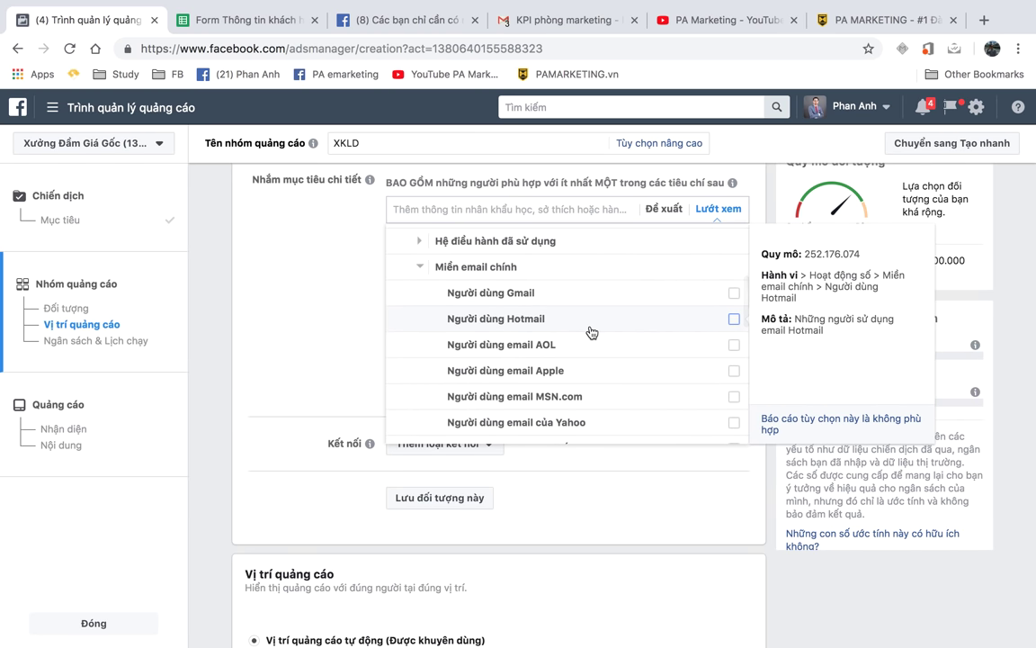
scroll(591, 333, "down", 3)
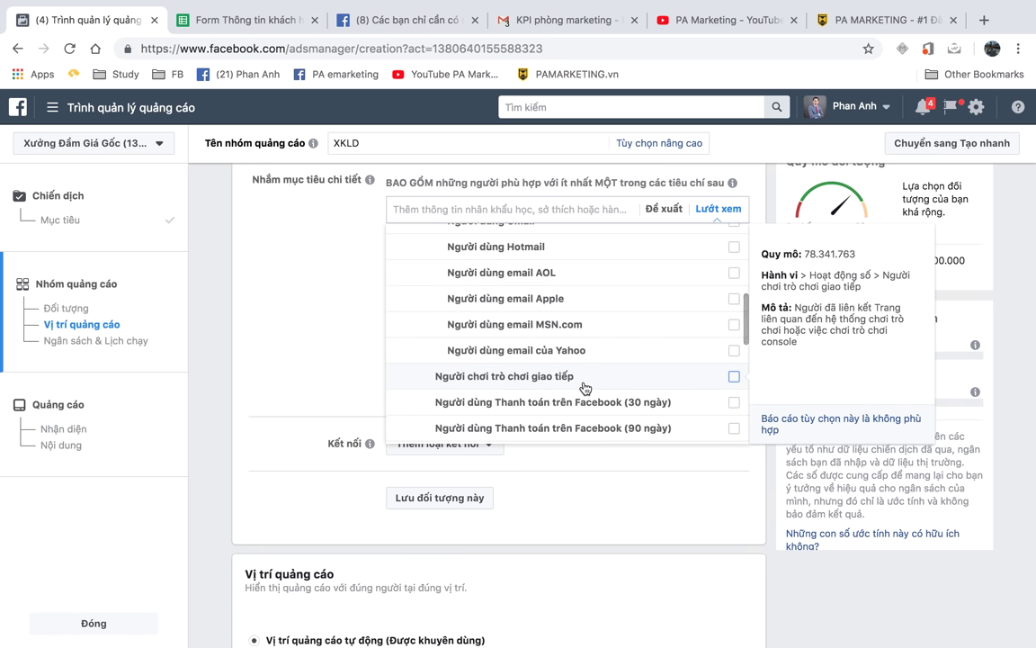
scroll(539, 382, "down", 1)
Step: Scroll down to Hạng mục khác, then switch to the Launchpad app grid
scroll(476, 353, "down", 1)
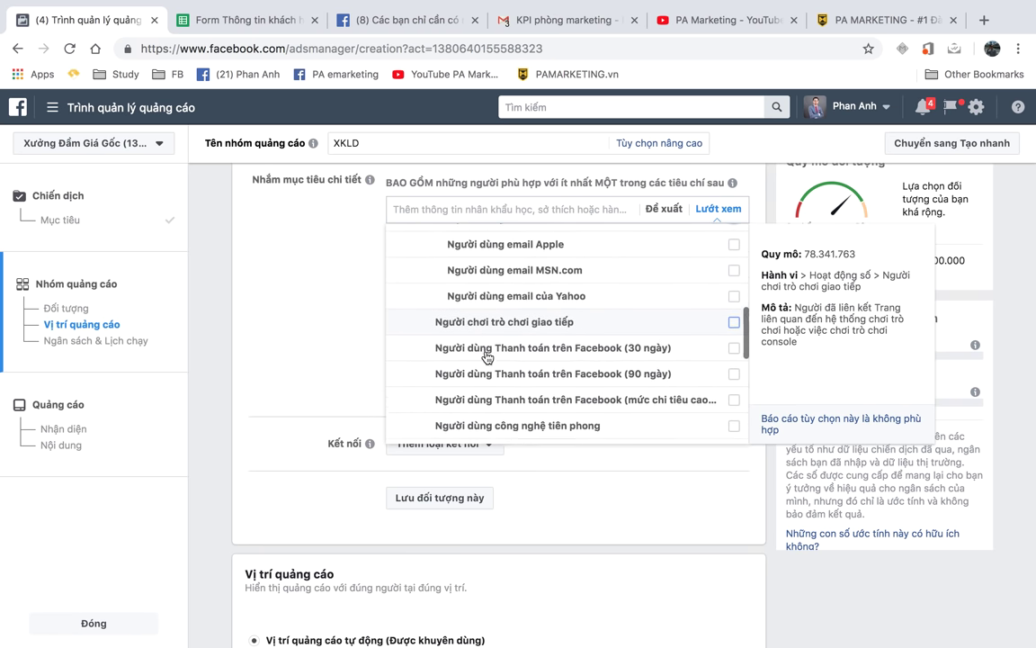
scroll(573, 337, "down", 1)
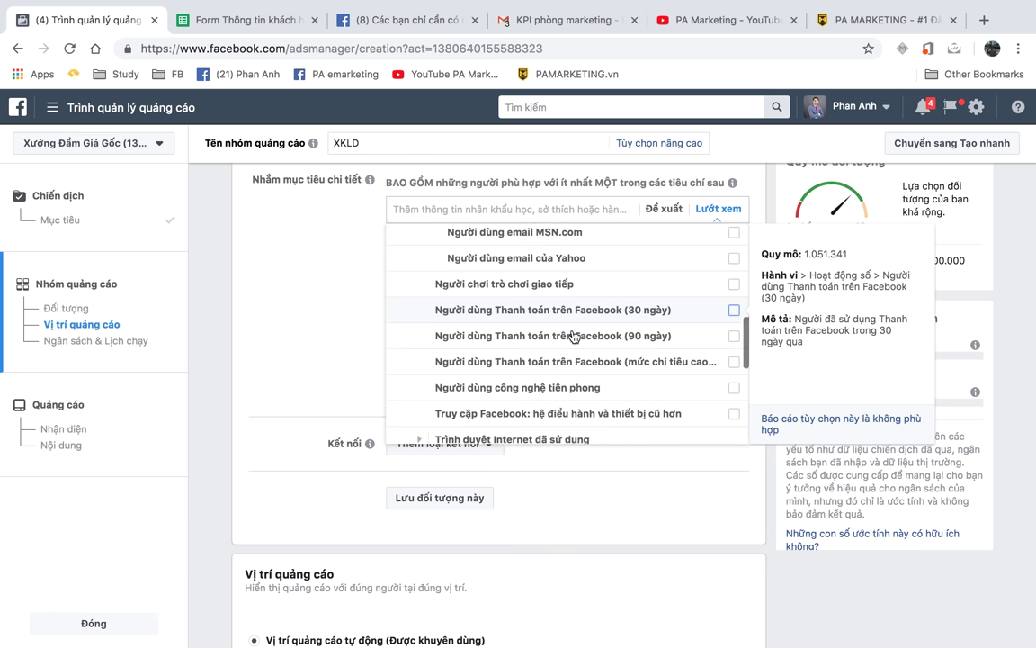
scroll(572, 336, "down", 1)
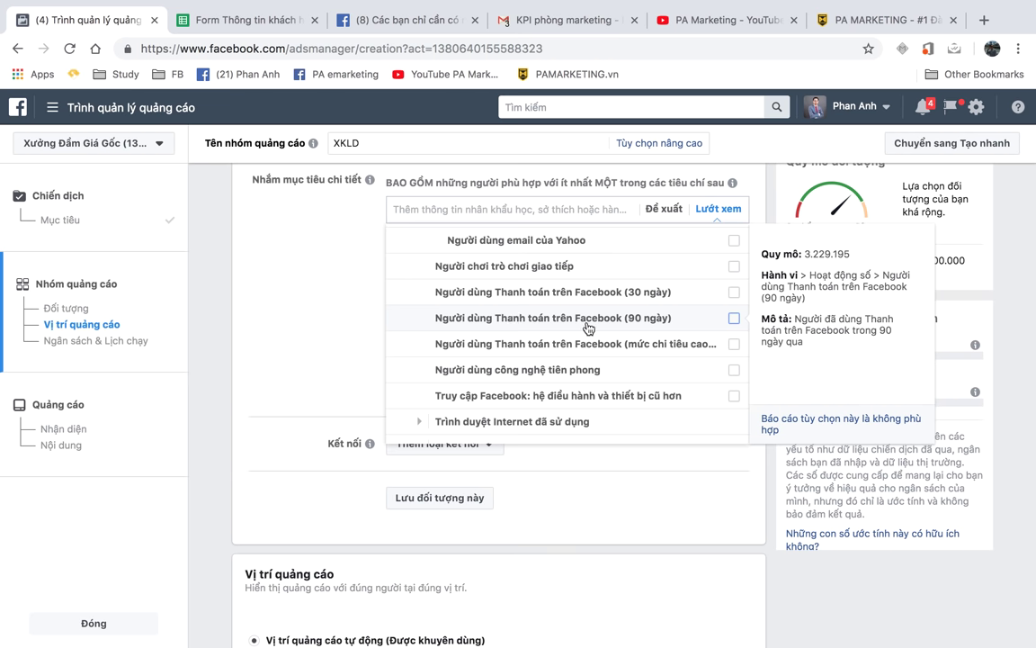
scroll(605, 400, "down", 2)
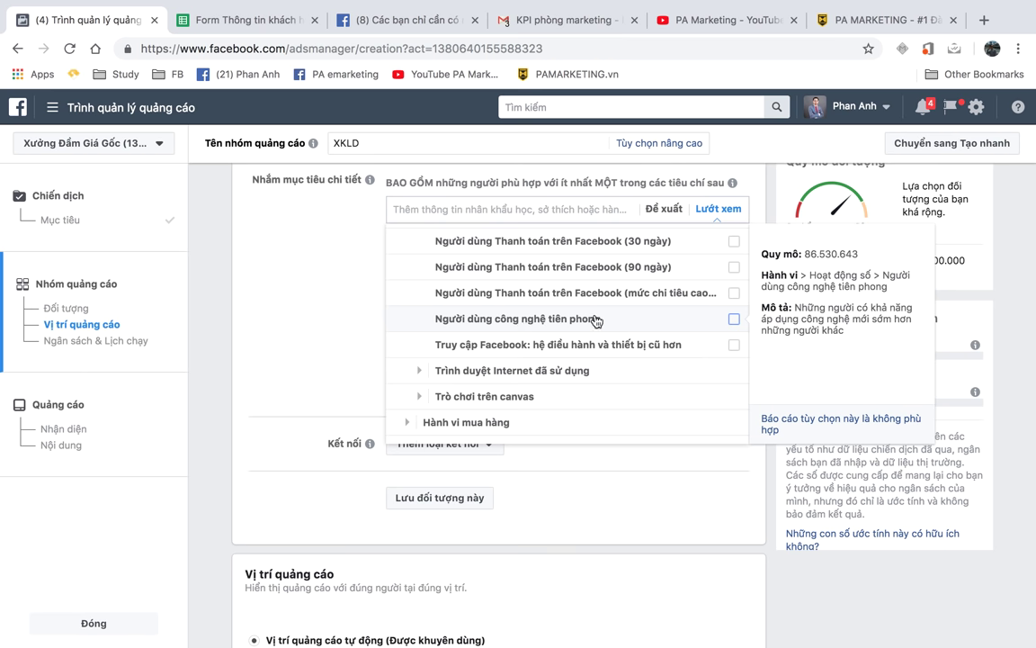
scroll(595, 322, "down", 1)
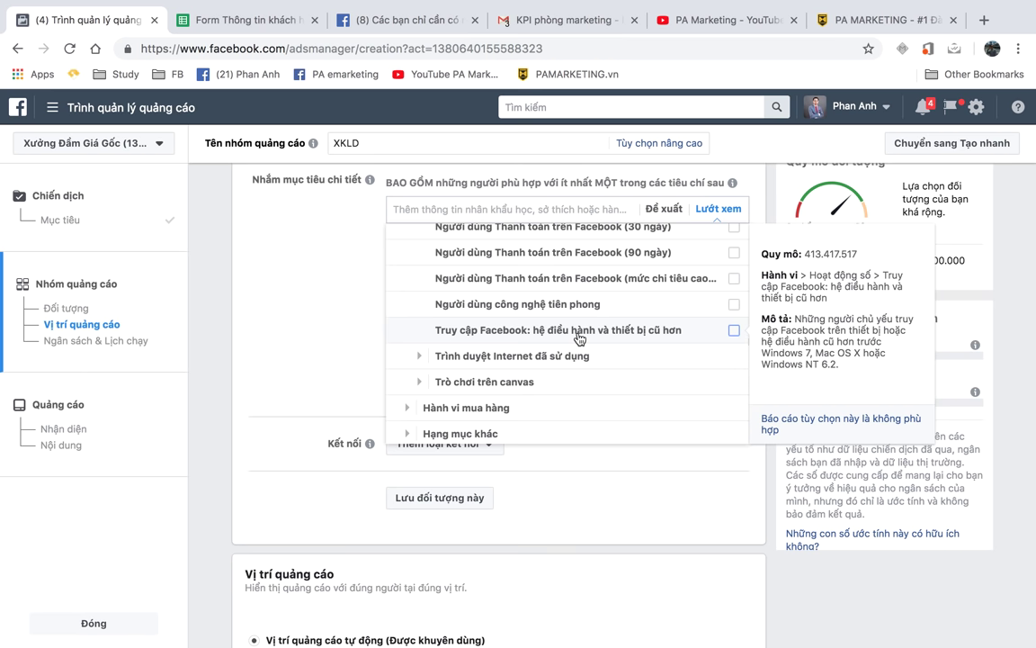
scroll(579, 339, "down", 1)
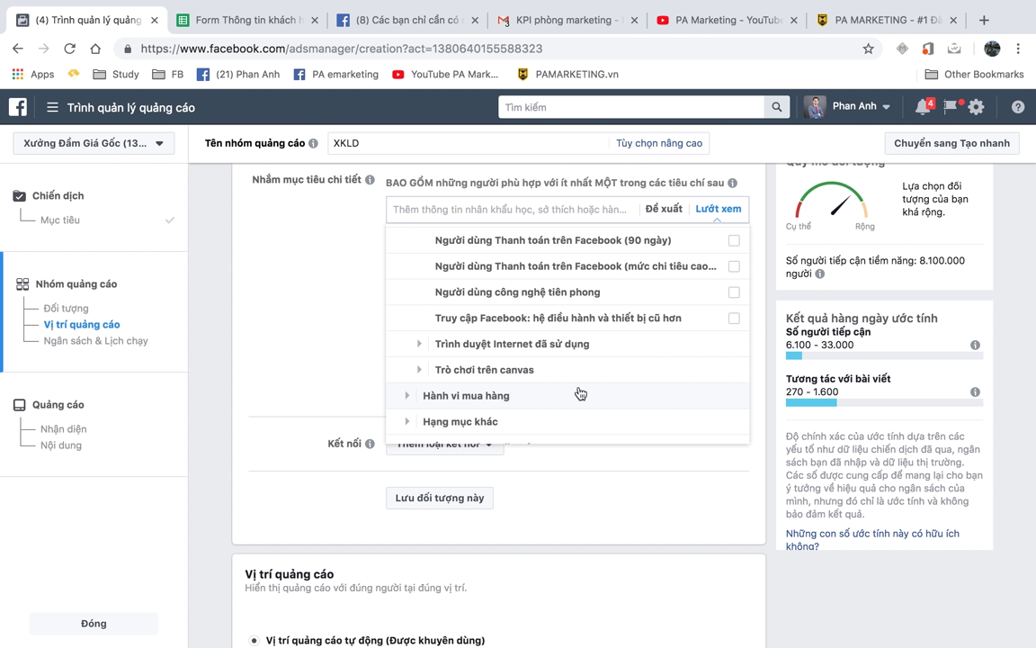
key("F4")
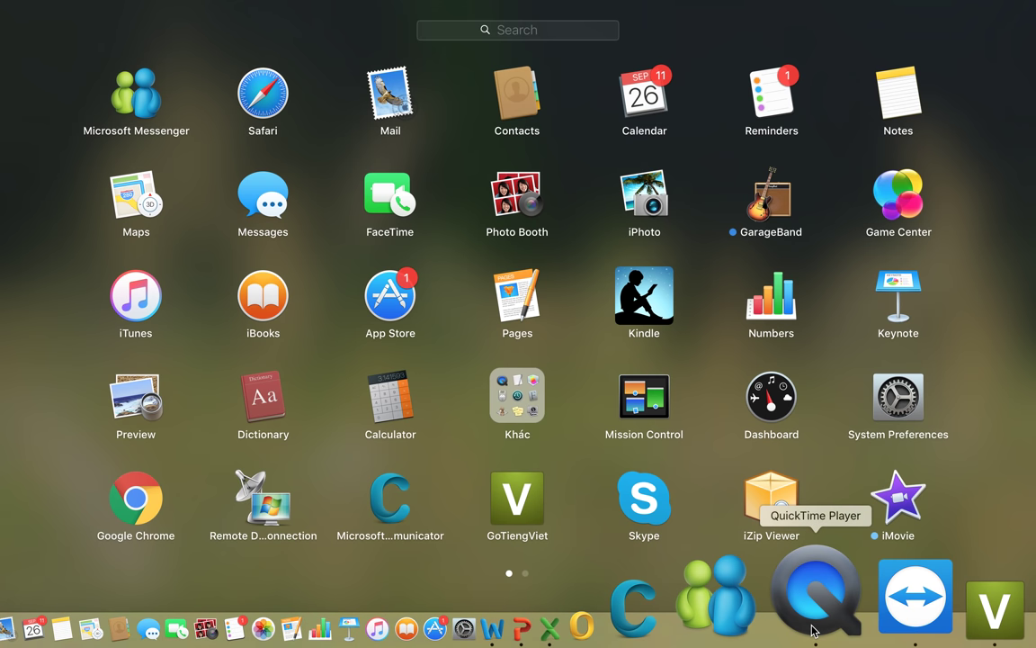